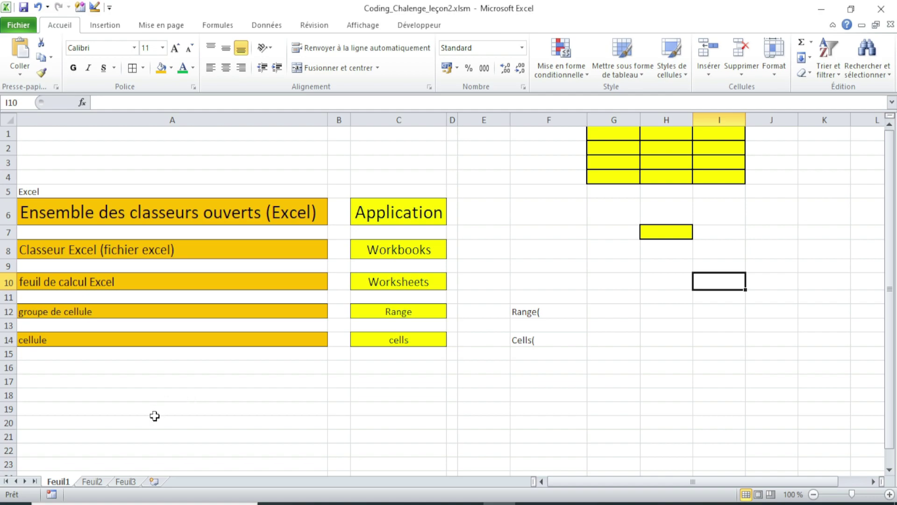
- Go to Feuil2 and step through the Nom/Prénom/Age headers and X1/Y1/25, X2/Y2/18 cells
left_click(92, 482)
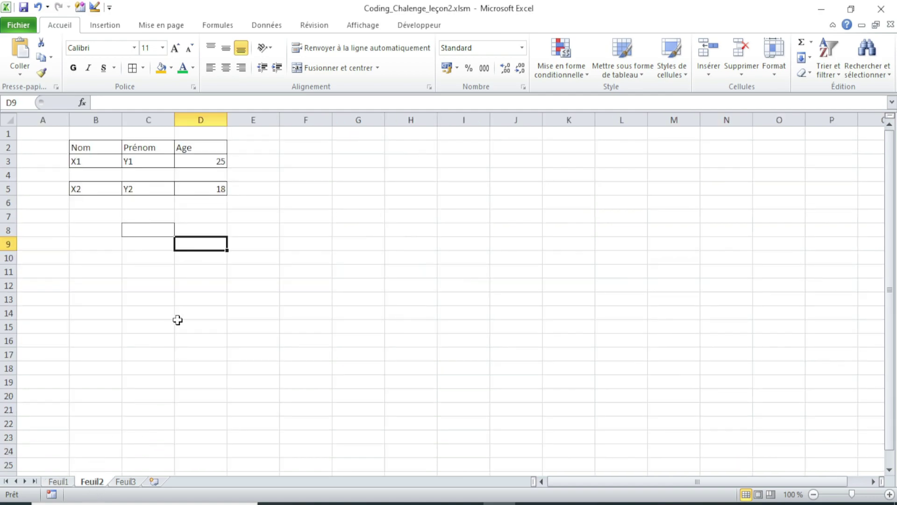
left_click(107, 149)
left_click(156, 148)
left_click(203, 150)
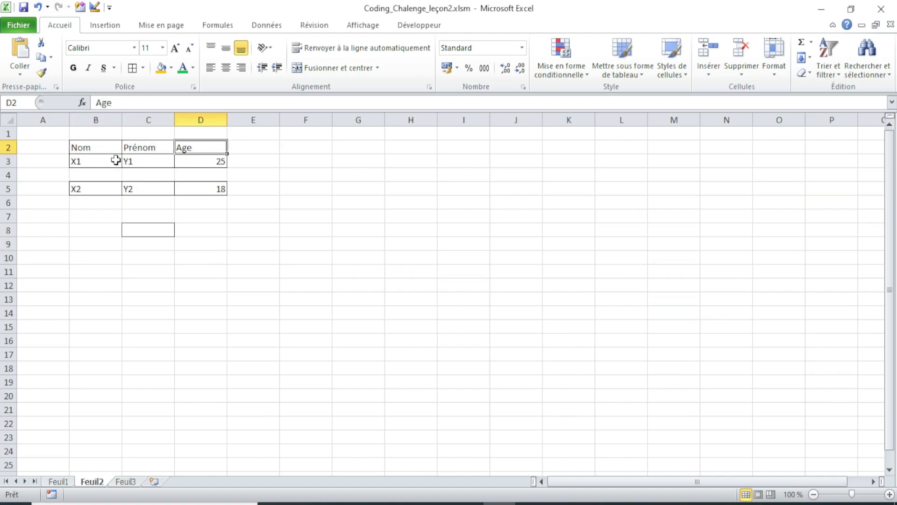
left_click(117, 160)
left_click(146, 161)
left_click(200, 165)
left_click(95, 187)
left_click(143, 188)
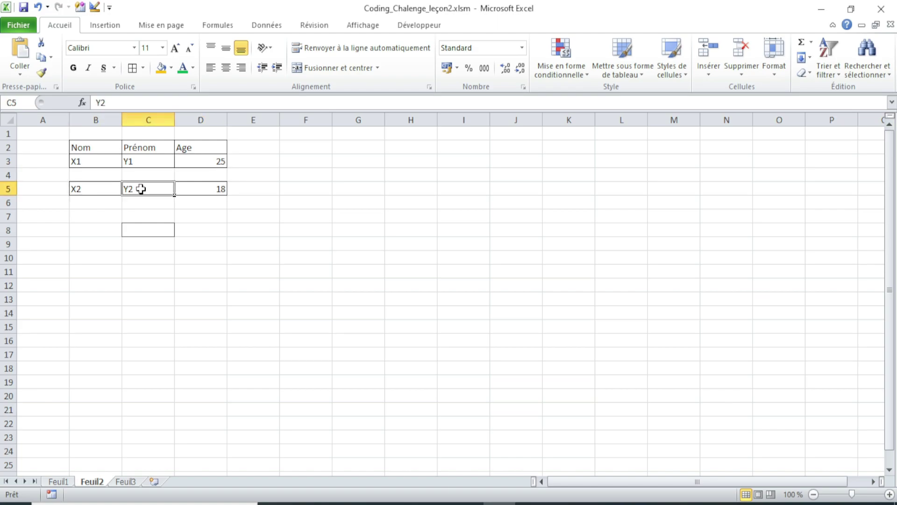
left_click(206, 189)
- Select the whole table B2:D5 several times to show its extent
left_click_drag(113, 147, 213, 185)
left_click(203, 215)
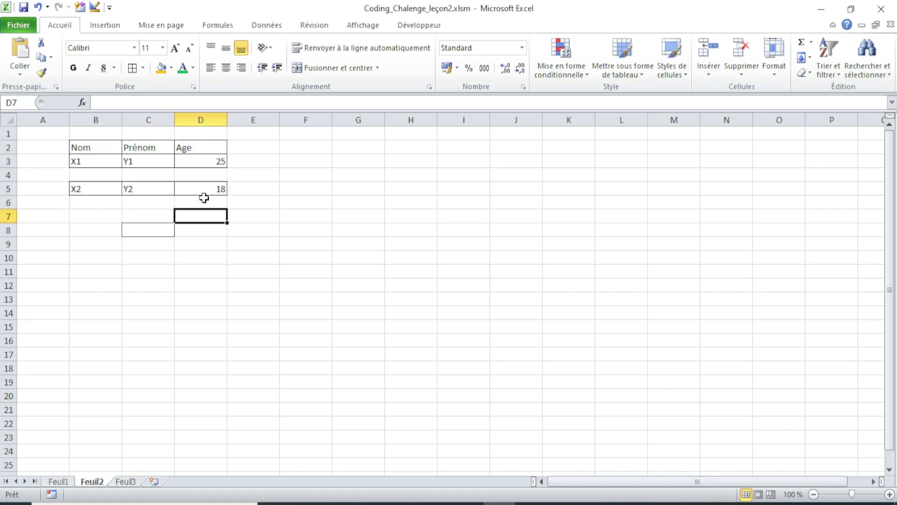
left_click(106, 145)
left_click(161, 149)
left_click(195, 172)
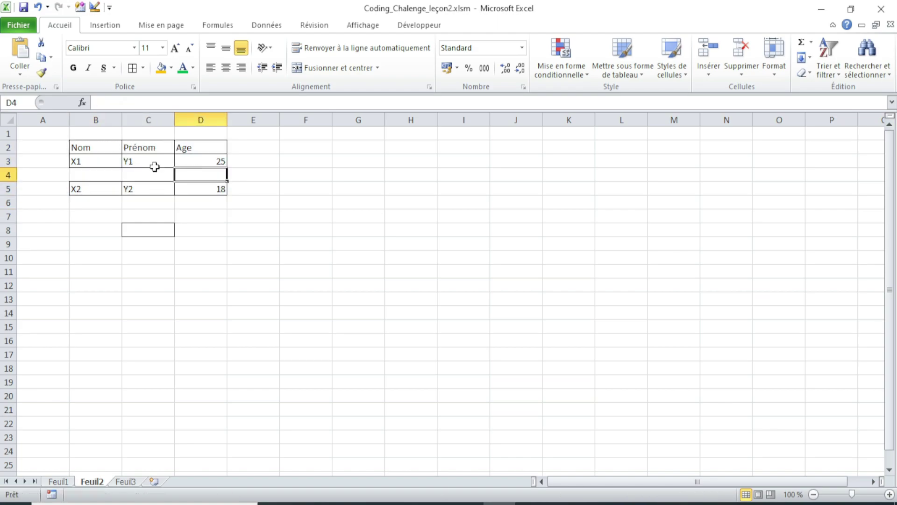
left_click_drag(114, 145, 204, 191)
left_click(231, 243)
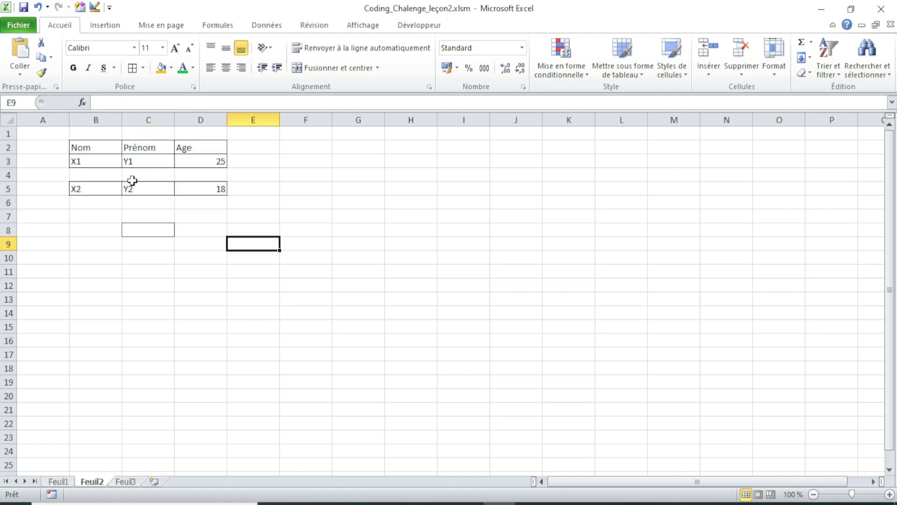
left_click_drag(102, 146, 204, 192)
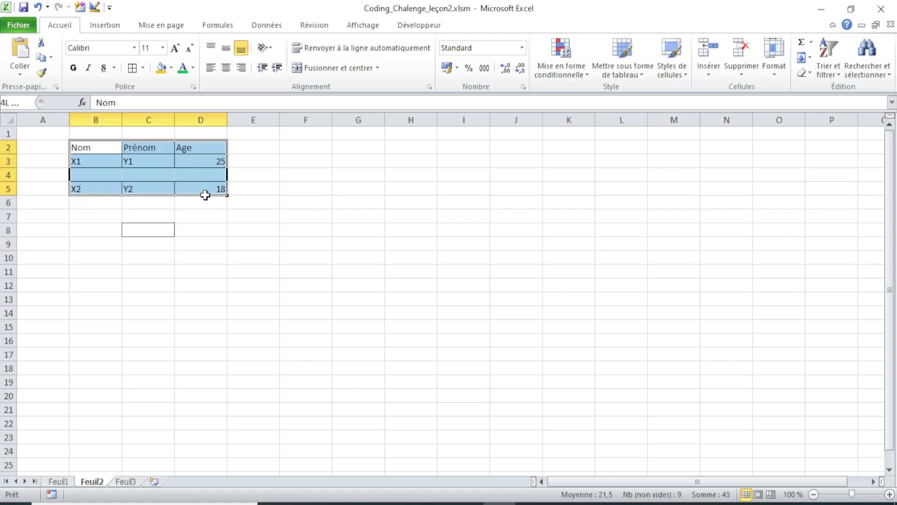
- Make the Nom/Prénom/Age headers red on orange, and move the X2/Y2/18 row up to row 4
left_click(232, 245)
left_click_drag(105, 147, 192, 151)
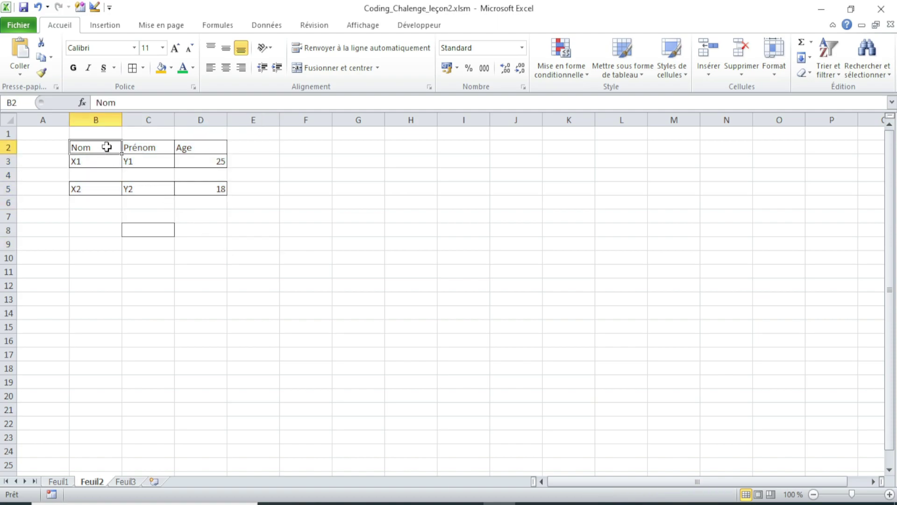
left_click(192, 68)
left_click(193, 185)
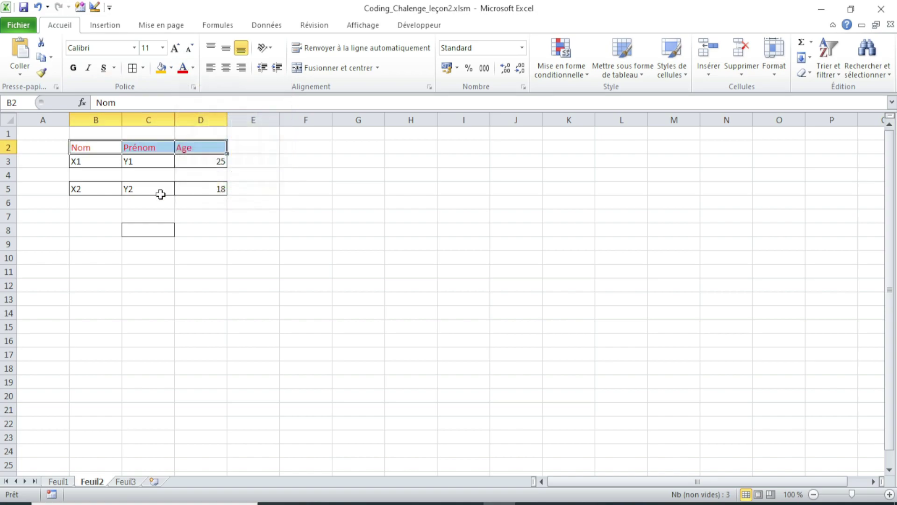
left_click(171, 68)
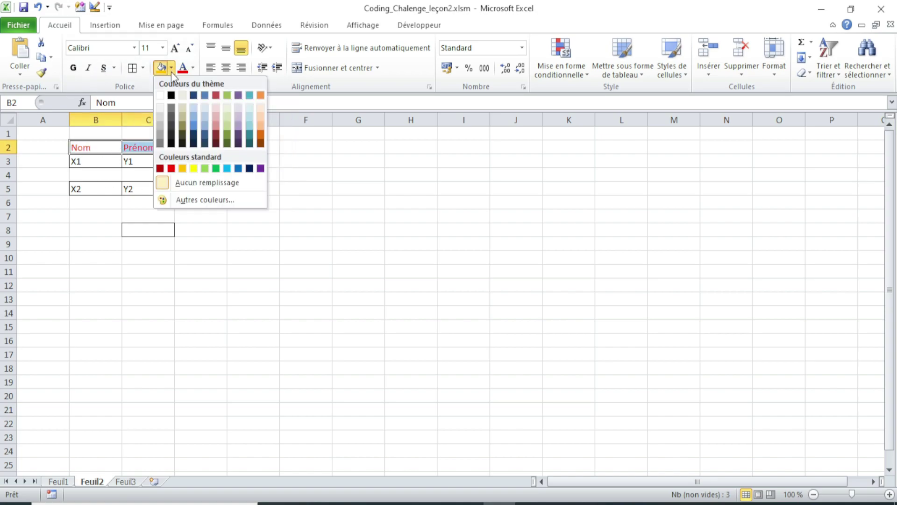
left_click(184, 170)
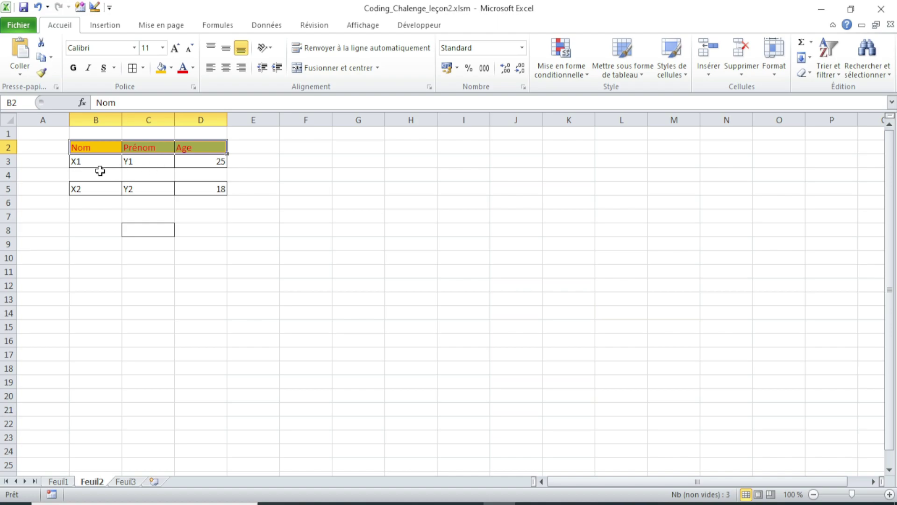
mouse_move(108, 188)
left_mouse_down()
mouse_move(181, 188)
mouse_move(182, 174)
left_mouse_up()
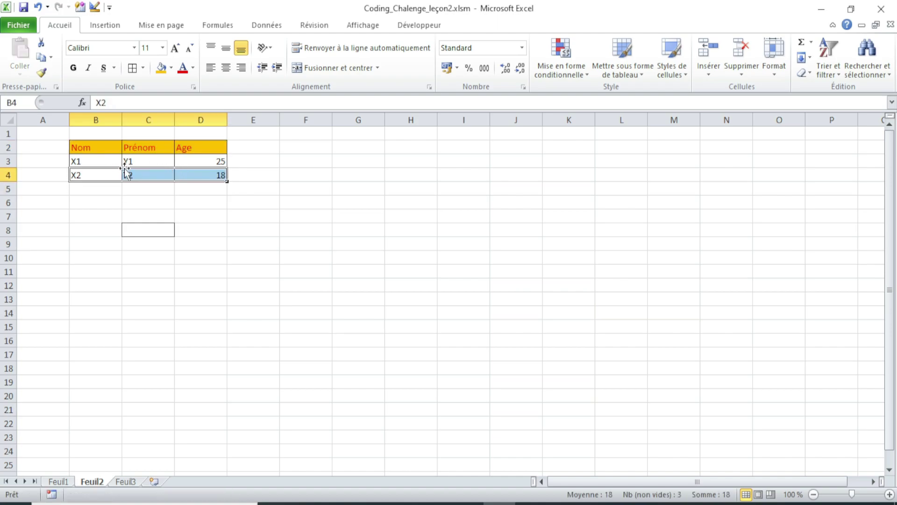
left_click_drag(112, 160, 192, 169)
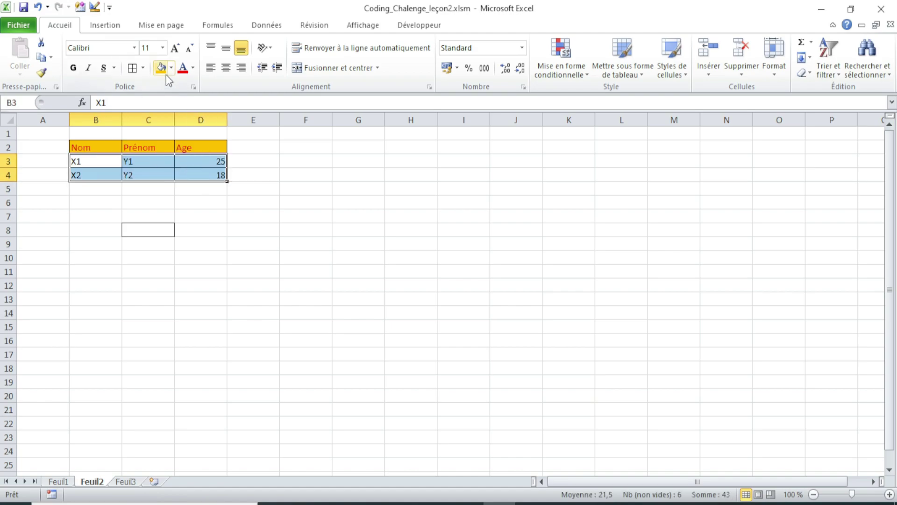
- Give the data rows green text on a lavender fill
left_click(193, 68)
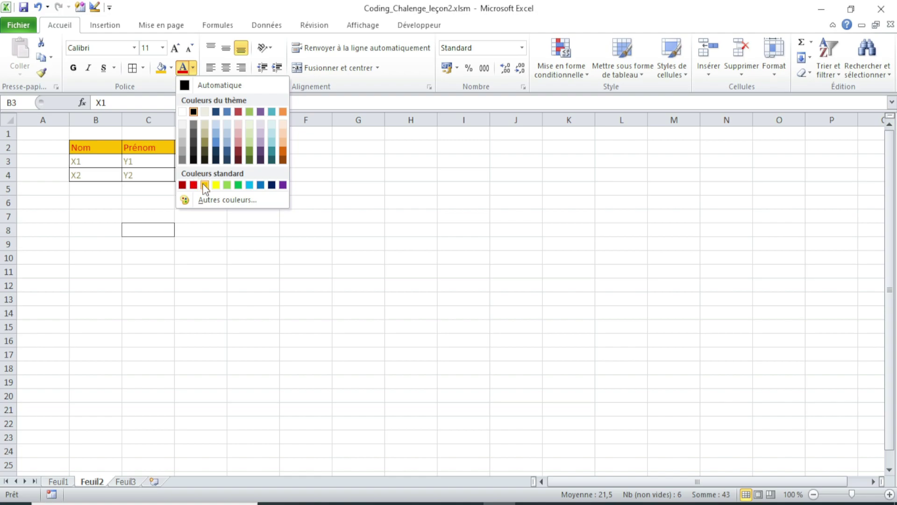
left_click(238, 185)
left_click(171, 68)
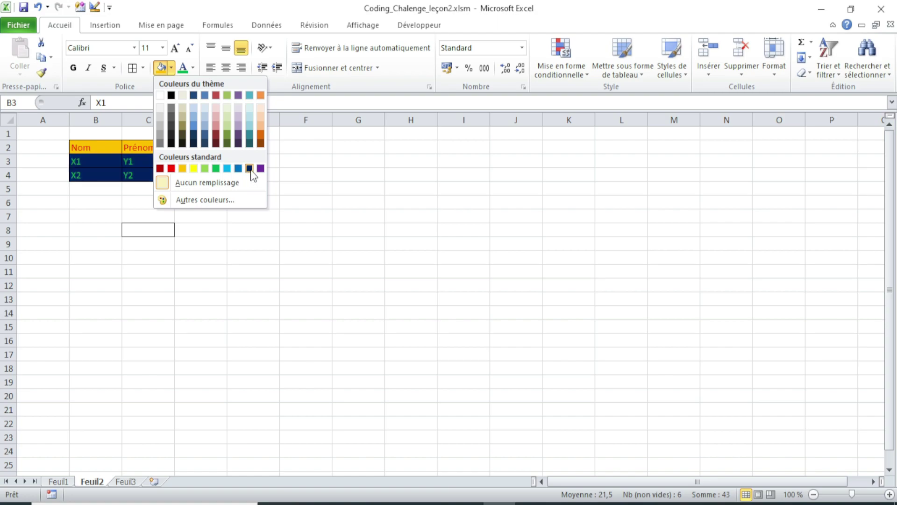
left_click(237, 120)
left_click_drag(75, 161, 201, 175)
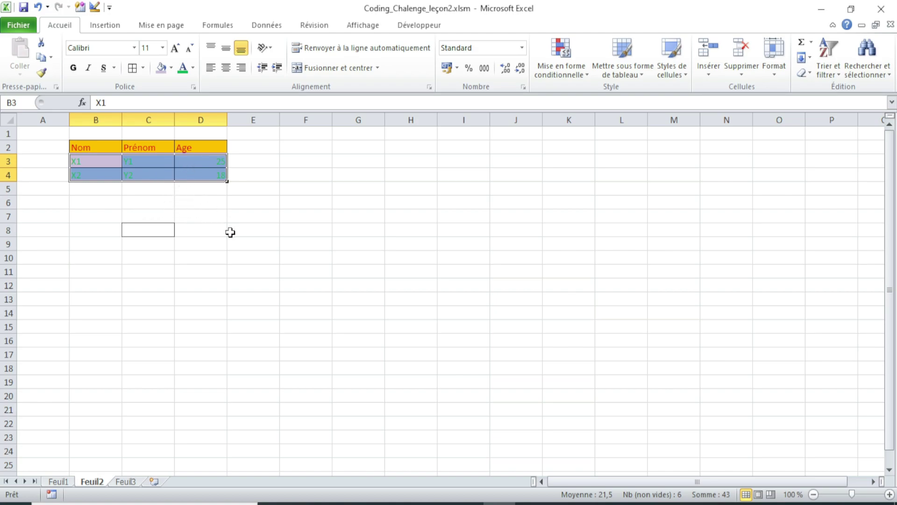
- Copy the plain formatting of C8 onto the table B2:D4 with Format Painter
left_click(162, 231)
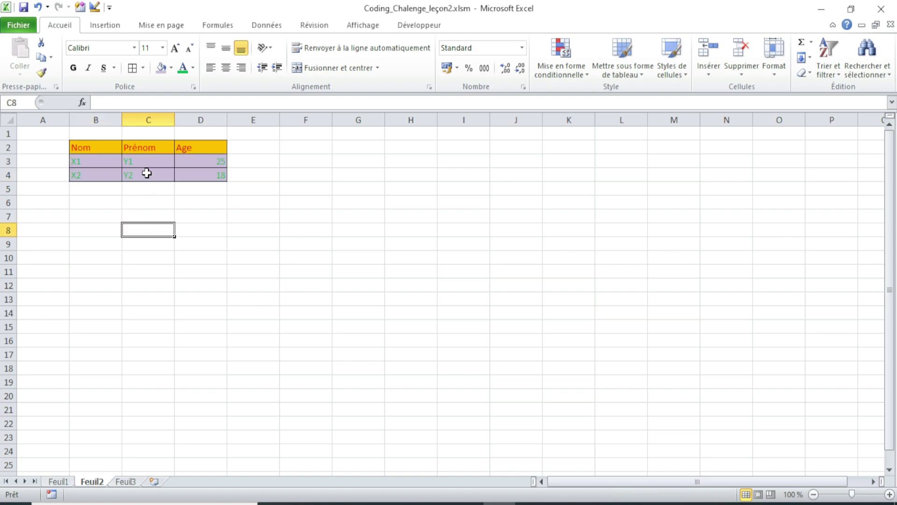
left_click(41, 73)
left_click_drag(99, 149, 192, 171)
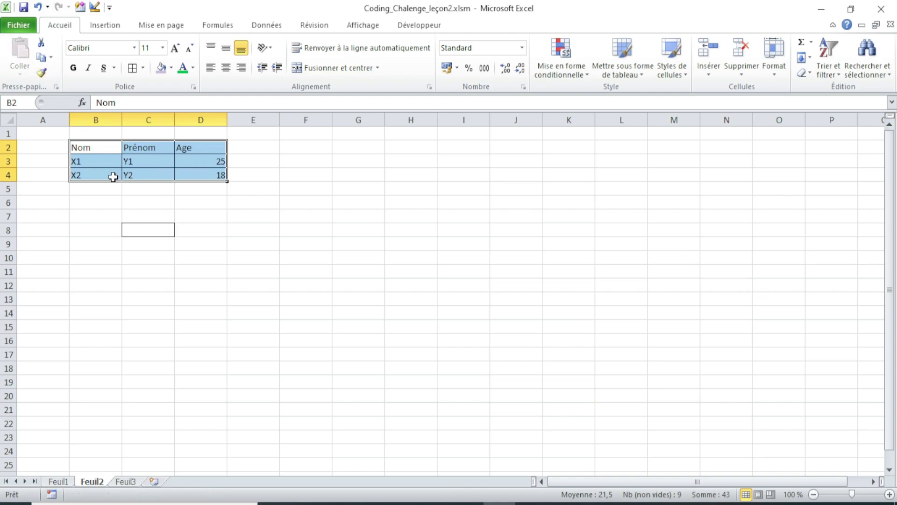
- Move the X2/Y2/18 row back to row 5, then delete the contents of B2:D5
mouse_move(108, 176)
left_mouse_down()
mouse_move(197, 186)
mouse_move(198, 199)
left_mouse_up()
left_click_drag(101, 148, 218, 187)
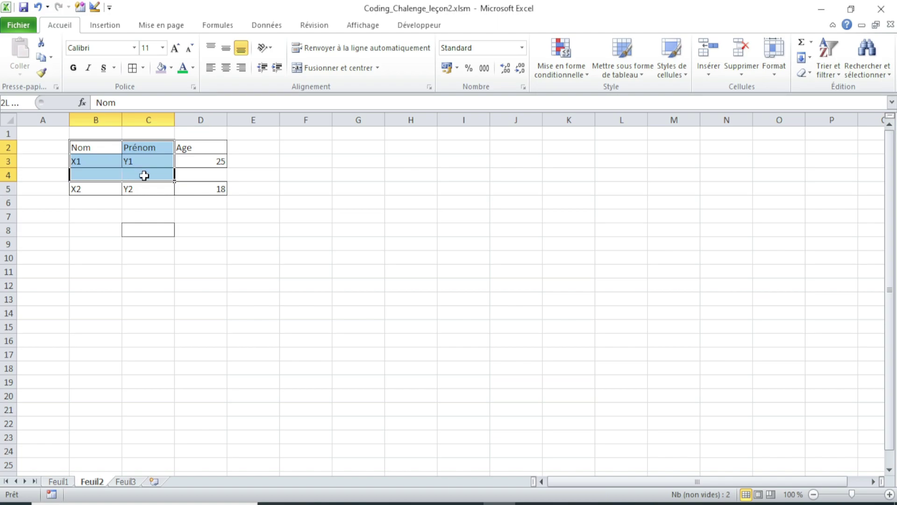
key("Delete")
left_click(271, 212)
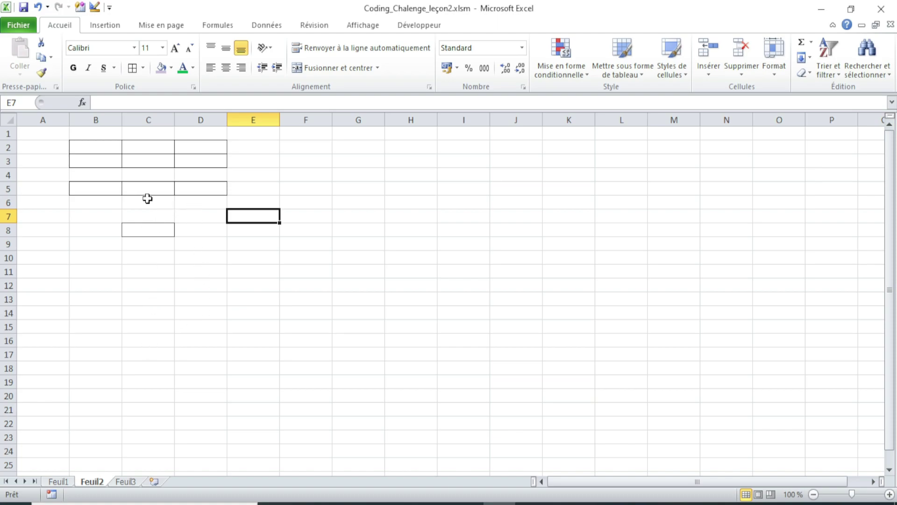
- Switch to Feuil1 showing the Application, Workbooks, Worksheets, Range and cells diagram
left_click(57, 482)
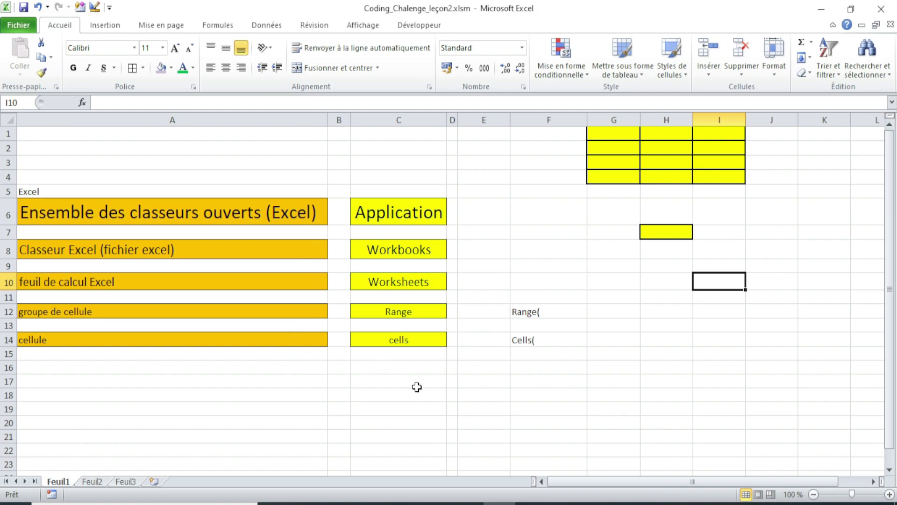
- Select empty cells below the diagram, then the yellow cell H7
left_click(391, 371)
left_click(402, 395)
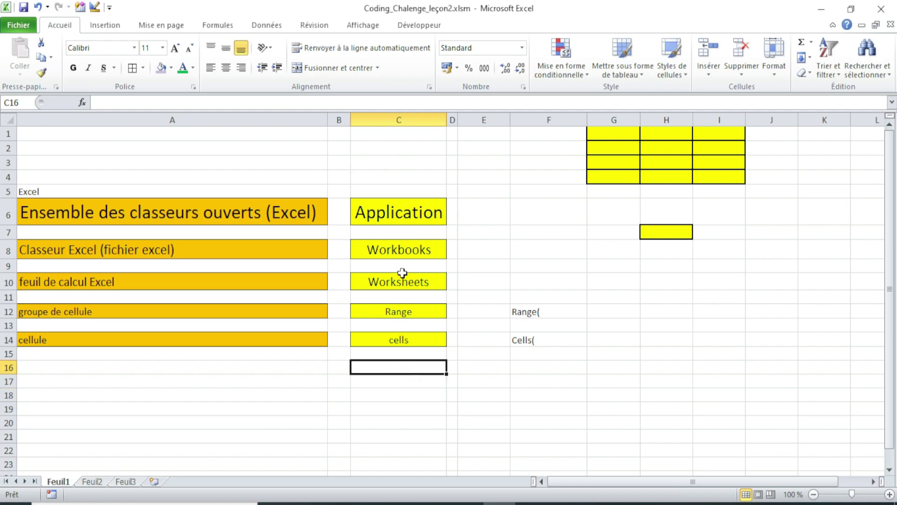
left_click(522, 268)
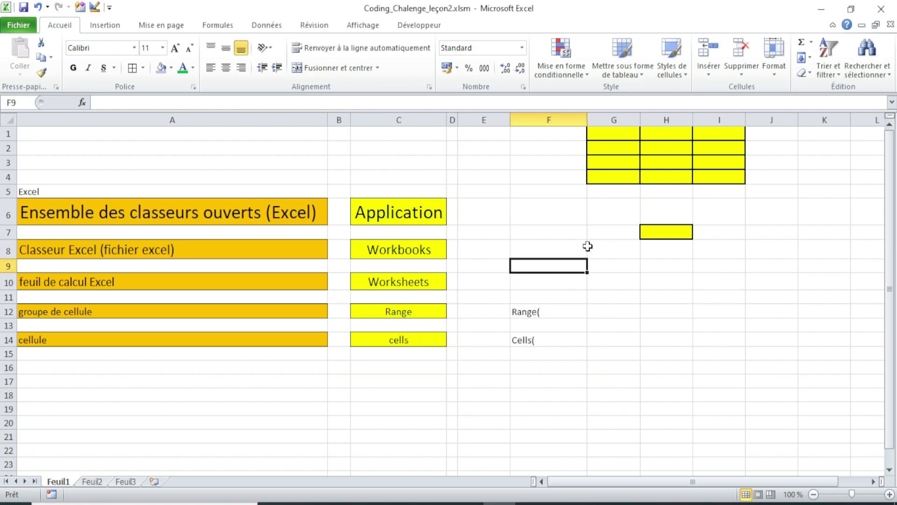
left_click(668, 231)
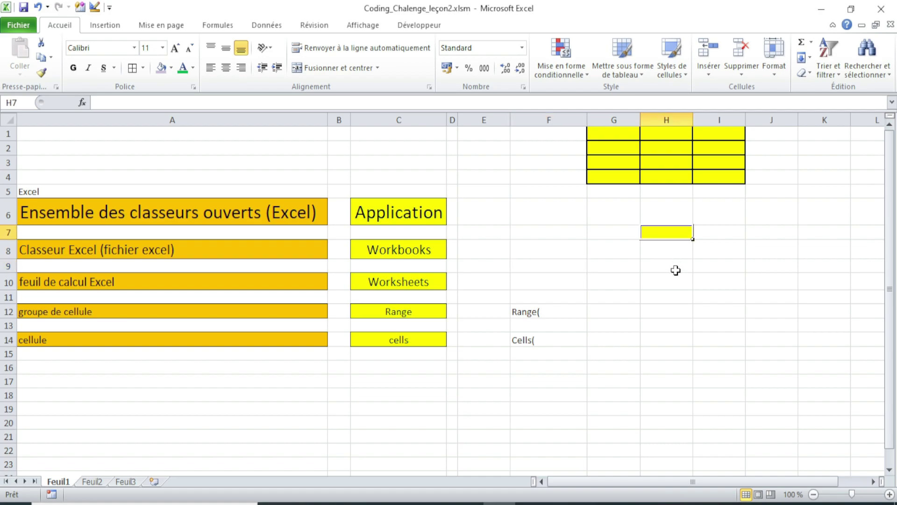
left_click_drag(675, 270, 675, 244)
left_click(677, 232)
- Select cell H4 and then the whole yellow grid G1:I4 on Feuil1
left_click(667, 180)
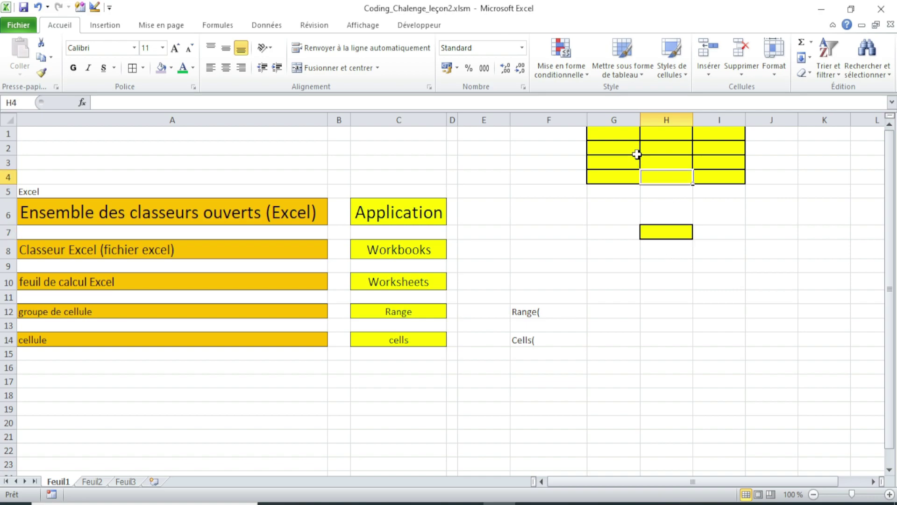
left_click_drag(617, 134, 708, 177)
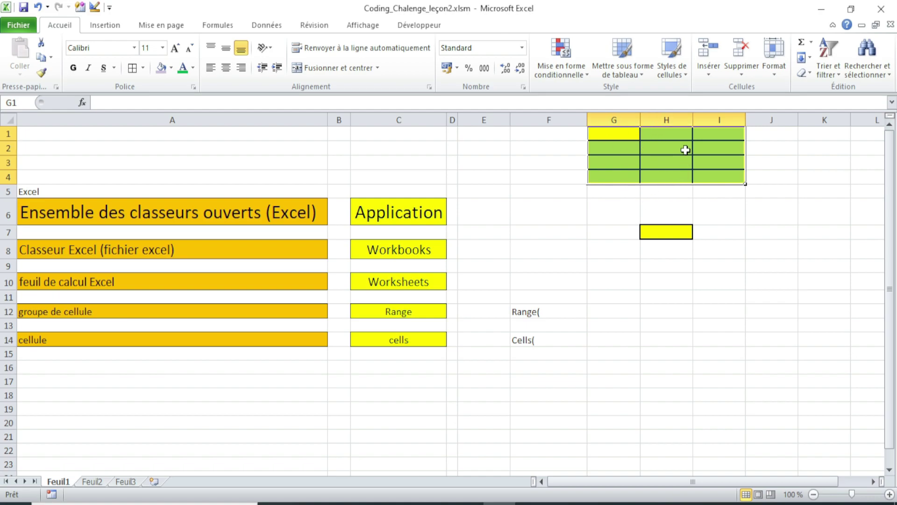
left_click(729, 180)
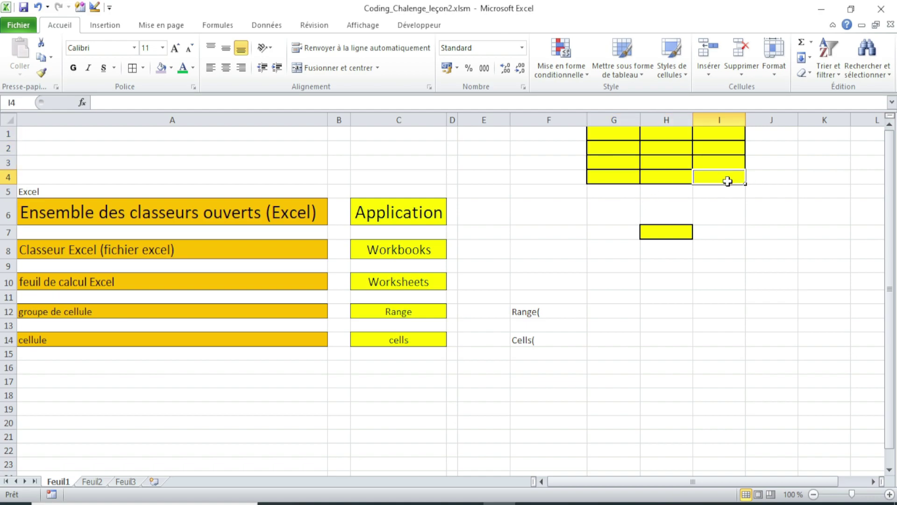
left_click_drag(616, 138, 717, 171)
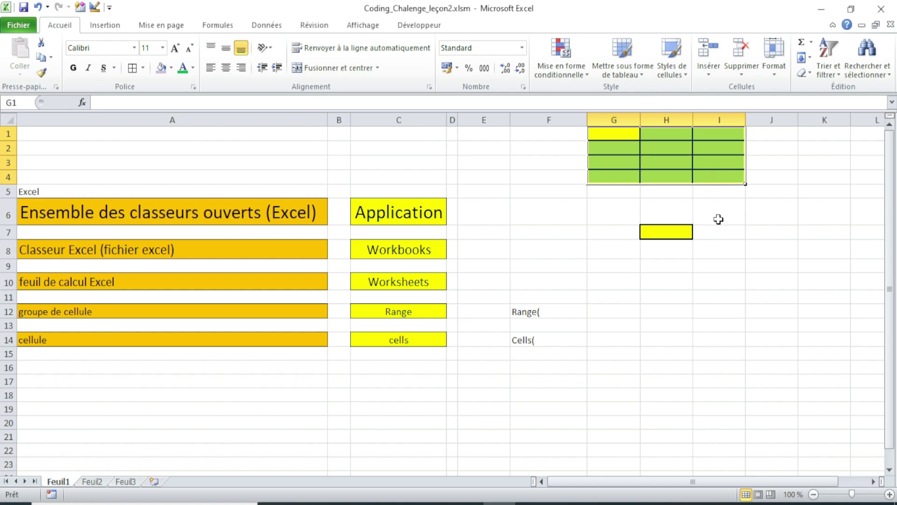
left_click(679, 206)
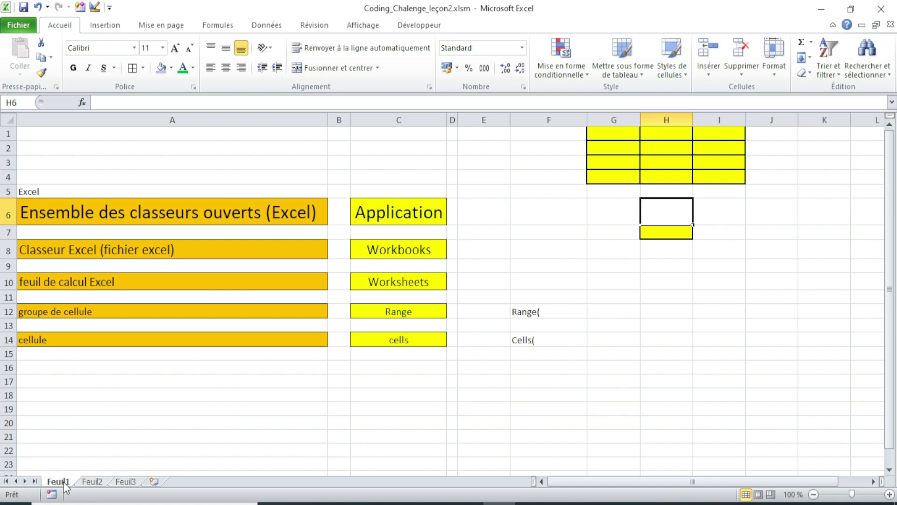
left_click(94, 483)
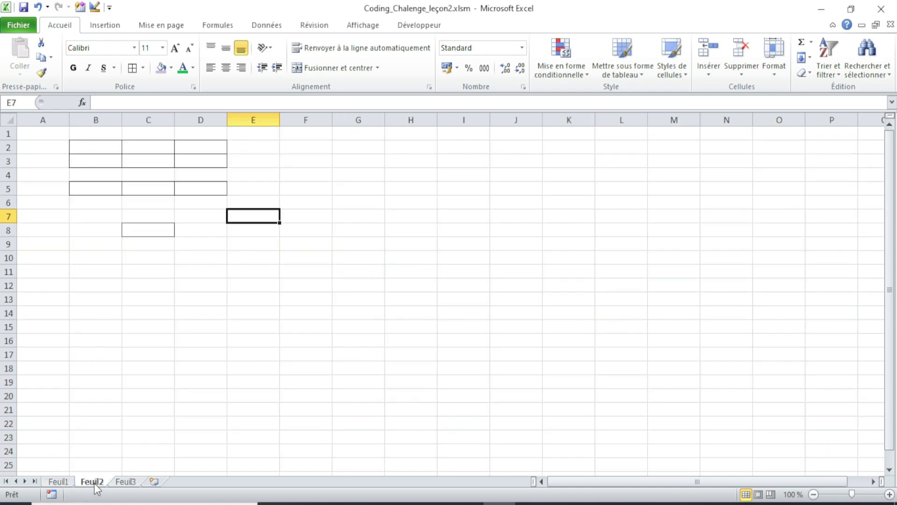
left_click(60, 483)
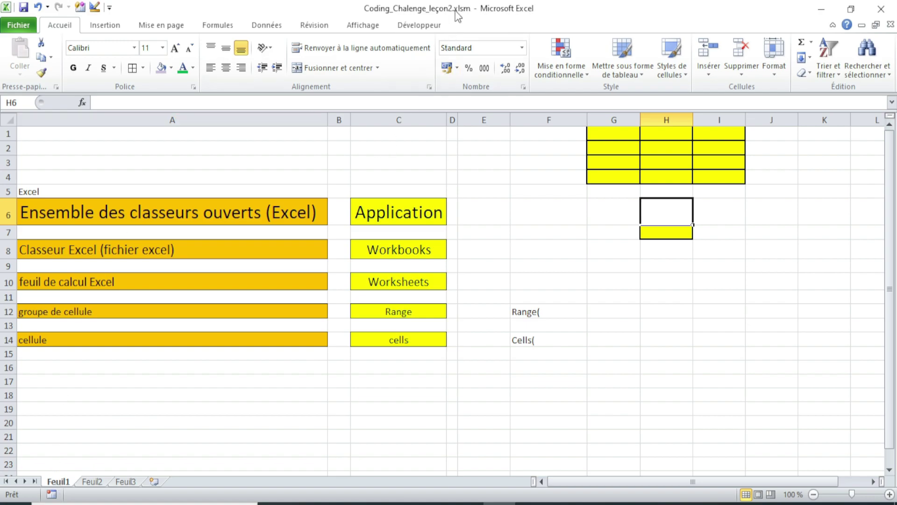
left_click(204, 252)
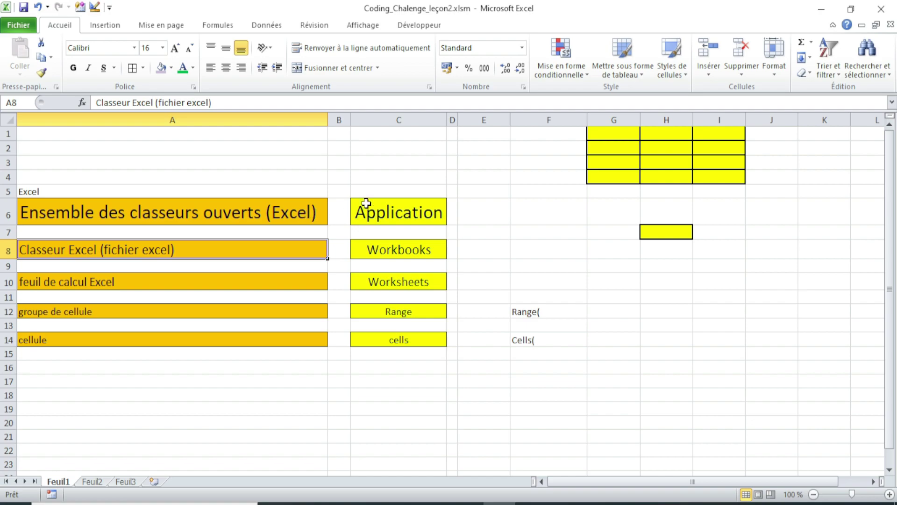
left_click(413, 214)
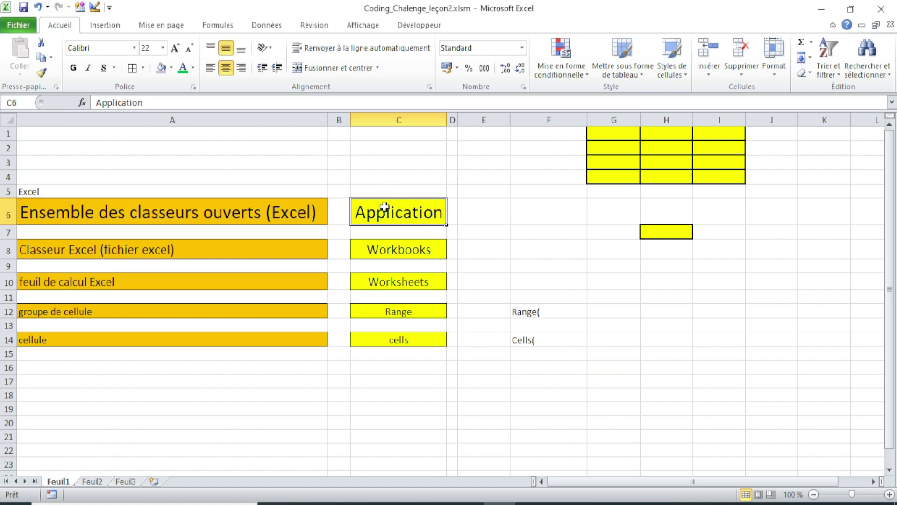
left_click_drag(410, 232, 403, 341)
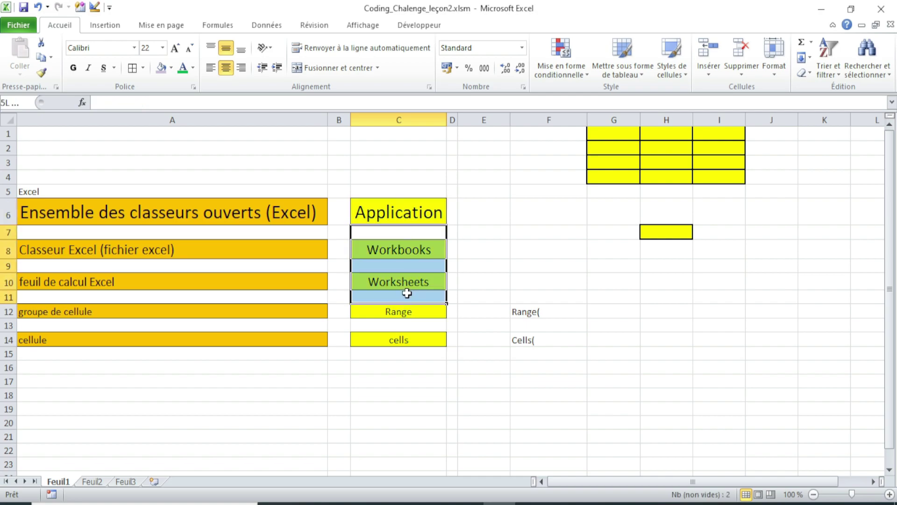
left_click(409, 213)
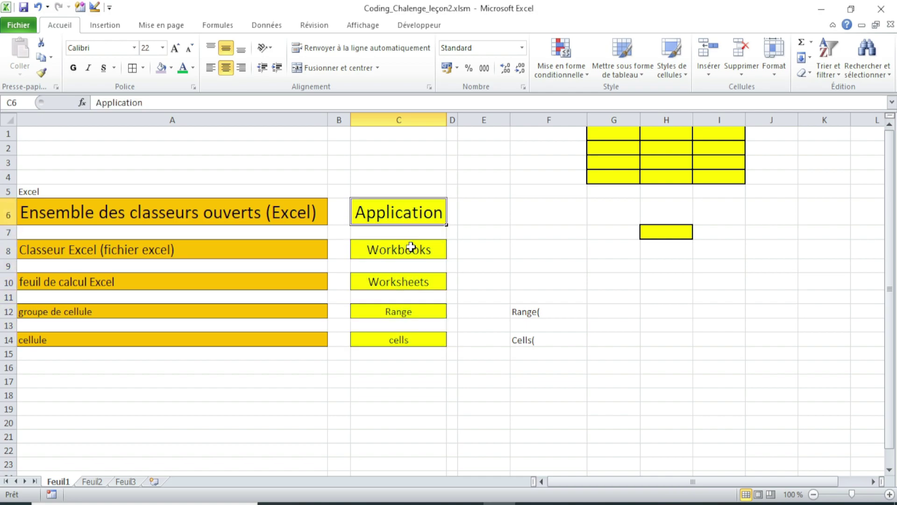
left_click_drag(410, 249, 411, 362)
left_click(421, 248)
left_click_drag(417, 279, 416, 328)
left_click(411, 281)
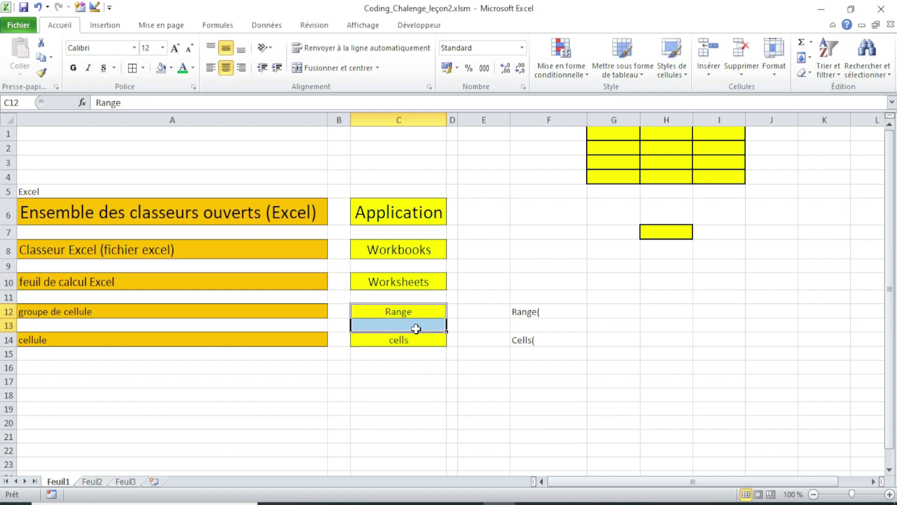
left_click(411, 312)
left_click(412, 338)
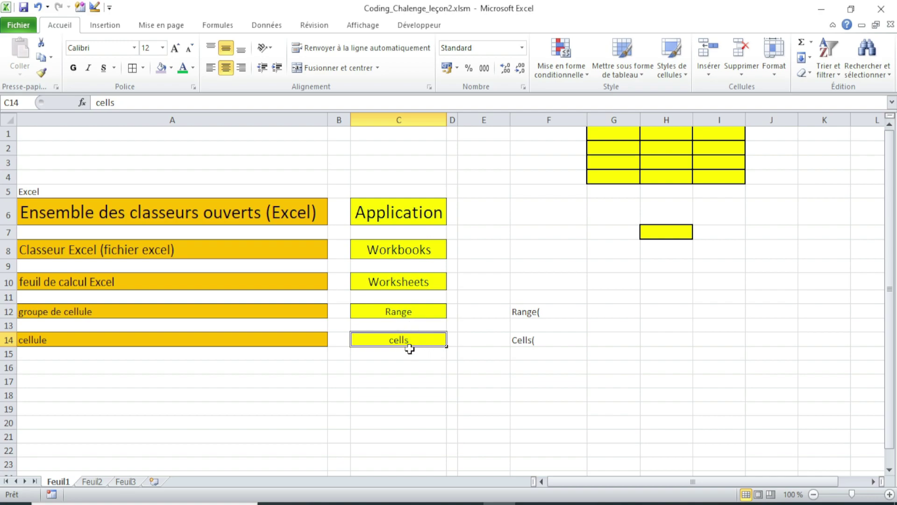
left_click(403, 308)
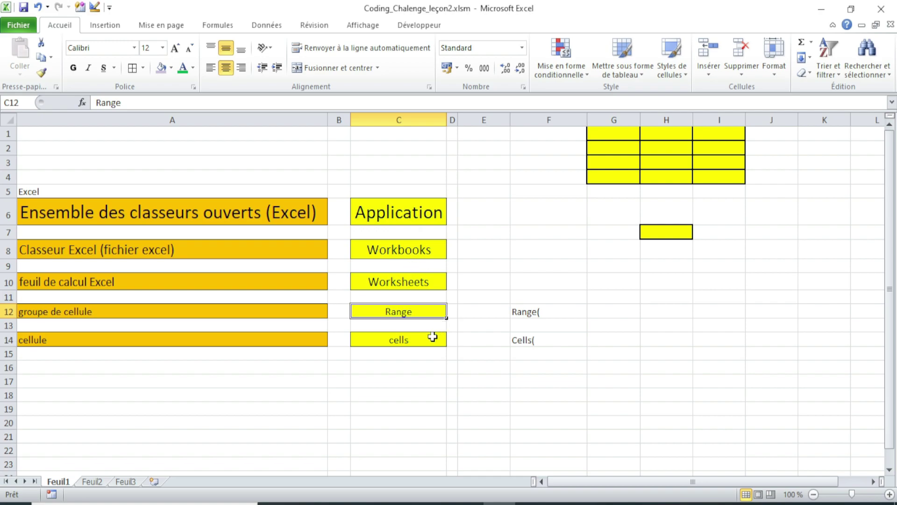
left_click(411, 337)
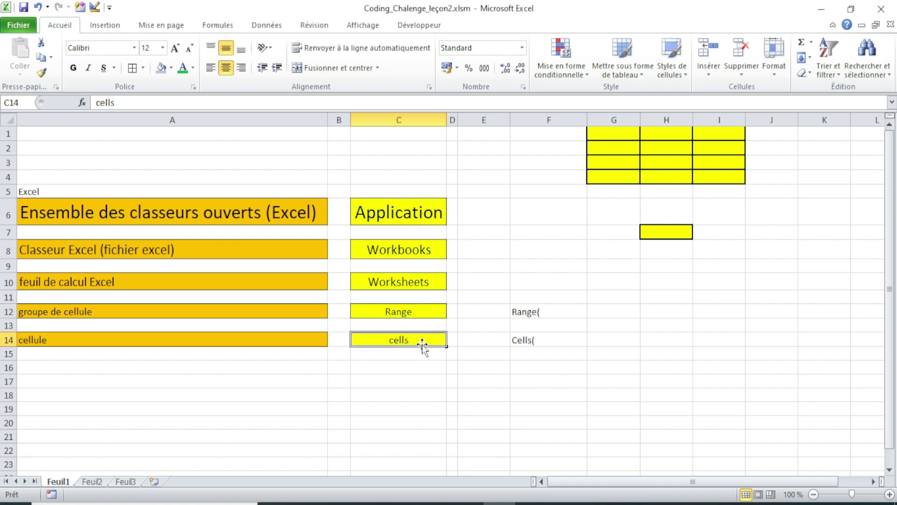
left_click(419, 311)
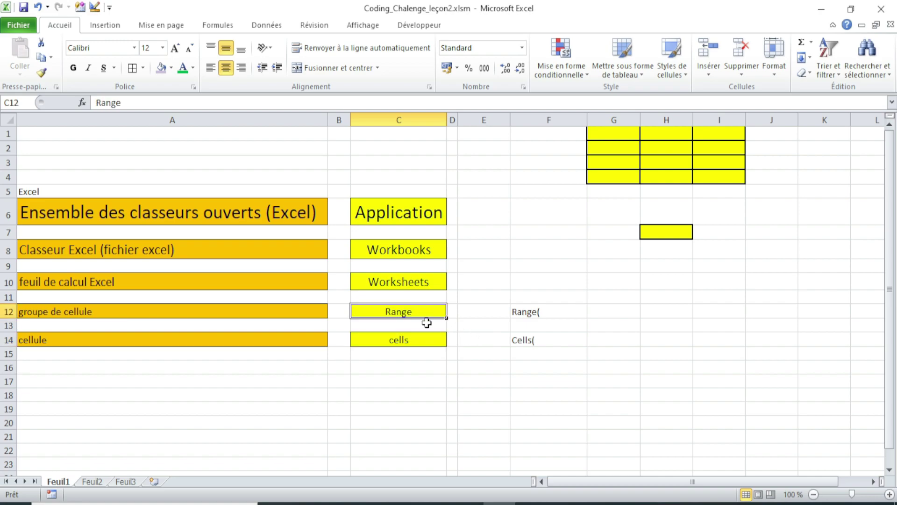
left_click(674, 240)
left_click(673, 177)
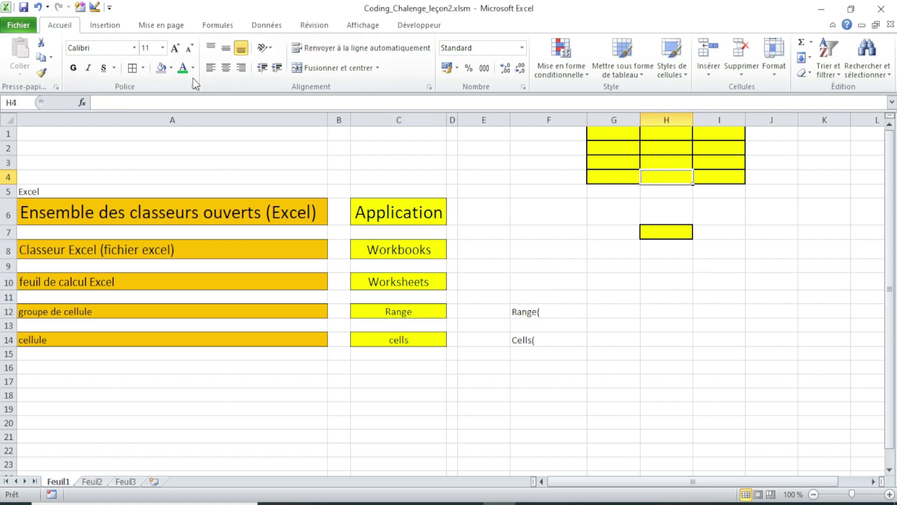
- Fill cell H4 light purple and select the yellow block G1:I4
left_click(165, 68)
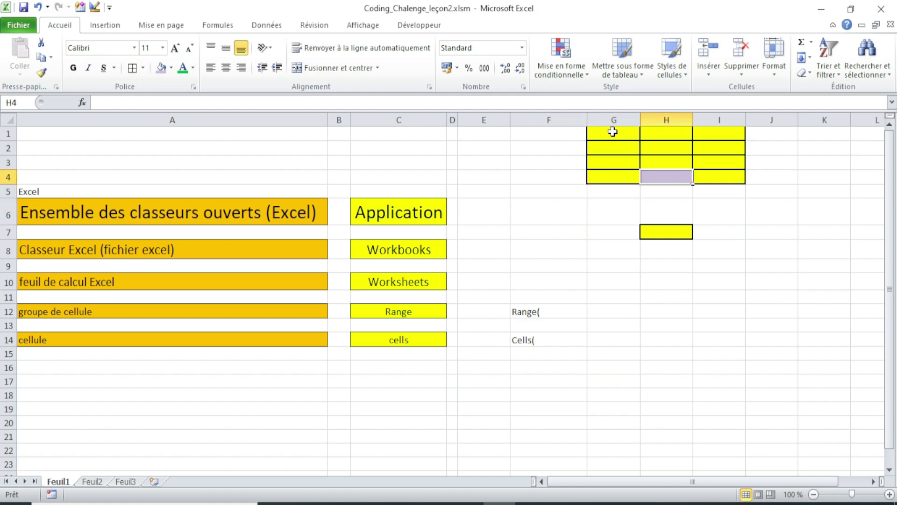
left_click_drag(612, 132, 729, 175)
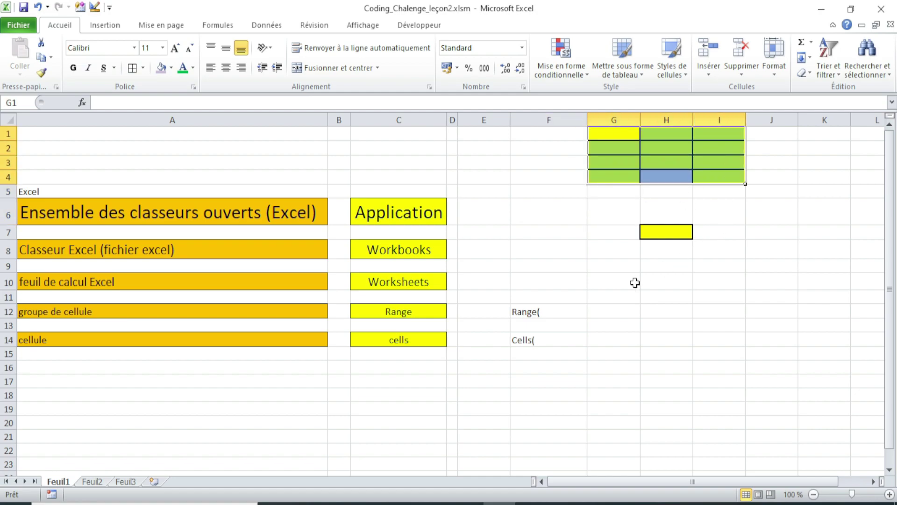
left_click(614, 297)
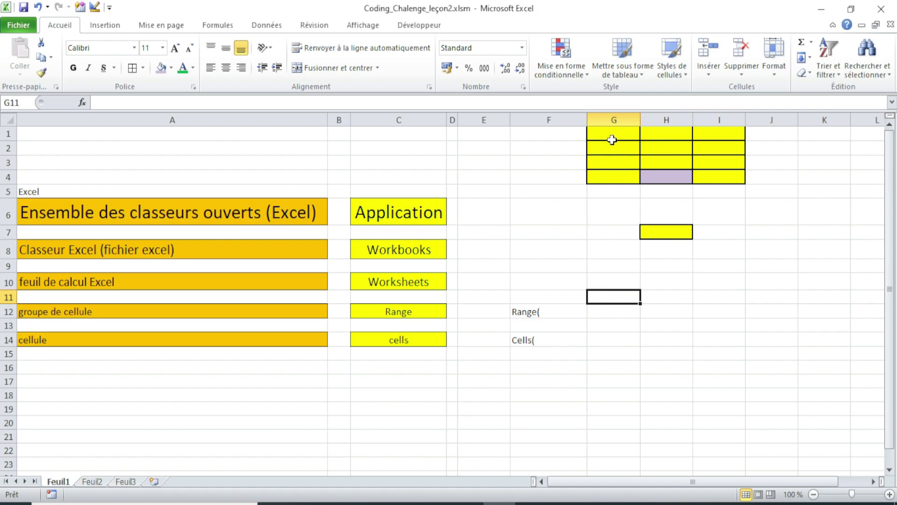
left_click_drag(611, 136, 698, 174)
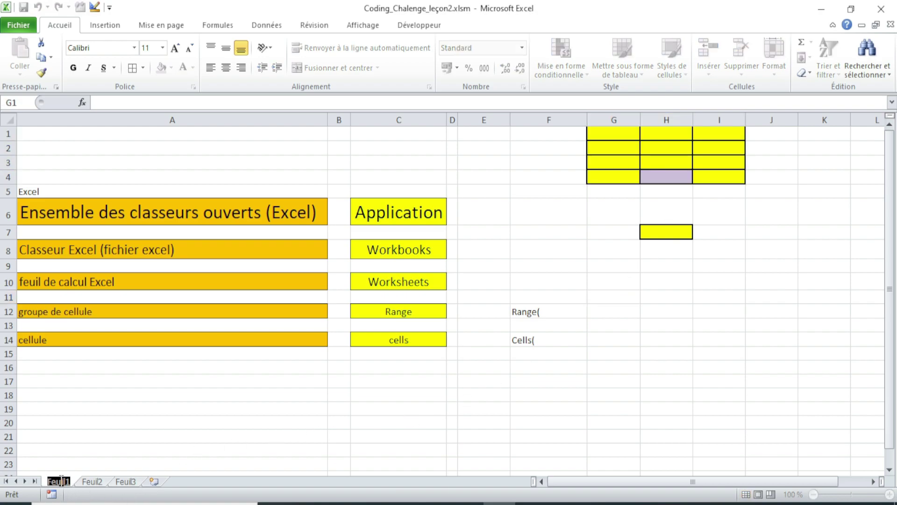
left_click(284, 405)
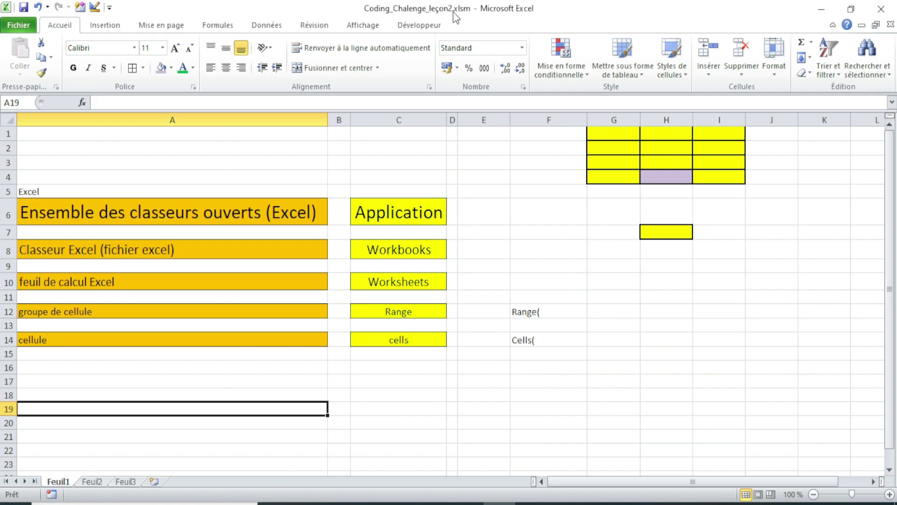
- Select cells F6, C6 and A6, then the Range( cell F12 and block G1:I4
left_click(517, 205)
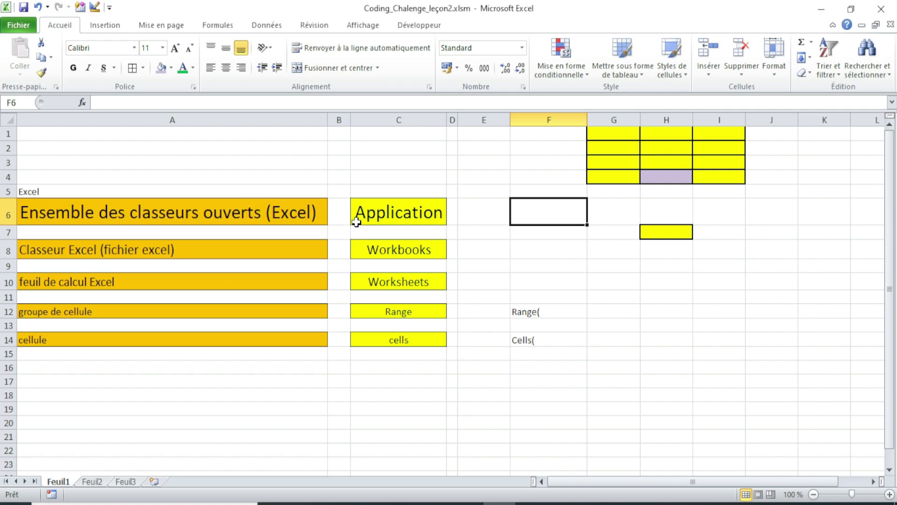
left_click(397, 214)
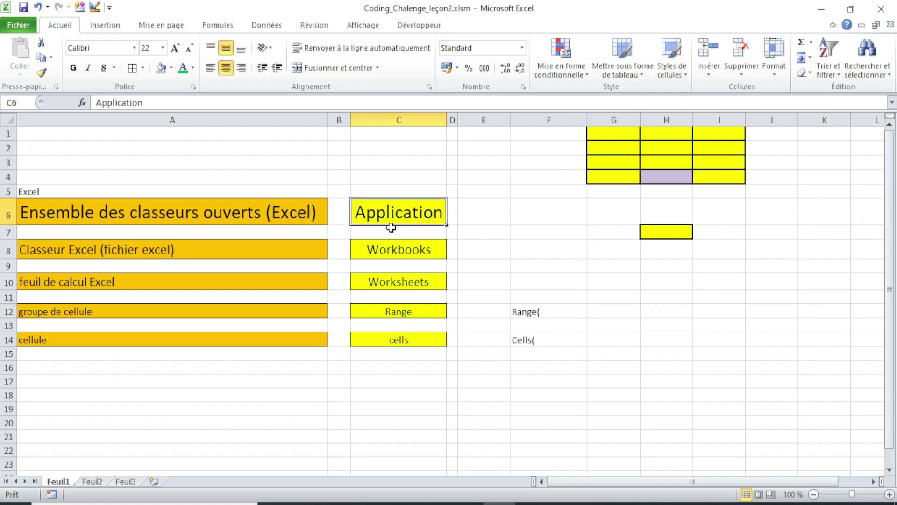
left_click(301, 212)
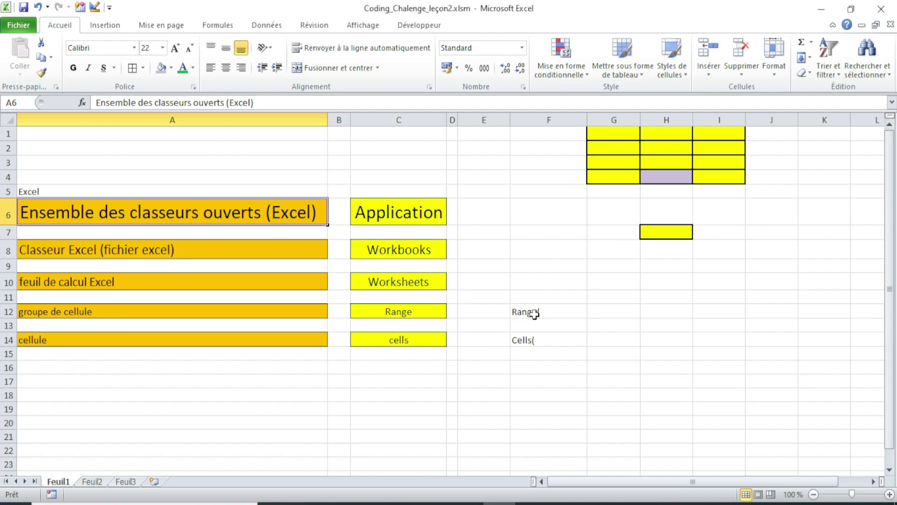
left_click(563, 313)
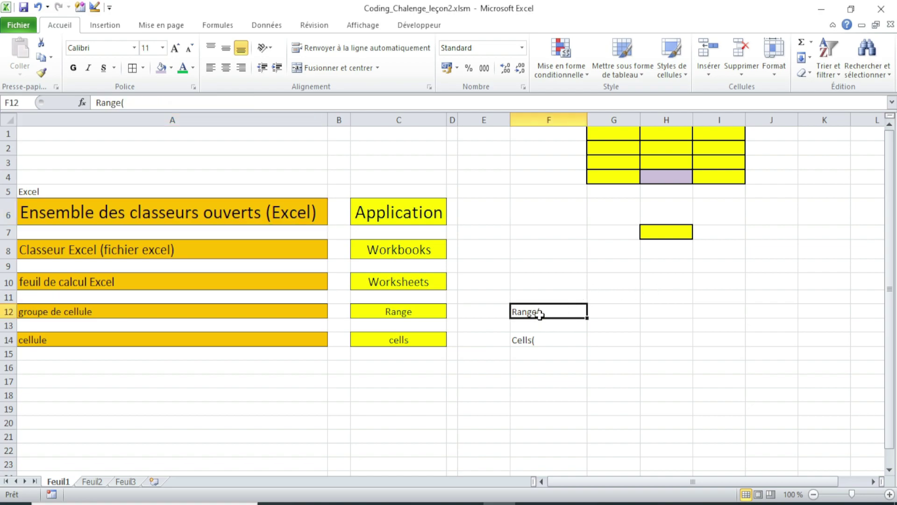
left_click_drag(615, 134, 720, 171)
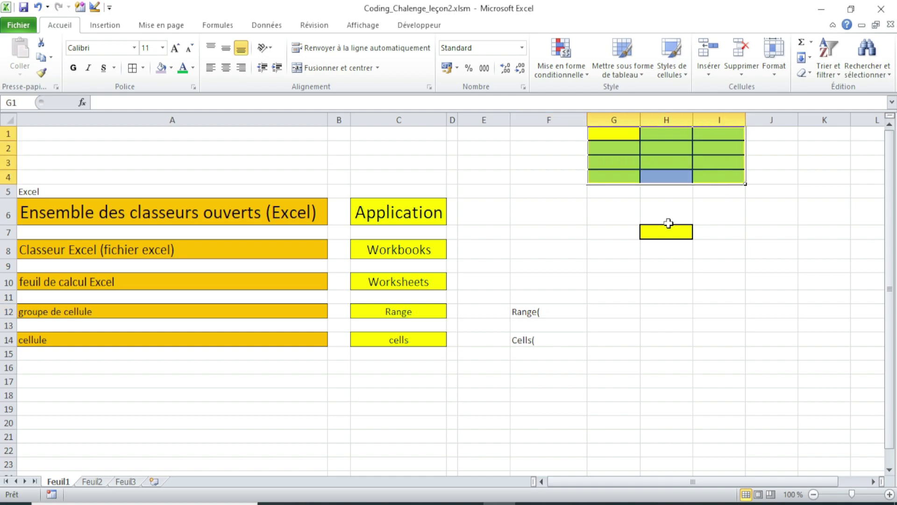
left_click_drag(626, 139, 707, 172)
left_click(515, 312)
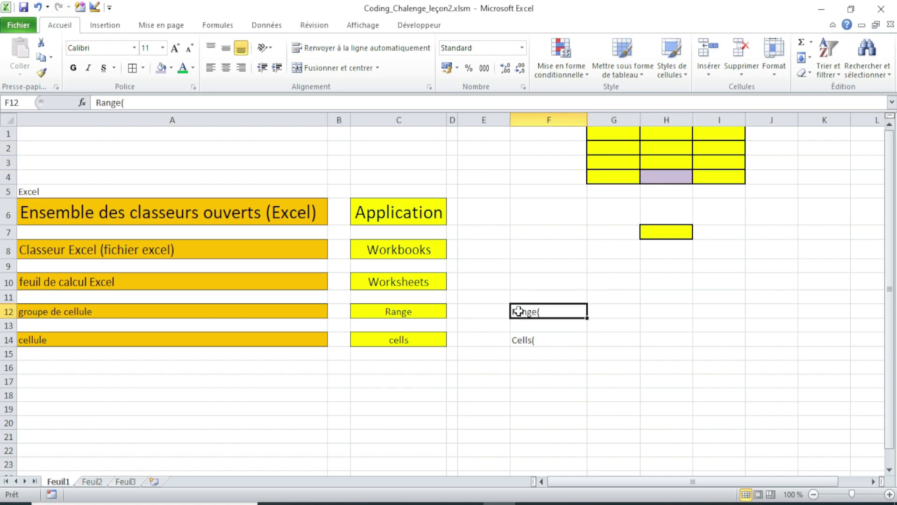
- Start editing Range( in F12 and point out G1 as the block's first cell
double_click(552, 312)
type("\"")
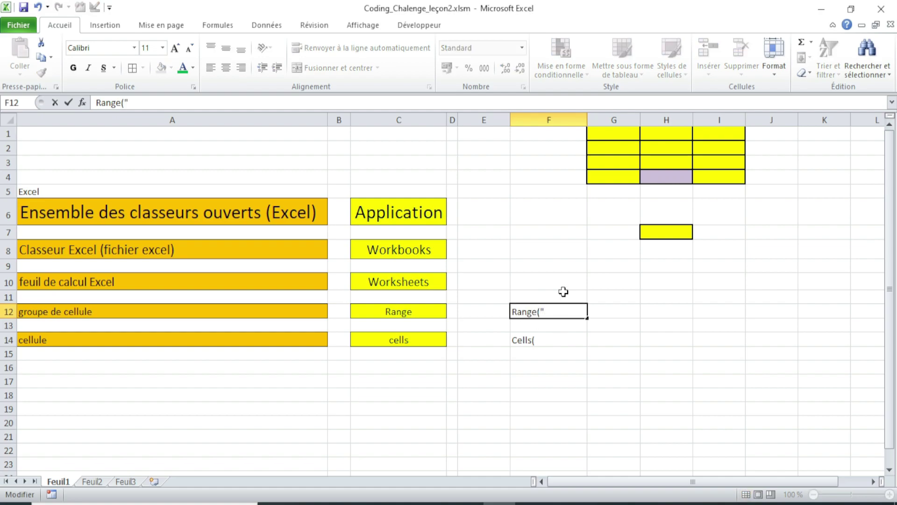
left_click(621, 134)
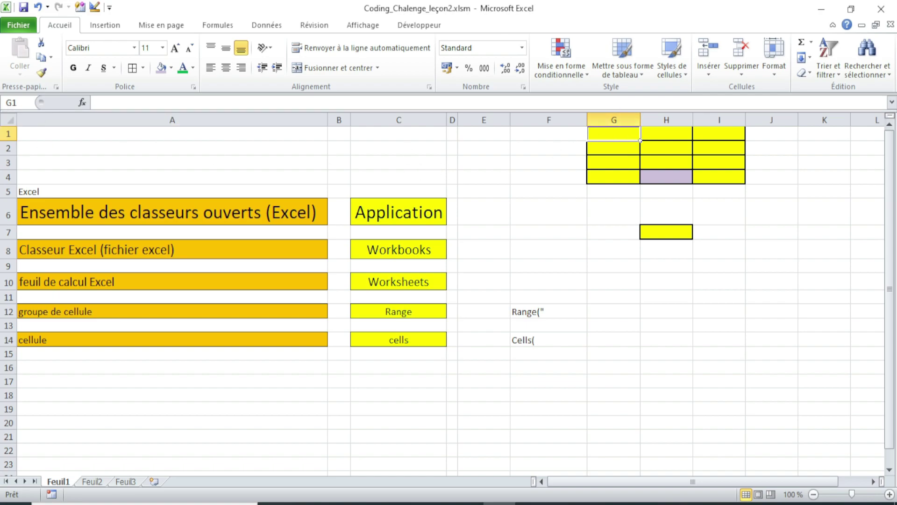
left_click(24, 102)
left_click(478, 164)
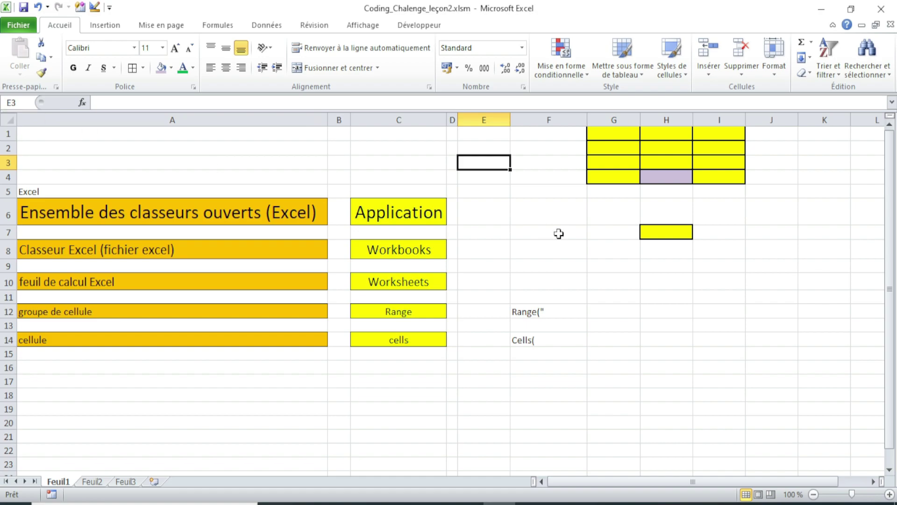
left_click(610, 134)
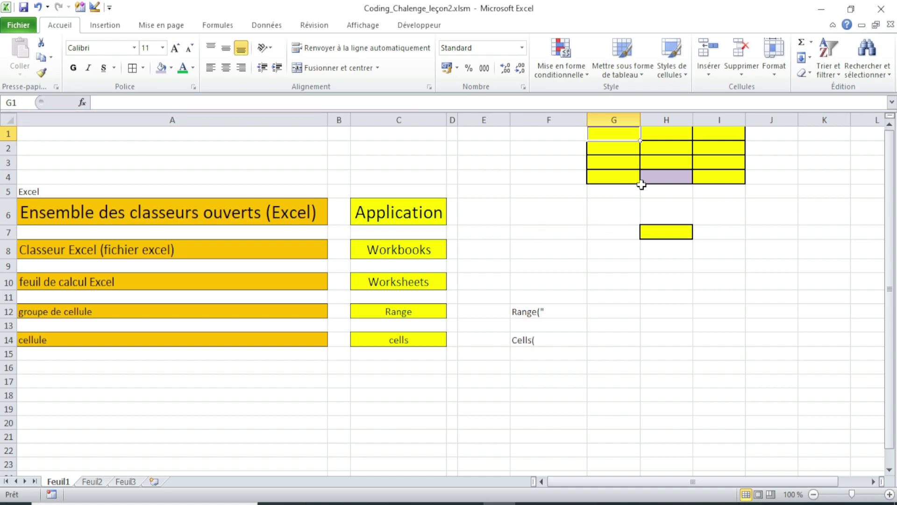
- Complete F12 as Range("G1:I4") and mark the G1:I4 block it refers to
double_click(549, 314)
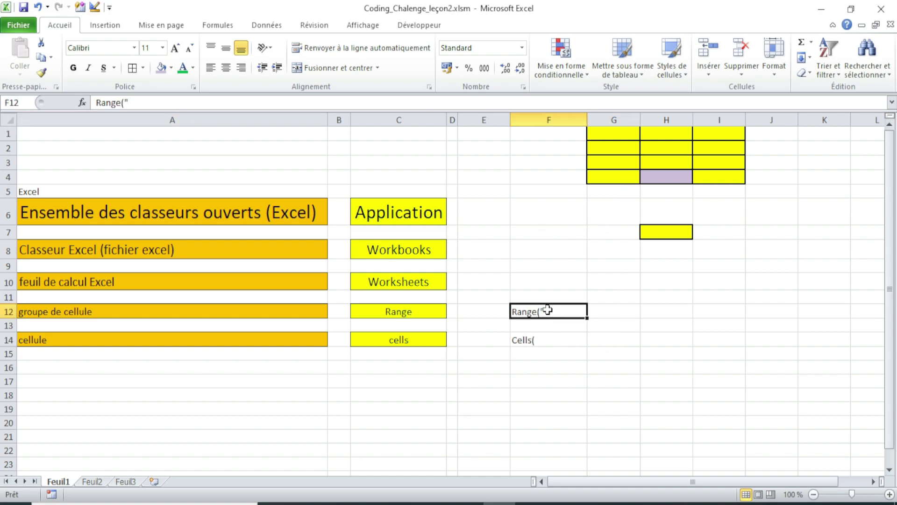
type("G1:")
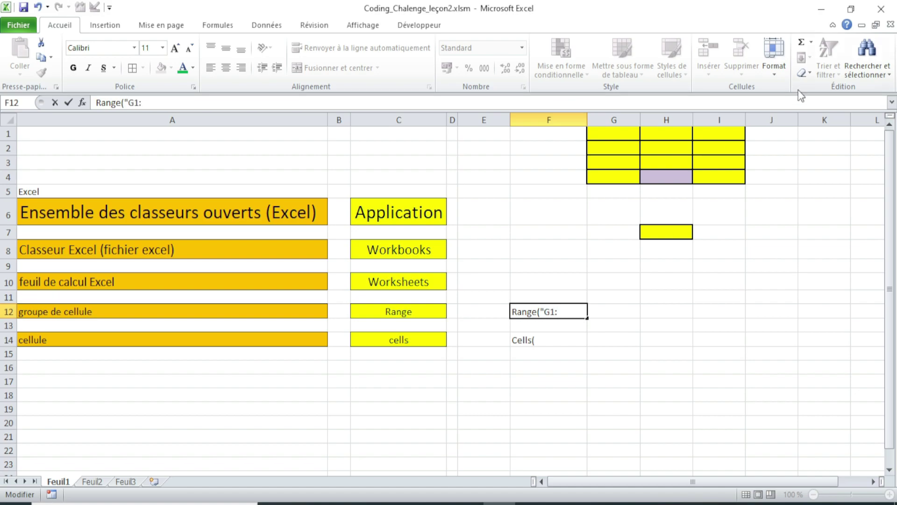
left_click(726, 182)
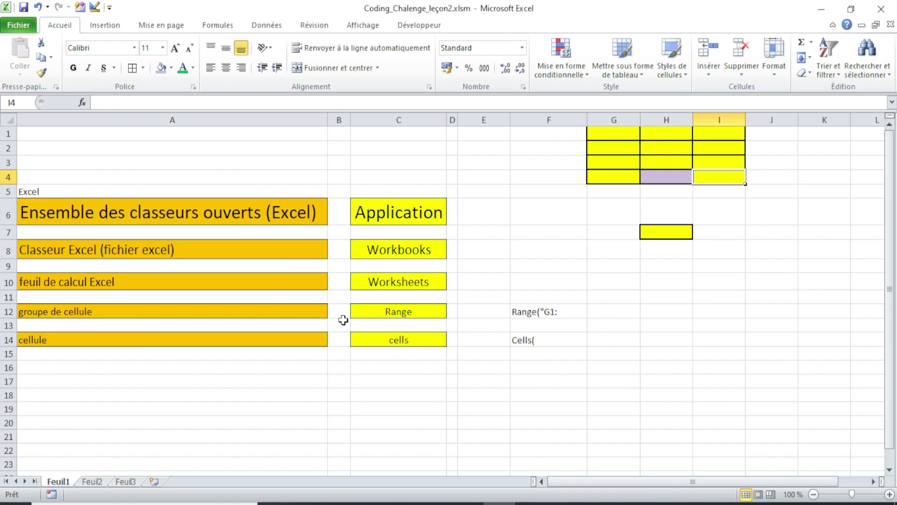
double_click(569, 313)
type("I4)")
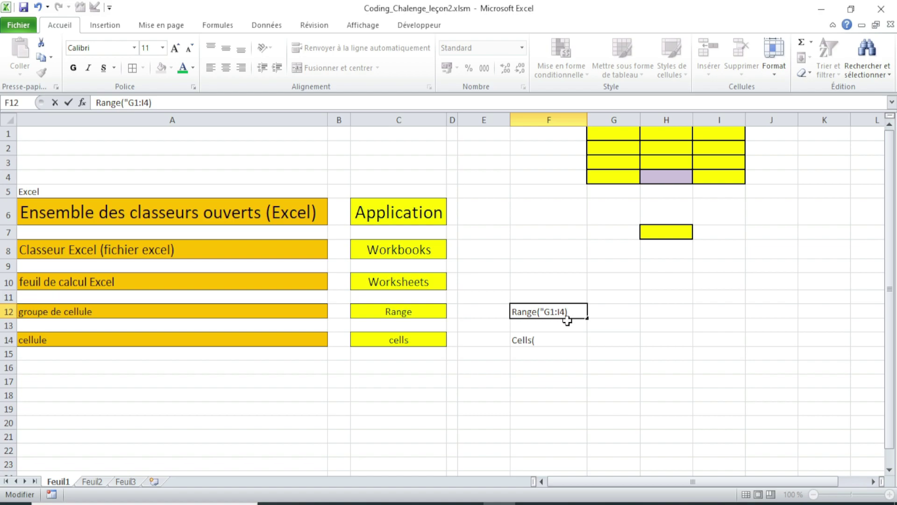
left_click(583, 363)
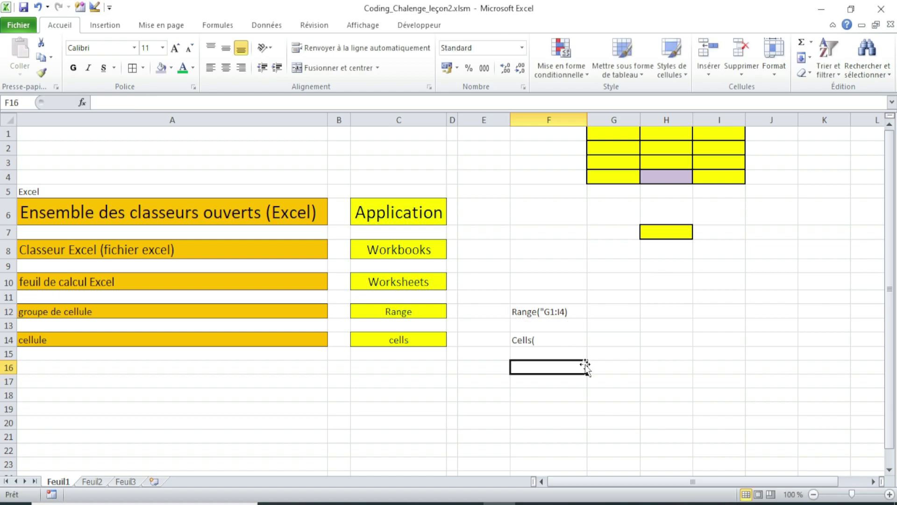
left_click(554, 313)
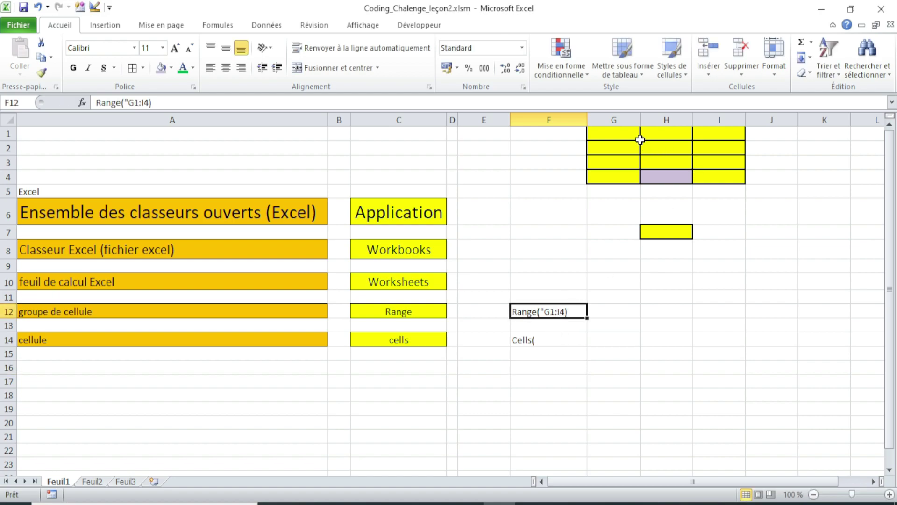
left_click_drag(631, 137, 715, 176)
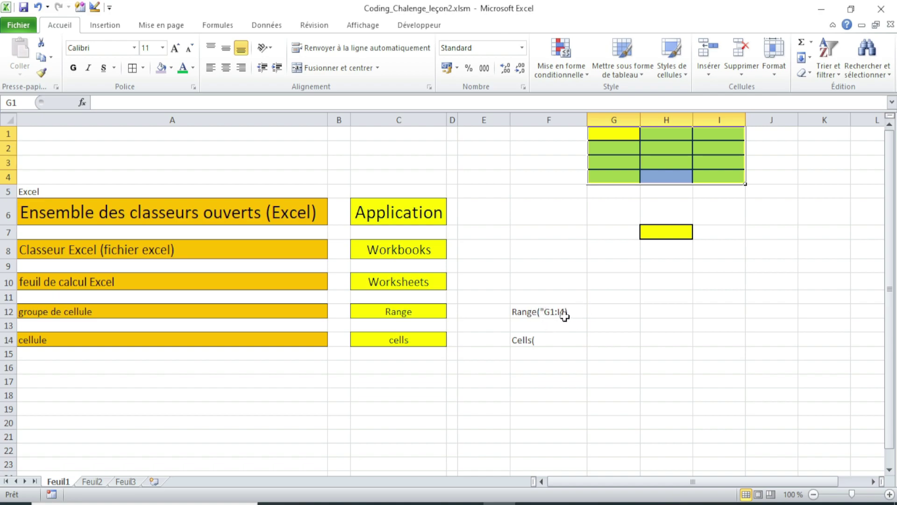
- After re-marking the G1:I4 block, complete F14 as Cells(1,1)
left_click_drag(627, 136, 727, 173)
left_click_drag(618, 136, 728, 176)
left_click(544, 339)
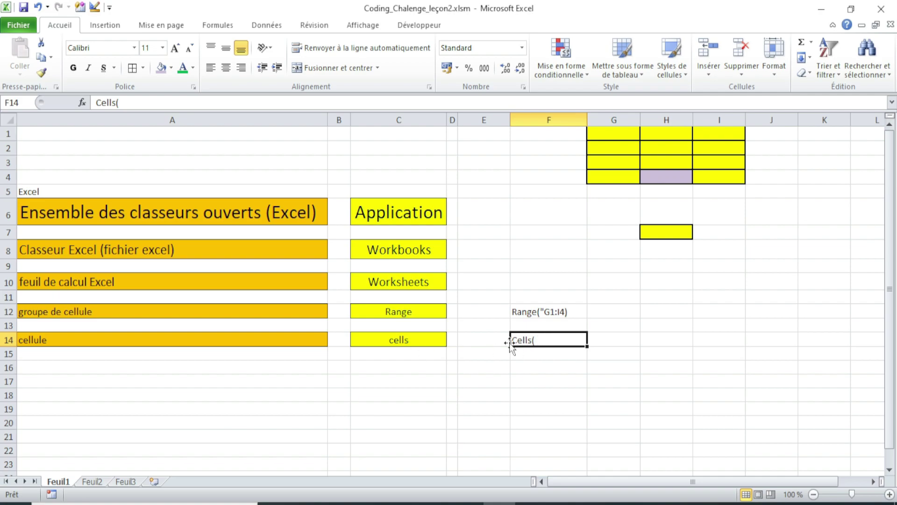
double_click(546, 337)
type("1,1)")
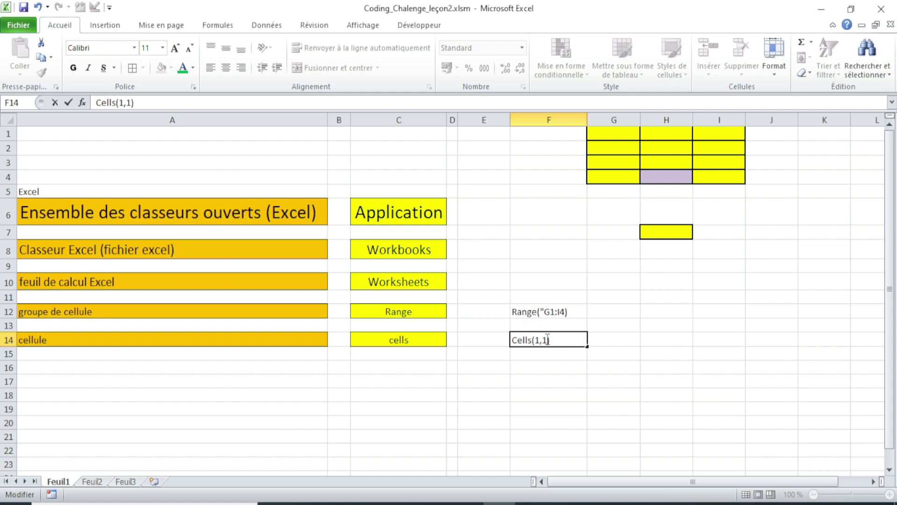
key("Return")
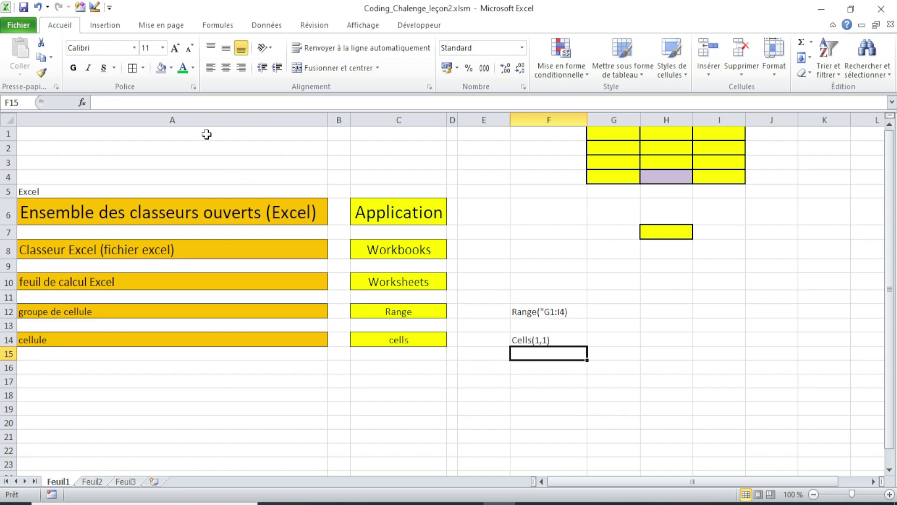
- Relate Cells(1,1) to cell A1 by highlighting its row number and selecting row 1
left_click(189, 138)
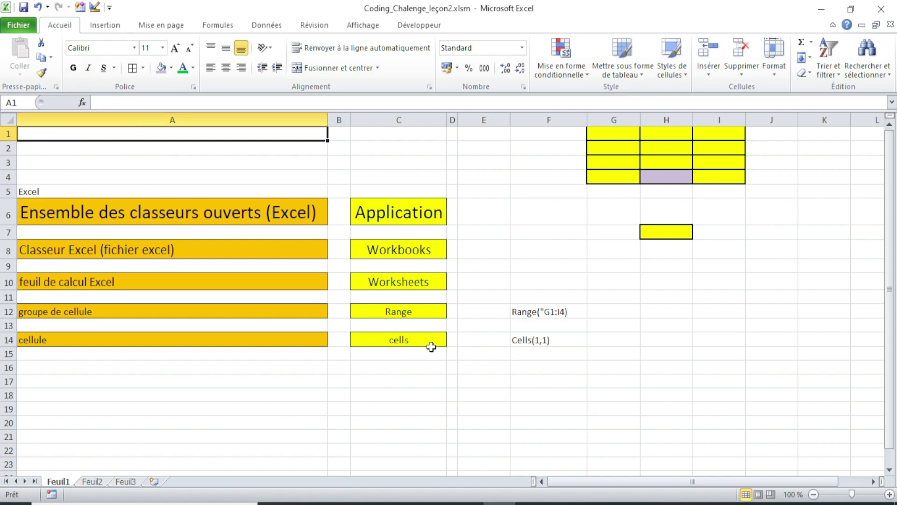
double_click(537, 340)
double_click(537, 339)
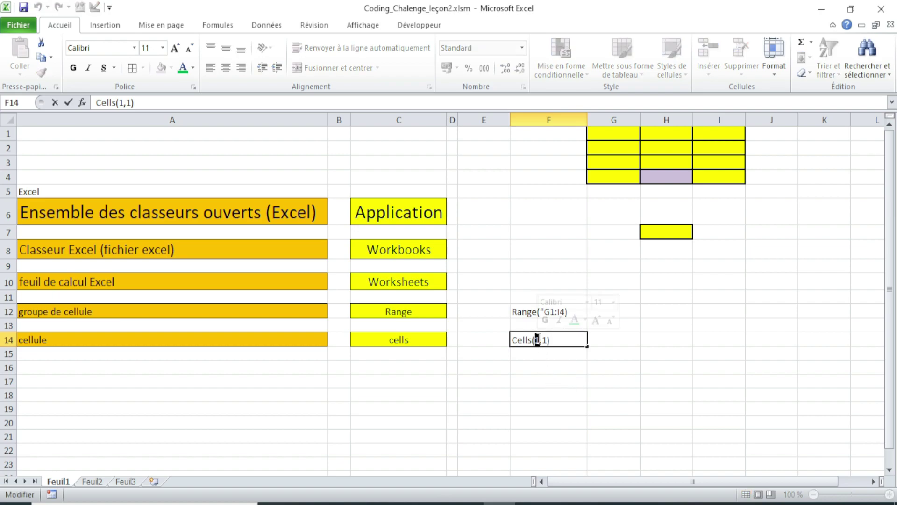
left_click(536, 340)
double_click(535, 340)
left_click(566, 368)
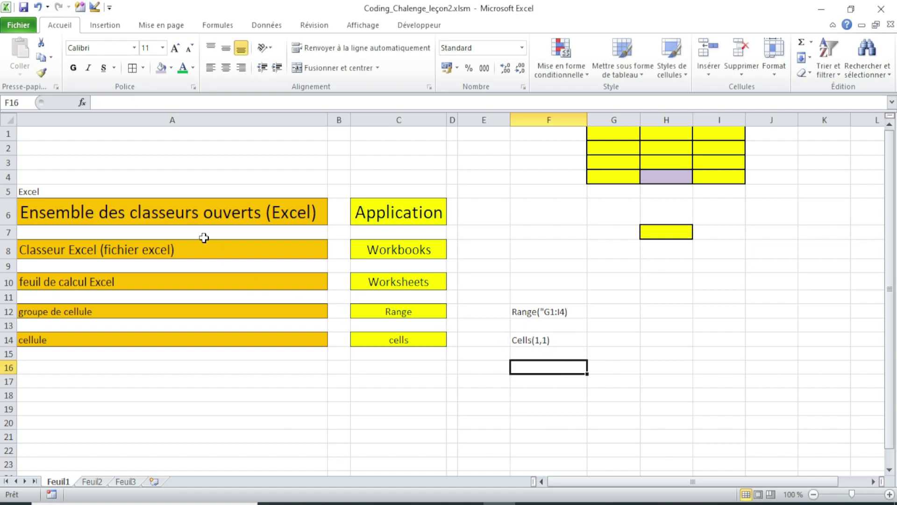
left_click(8, 135)
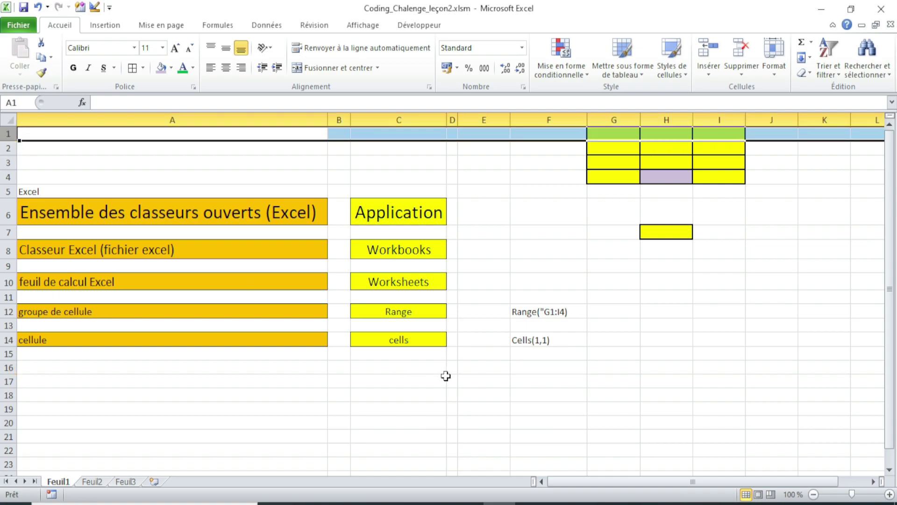
double_click(535, 341)
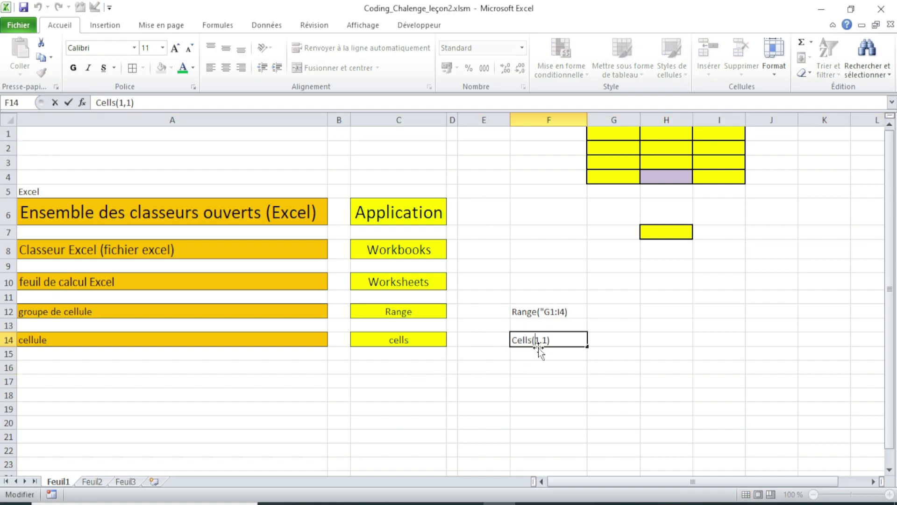
left_click(10, 134)
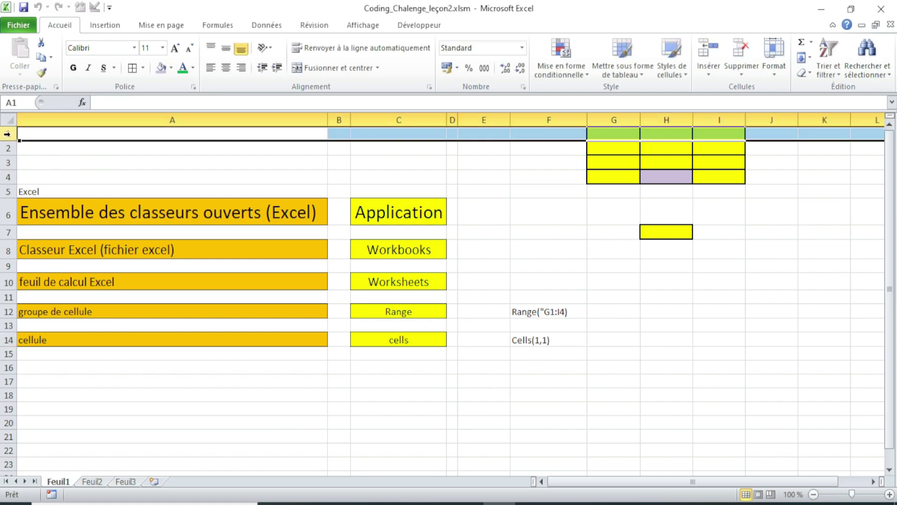
double_click(555, 340)
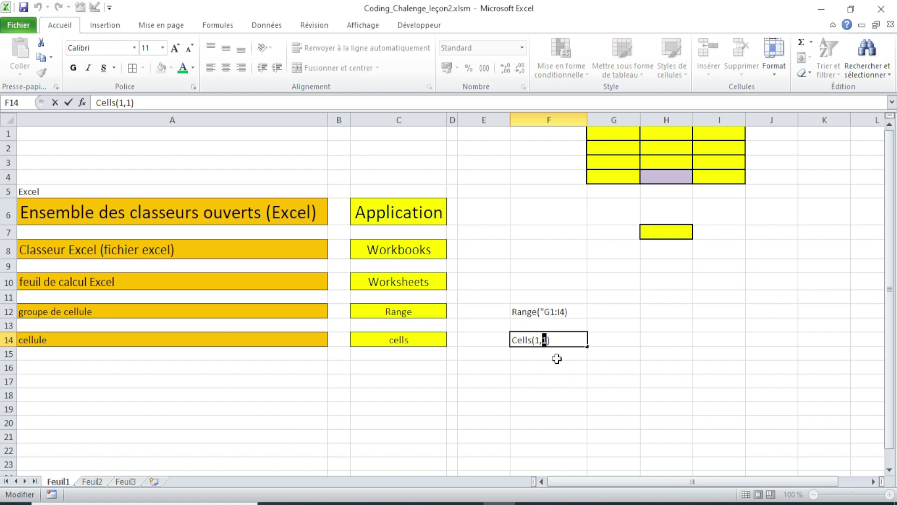
left_click(577, 362)
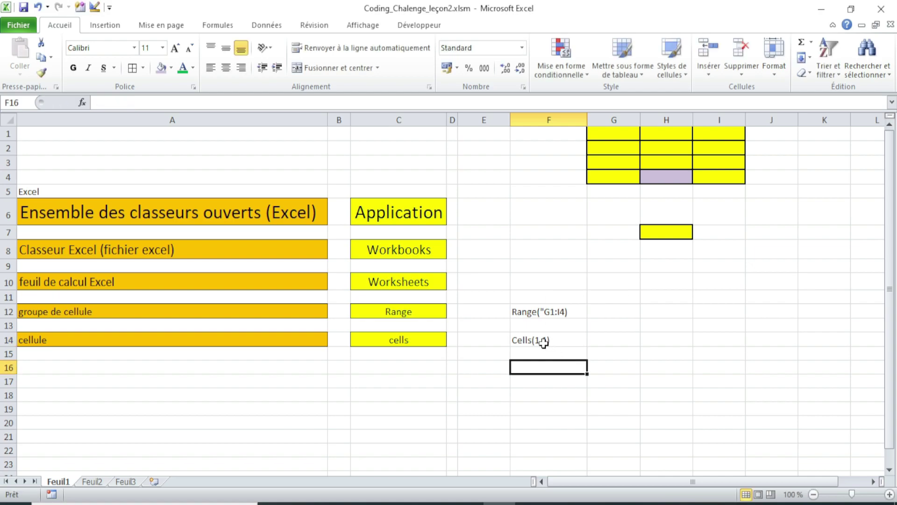
- Enter =COLONNE() in A1 using the autocomplete list after typing =colo
left_click(184, 119)
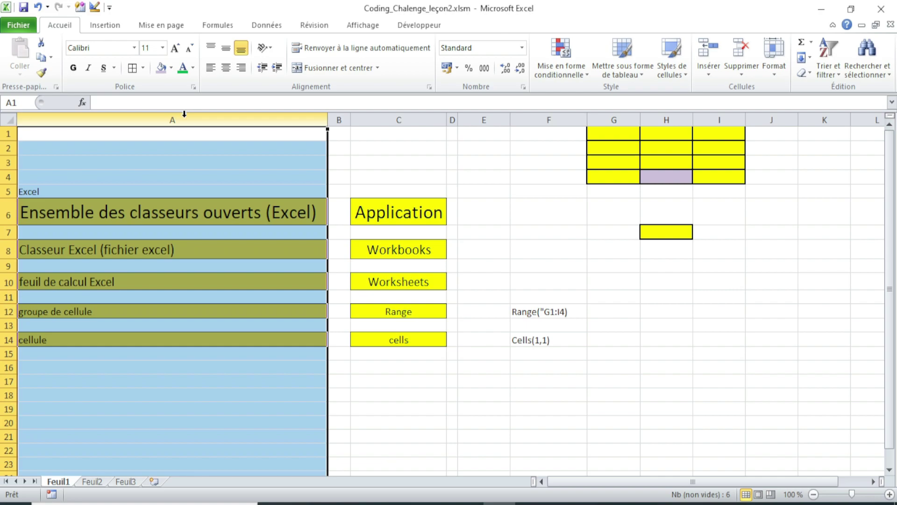
left_click(133, 136)
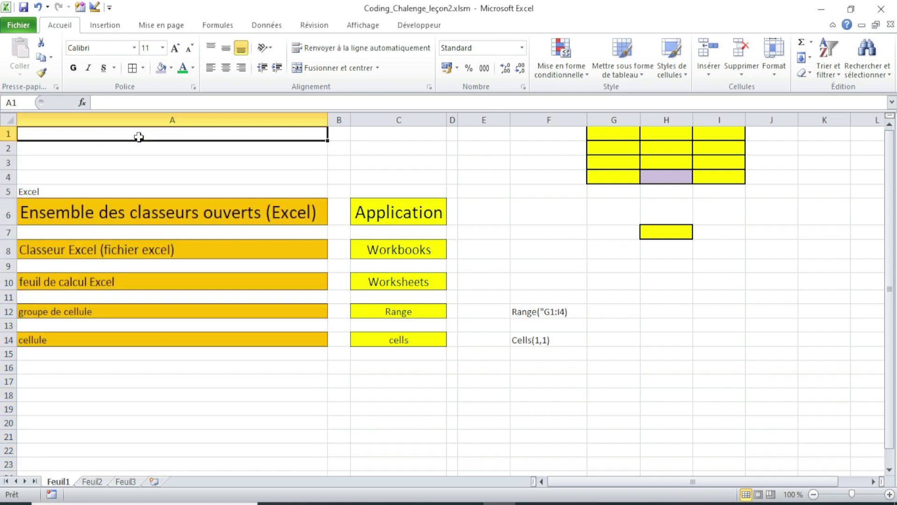
left_click(161, 117)
left_click(173, 137)
type("=")
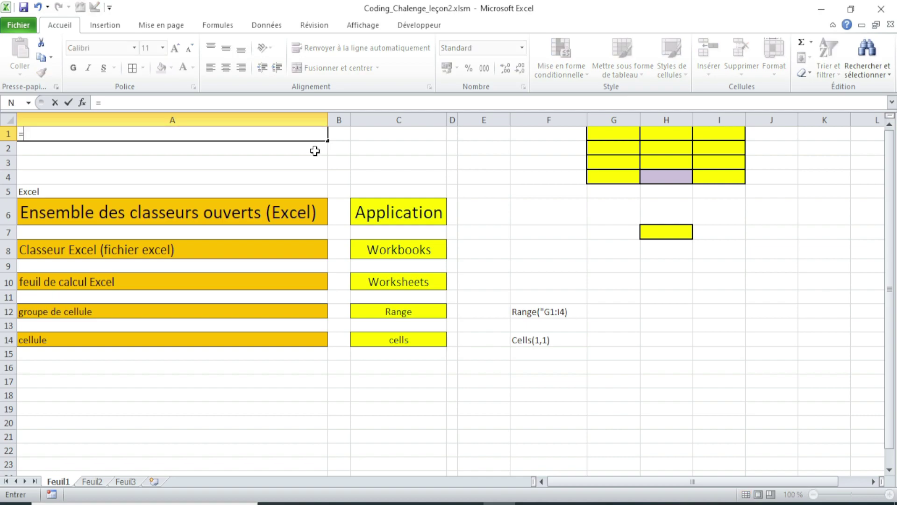
type("colo")
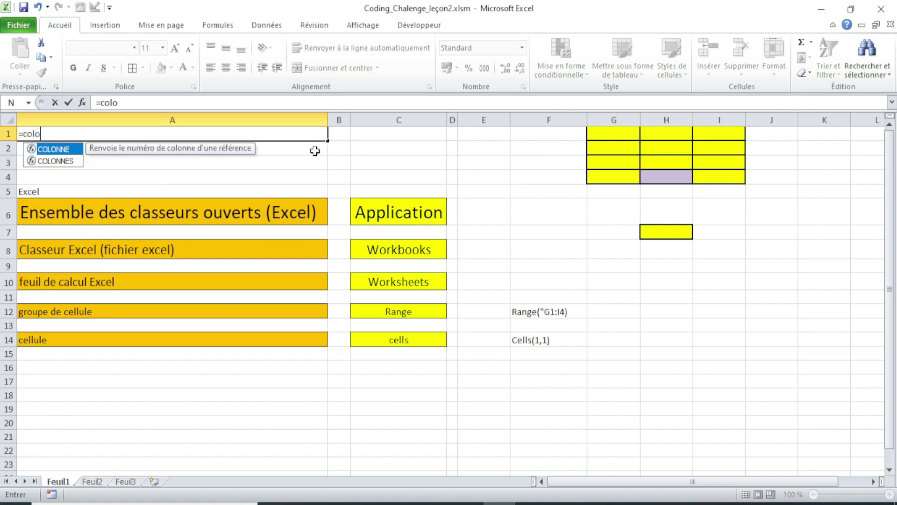
double_click(67, 150)
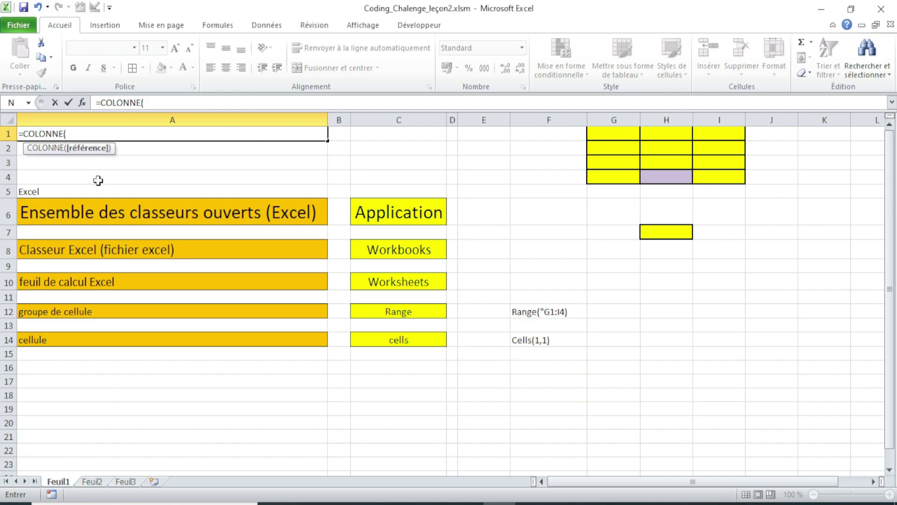
key("Return")
- Fill the COLONNE formula across to B1 and C1, showing 2 and 3
left_click(310, 132)
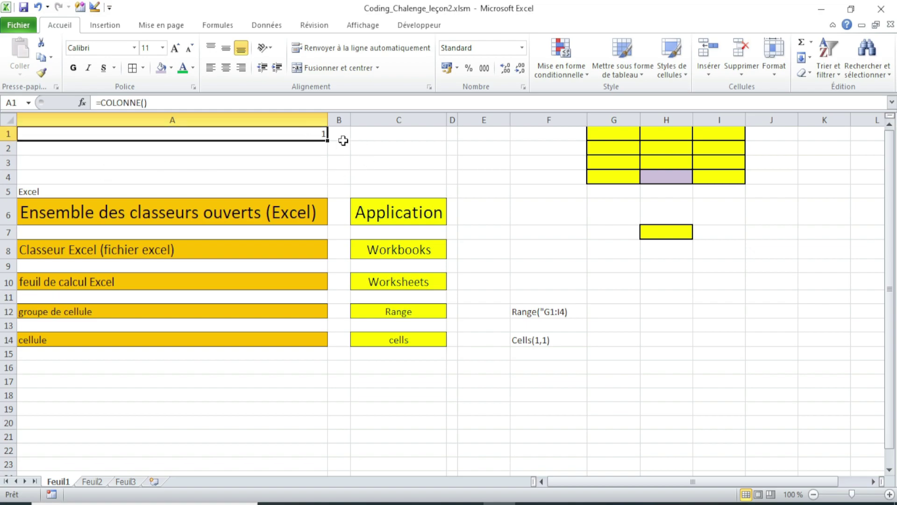
left_click_drag(328, 143, 355, 141)
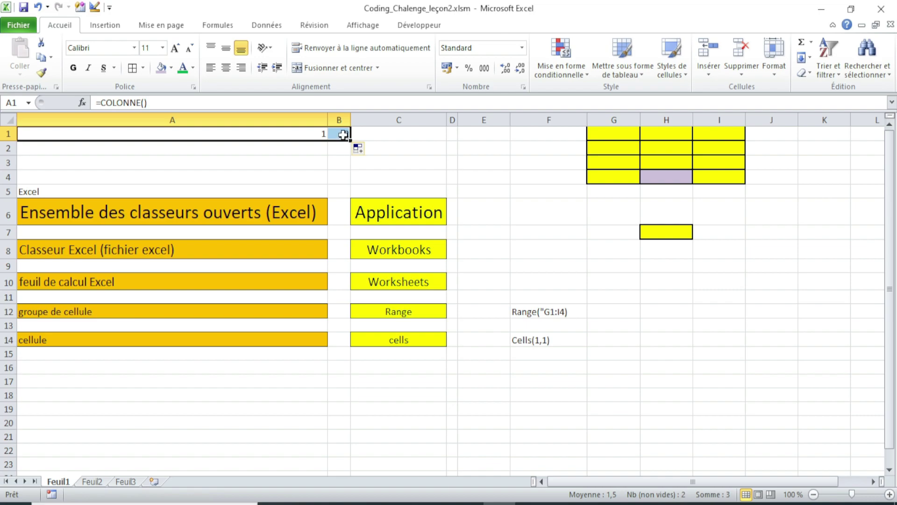
left_click(348, 132)
left_click_drag(352, 140, 427, 140)
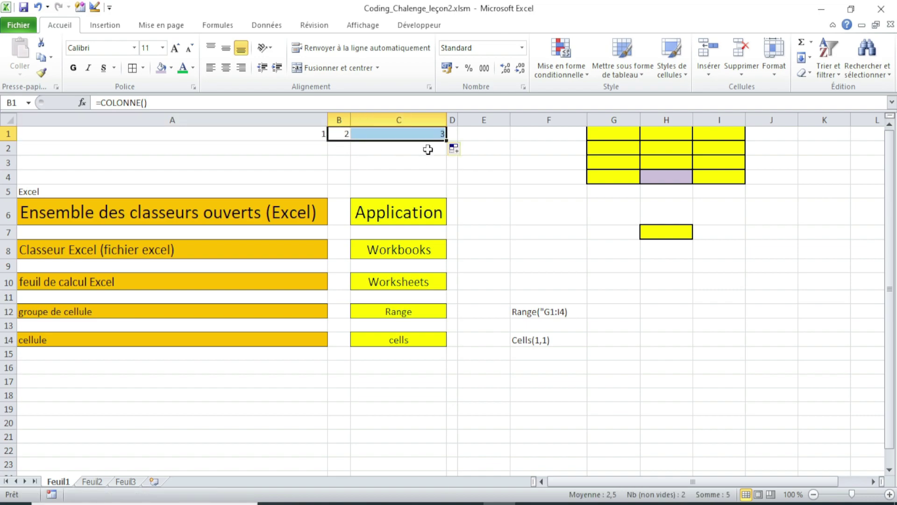
left_click(427, 134)
key("F2")
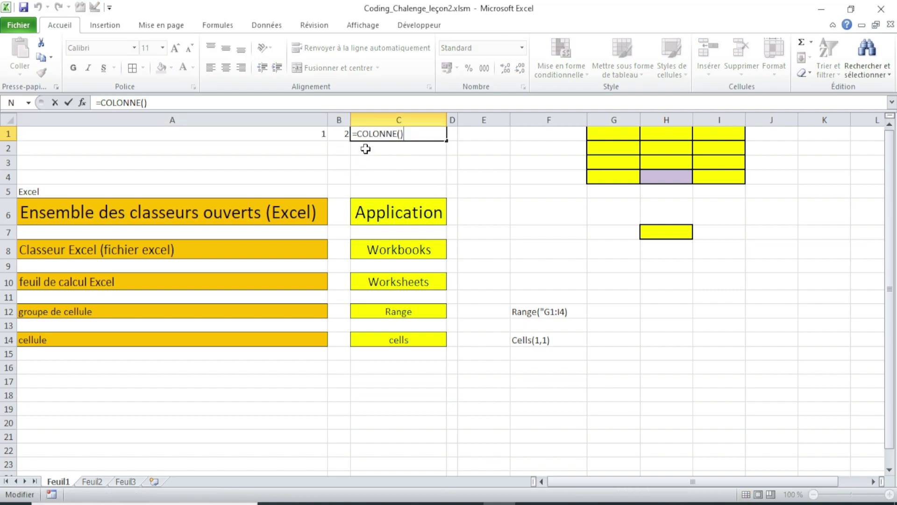
key("Return")
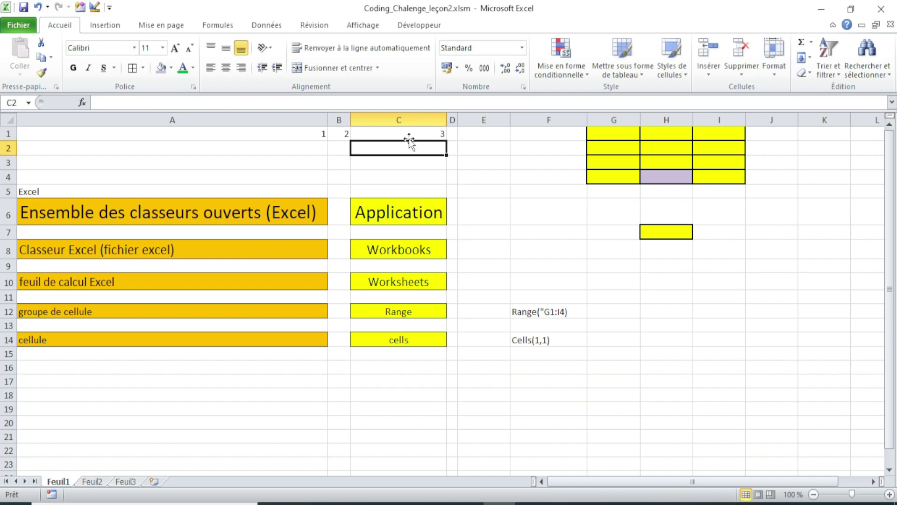
- Select columns A through C to relate them to column numbers 1-3
left_click(408, 136)
left_click(405, 120)
left_click(325, 120)
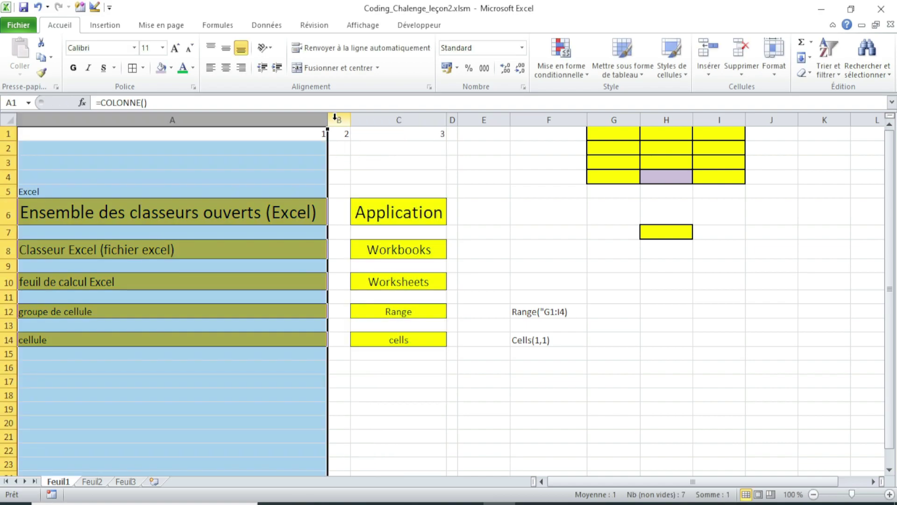
left_click_drag(309, 119, 406, 119)
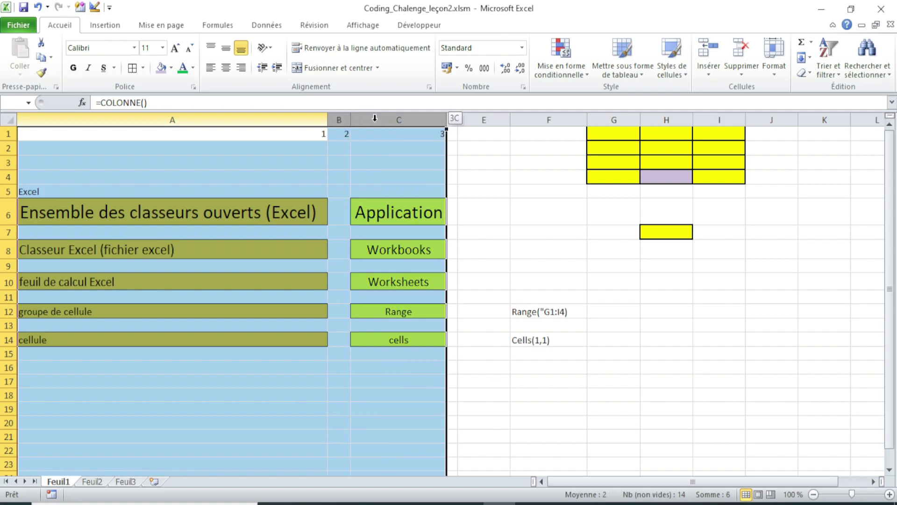
left_click(415, 120)
left_click(415, 134)
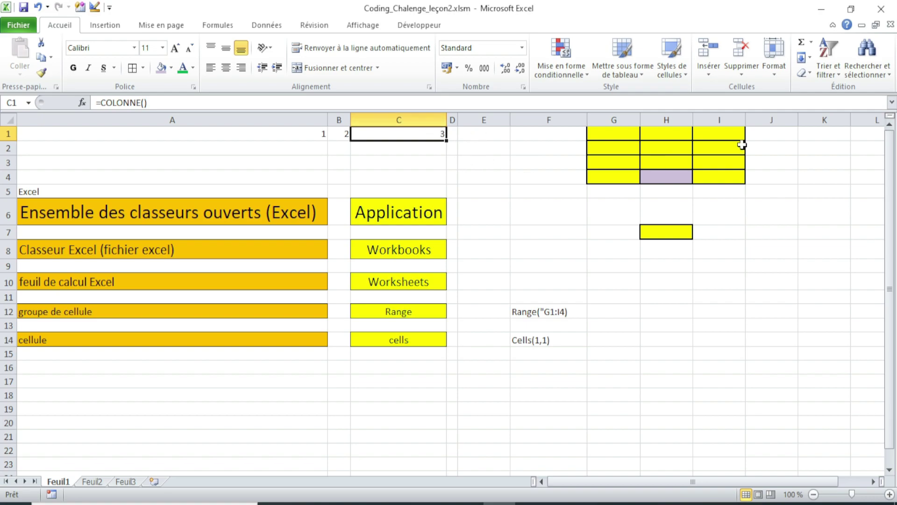
left_click_drag(722, 480, 745, 481)
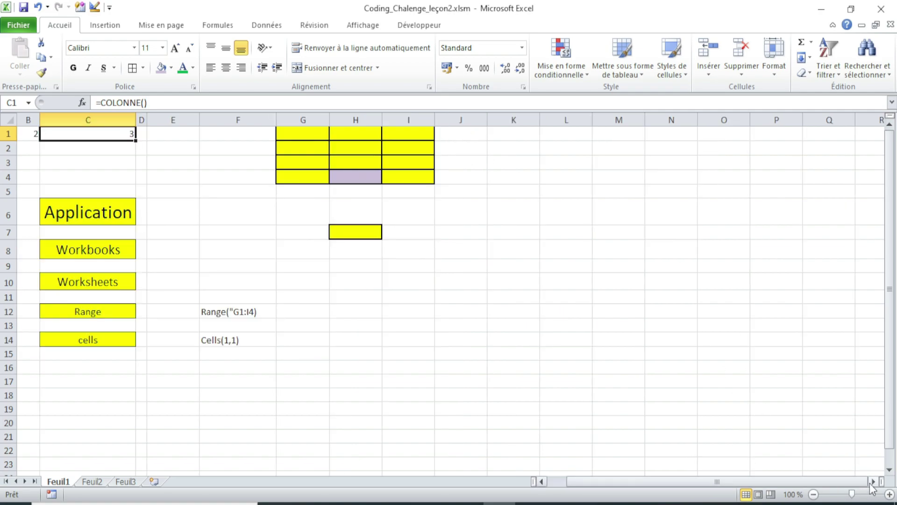
- Extend the column-number series in B1:C1 across row 1 to AX1
left_click(872, 483)
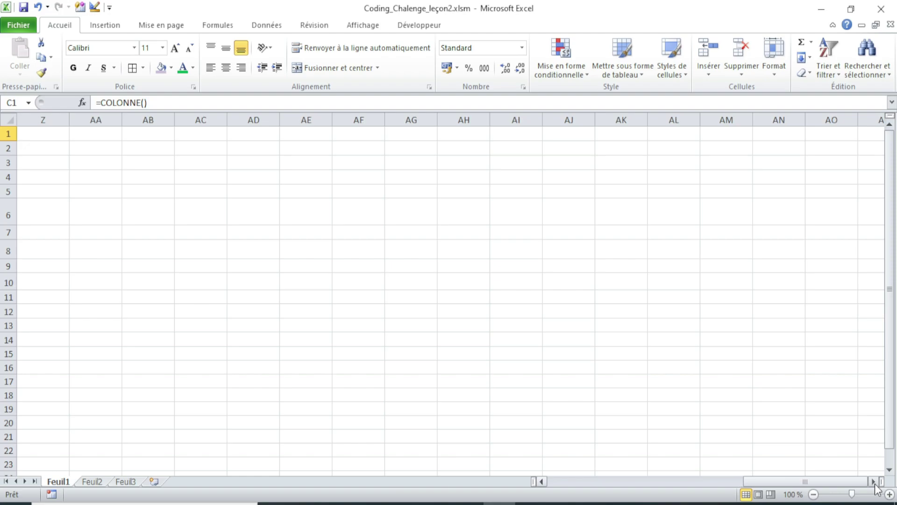
left_click(458, 136)
left_click(463, 117)
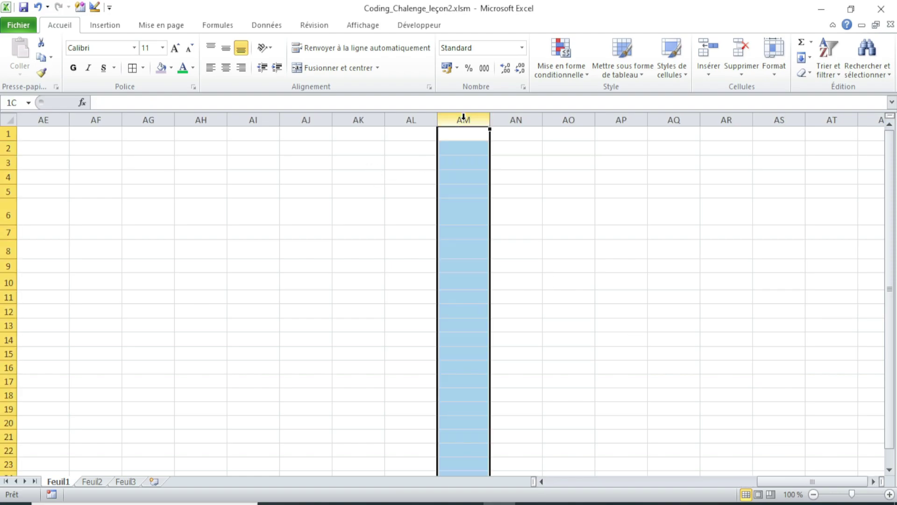
left_click(466, 160)
left_click(465, 134)
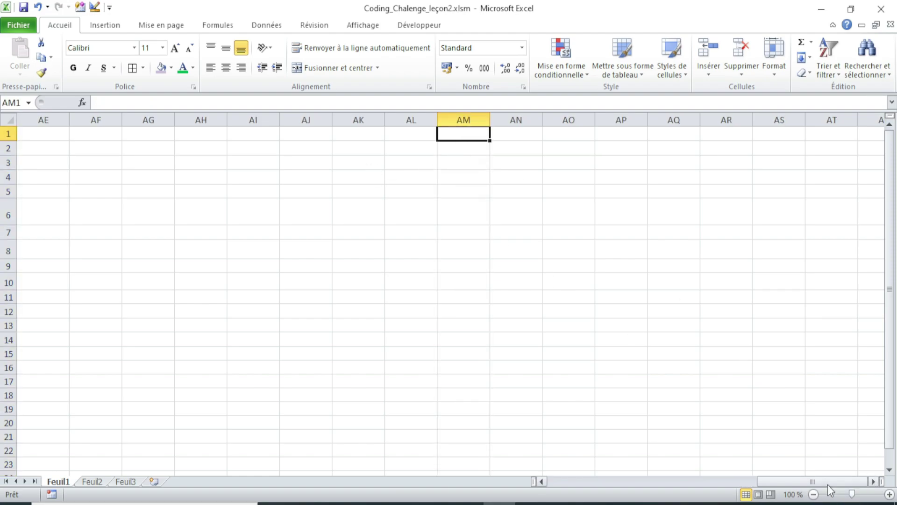
left_click_drag(828, 482, 618, 481)
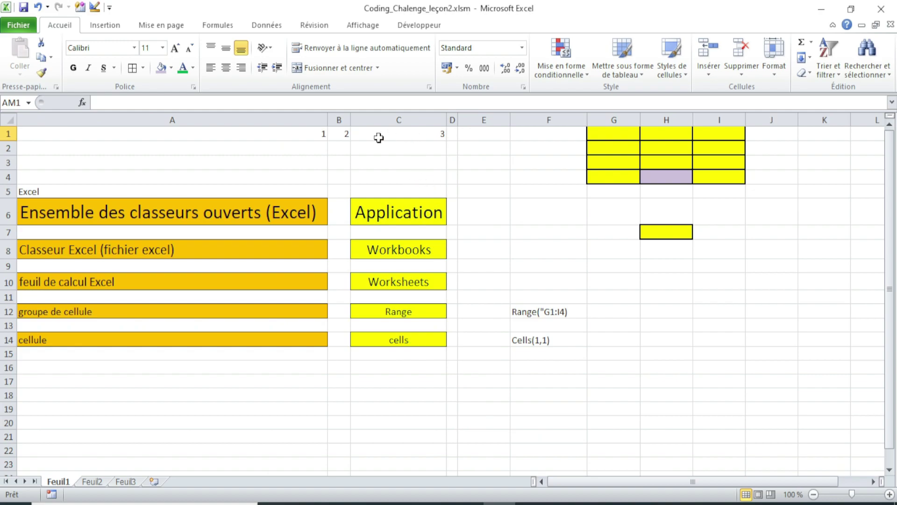
left_click_drag(343, 134, 892, 172)
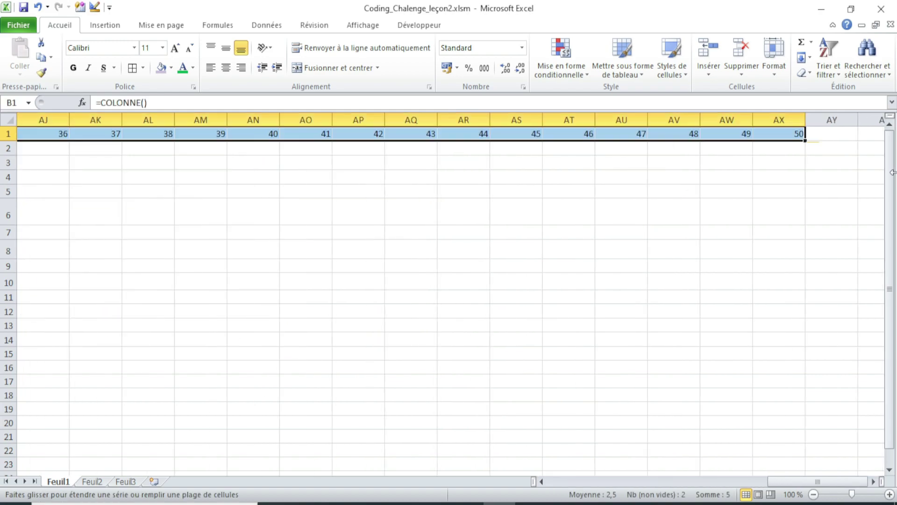
left_click_drag(892, 172, 777, 134)
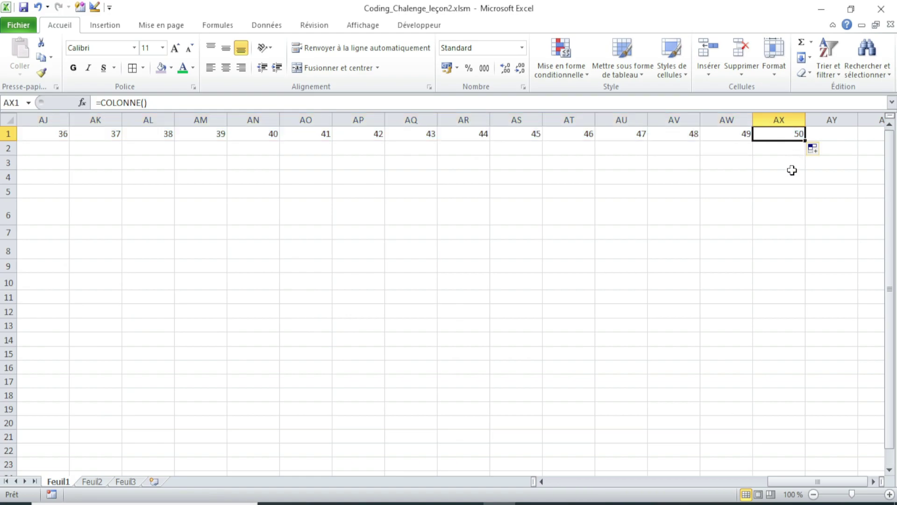
left_click(794, 165)
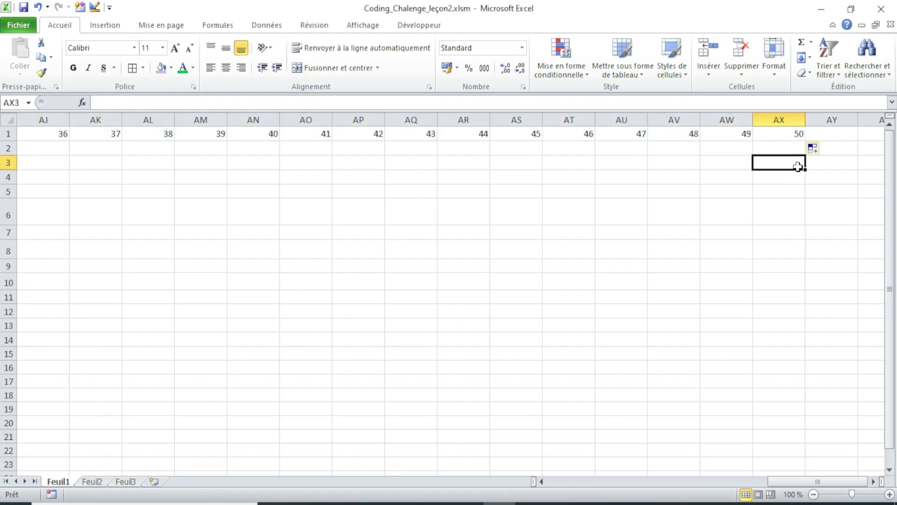
- Enter =COLONNE() in AY1, which shows 51, and select column AY
left_click(826, 134)
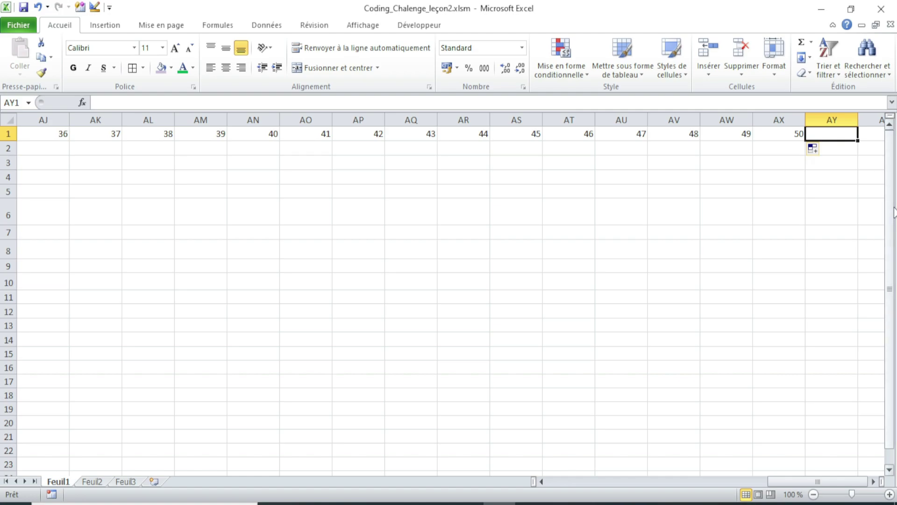
type("=")
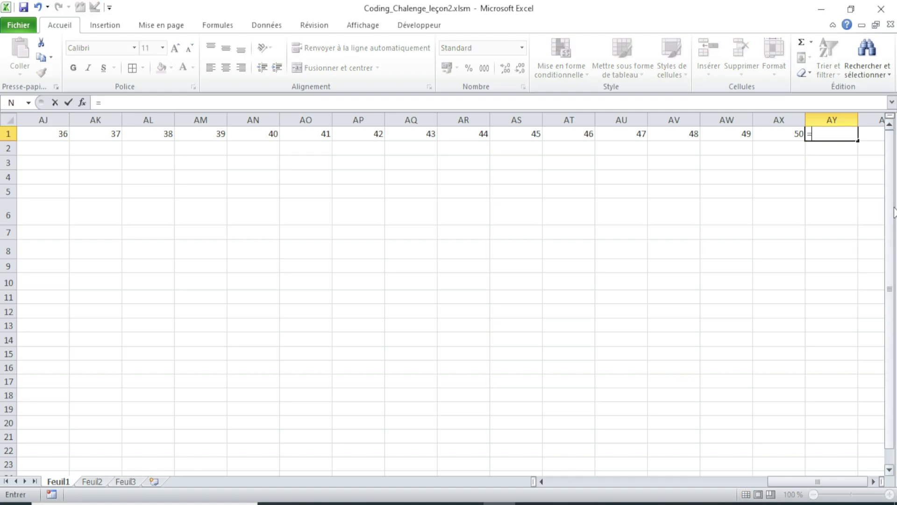
type("col")
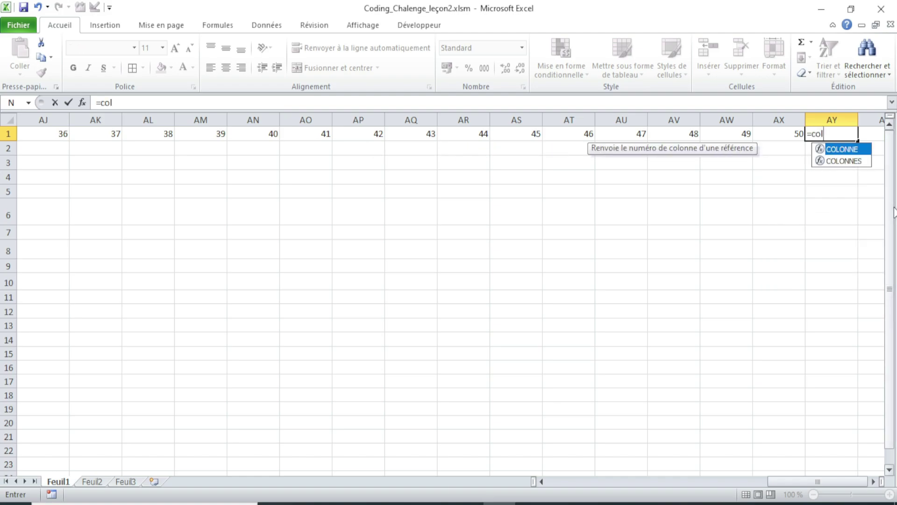
double_click(859, 153)
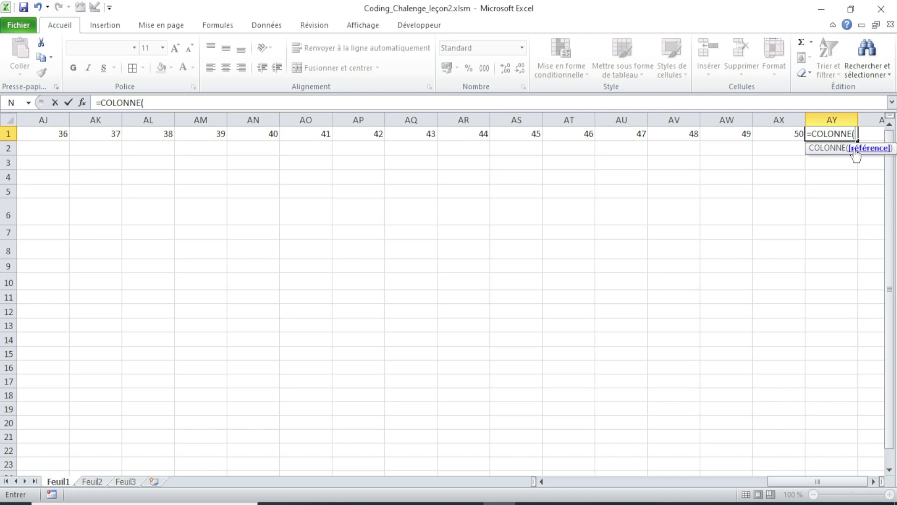
key("Return")
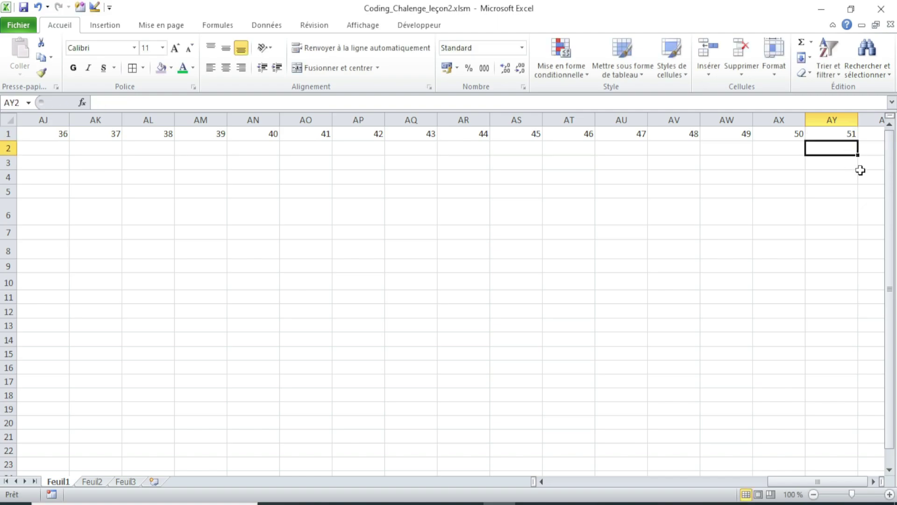
left_click(850, 135)
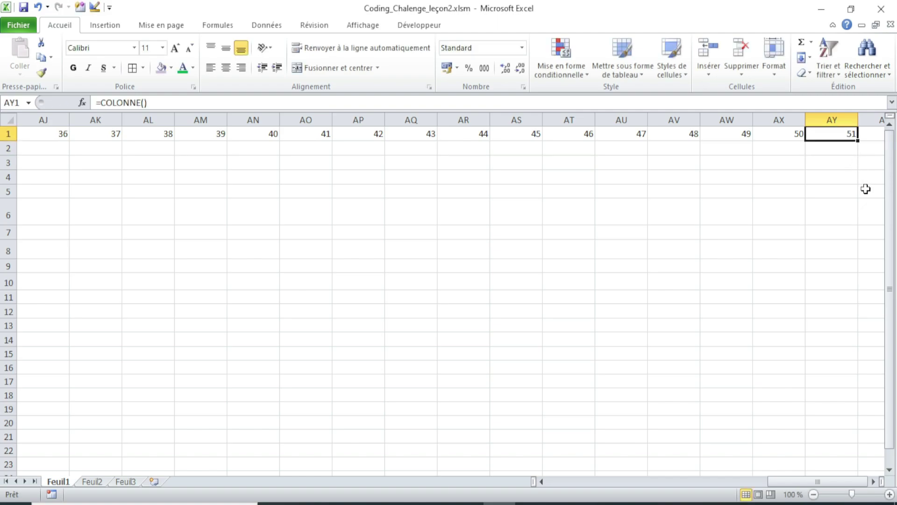
left_click(845, 120)
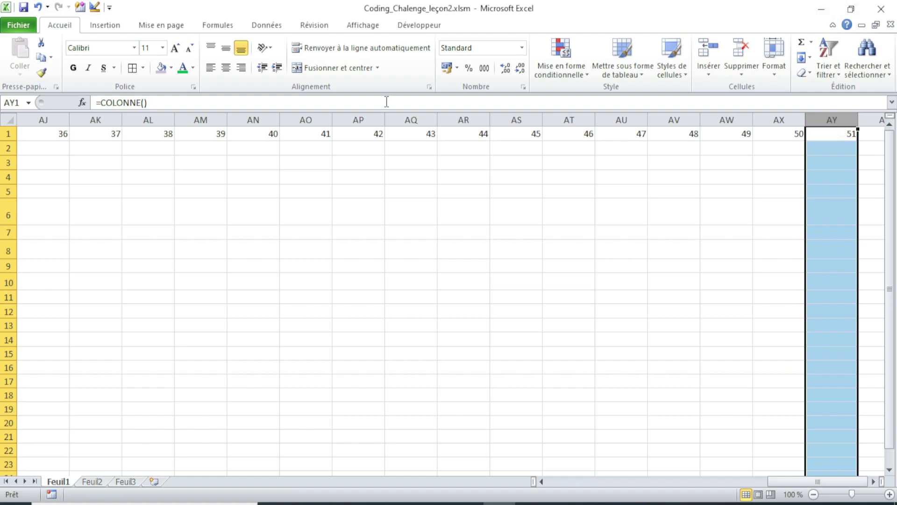
- Undo the row 1 fill, leaving 1, 2 and 3 in A1:C1
left_click(37, 8)
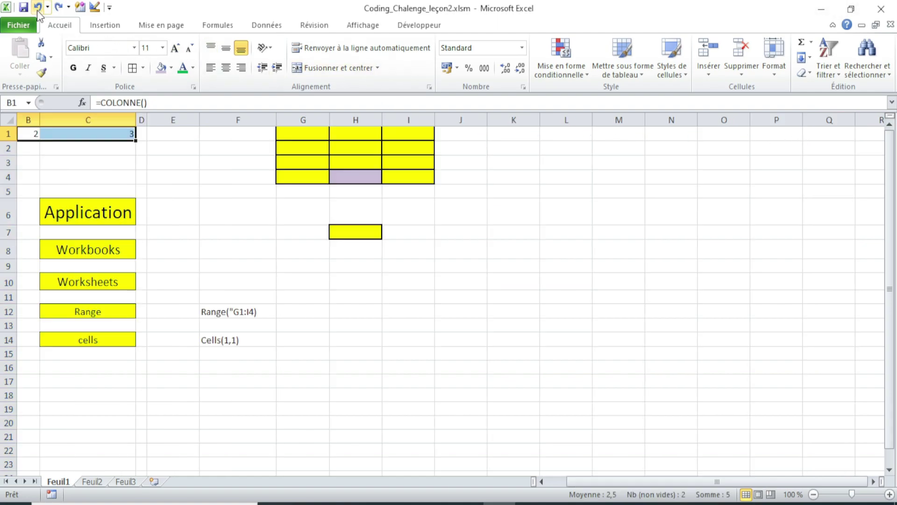
left_click(423, 211)
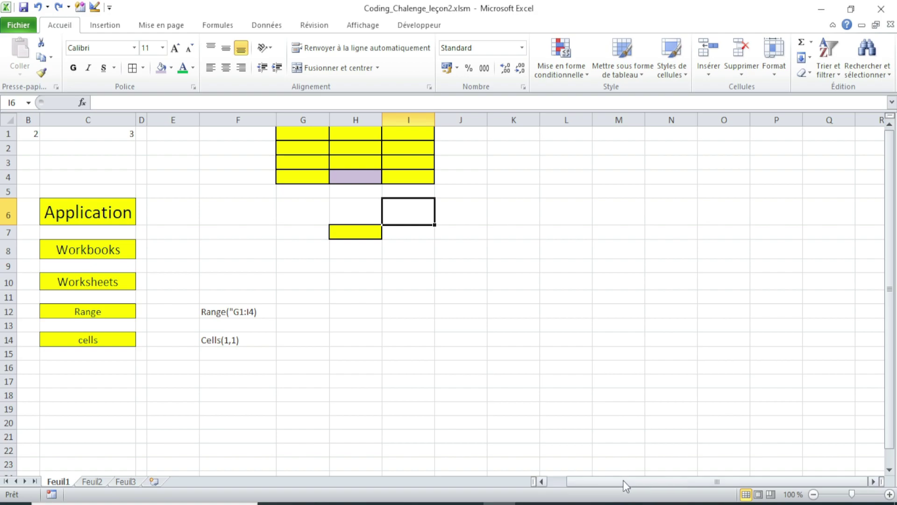
left_click_drag(621, 481, 568, 476)
left_click(614, 310)
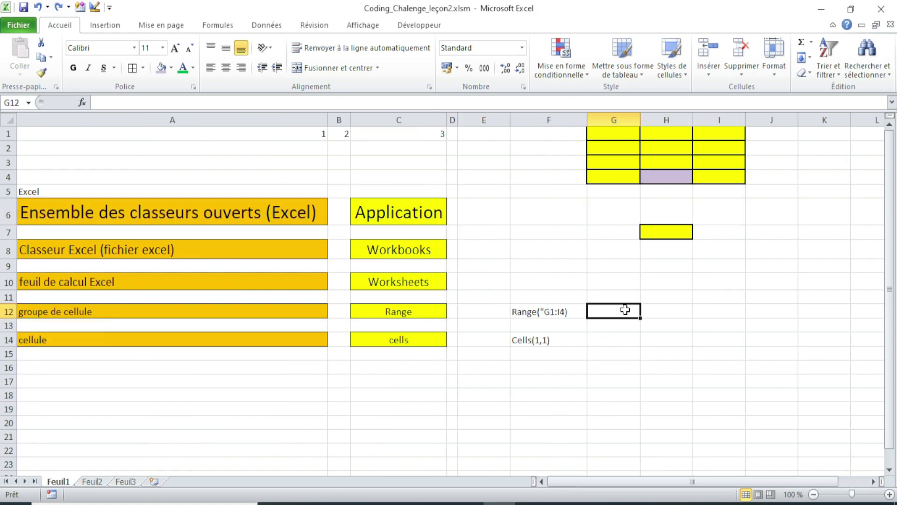
- Copy the Cells(1,1) text from cell F14
left_click(531, 341)
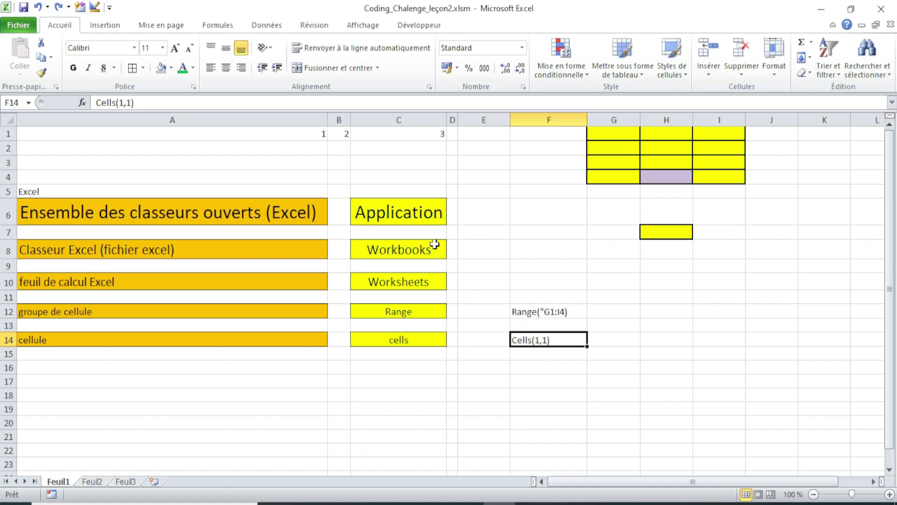
left_click(663, 232)
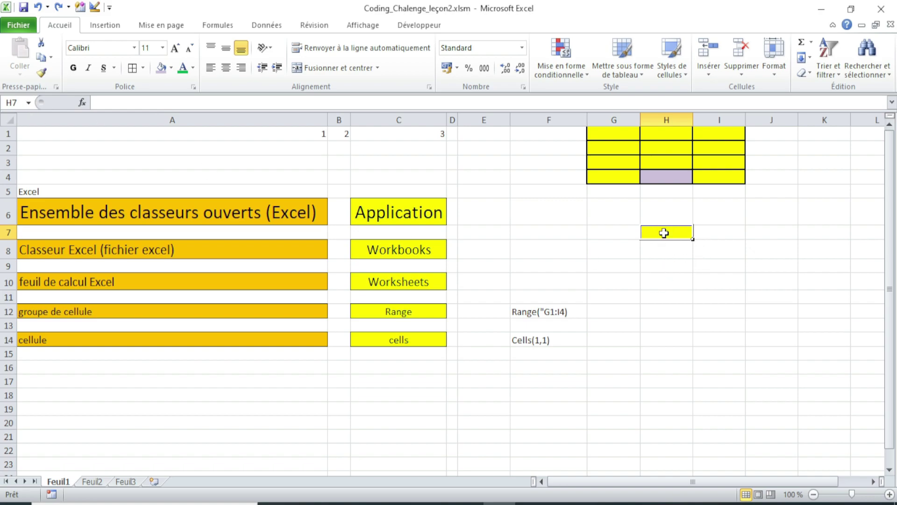
double_click(528, 340)
left_click(674, 232)
left_click(543, 340)
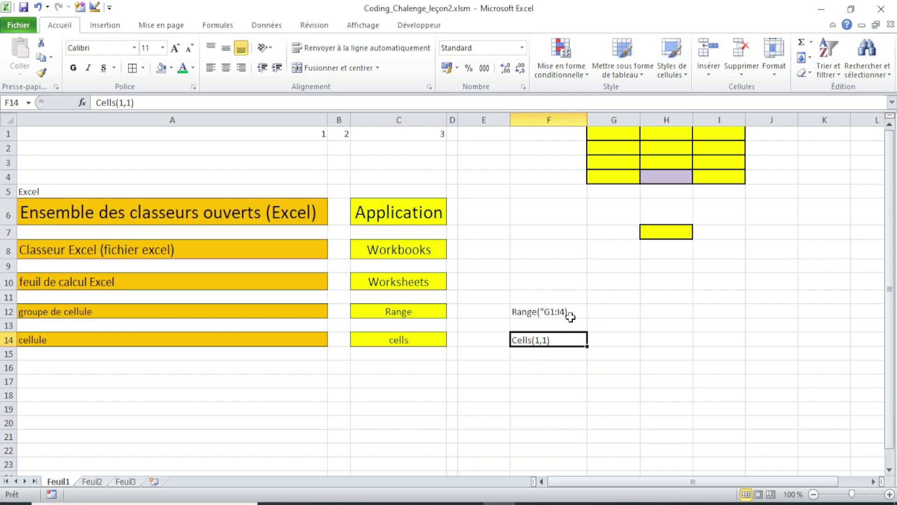
double_click(561, 340)
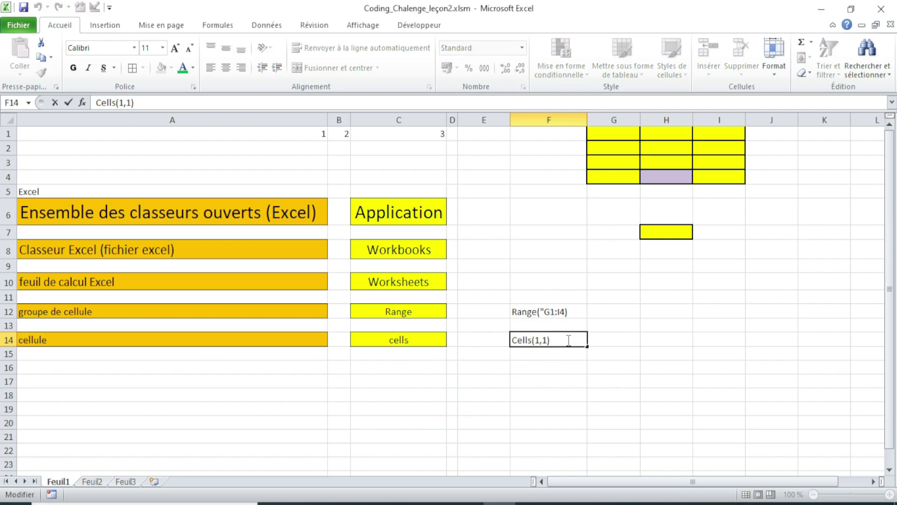
left_click_drag(569, 340, 496, 340)
key("ctrl+c")
- Paste Cells(1,1) into H8 and change its first argument to 7
key("Return")
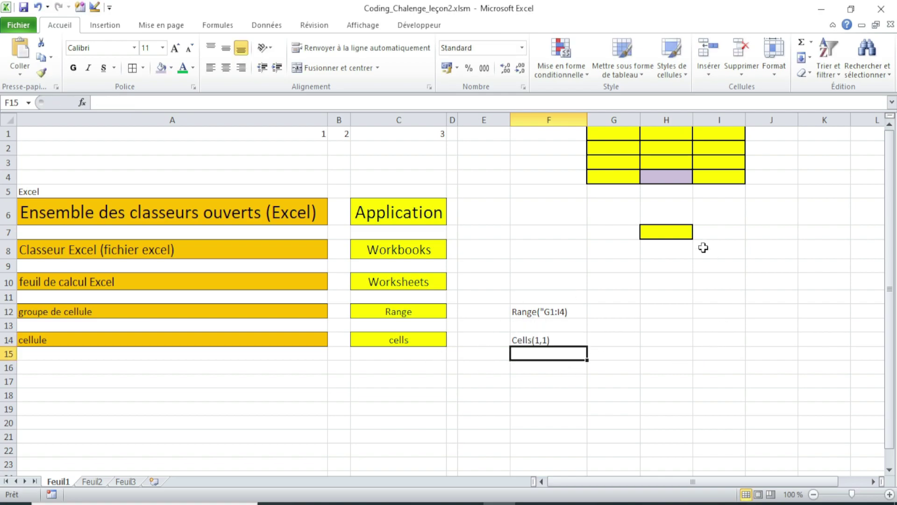
left_click(666, 244)
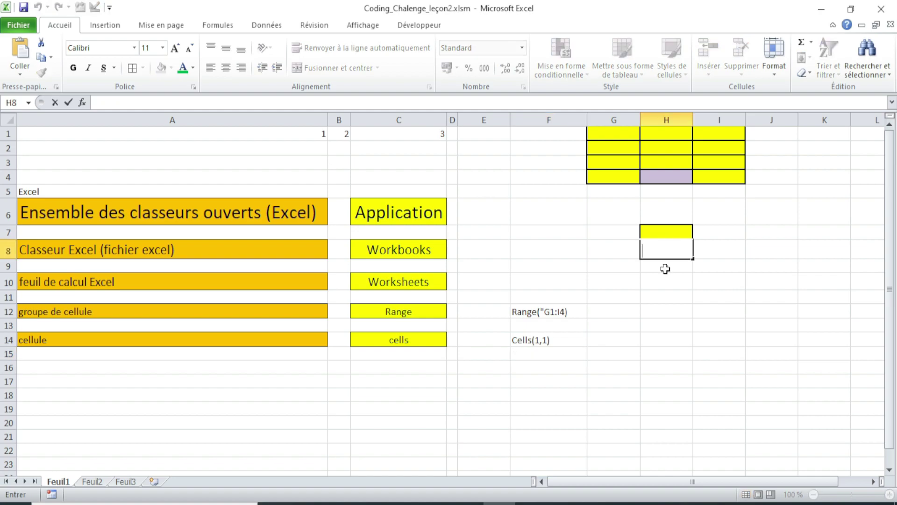
key("ctrl+v")
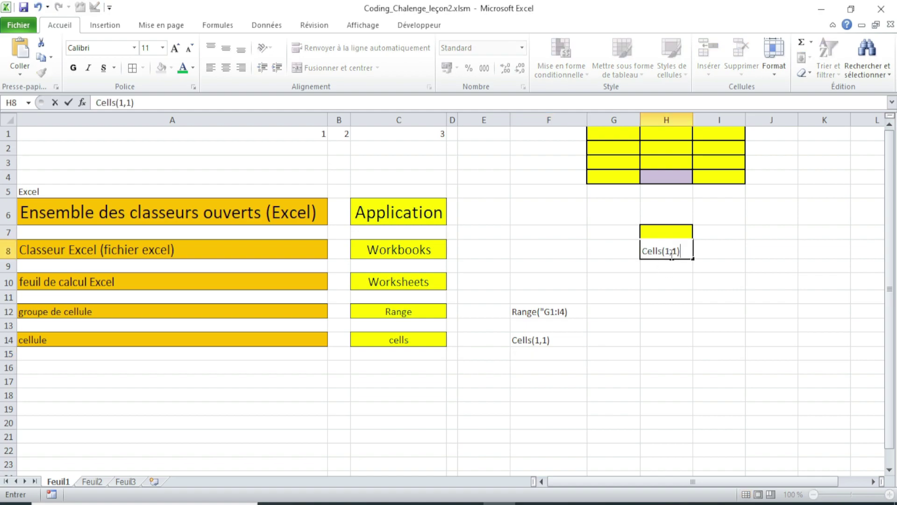
left_click(671, 257)
key("BackSpace")
type("7")
left_click(660, 310)
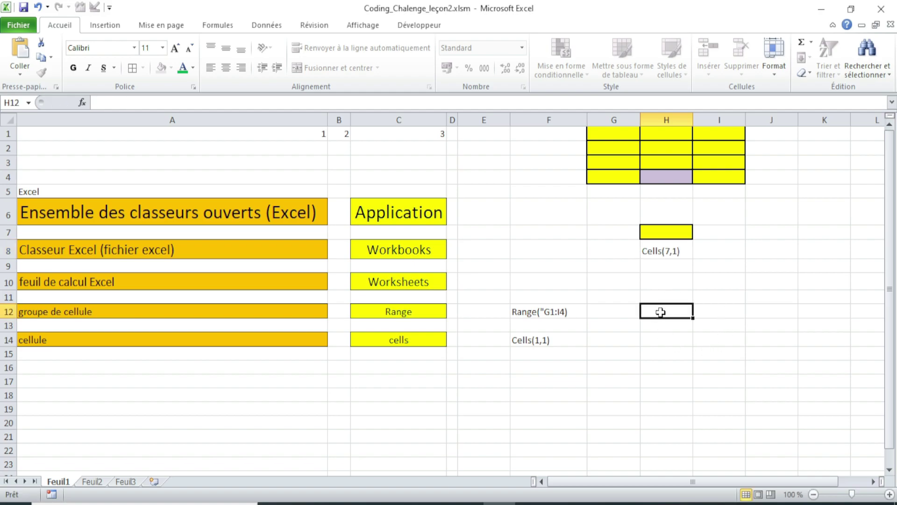
- Count along row 1 to column H, then set H8's second argument to 8, giving Cells(7,8)
left_click(667, 119)
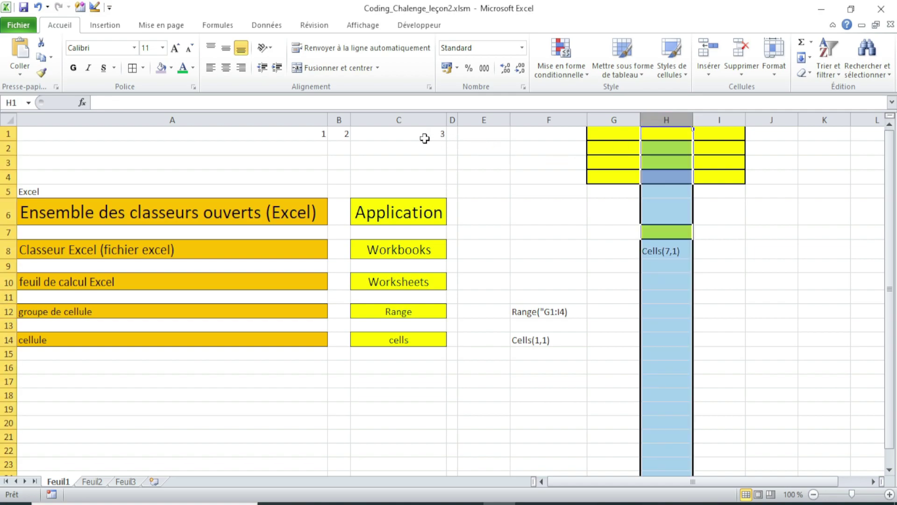
left_click(436, 131)
left_click(451, 134)
left_click(481, 133)
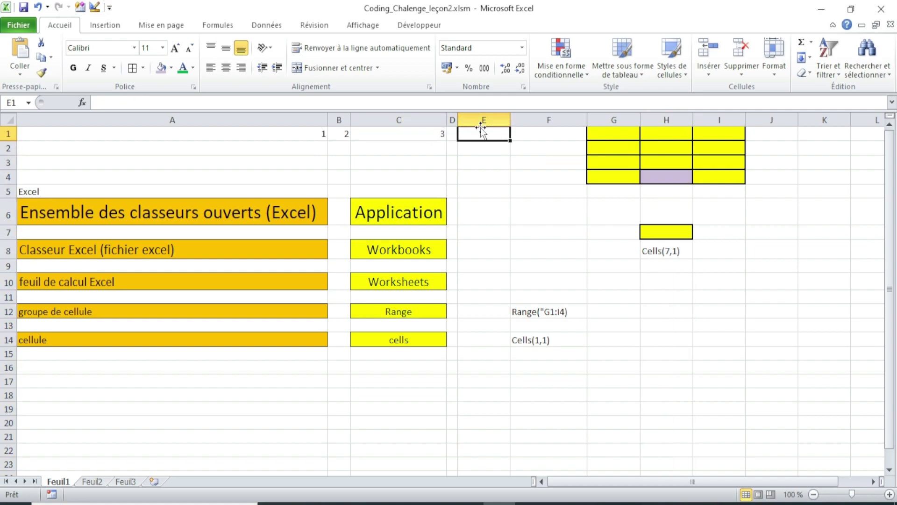
left_click(556, 133)
left_click(608, 133)
left_click(665, 132)
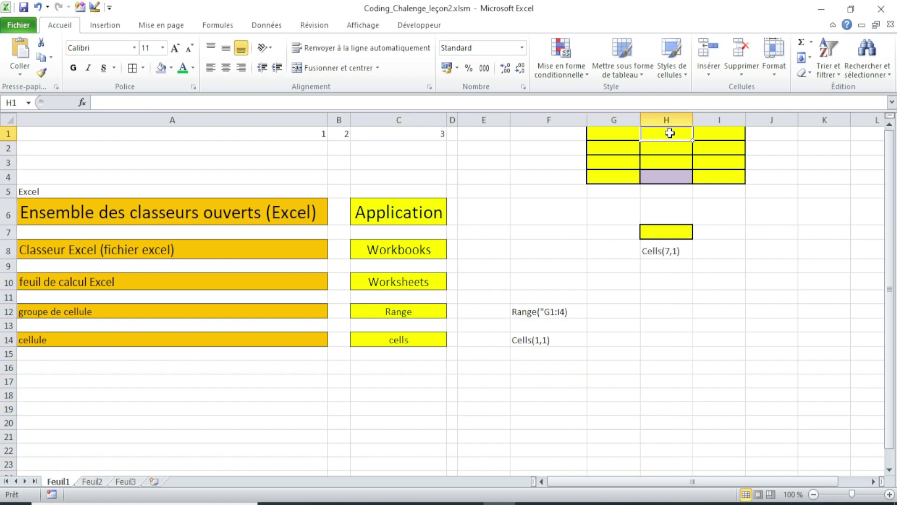
left_click(673, 250)
double_click(674, 252)
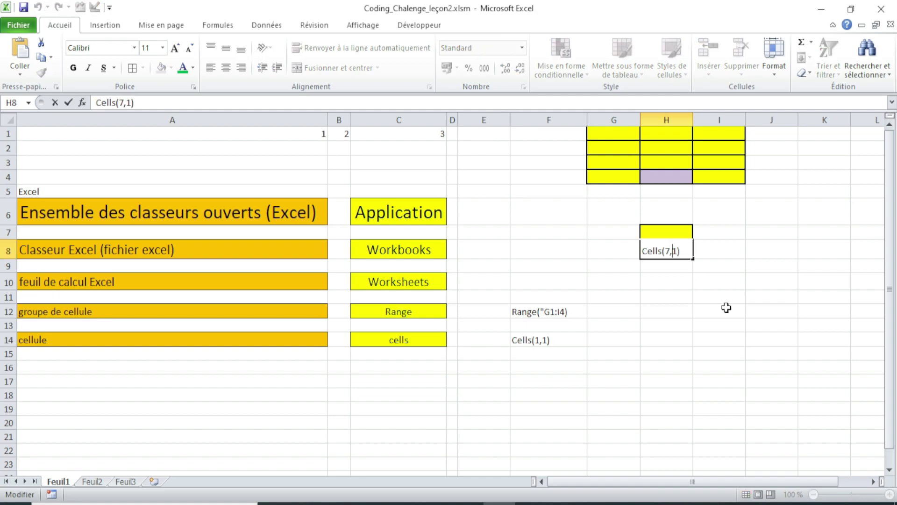
type("8")
key("Return")
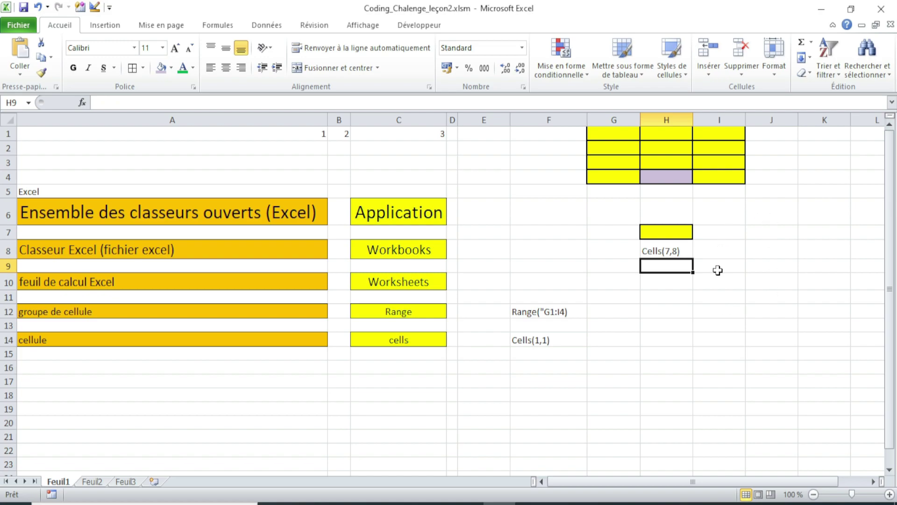
- Enter =COLONNE() in H10, which returns 8
left_click(705, 286)
left_click(668, 289)
type("=")
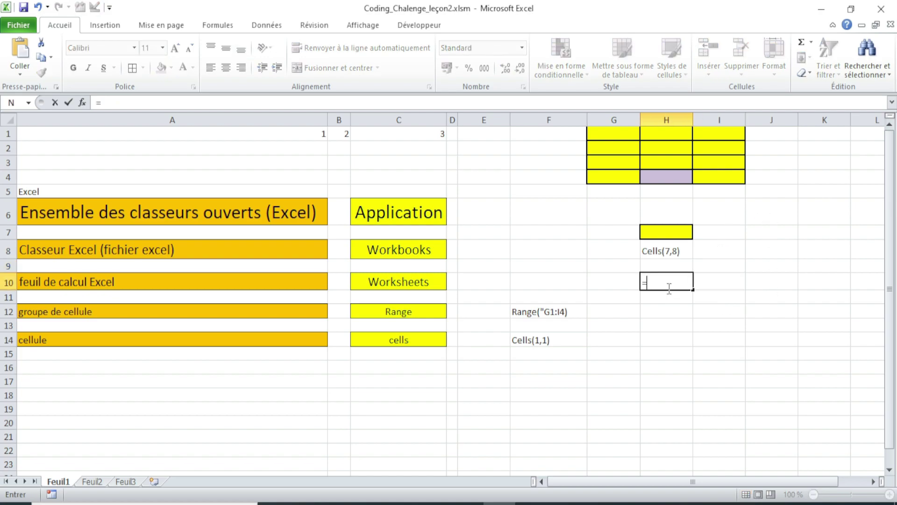
type("col")
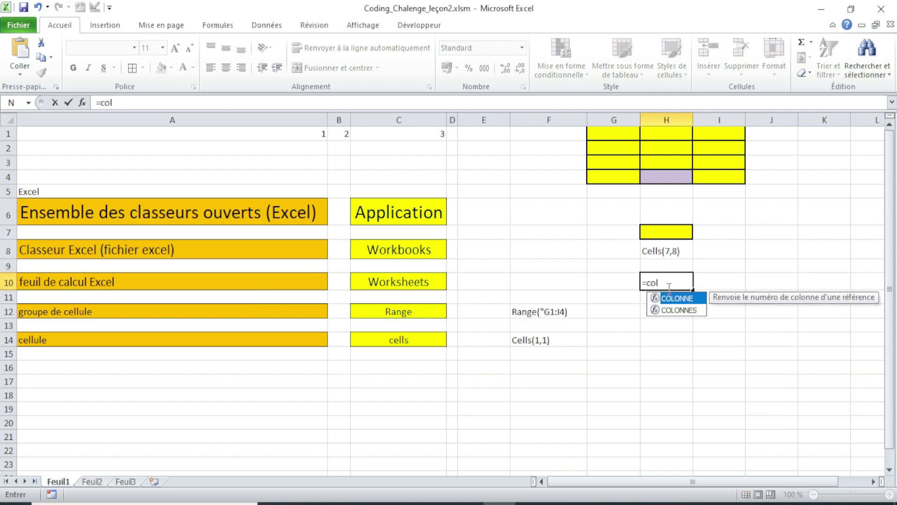
double_click(673, 299)
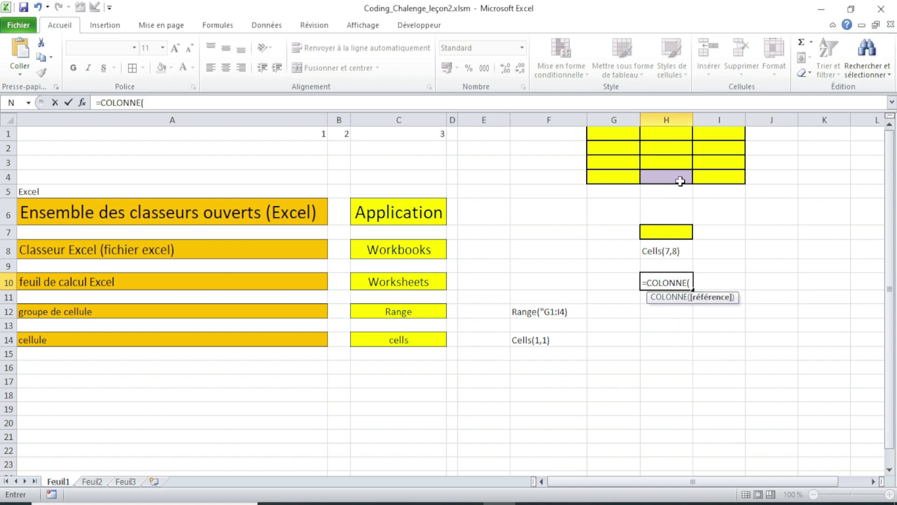
key("Return")
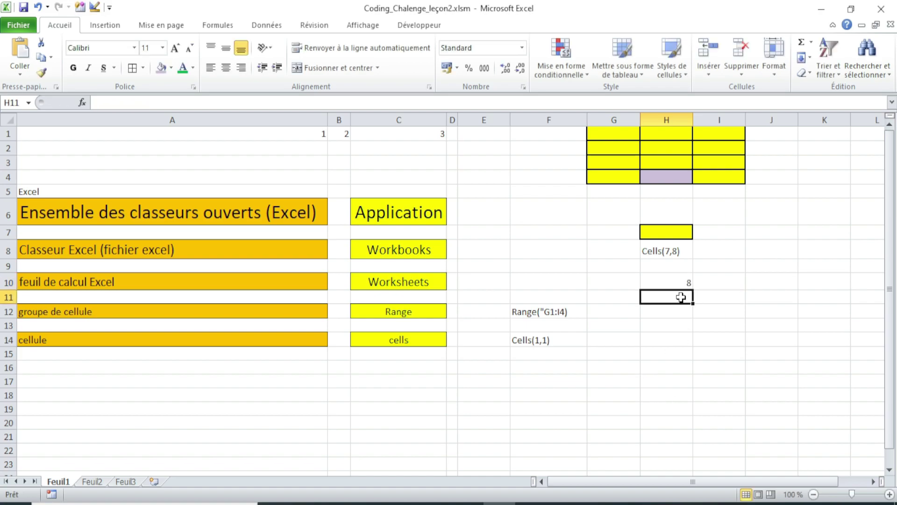
- Add a second =COLONNE() in H11 and compare it with H10, H8 and H7
type("=col")
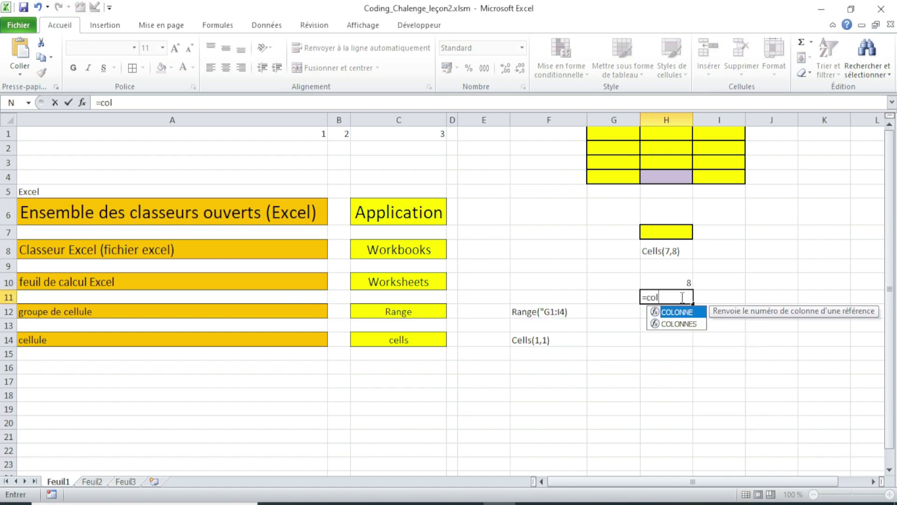
double_click(695, 312)
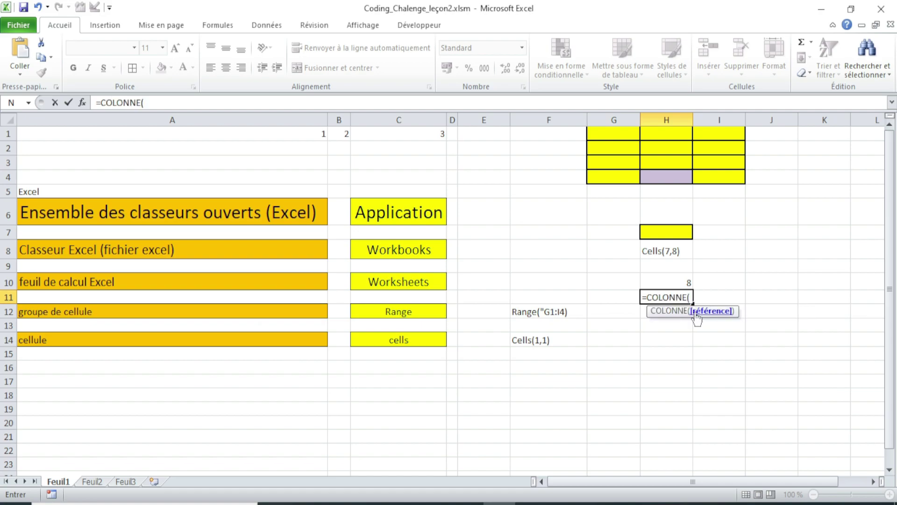
key("Return")
left_click(683, 284)
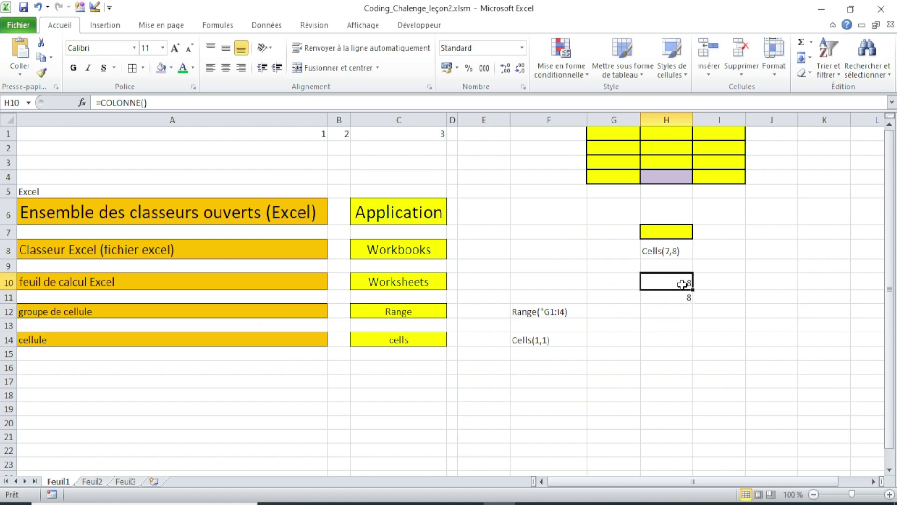
left_click(670, 250)
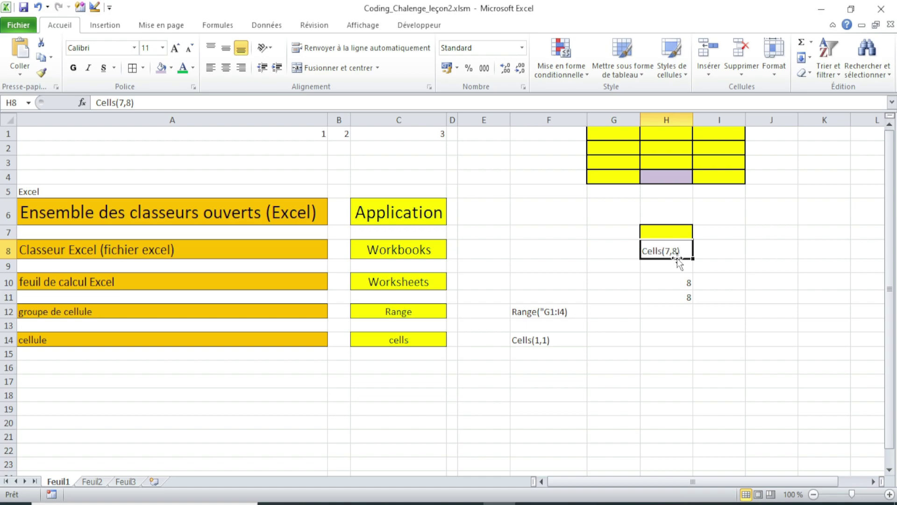
left_click(679, 230)
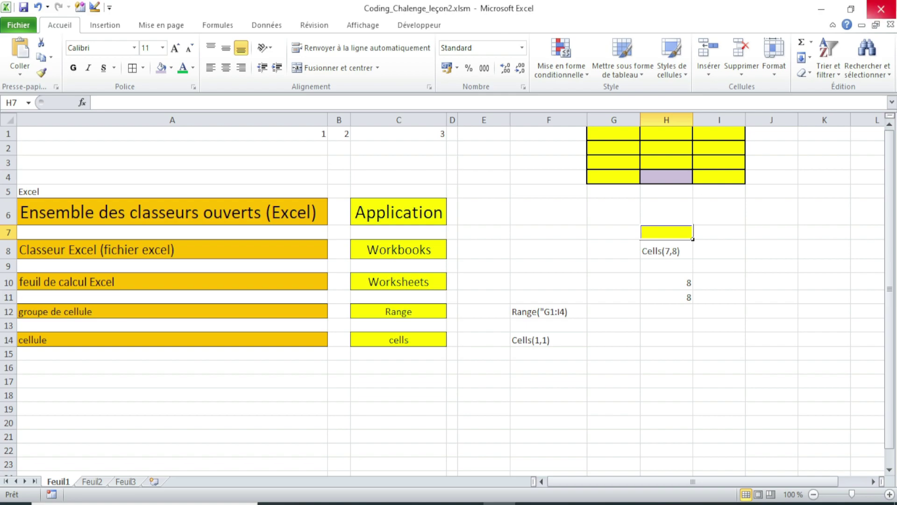
- Copy 'Worksheets' from the C10 label and paste it into F10
left_click(423, 280)
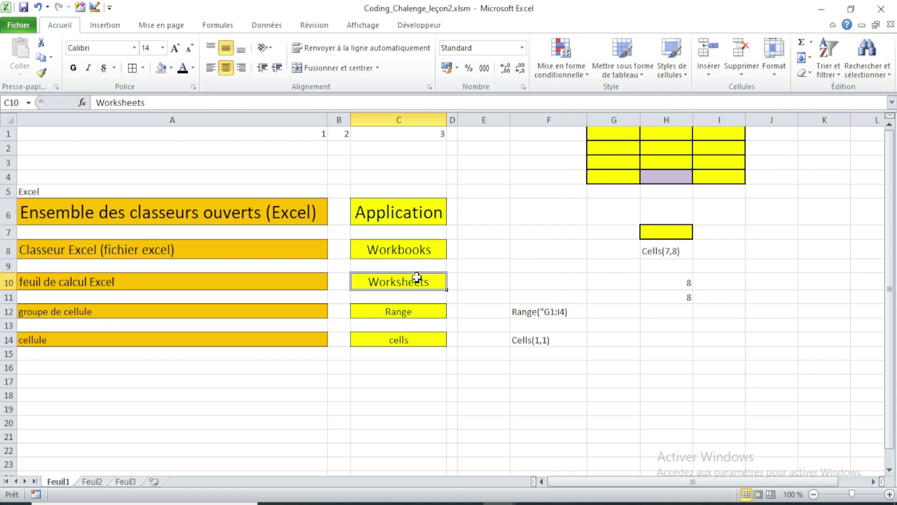
double_click(419, 283)
double_click(419, 282)
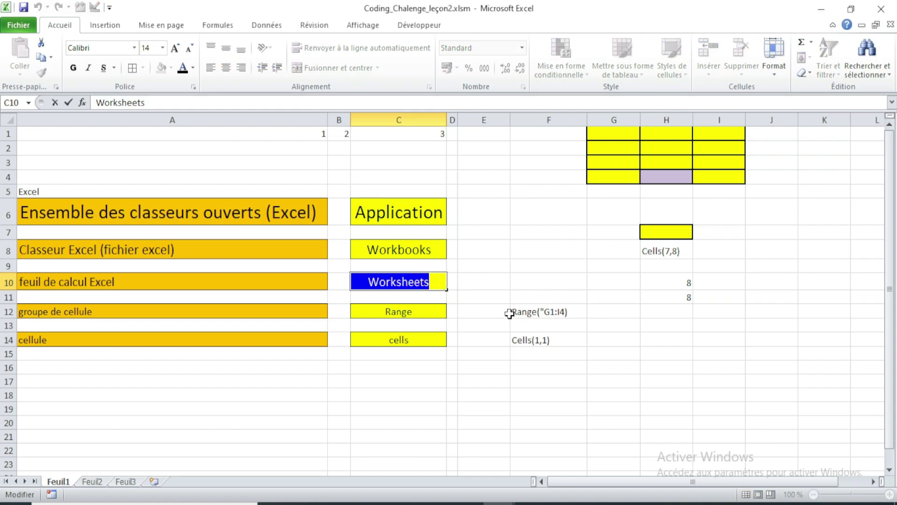
double_click(544, 283)
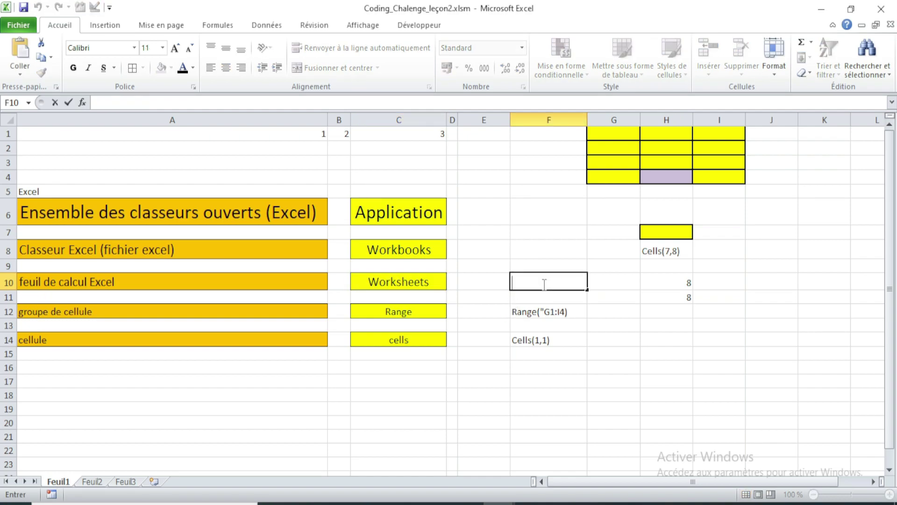
key("ctrl+v")
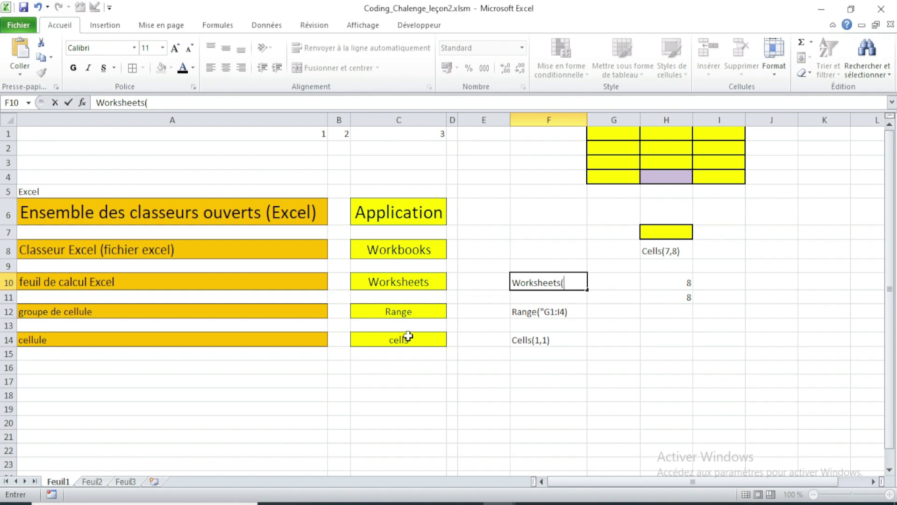
- Add the Feuil1 tab name in quotes so F10 reads Worksheets("Feuil1")
left_click(66, 487)
double_click(66, 482)
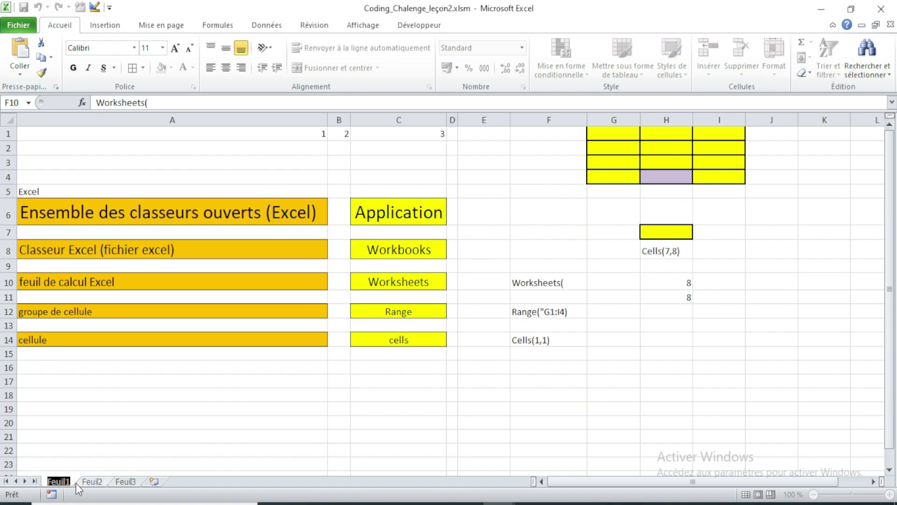
double_click(574, 285)
key("ctrl+v")
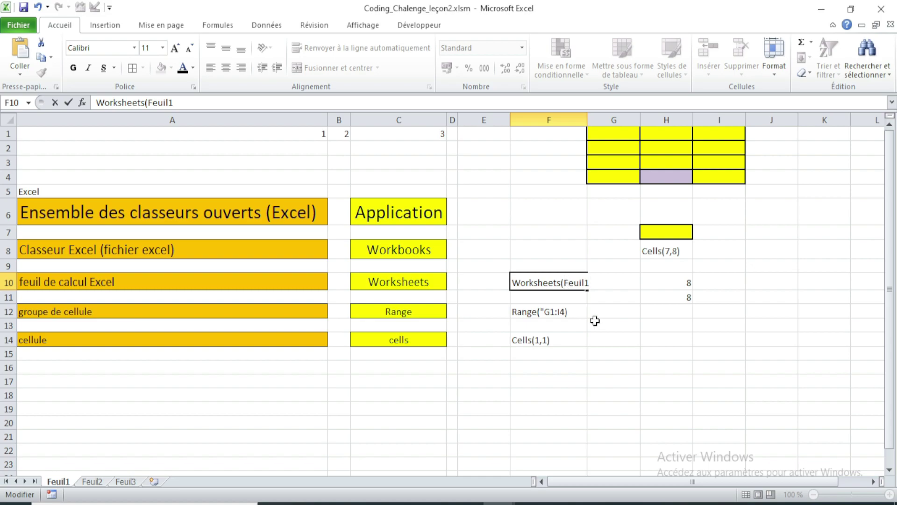
type("\"")
type("\"")
key("Return")
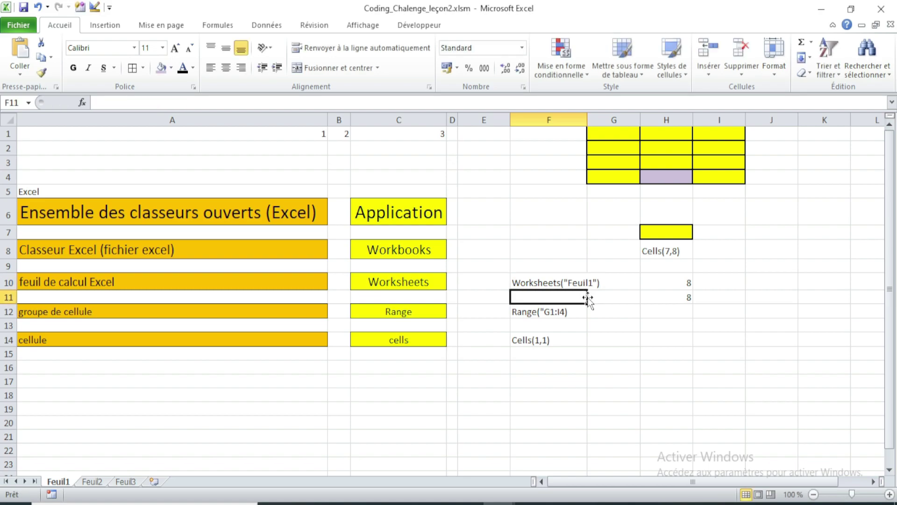
left_click(558, 284)
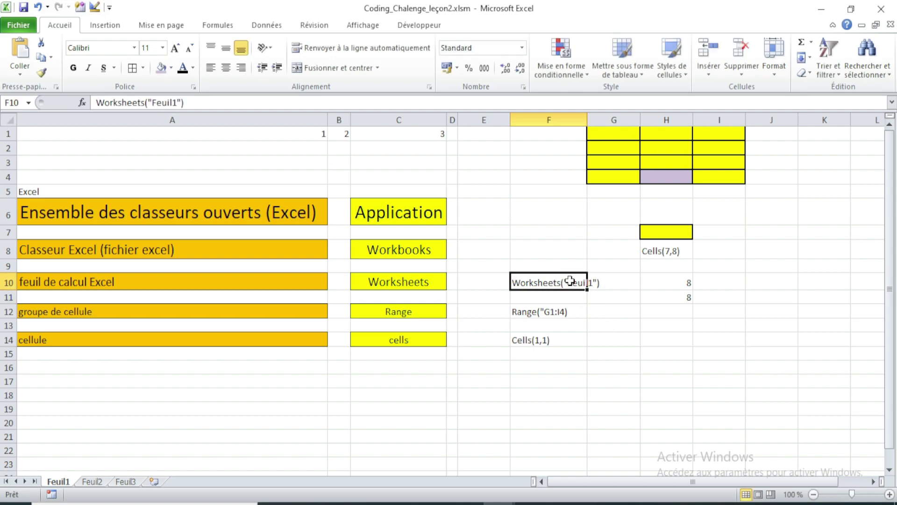
- Review the notes in column F and the Workbooks label in C8
left_click(568, 311)
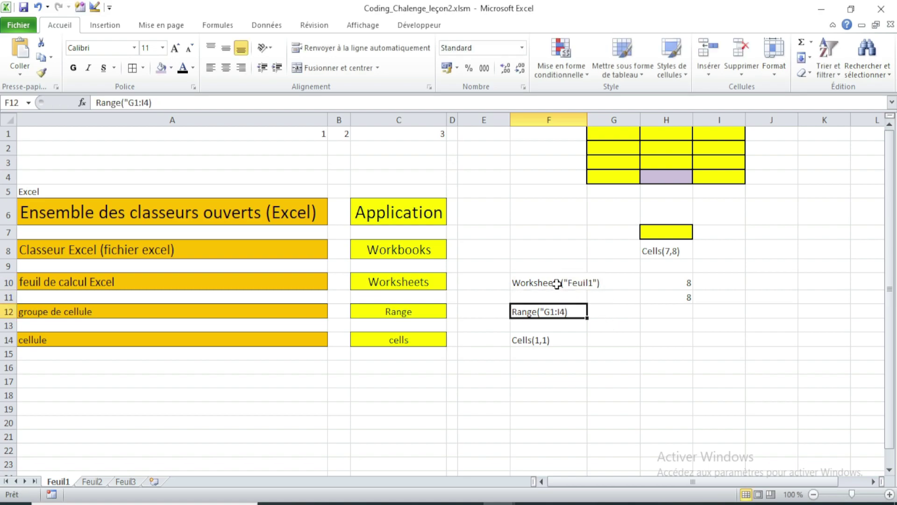
left_click(556, 282)
left_click(561, 324)
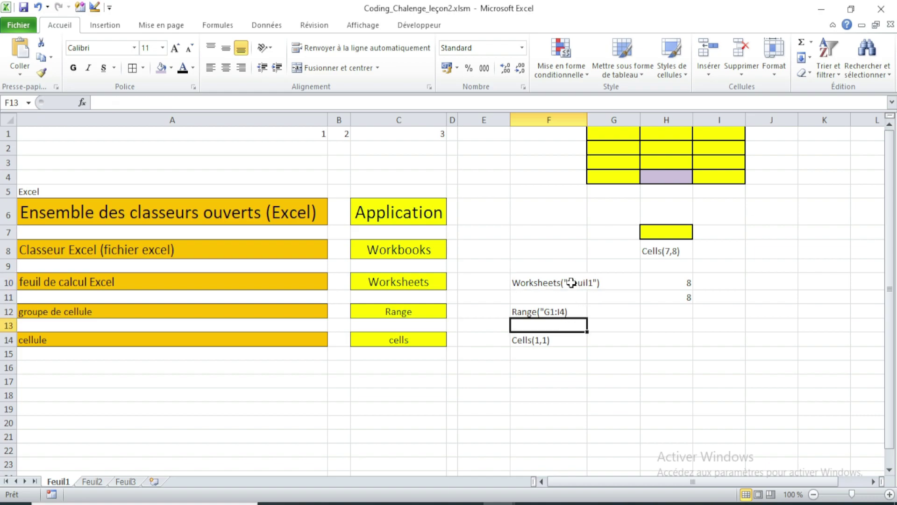
left_click_drag(577, 283, 603, 284)
left_click(607, 340)
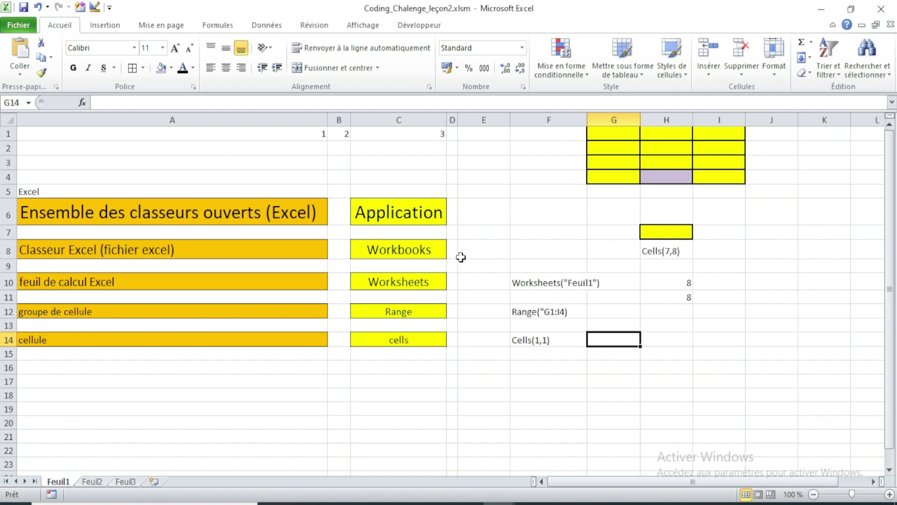
left_click(417, 252)
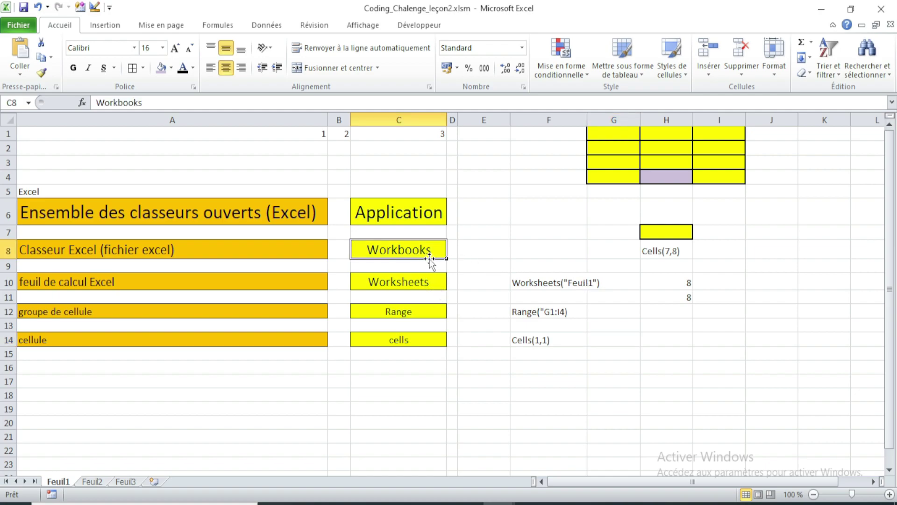
left_click(542, 251)
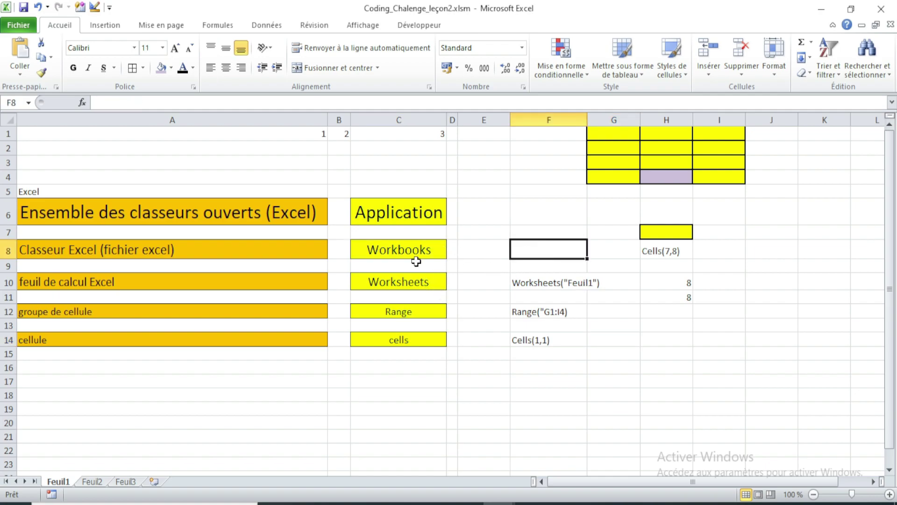
left_click(402, 252)
left_click(515, 253)
left_click(423, 249)
- Copy 'Workbooks' from C8 and enter Workbooks( in F8
double_click(426, 249)
double_click(430, 251)
key("ctrl+c")
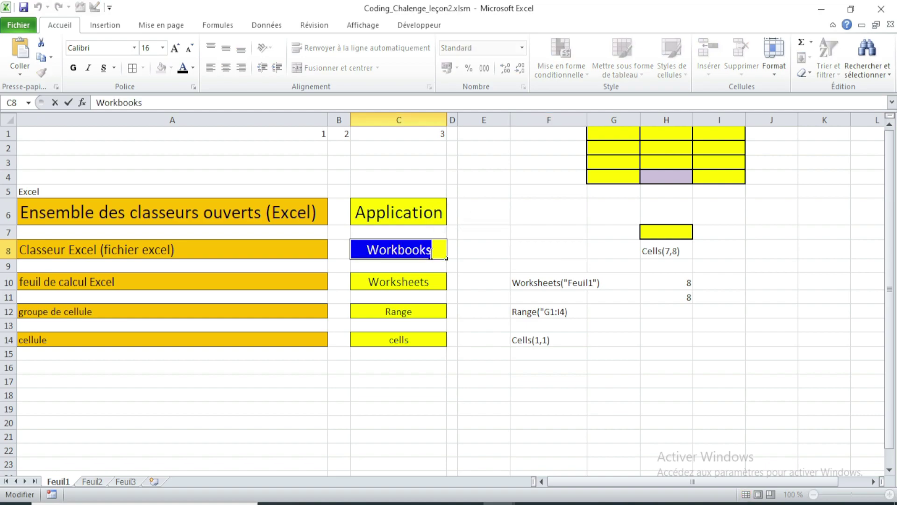
key("Return")
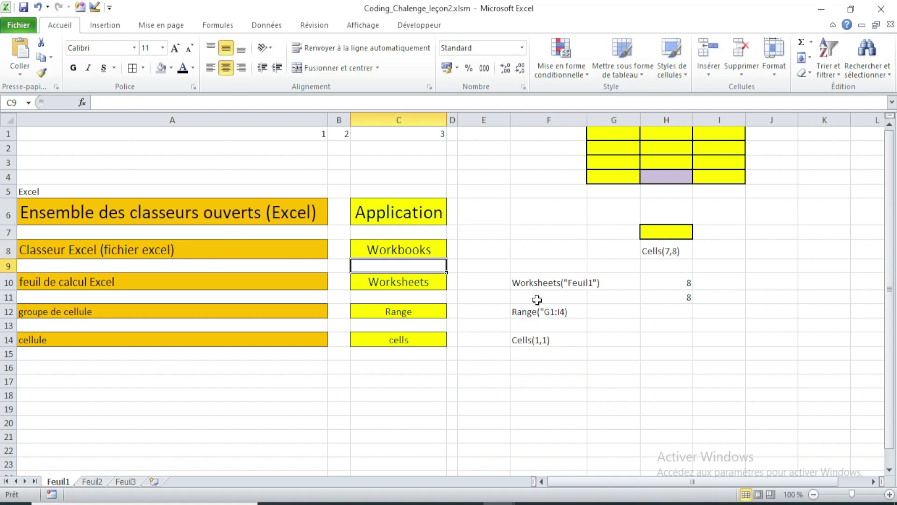
left_click(534, 249)
double_click(534, 249)
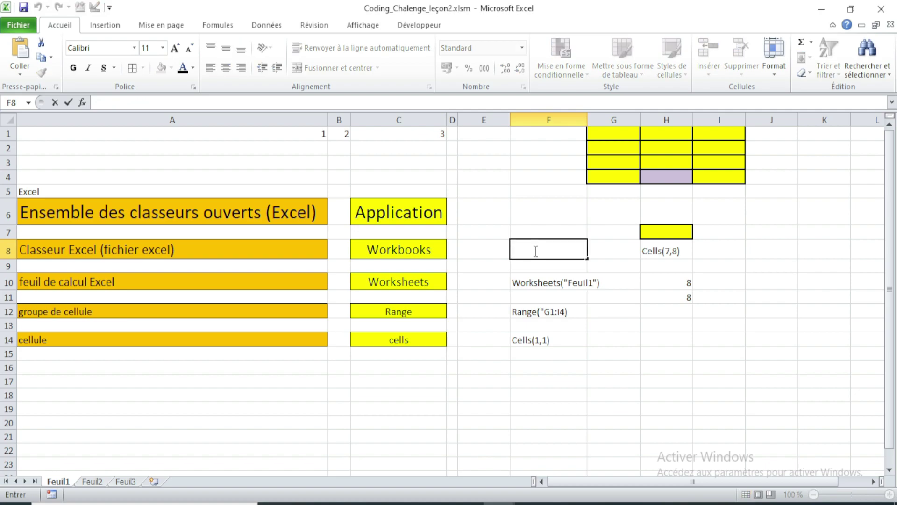
key("ctrl+v")
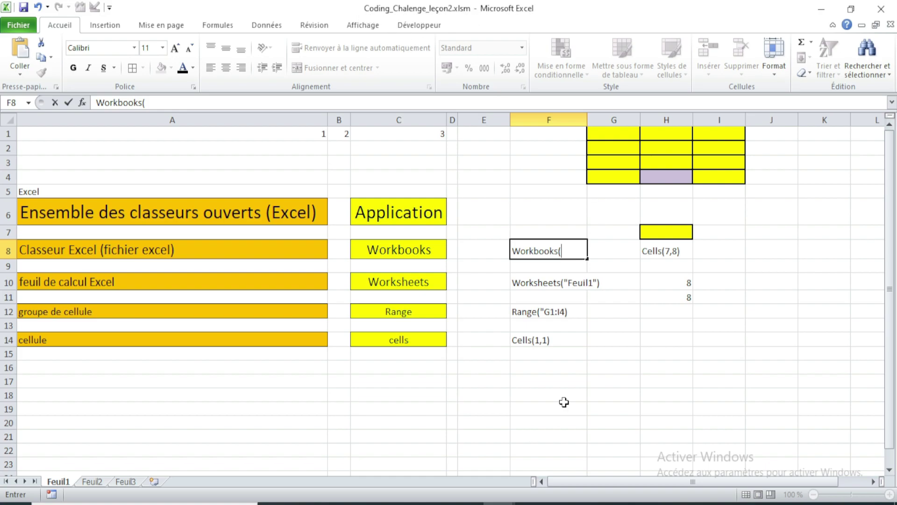
left_click(565, 353)
left_click(636, 381)
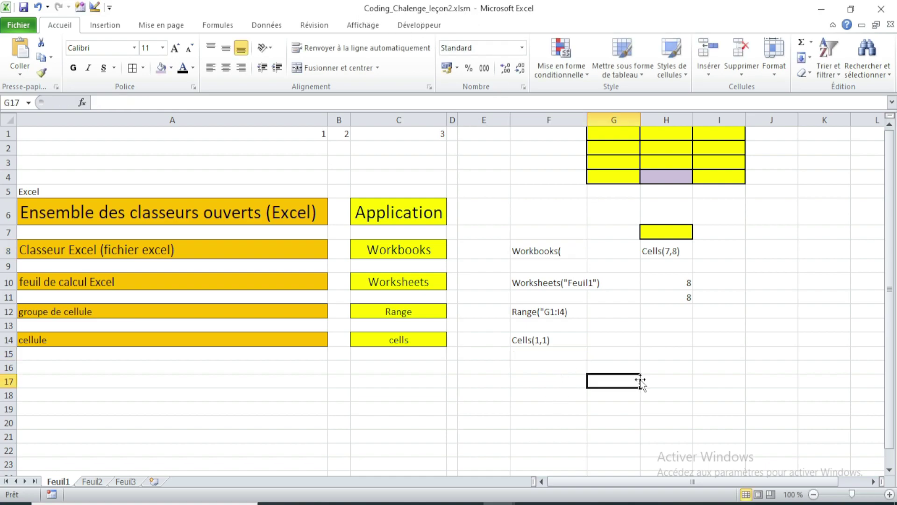
left_click(545, 382)
- Build =CELLULE("nomfichier") in F17 from autocomplete, showing the full path, file name and Feuil1
type("=")
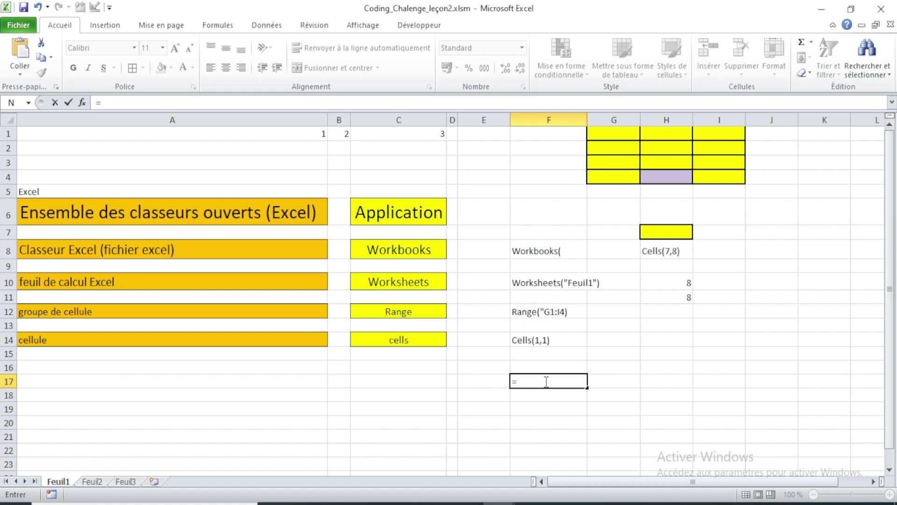
type("cel")
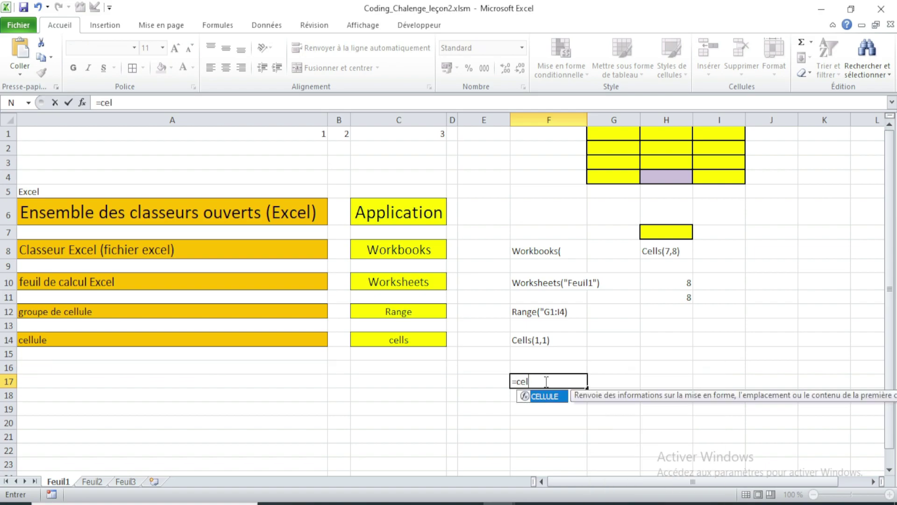
double_click(547, 396)
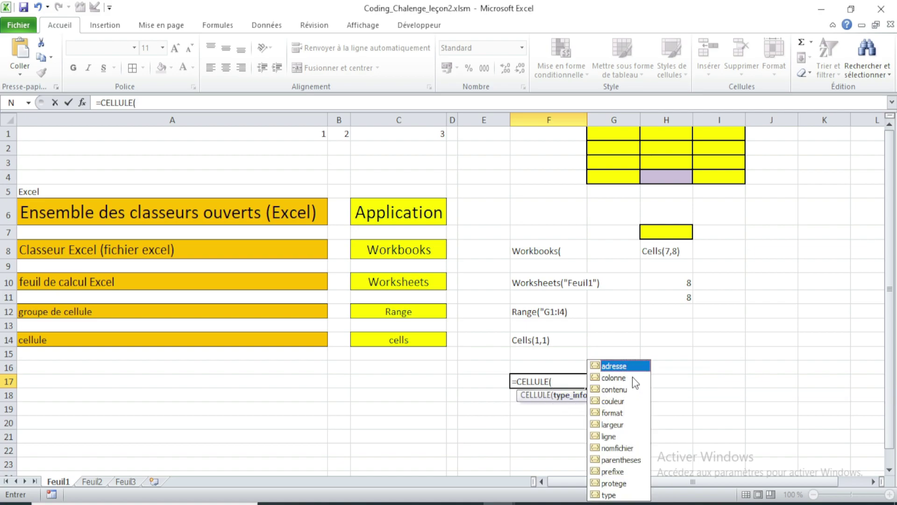
double_click(615, 447)
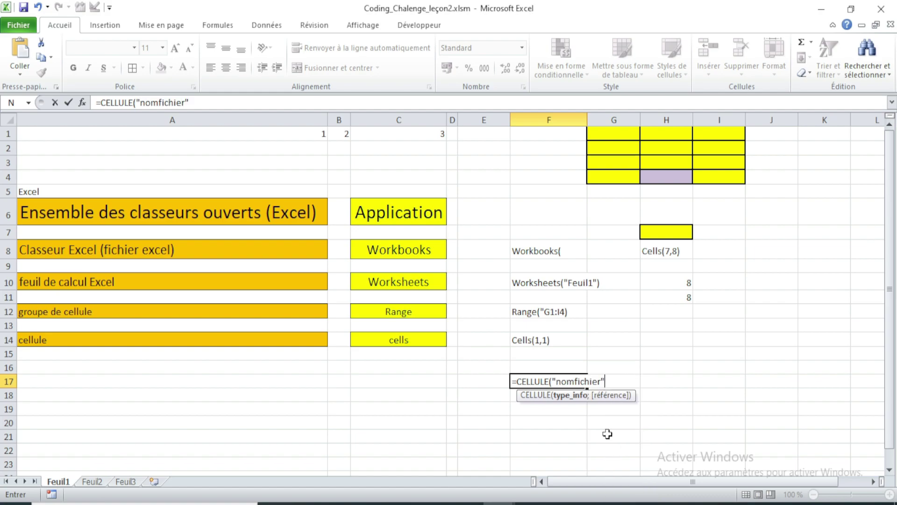
key("Return")
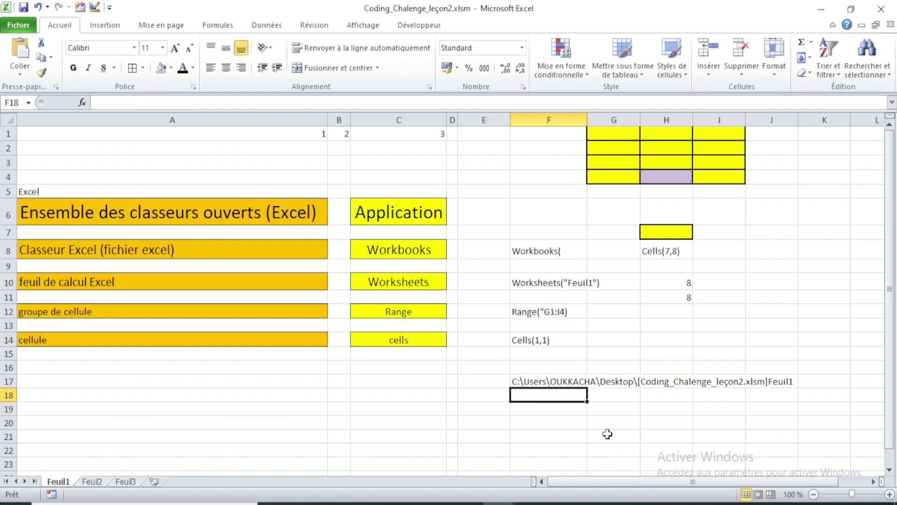
left_click(540, 379)
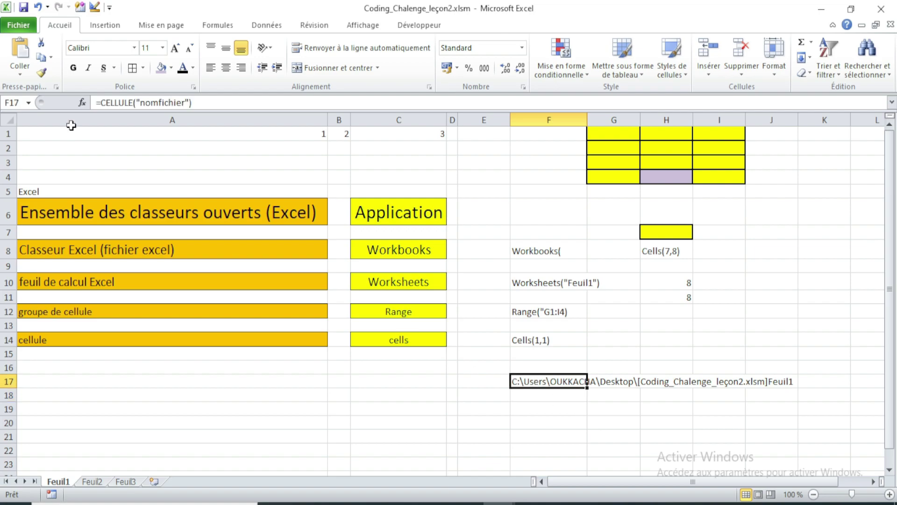
key("ctrl+c")
right_click(537, 389)
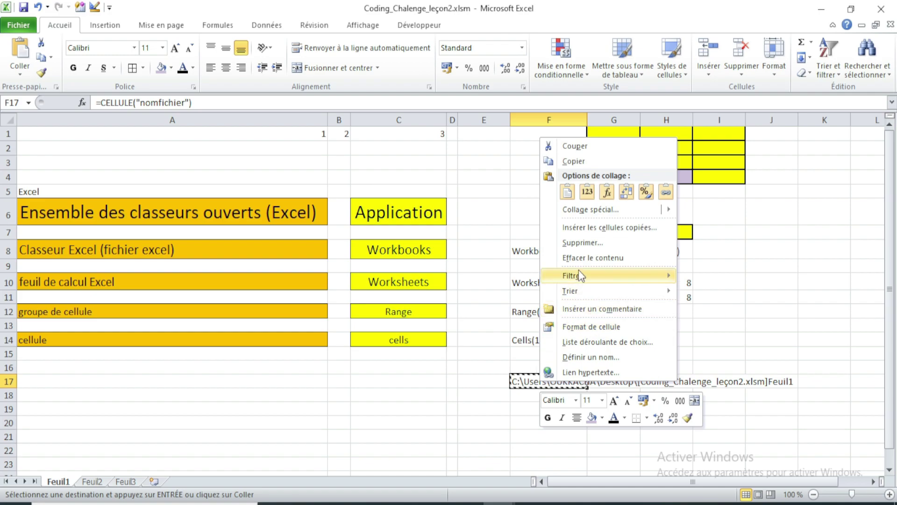
left_click(587, 191)
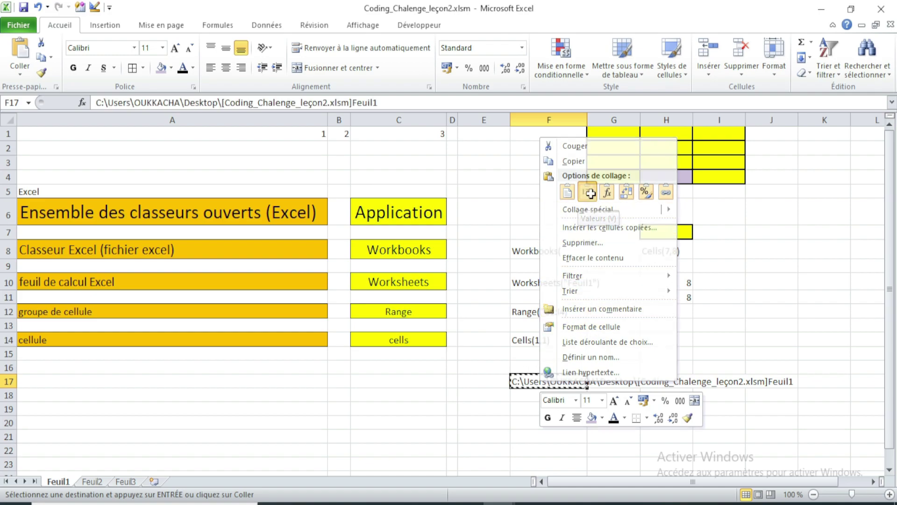
double_click(557, 381)
left_click_drag(572, 382, 677, 381)
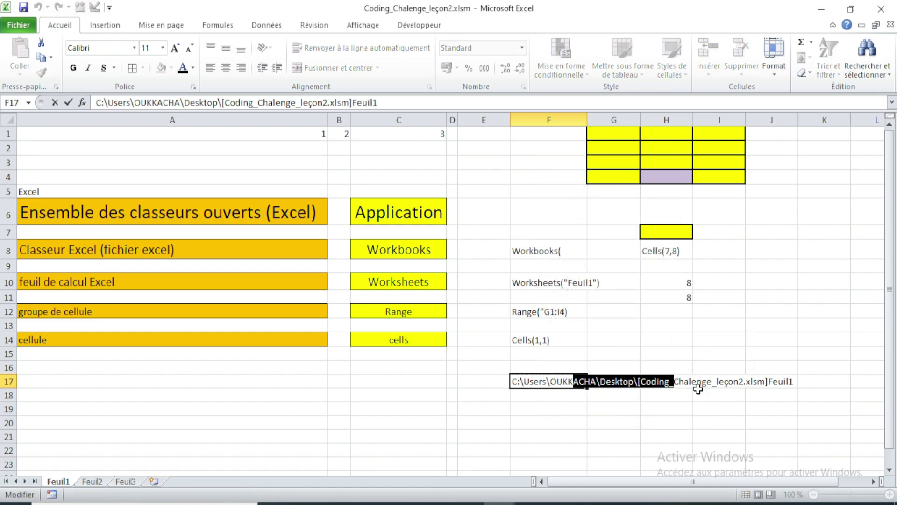
left_click(684, 381)
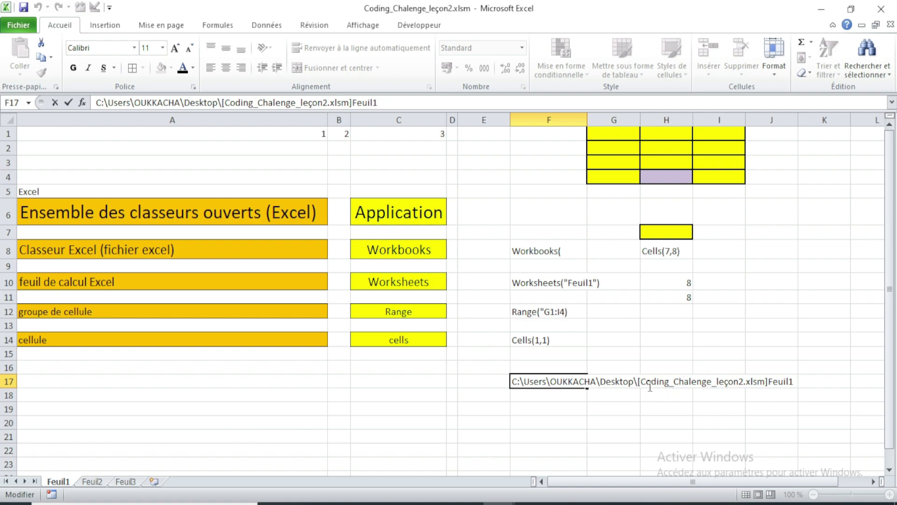
left_click_drag(641, 381, 766, 383)
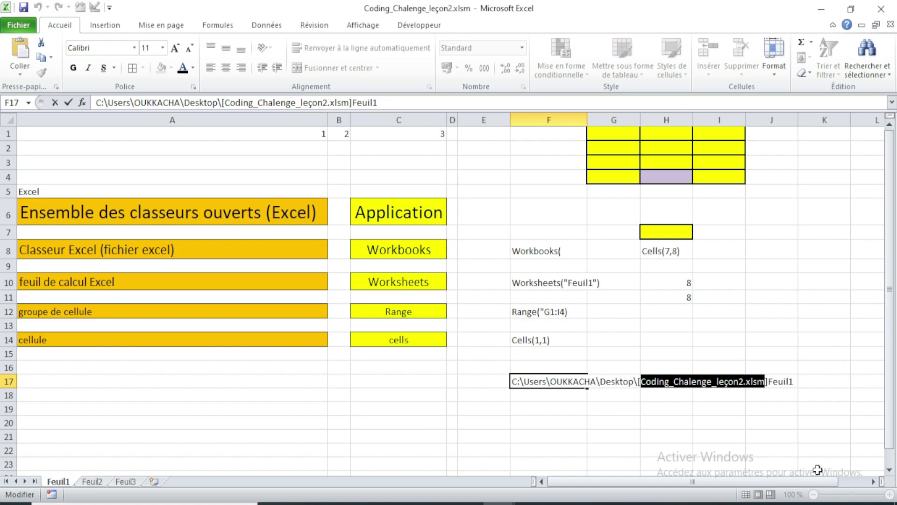
key("Return")
left_click(570, 250)
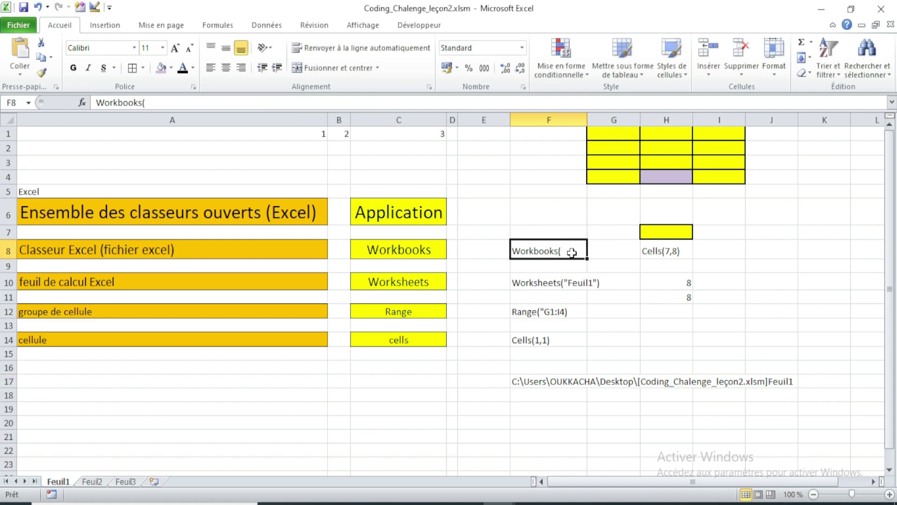
- Complete F8 as Workbooks("Coding_Chalenge_leçon2.xlsm") by pasting the file name and adding quotes
double_click(571, 252)
key("ctrl+v")
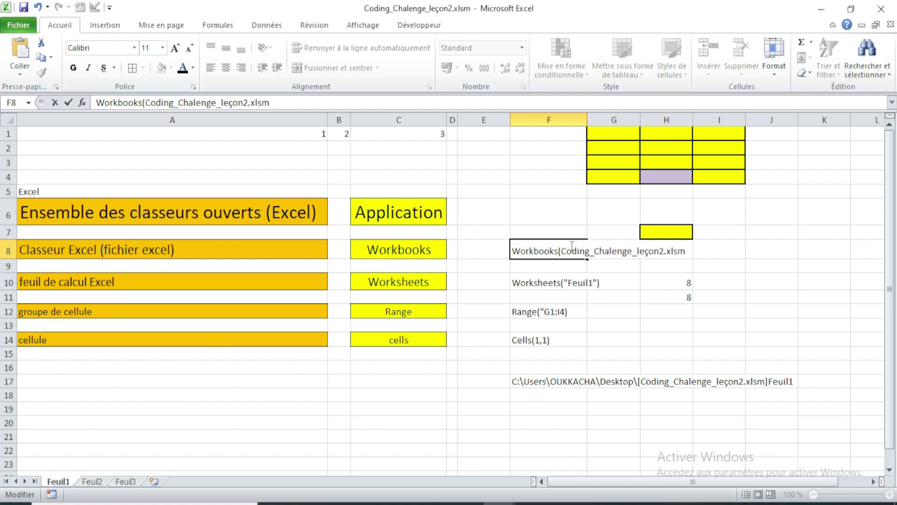
left_click(565, 253)
type("\"")
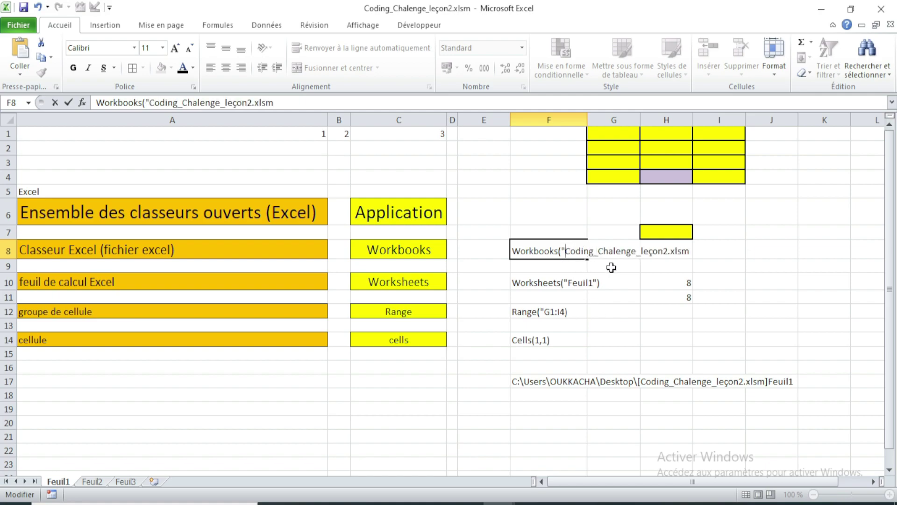
left_click(691, 249)
key("Return")
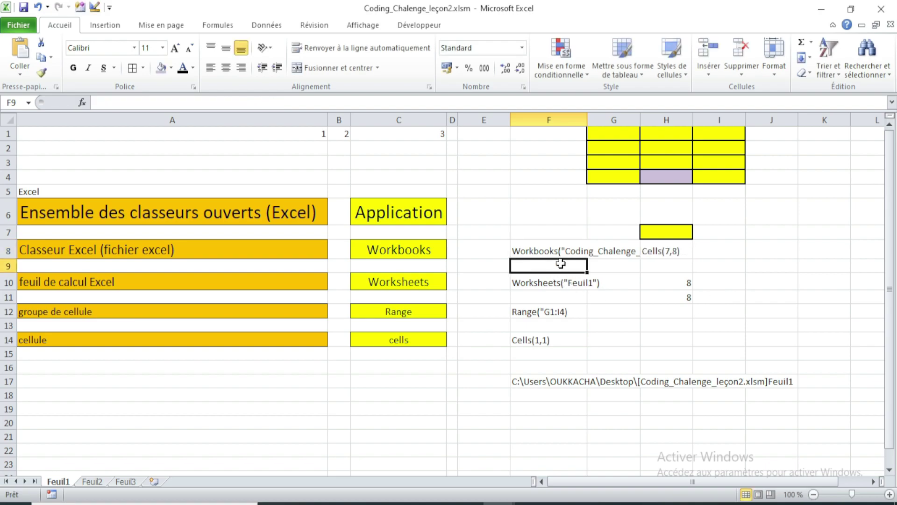
- Move the Workbooks entry from F8 down to F19 and check its text
left_click(558, 253)
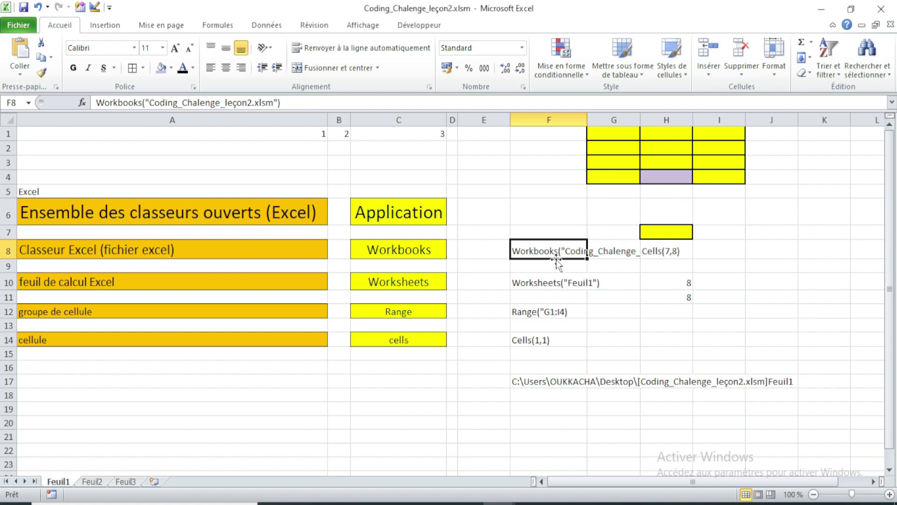
left_click_drag(556, 259, 559, 417)
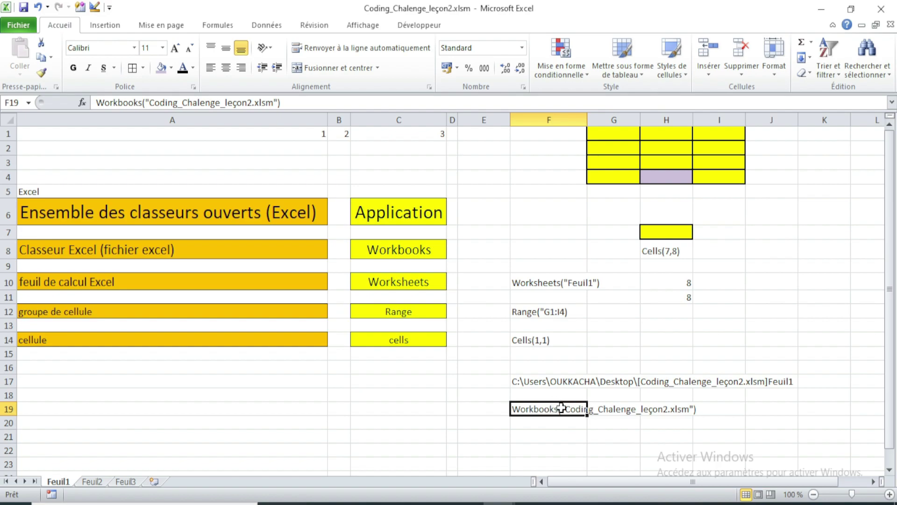
left_click(594, 354)
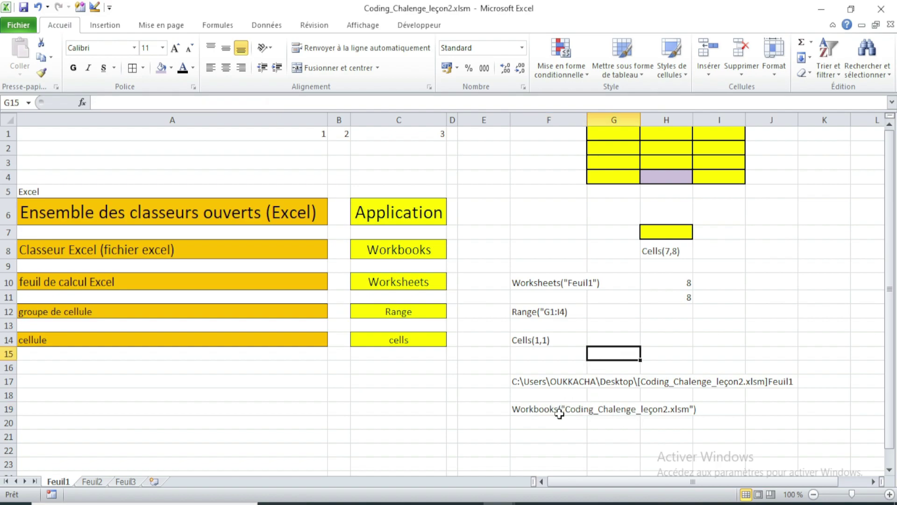
left_click(559, 410)
left_click(565, 368)
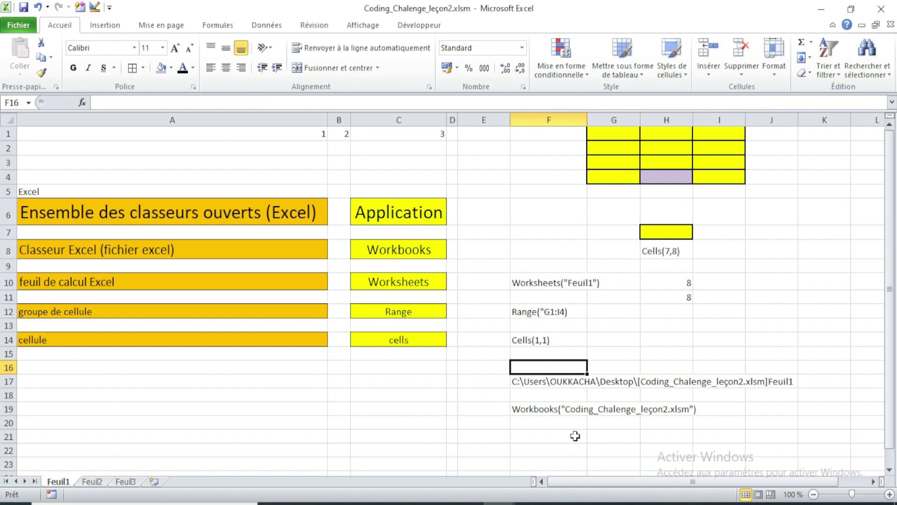
left_click(563, 407)
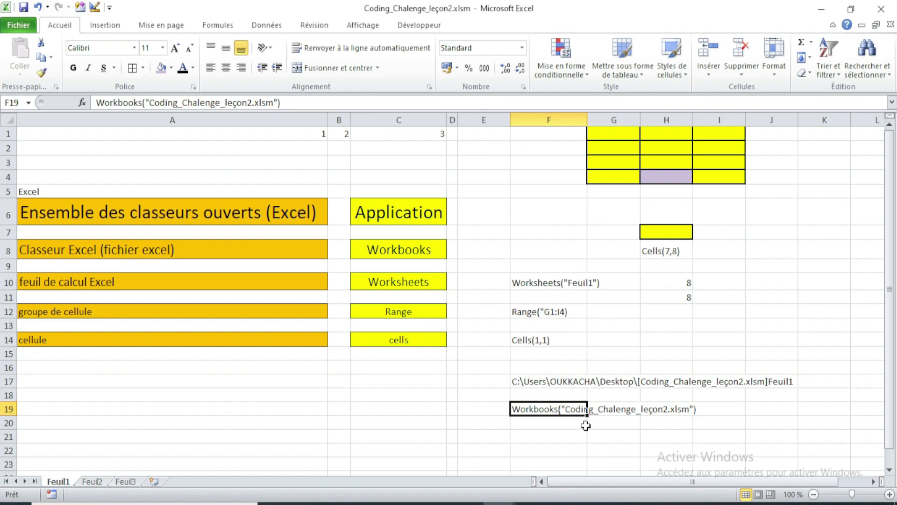
left_click(565, 355)
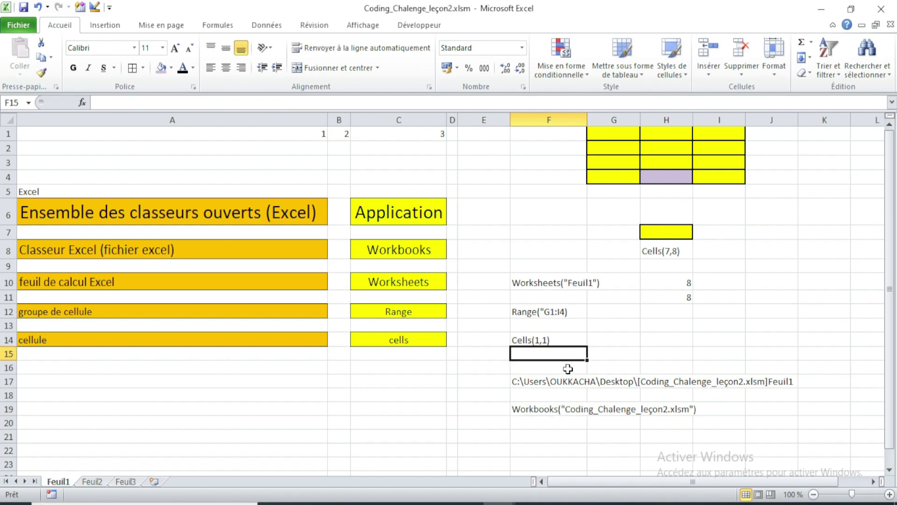
double_click(561, 410)
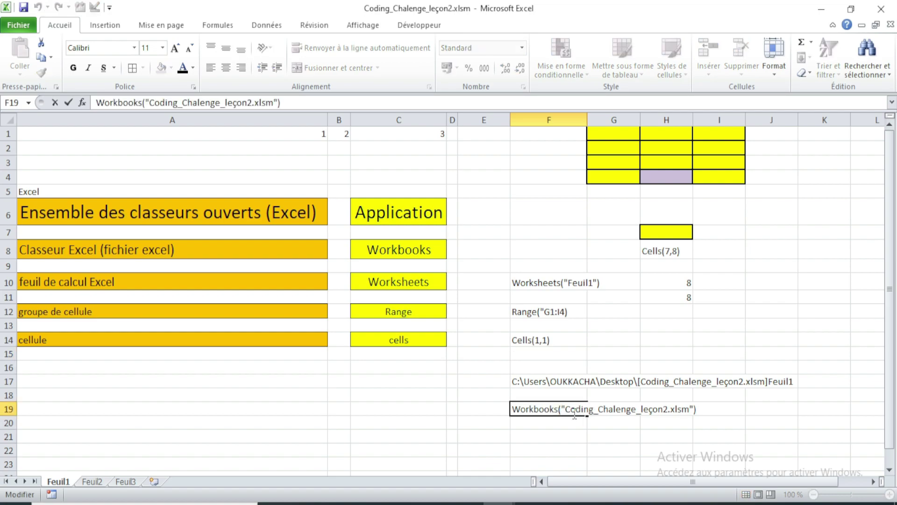
left_click_drag(566, 410, 718, 439)
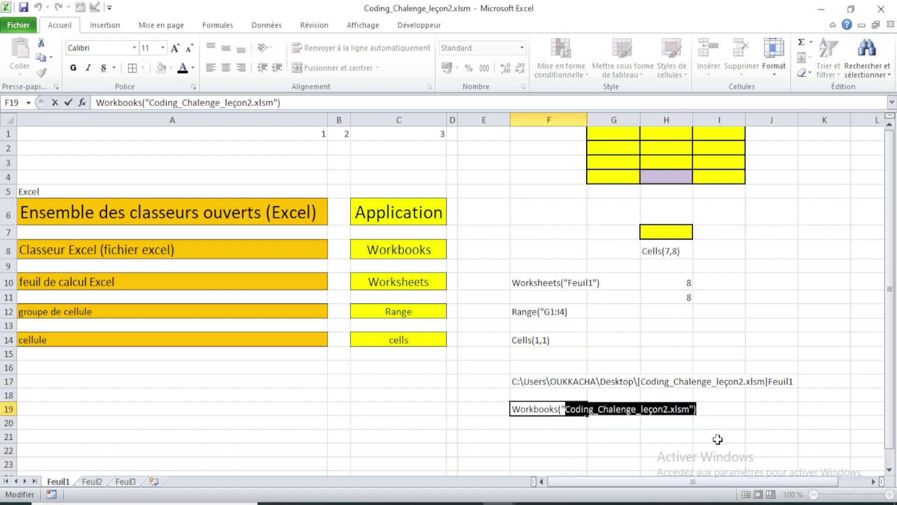
key("Return")
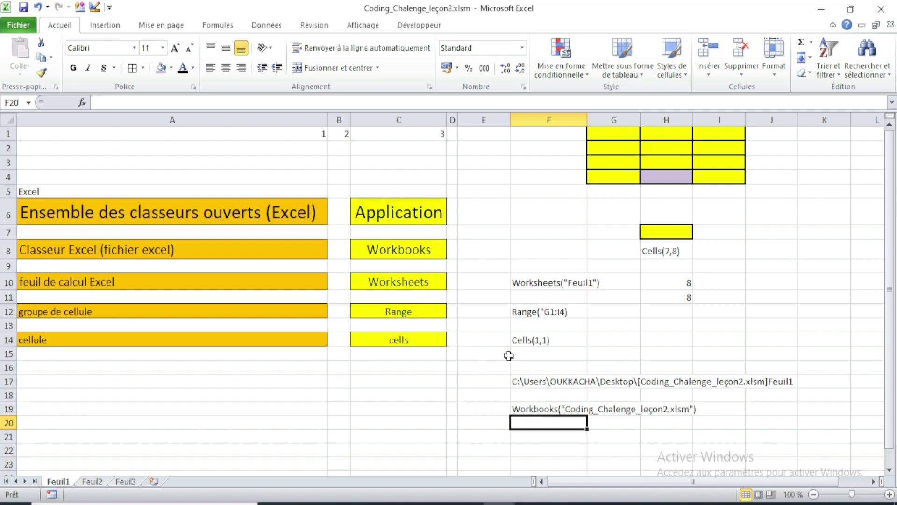
left_click(405, 337)
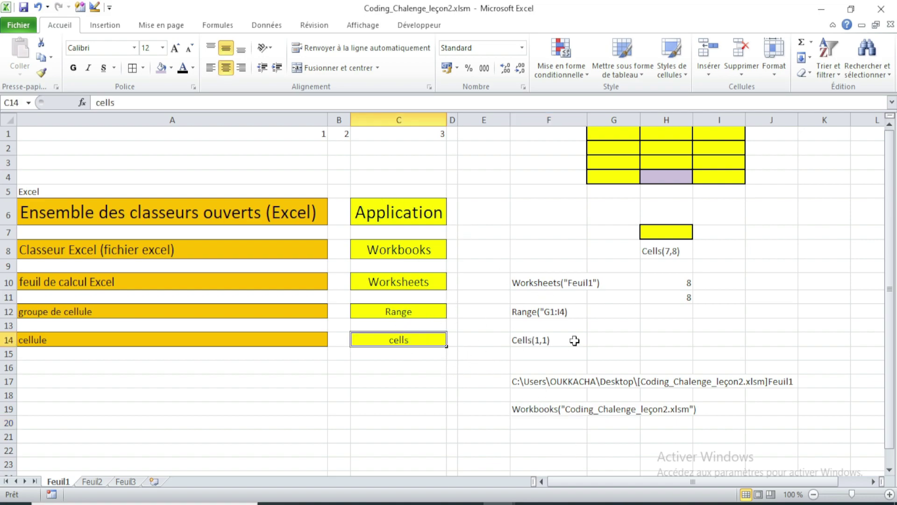
left_click(572, 336)
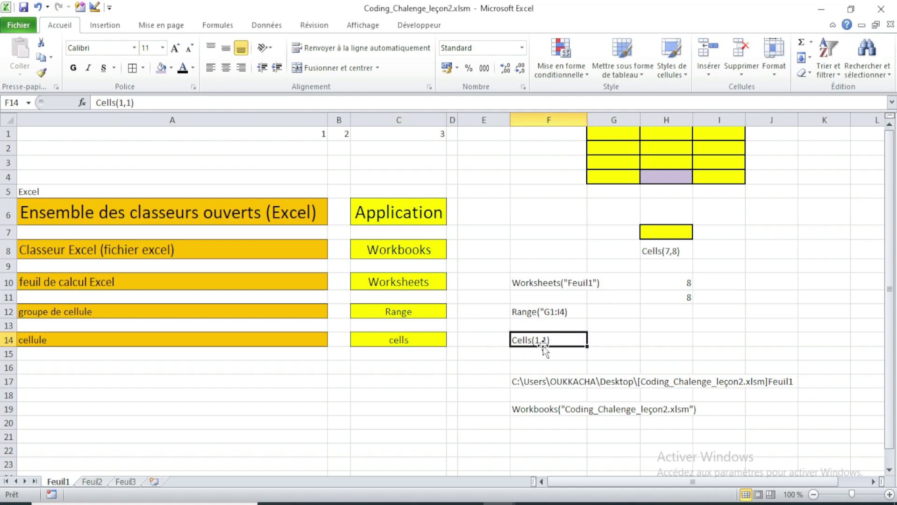
left_click(543, 312)
left_click(548, 285)
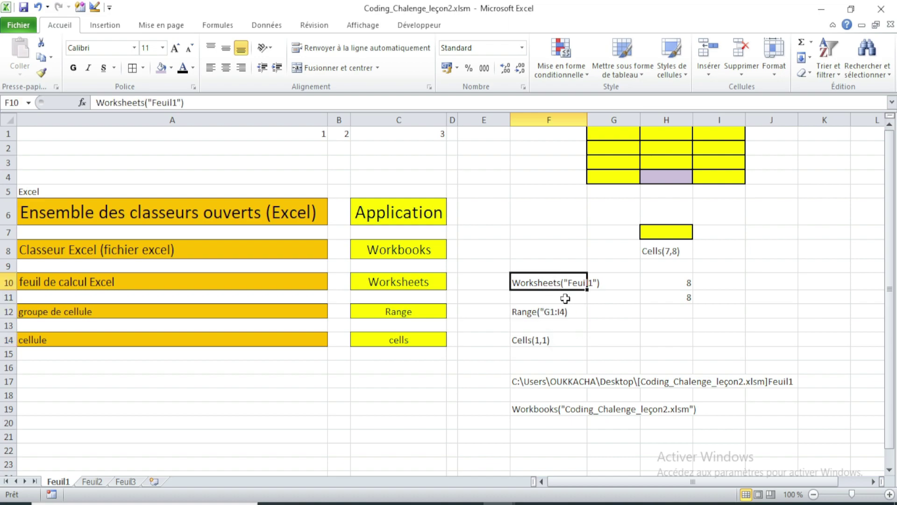
left_click(556, 410)
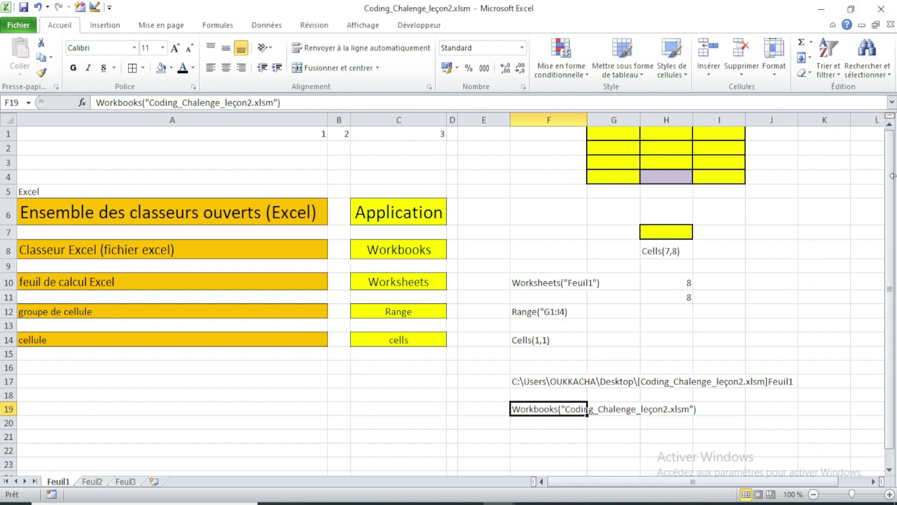
left_click(613, 449)
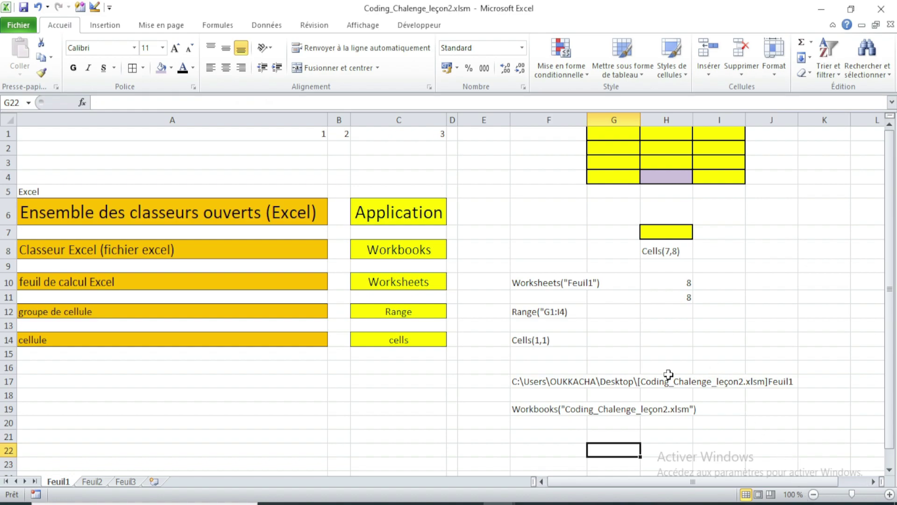
left_click(543, 281)
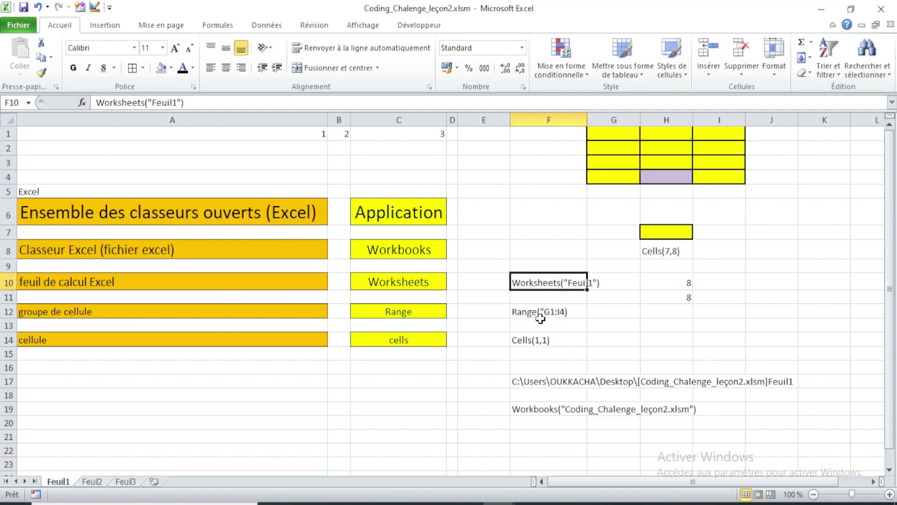
left_click(541, 313)
left_click(535, 335)
left_click(541, 309)
left_click(580, 283)
left_click(550, 311)
left_click(551, 338)
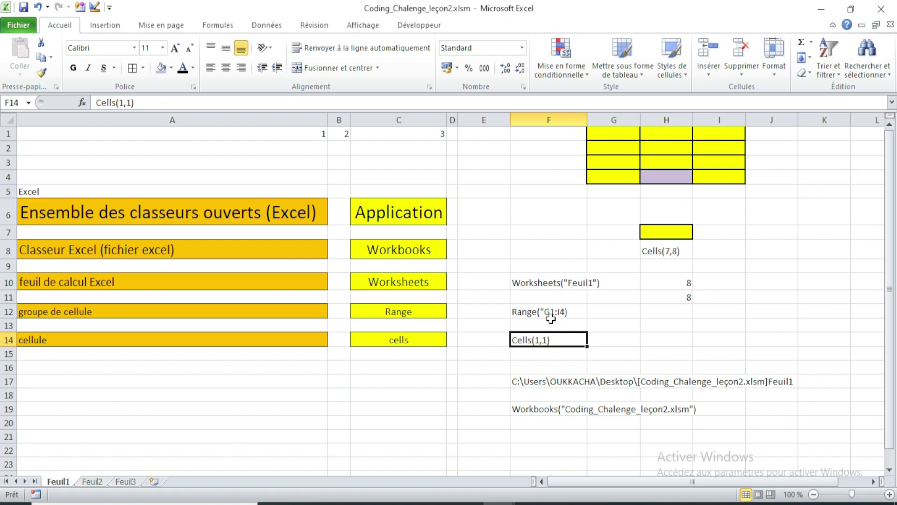
left_click(550, 312)
left_click(565, 281)
left_click(539, 341)
left_click(564, 280)
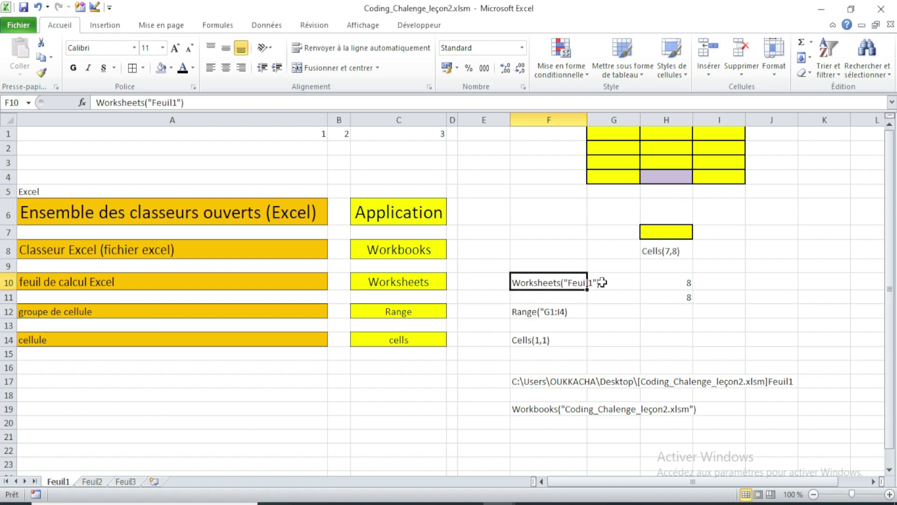
left_click(571, 312)
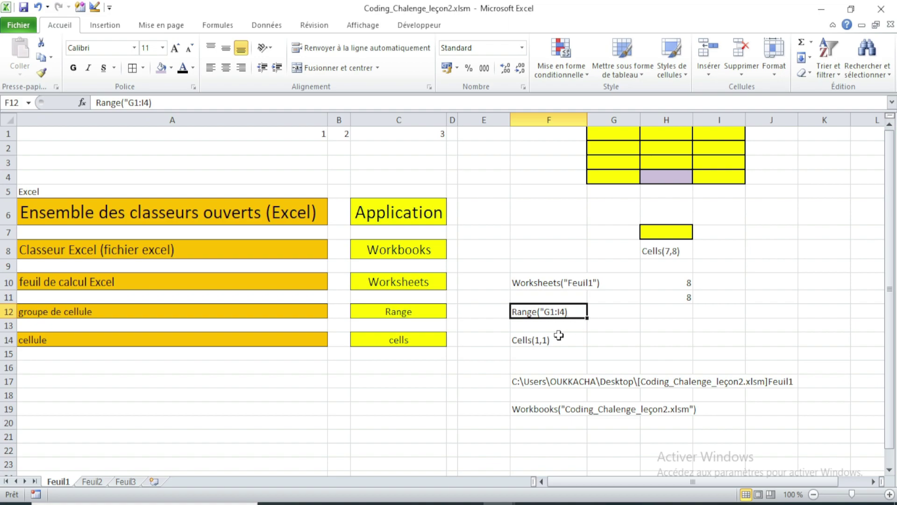
left_click(654, 231)
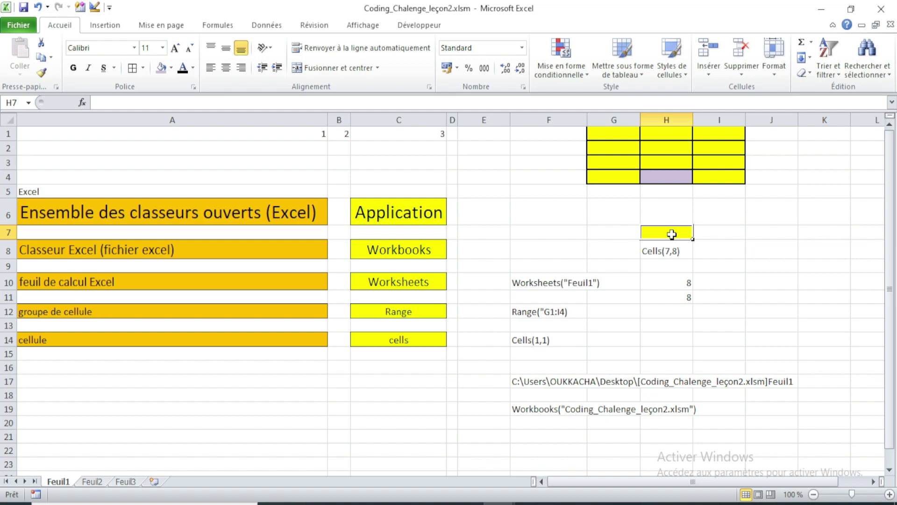
right_click(672, 236)
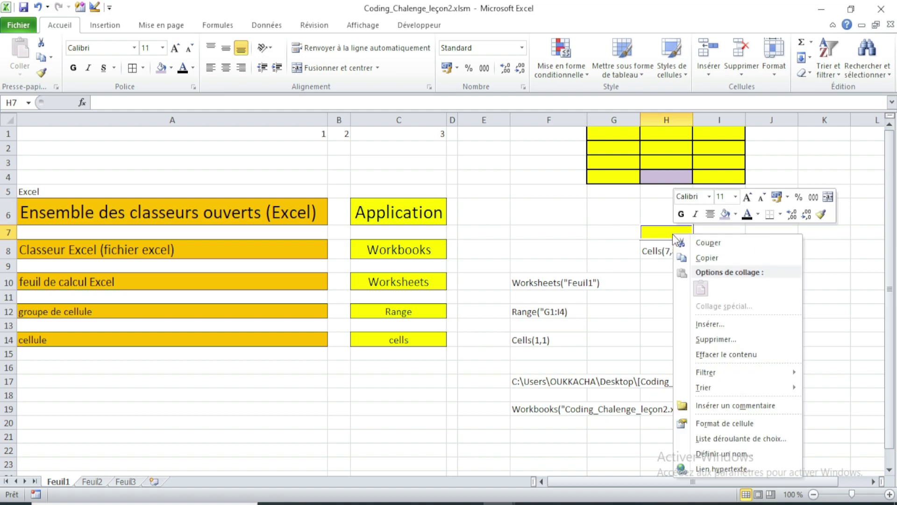
left_click(740, 422)
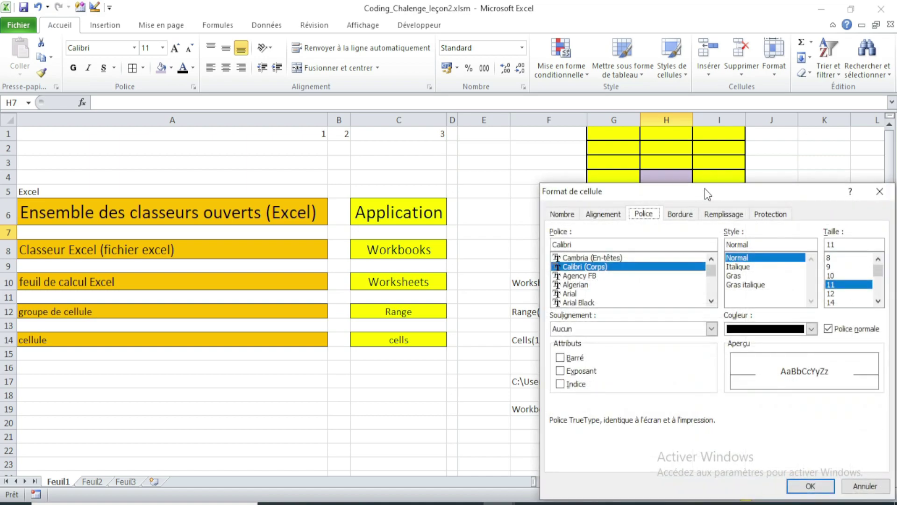
left_click_drag(705, 193, 424, 153)
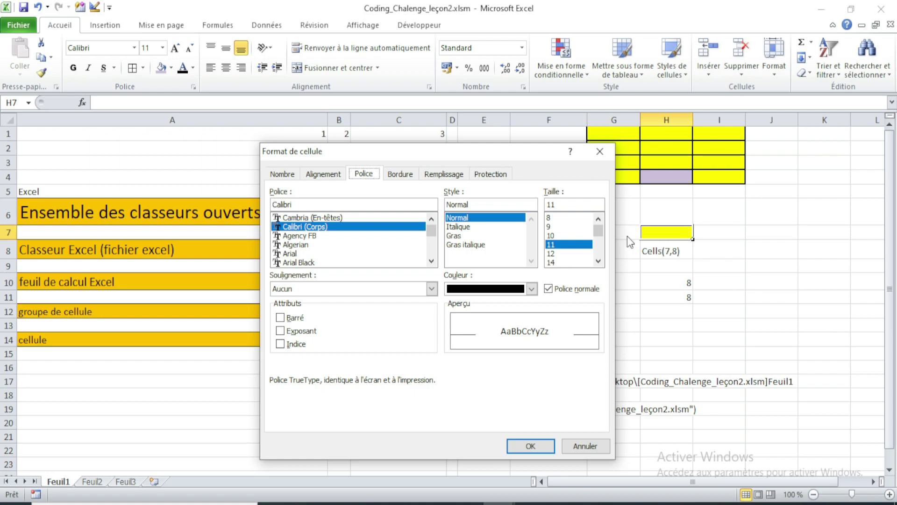
left_click(303, 244)
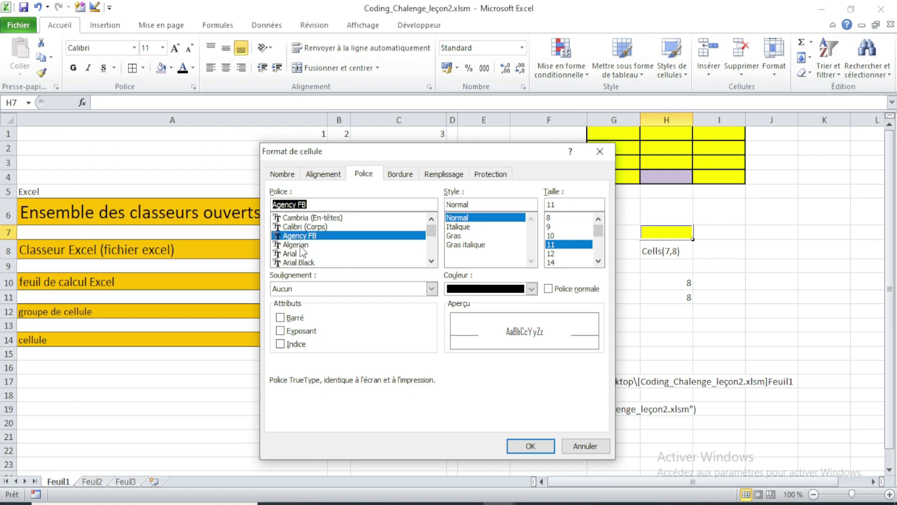
left_click(303, 227)
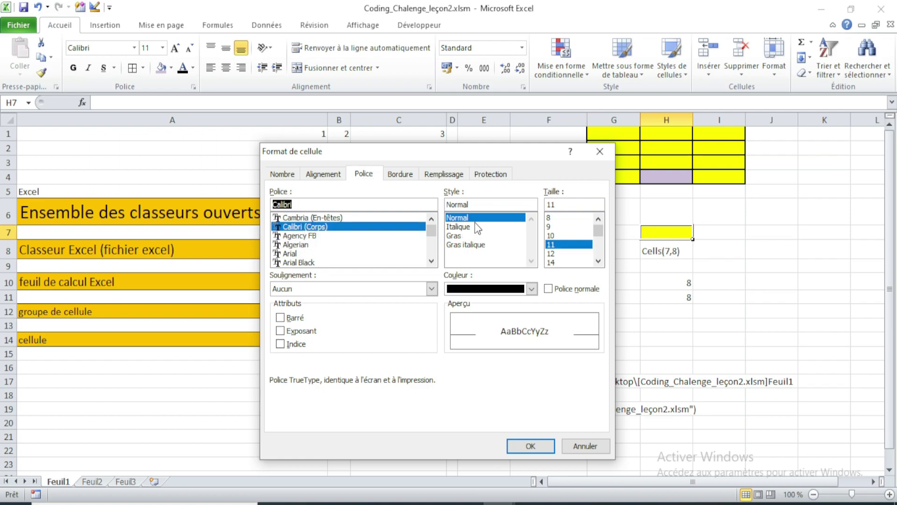
left_click(466, 235)
left_click(464, 227)
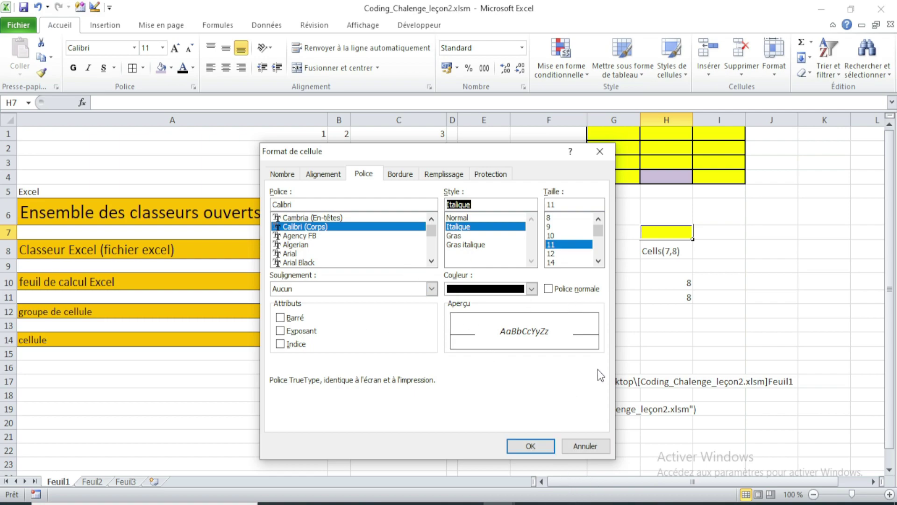
left_click(586, 446)
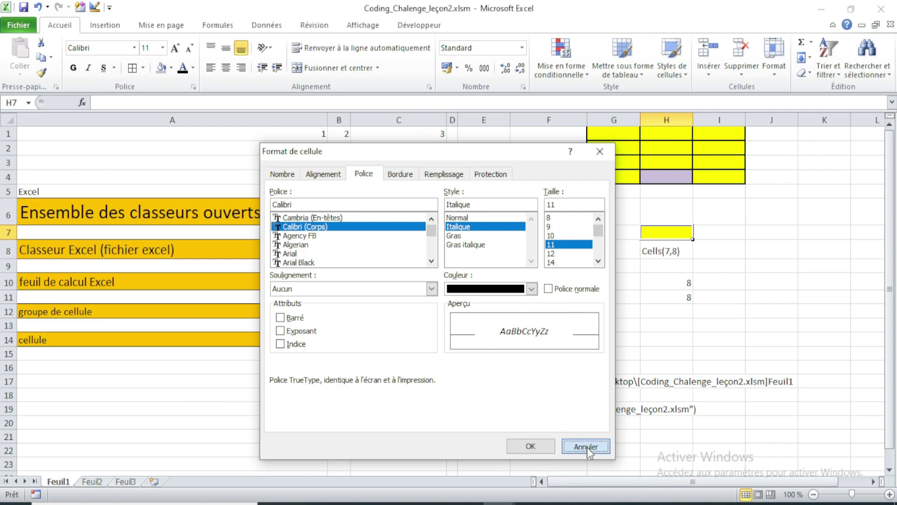
- Append .value to the Cells(1,1) note in F14, giving Cells(1,1).value
left_click(678, 249)
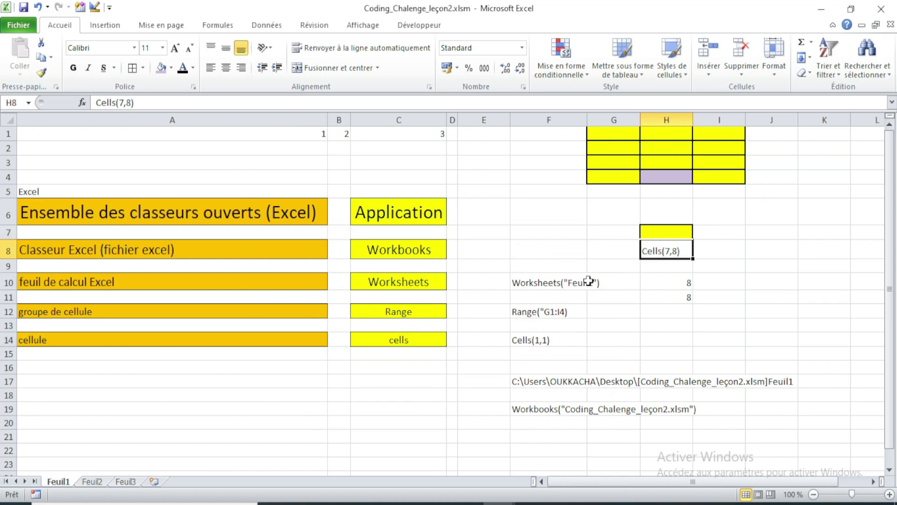
left_click(683, 277)
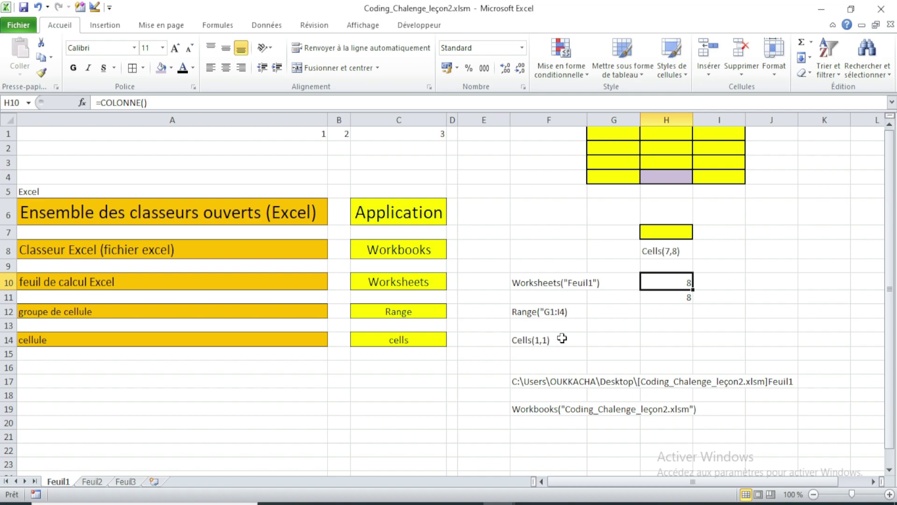
left_click(513, 345)
key("F2")
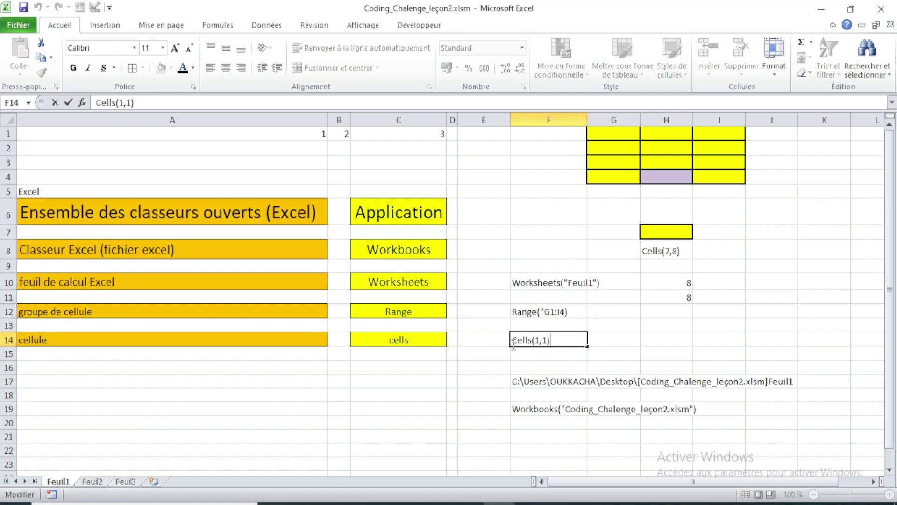
double_click(529, 343)
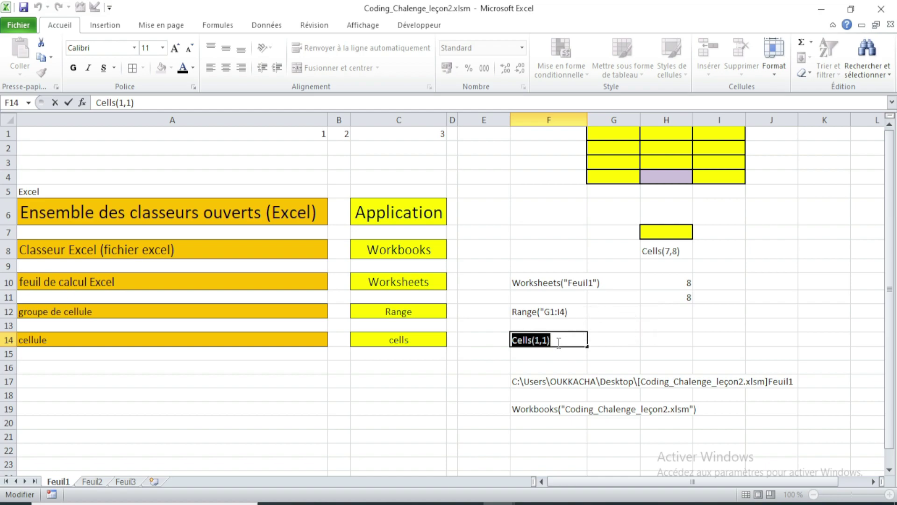
left_click(558, 343)
type(".value")
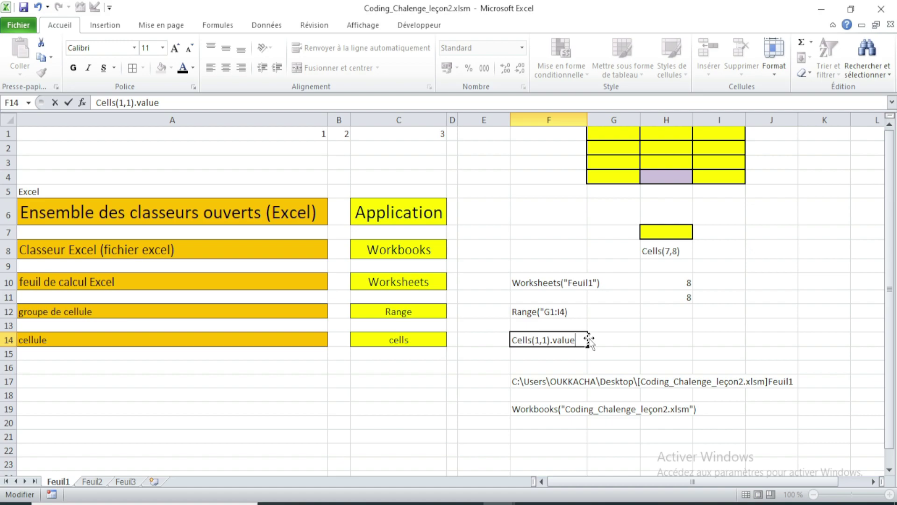
key("Return")
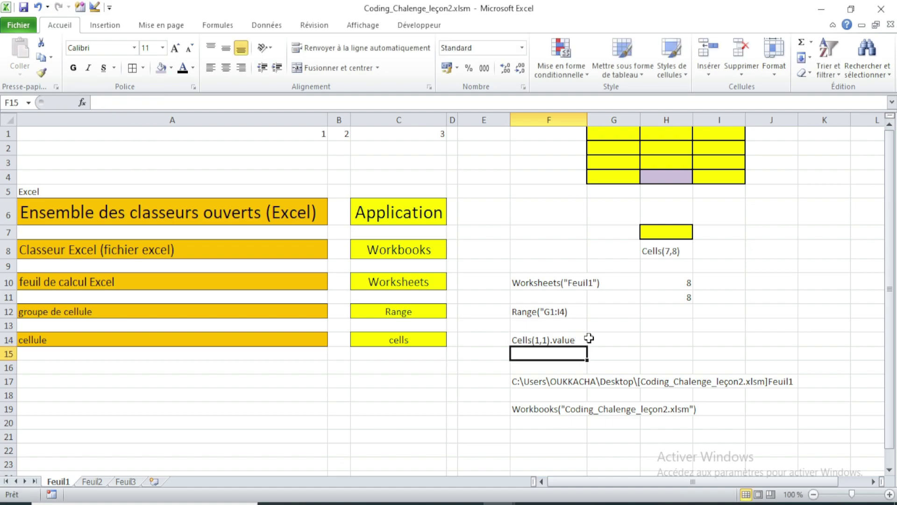
left_click(569, 337)
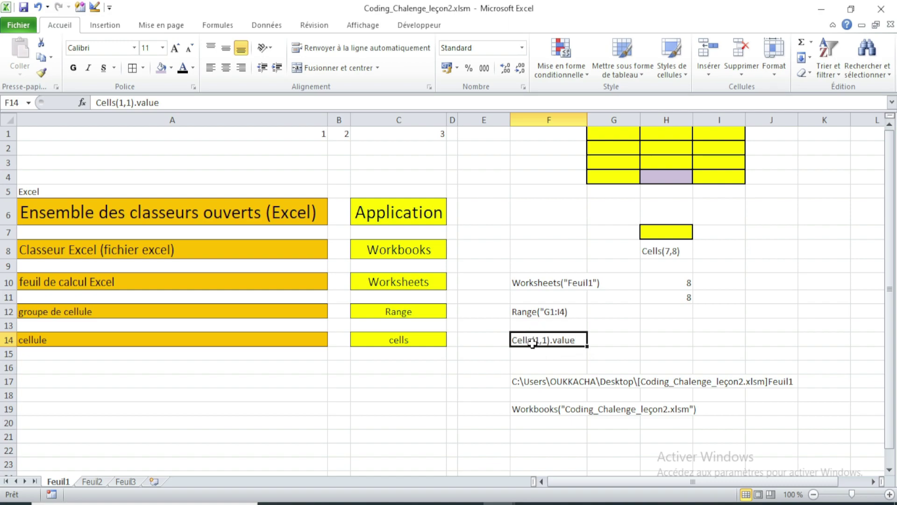
- Replace cell A1's column formula with the value 12
left_click(108, 136)
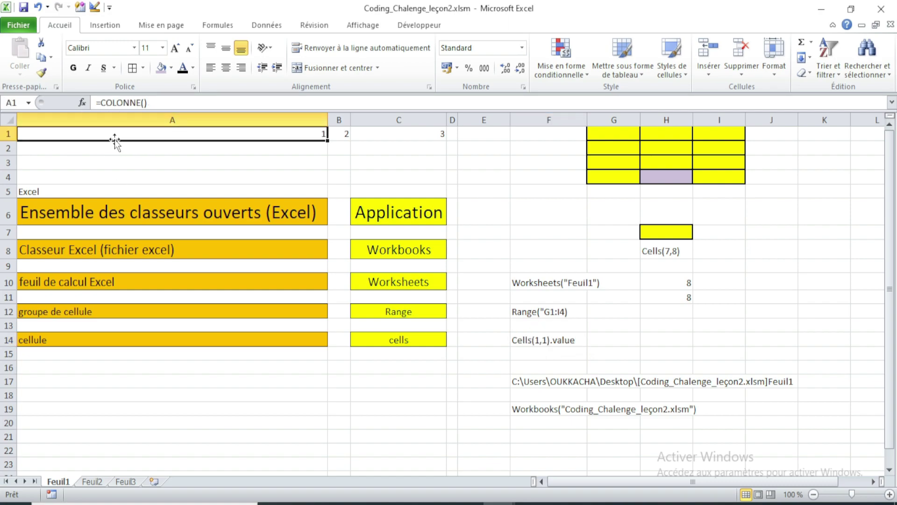
type("1")
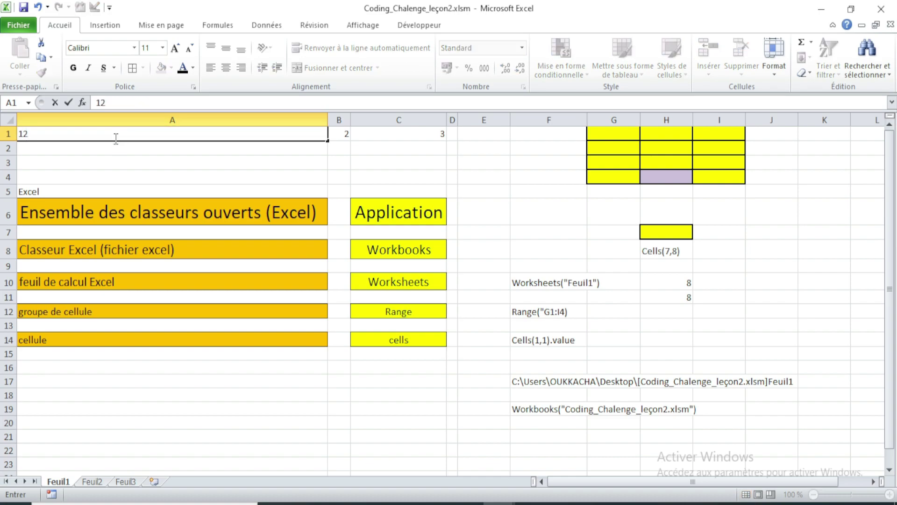
key("ctrl+Return")
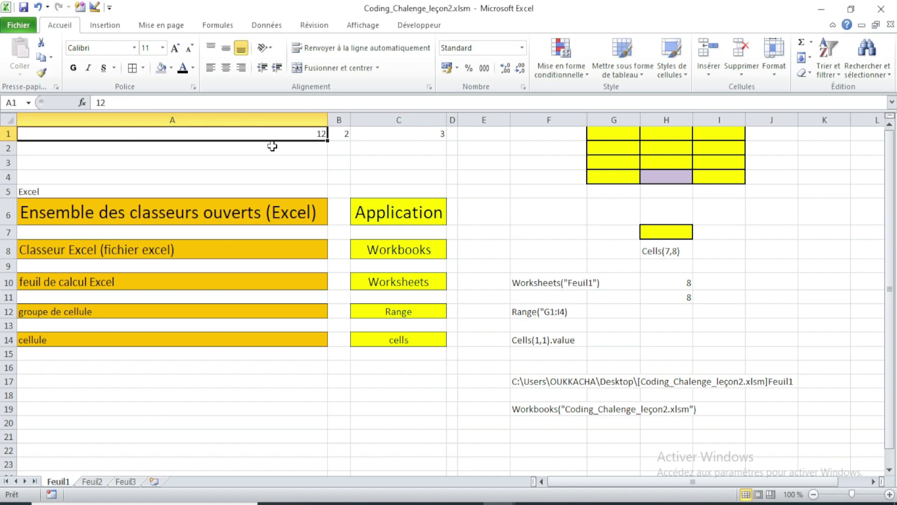
- Append =12 to F14 so it reads Cells(1,1).value=12
left_click(532, 345)
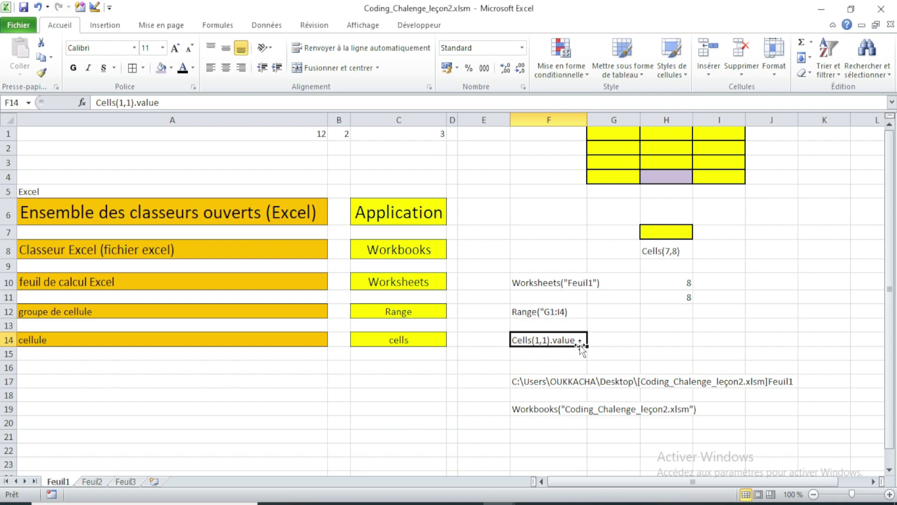
double_click(581, 341)
type("=")
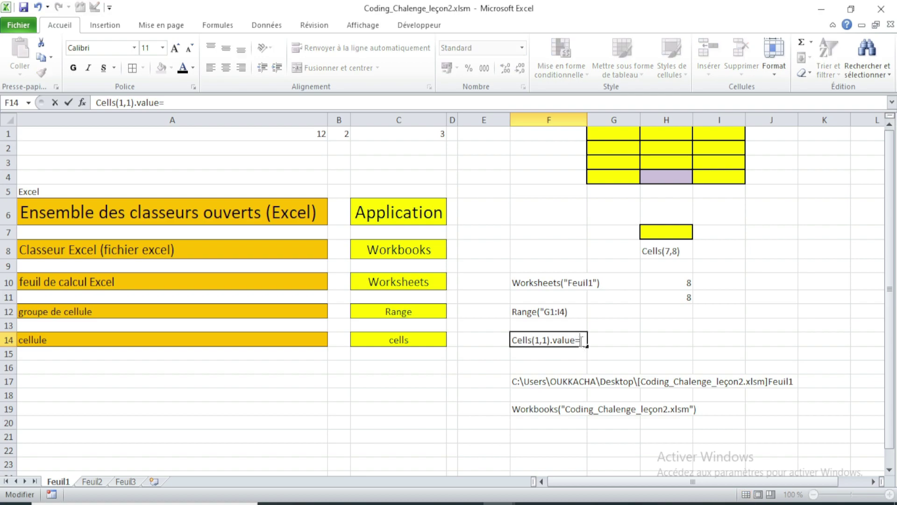
type("12")
key("Return")
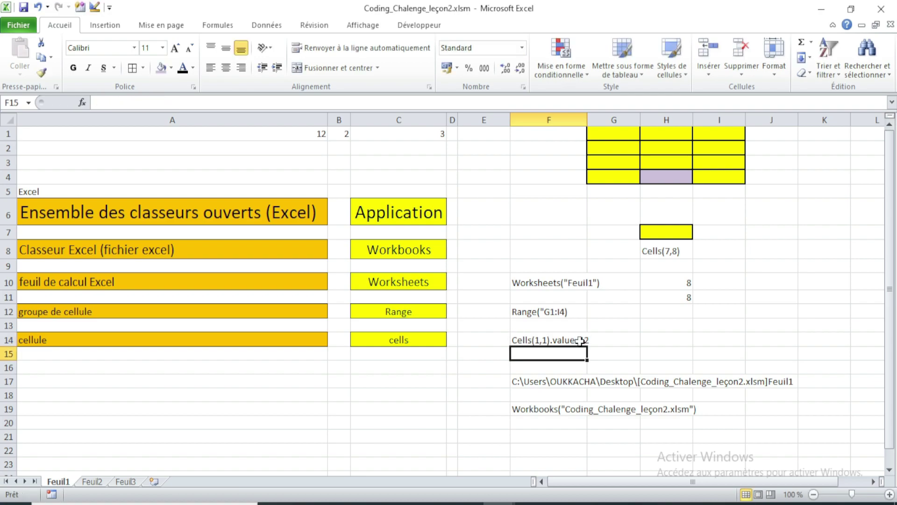
- Delete the =12 from F14 so it reads Cells(1,1).value again
left_click(644, 321)
left_click(542, 341)
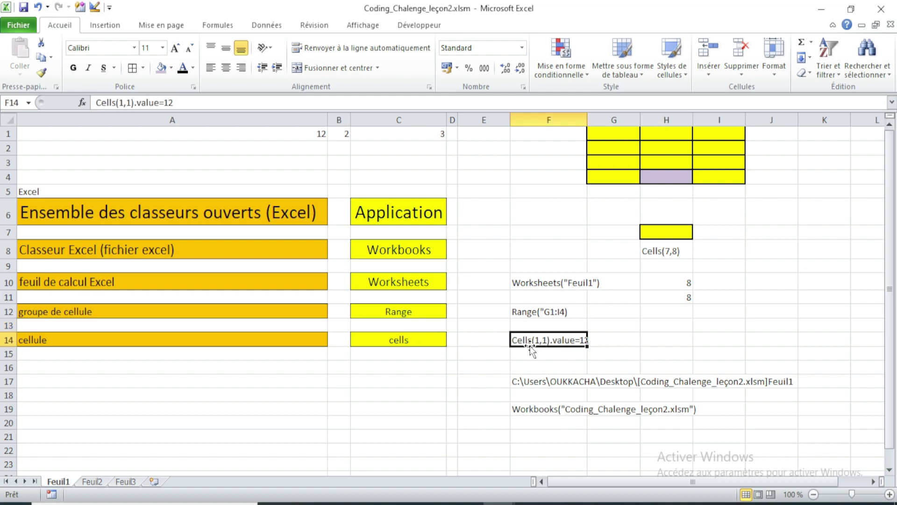
double_click(562, 340)
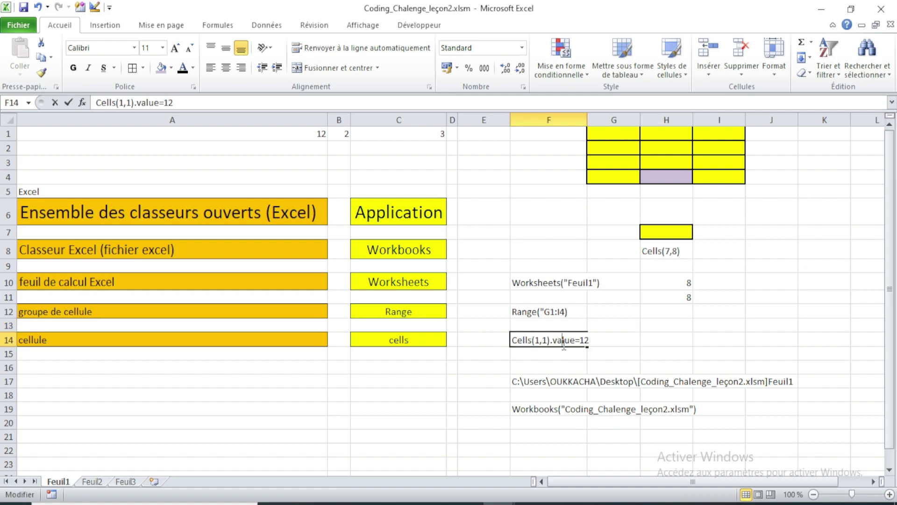
left_click_drag(554, 340, 589, 340)
left_click(581, 341)
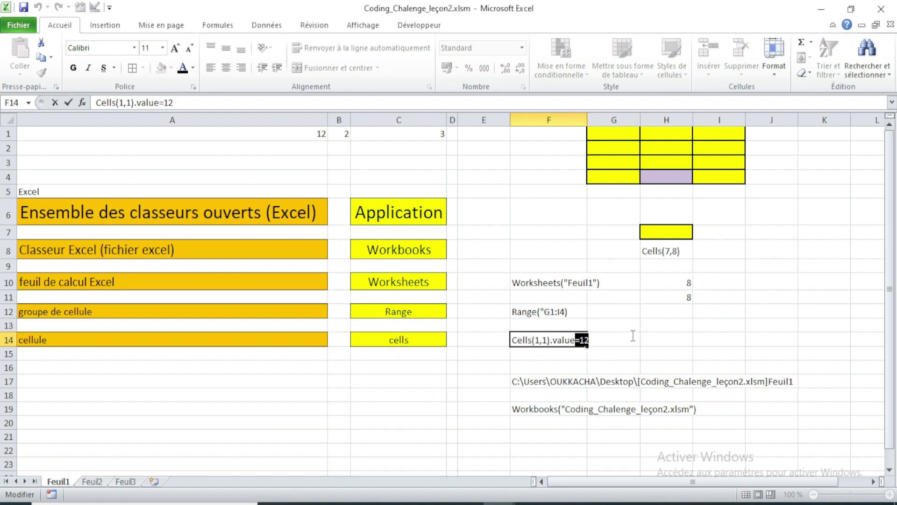
key("BackSpace")
key("Return")
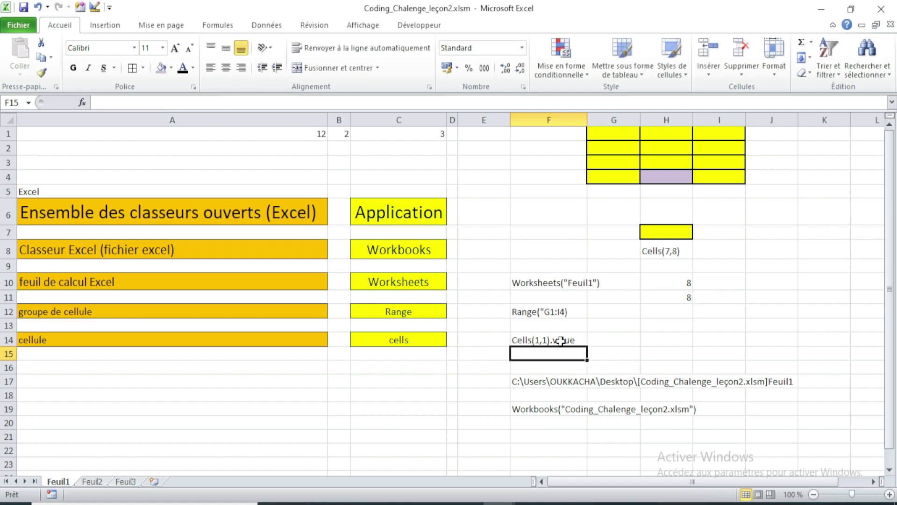
- Reopen F14 and highlight its text and the word value without changing it
double_click(533, 340)
double_click(530, 338)
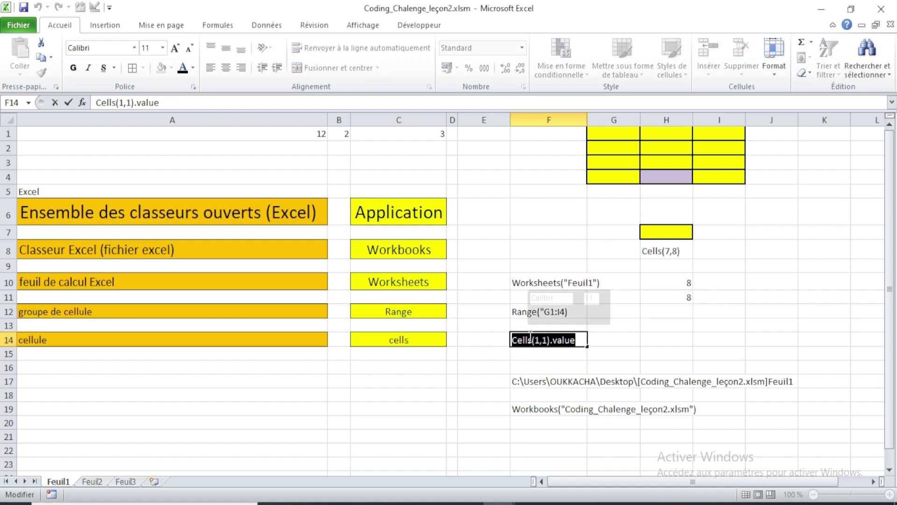
left_click(550, 339)
double_click(572, 339)
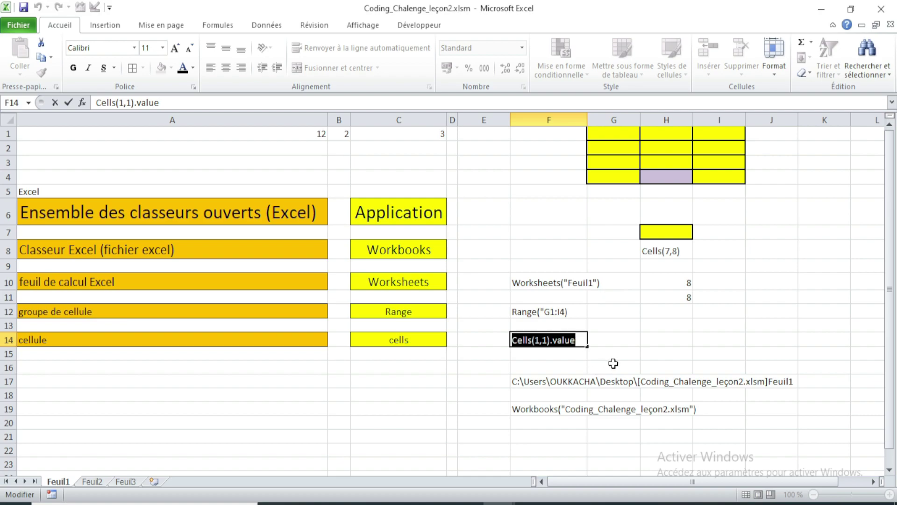
key("Return")
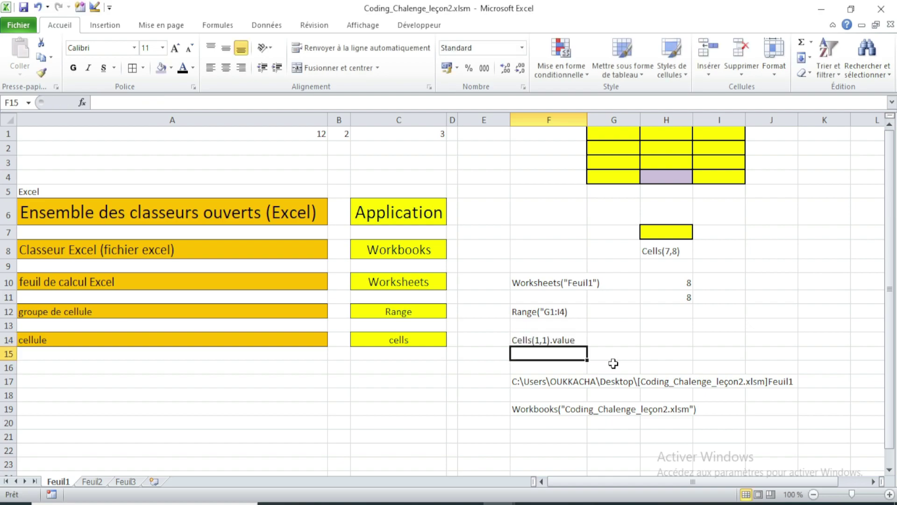
left_click(568, 336)
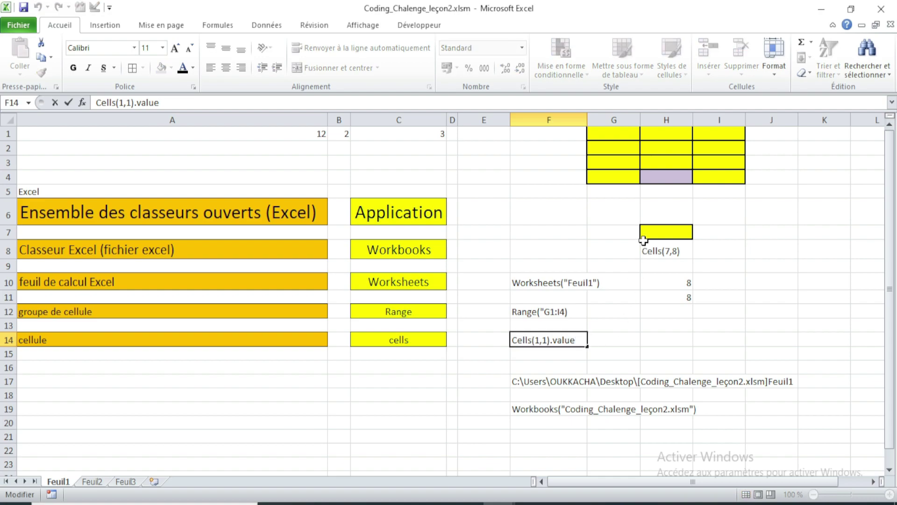
left_click(616, 345)
double_click(568, 338)
left_click_drag(553, 335, 583, 338)
left_click(603, 360)
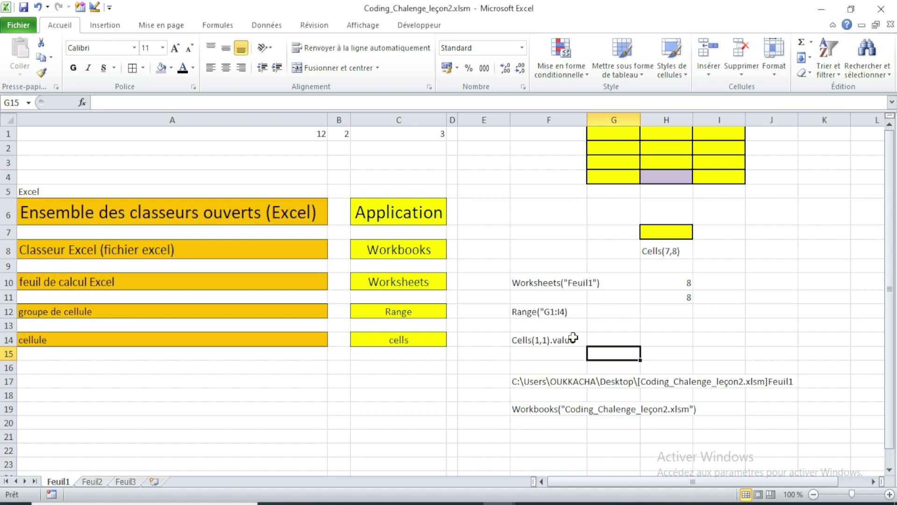
- Review cells H8, H12, I8, H10, J10 and A1, dismissing H8's context menu
left_click(681, 250)
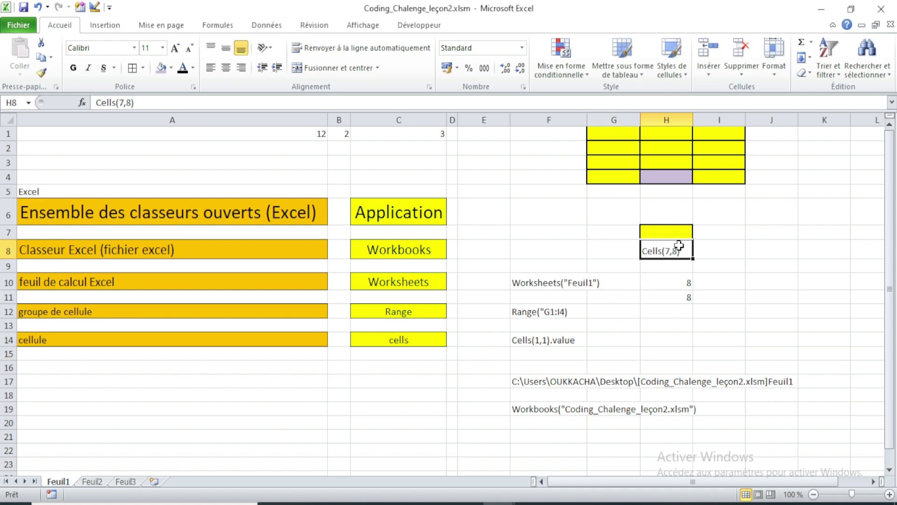
right_click(682, 253)
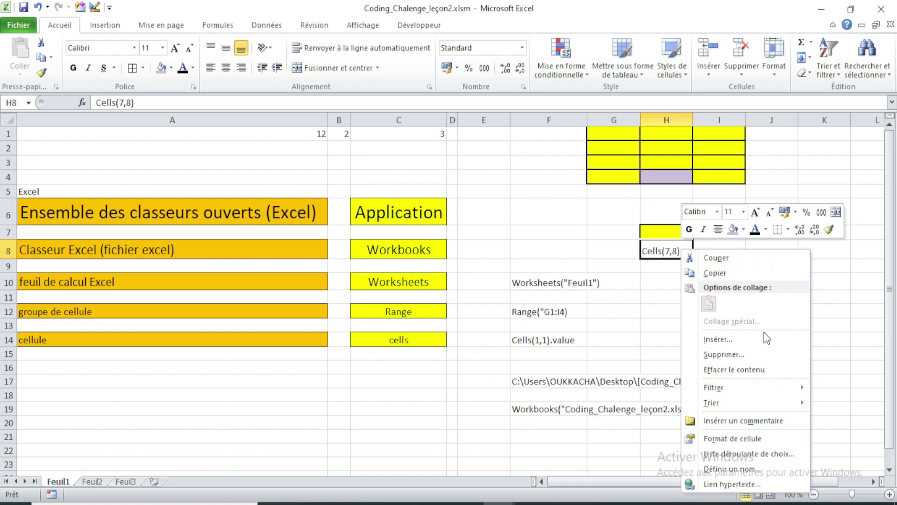
left_click(600, 383)
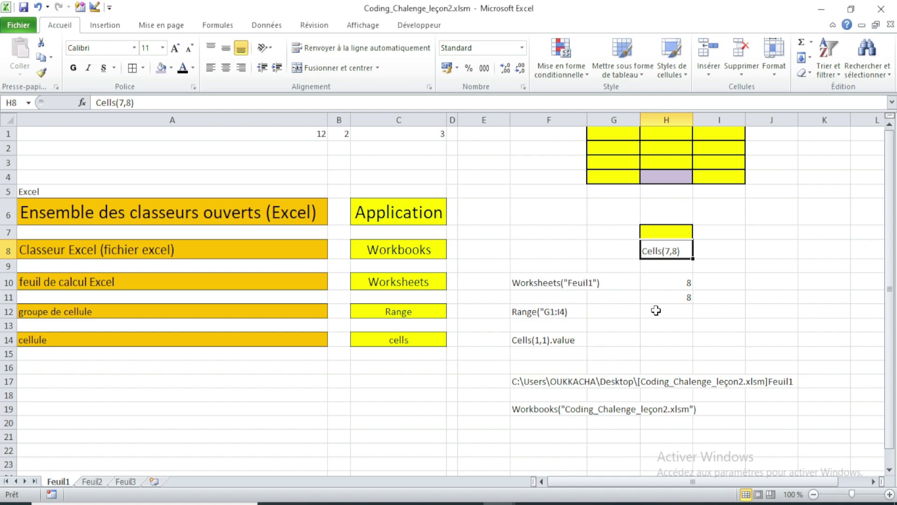
left_click(674, 307)
left_click(680, 252)
left_click(741, 249)
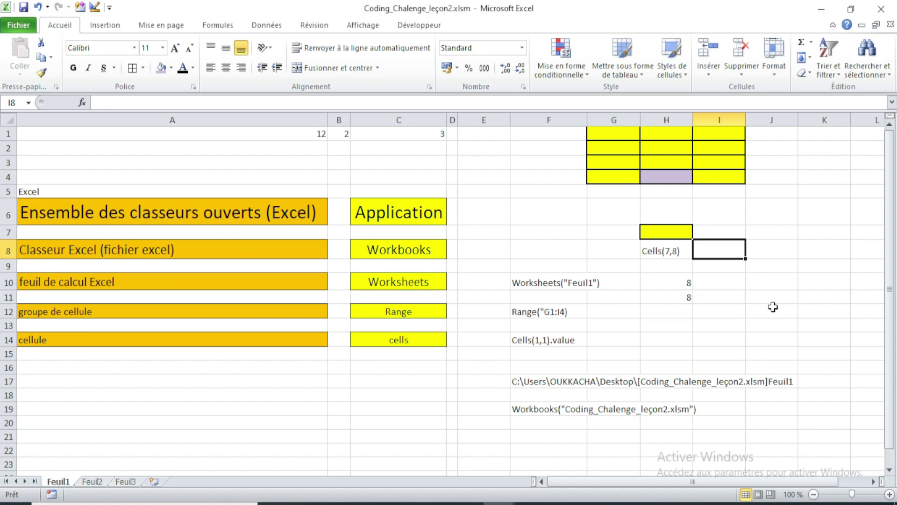
left_click(690, 282)
left_click(749, 284)
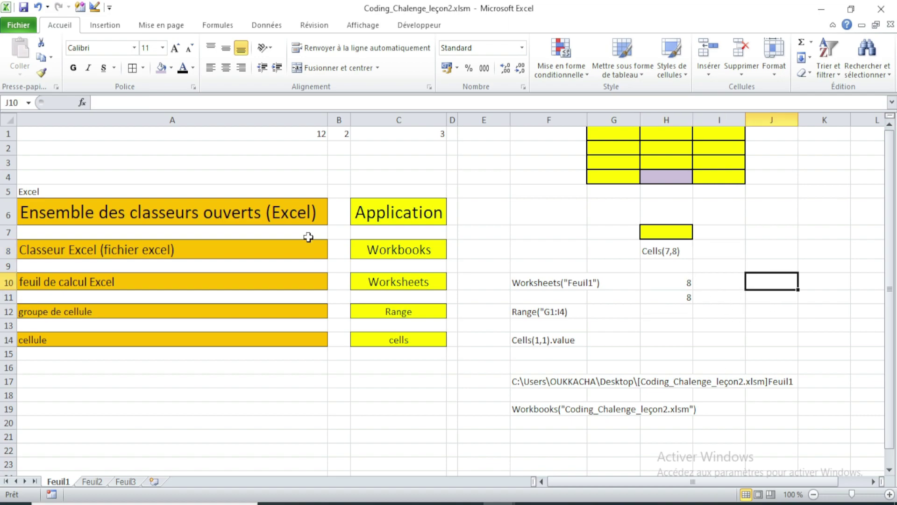
left_click(276, 136)
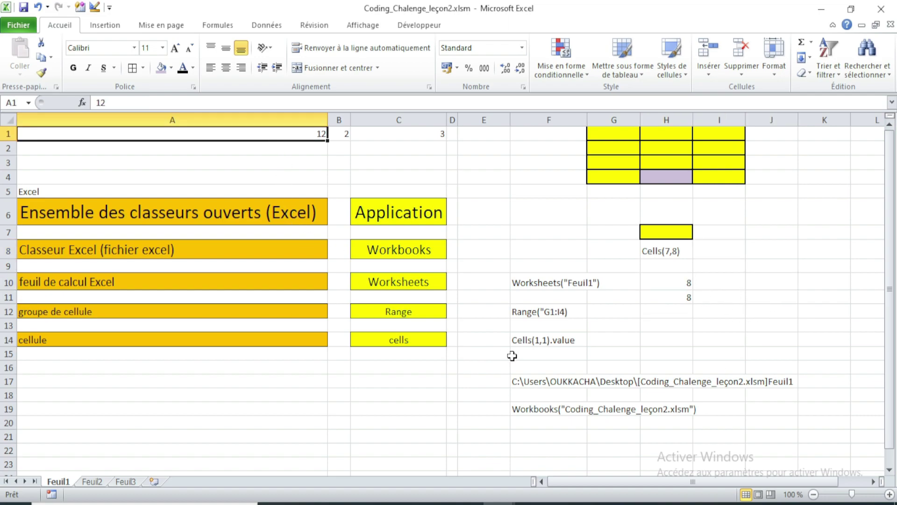
- Change F14's entry from Cells(1,1).value to Cells(1,1).select
double_click(557, 340)
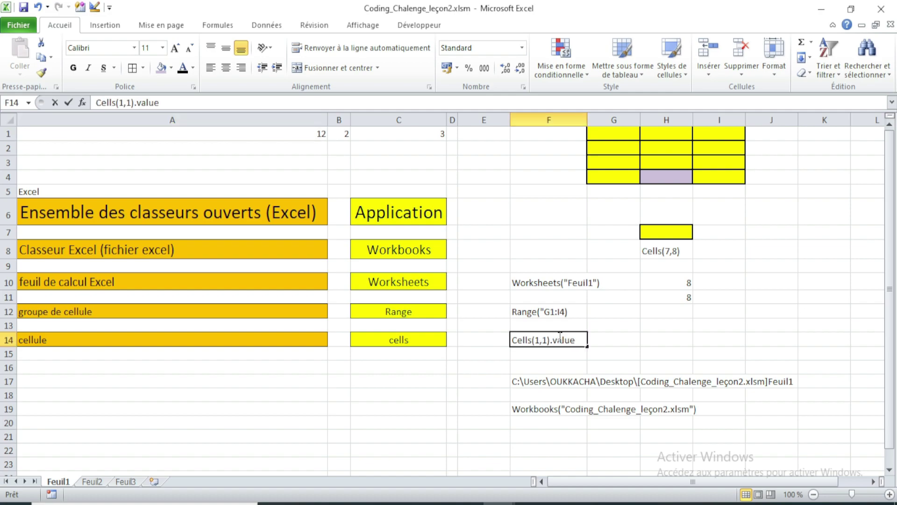
left_click_drag(553, 340, 604, 341)
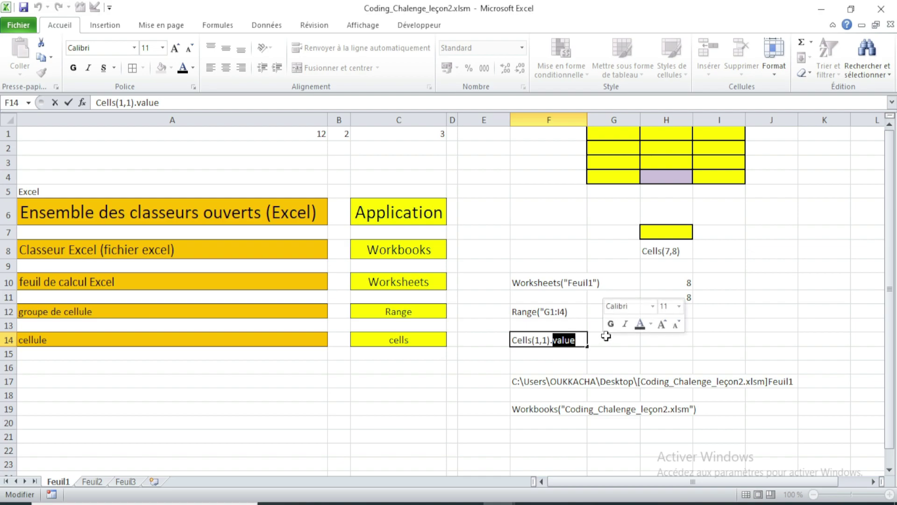
type("select")
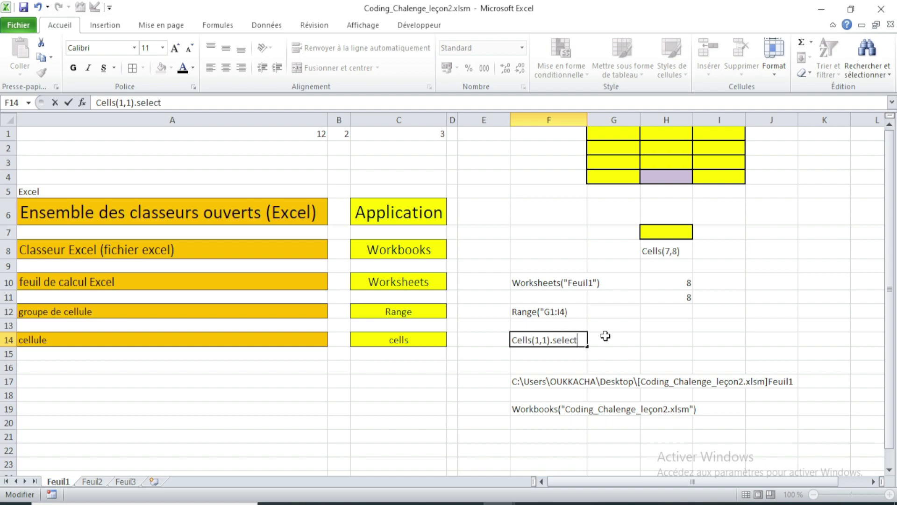
key("Return")
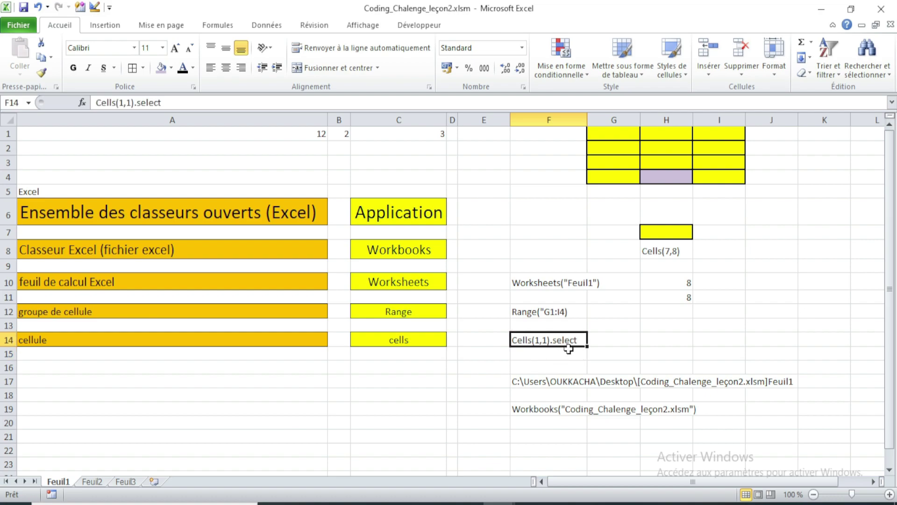
- Recheck F14, then review cells A1, H11 and A1 again
double_click(567, 339)
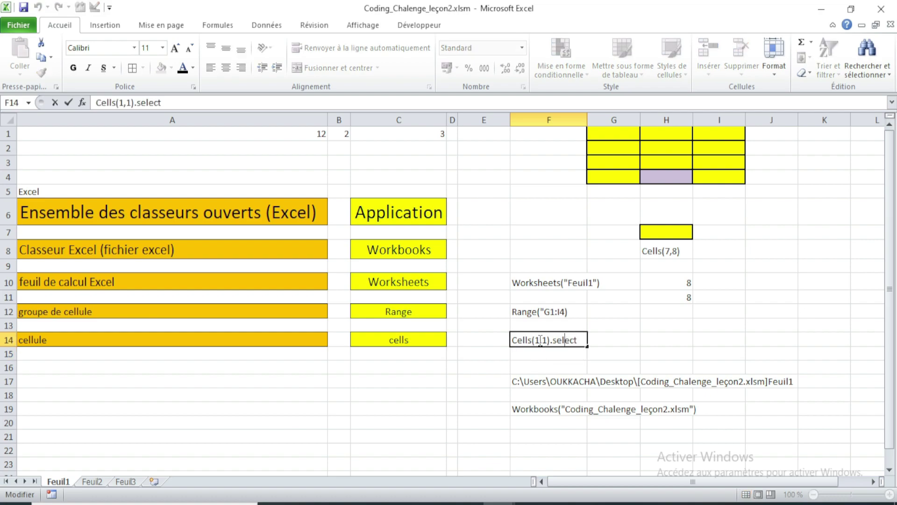
left_click(185, 136)
left_click(559, 341)
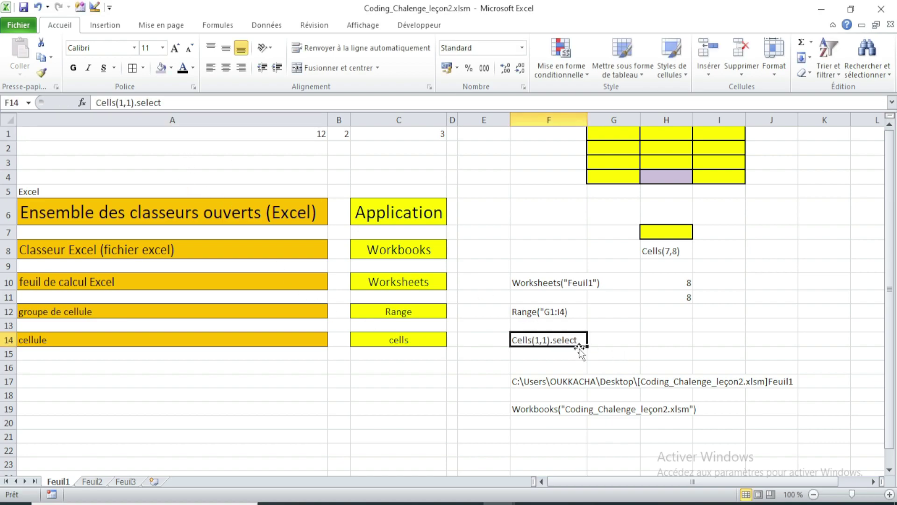
left_click(224, 134)
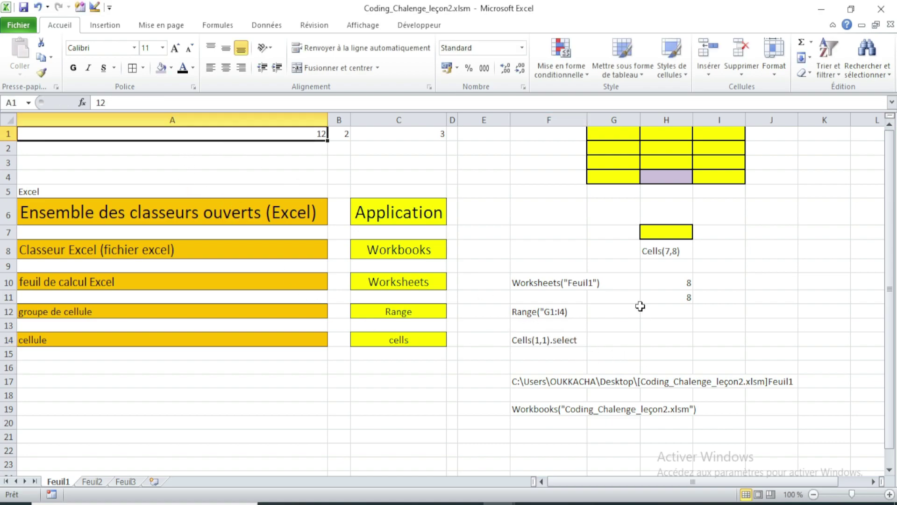
left_click(649, 297)
left_click(306, 136)
- Select G14, switch to the Feuil2 sheet and select cell C11
left_click(602, 338)
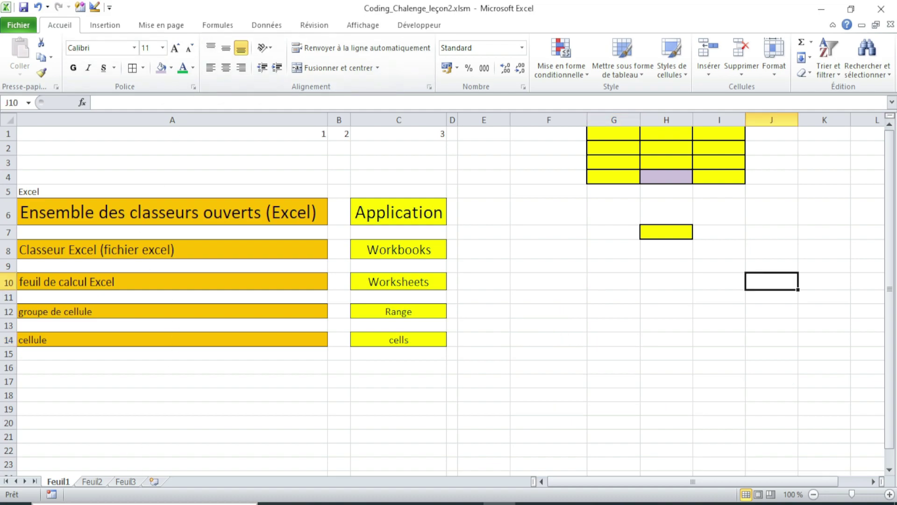
left_click(92, 481)
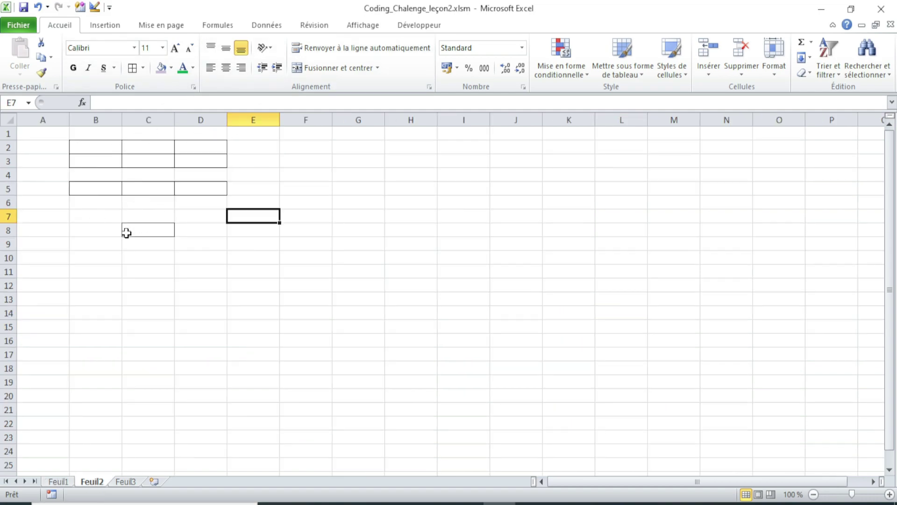
left_click(136, 270)
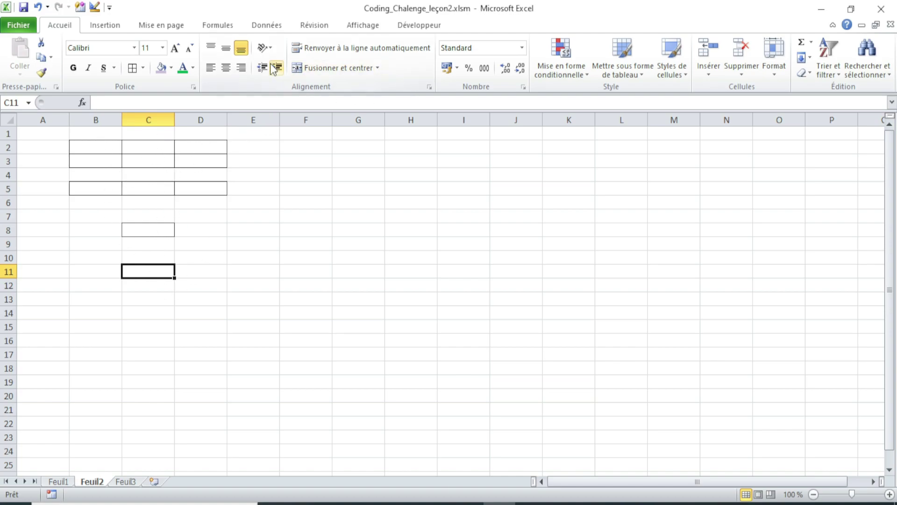
- Open the Visual Basic editor and insert a standard module into the project from Feuil2's right-click menu
left_click(80, 7)
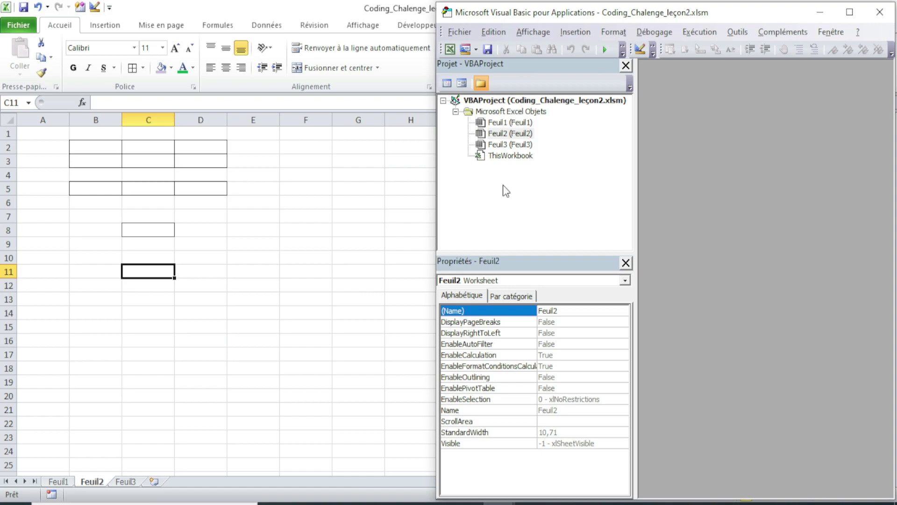
left_click(476, 53)
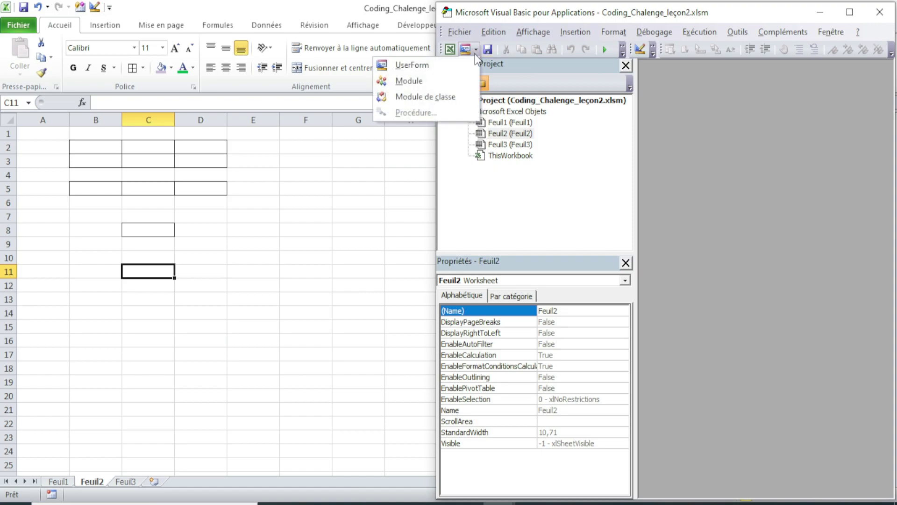
left_click(476, 51)
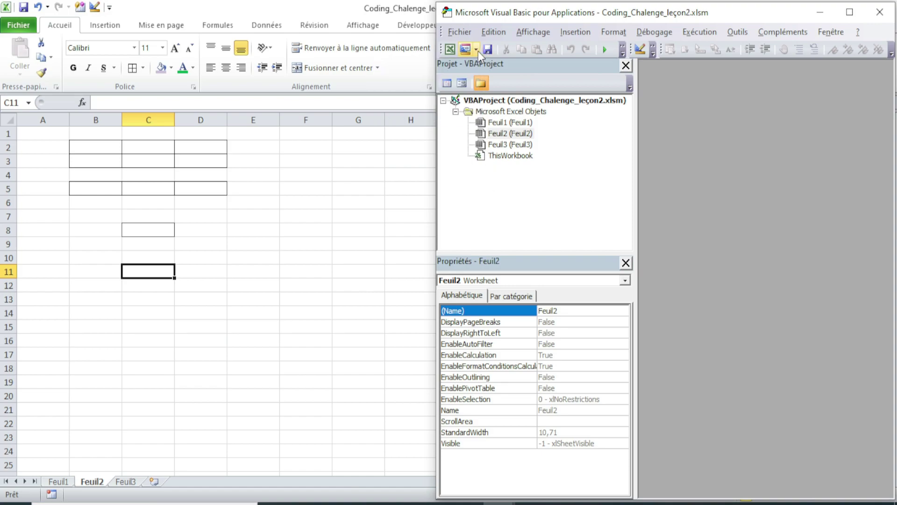
left_click(475, 51)
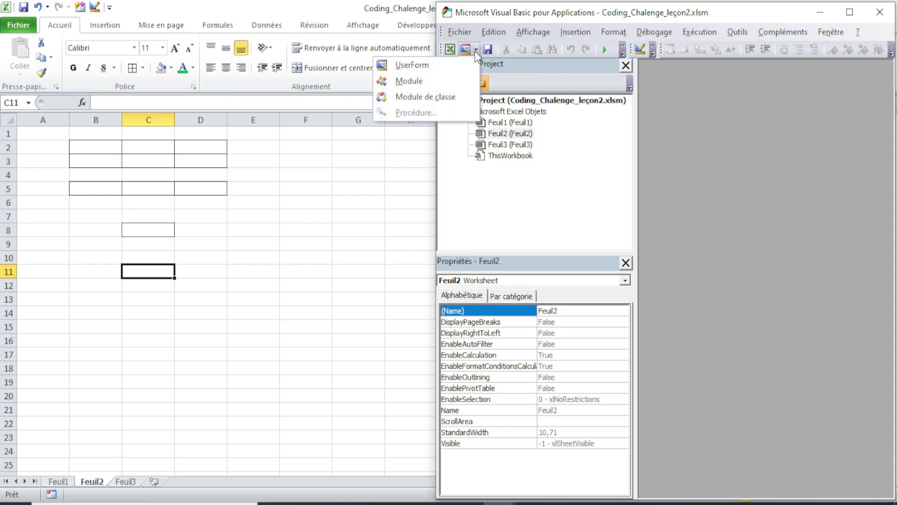
left_click(412, 85)
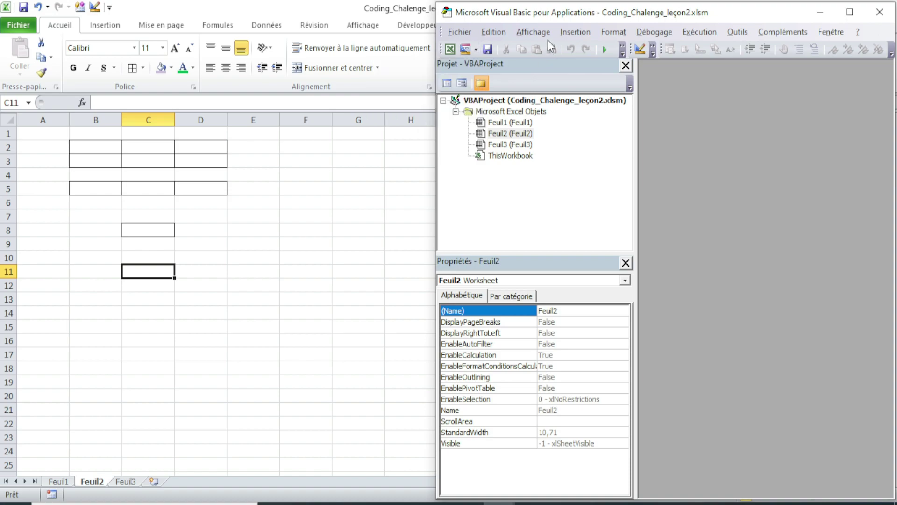
left_click(579, 29)
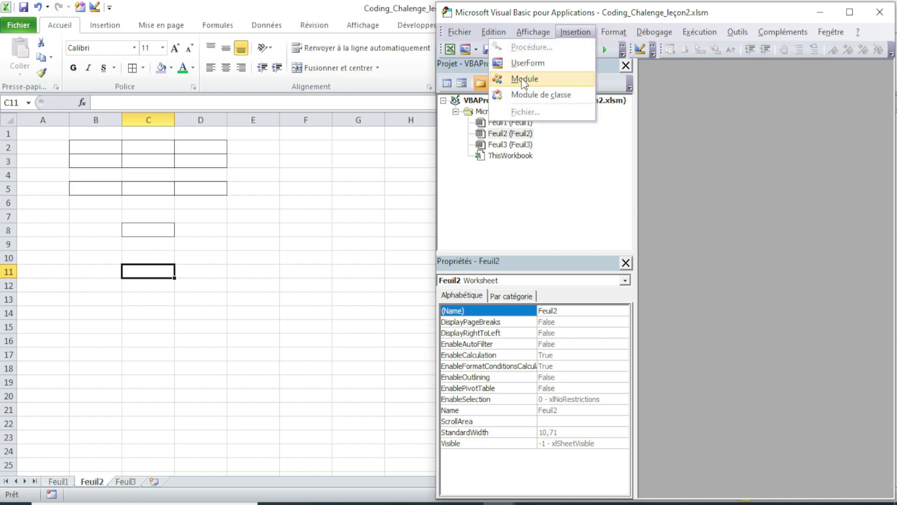
left_click(517, 185)
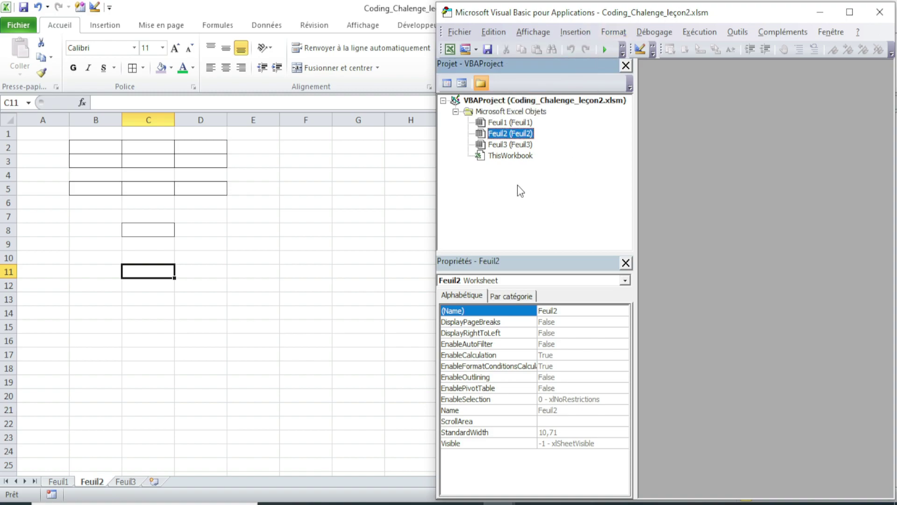
right_click(520, 188)
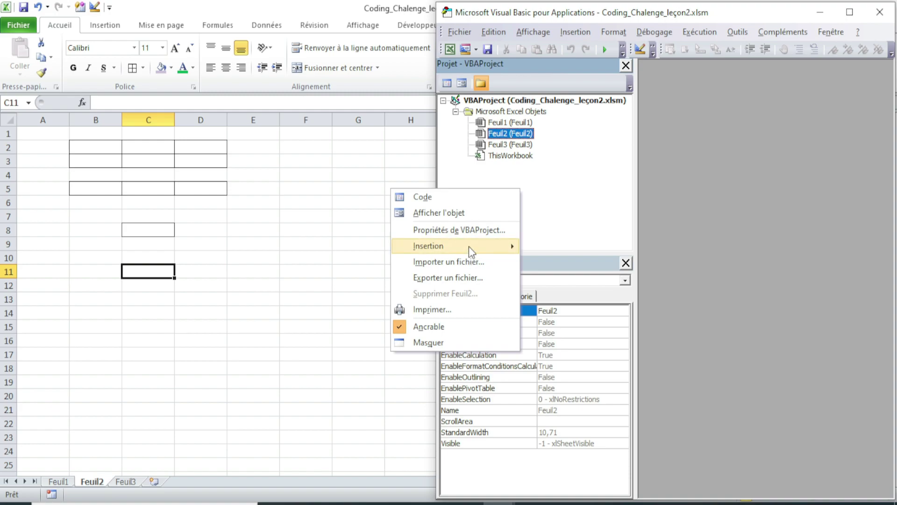
mouse_move(428, 246)
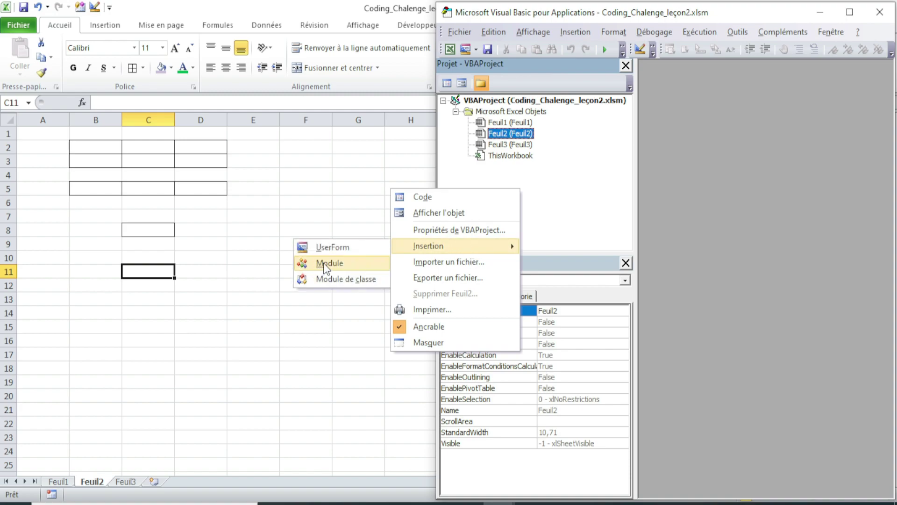
left_click(324, 263)
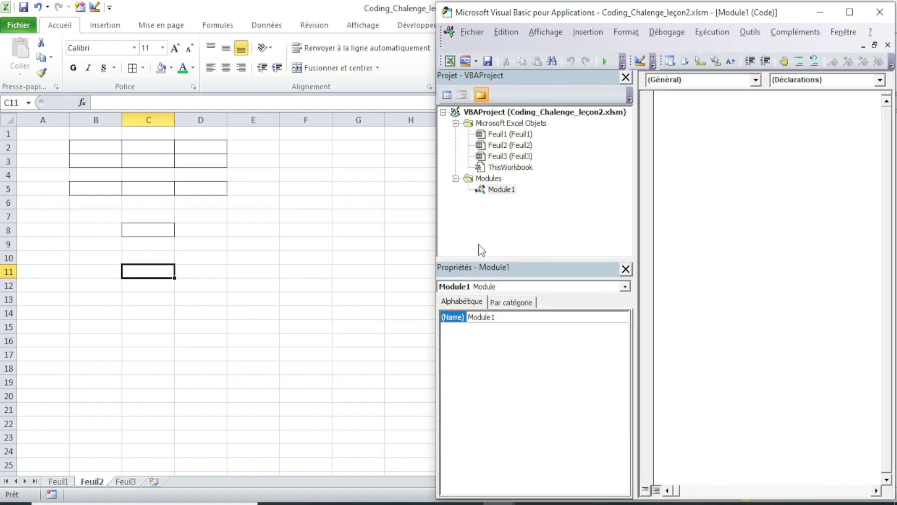
- Select Module1 and close the Project and Properties panes to widen the code area
left_click(501, 190)
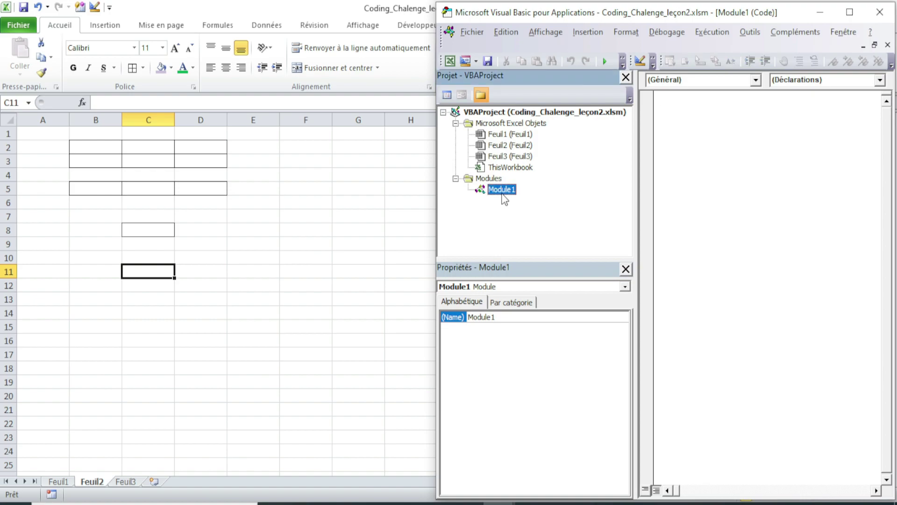
left_click(796, 142)
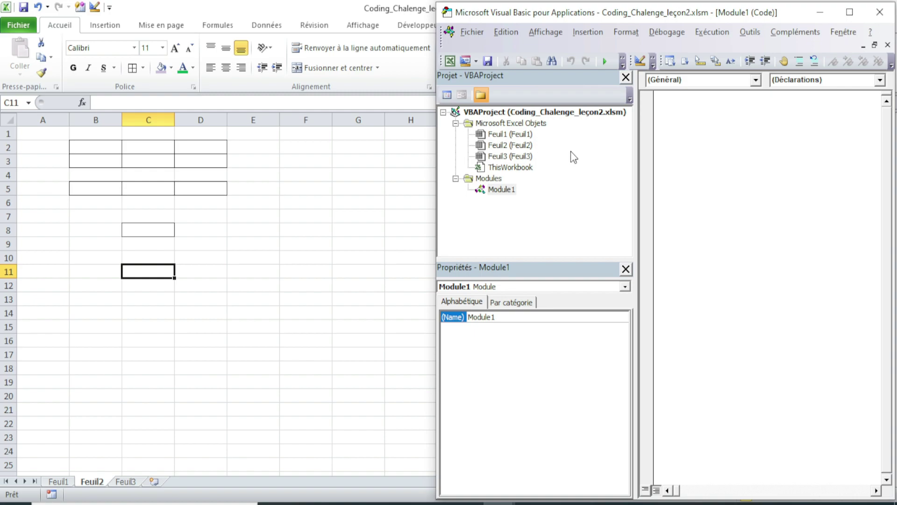
left_click(625, 78)
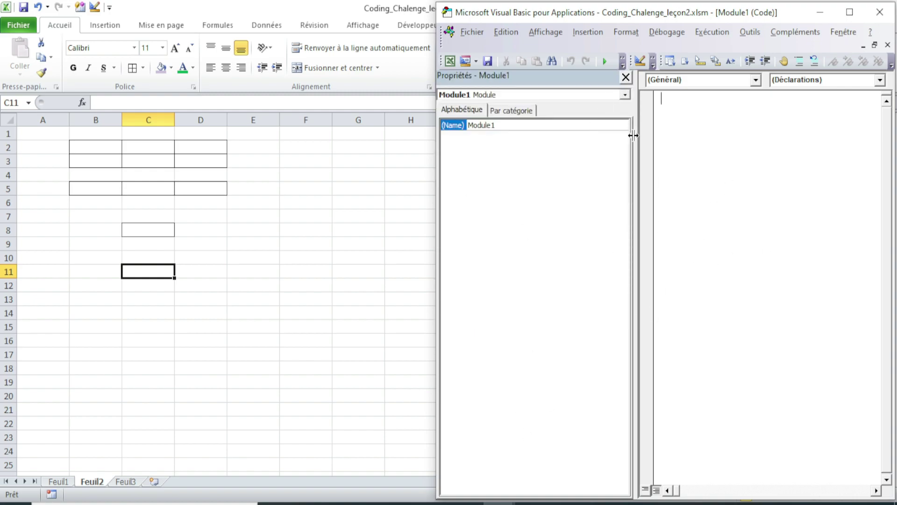
left_click(625, 78)
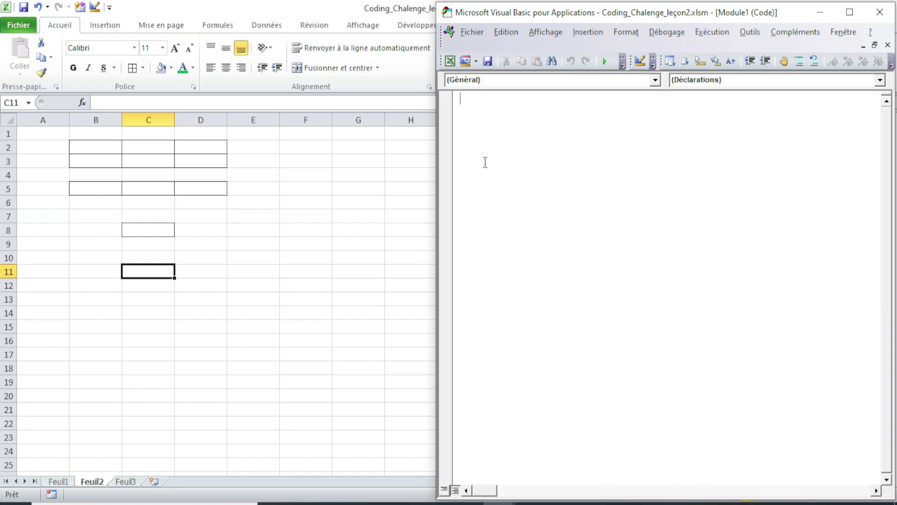
- Type Sub MaProcedure() in Module1 so End Sub is added automatically
type("sub")
type("M")
type("aPro")
type("cedure")
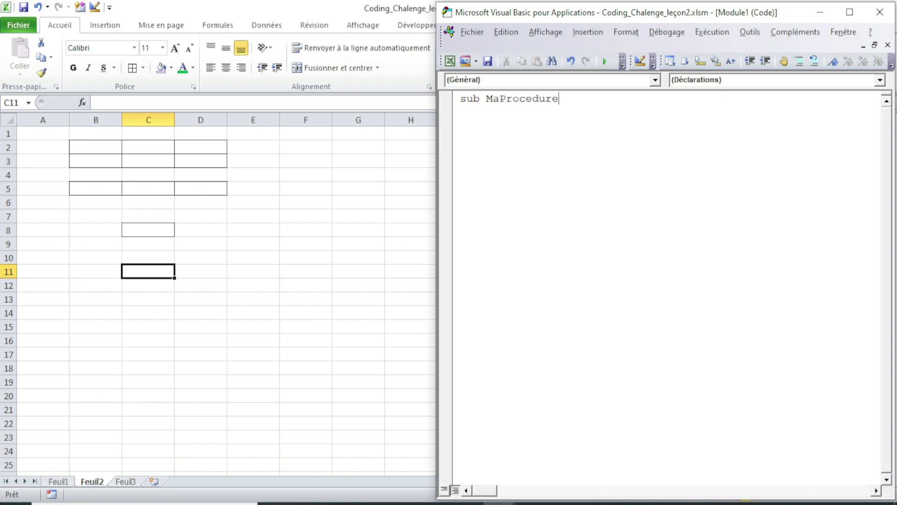
type("(à")
key("BackSpace")
type(")")
key("Return")
- Inspect the procedure by highlighting the Sub line, End Sub line, name and parentheses
left_click(453, 126)
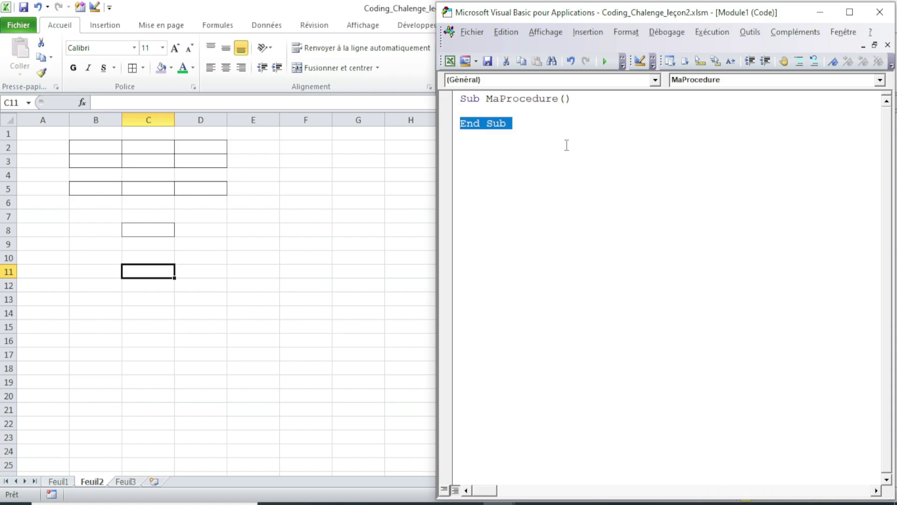
left_click(547, 128)
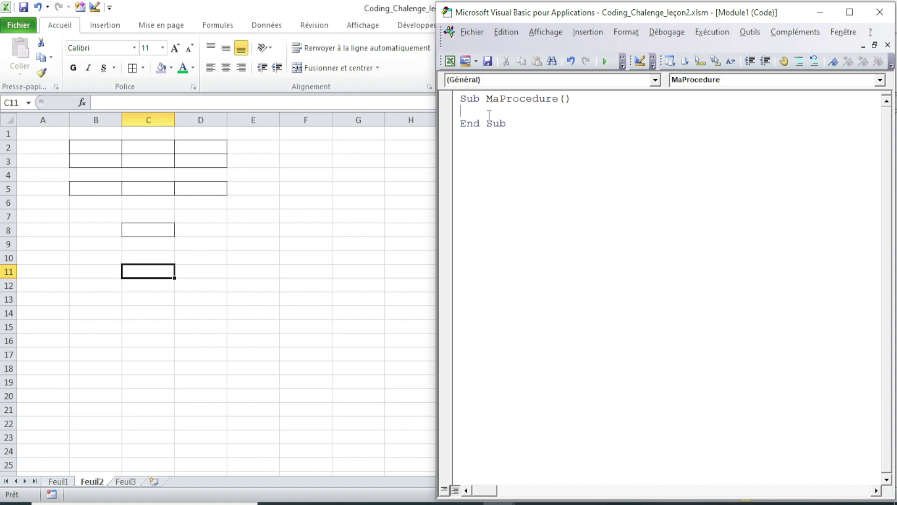
left_click(461, 112)
left_click_drag(460, 99, 499, 99)
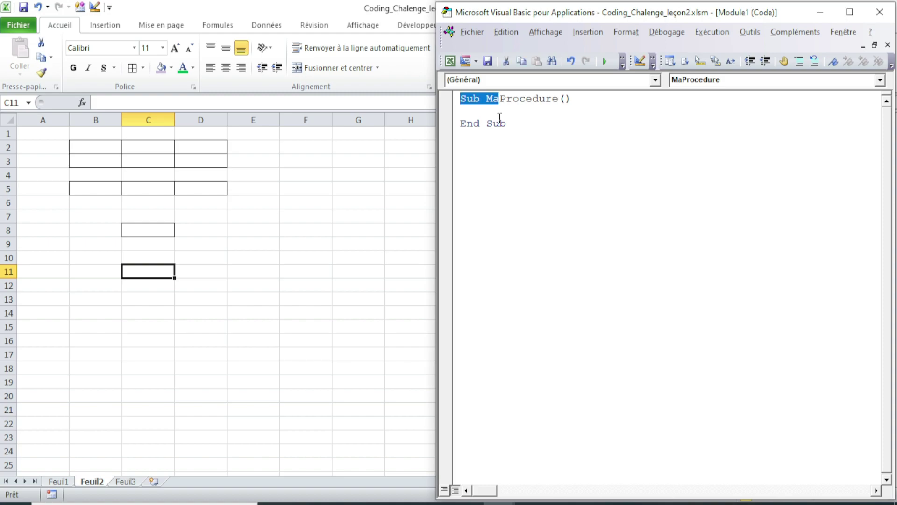
left_click(461, 123)
left_click_drag(461, 123, 534, 124)
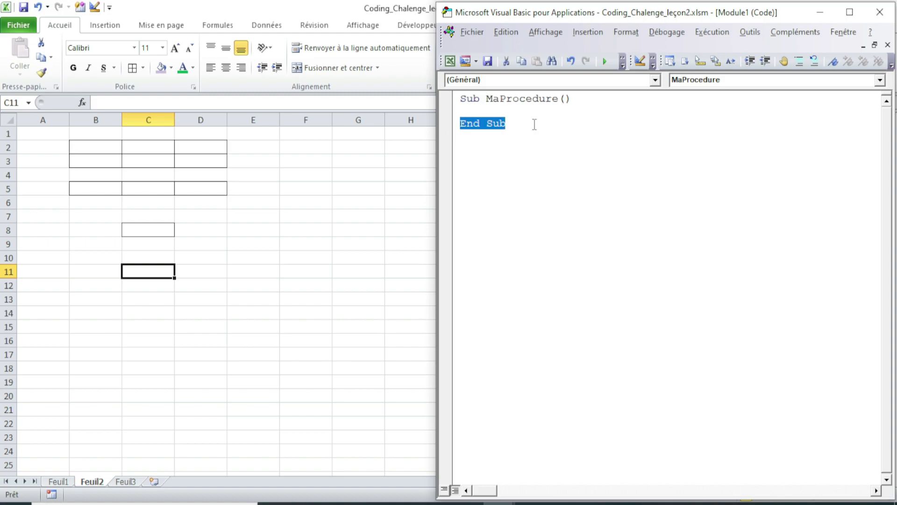
double_click(509, 98)
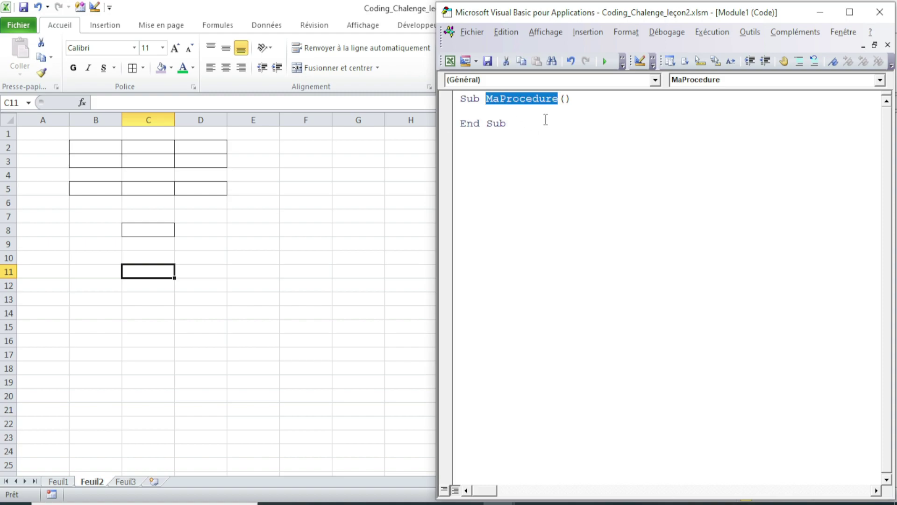
left_click(564, 99)
double_click(567, 99)
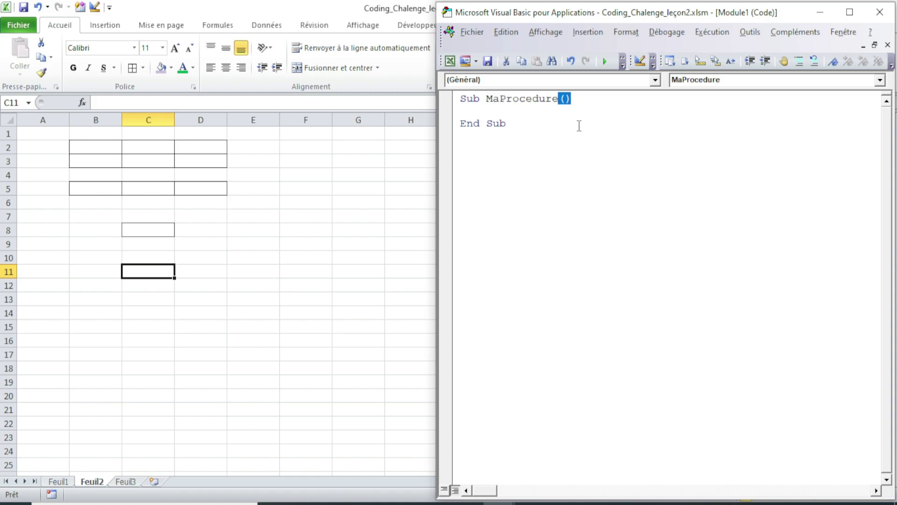
left_click(567, 100)
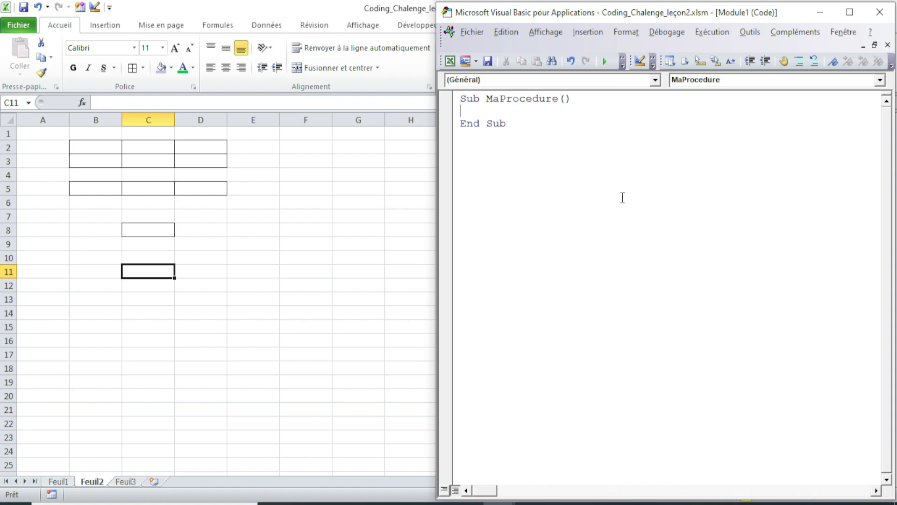
- Write range("B2") as the first line inside Sub MaProcedure
type("ran")
type("ge(")
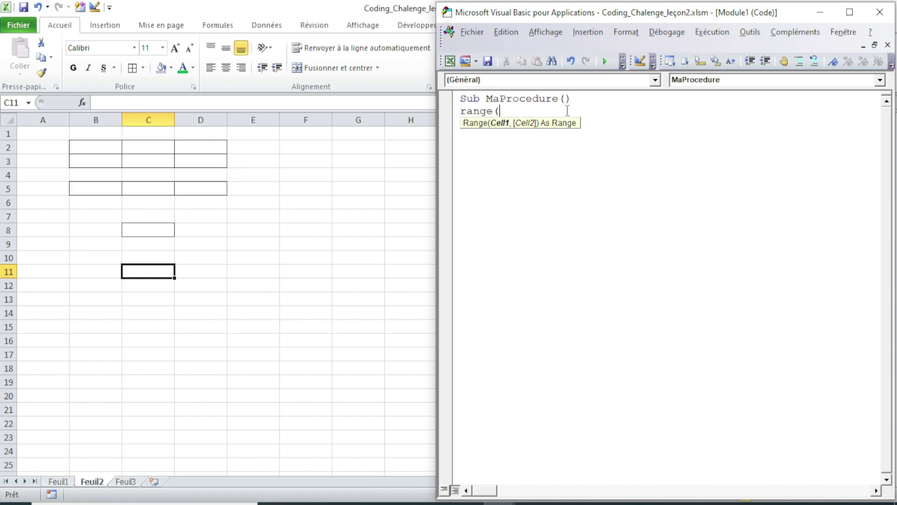
type("\"")
type("B2\"")
type(")")
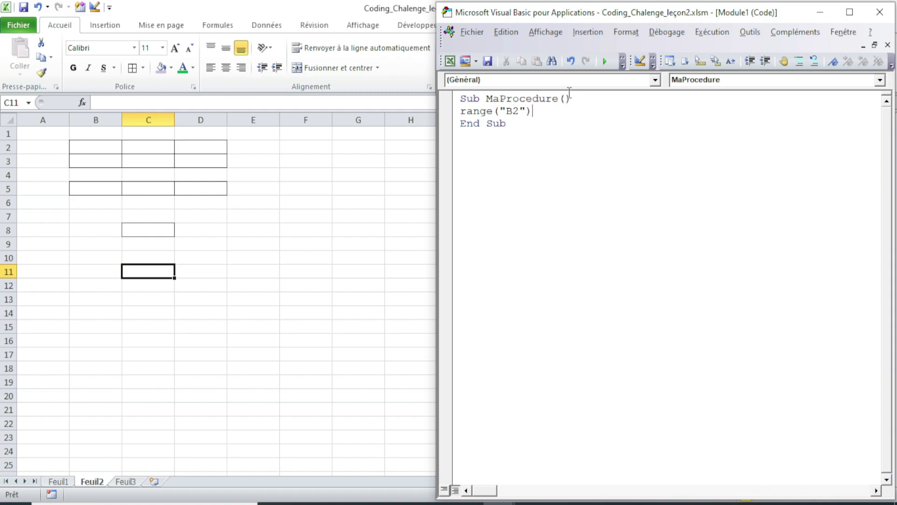
left_click_drag(460, 111, 540, 110)
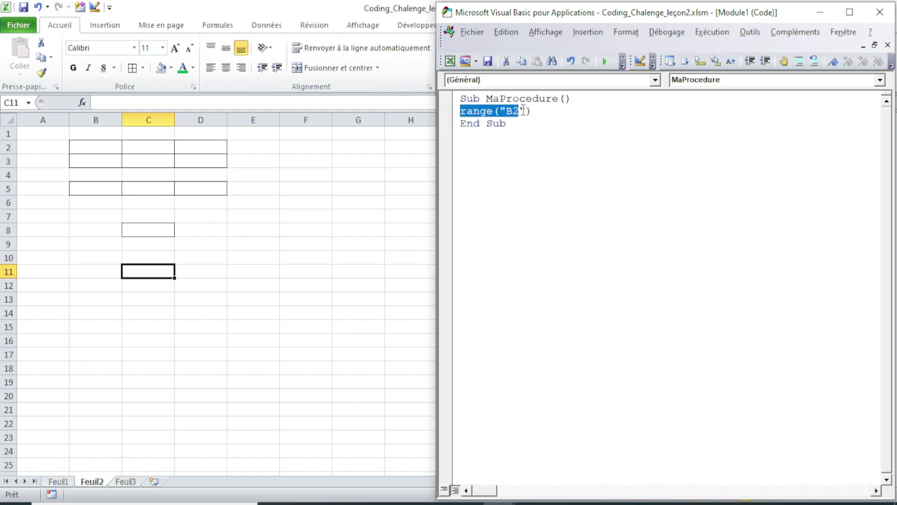
left_click(488, 110)
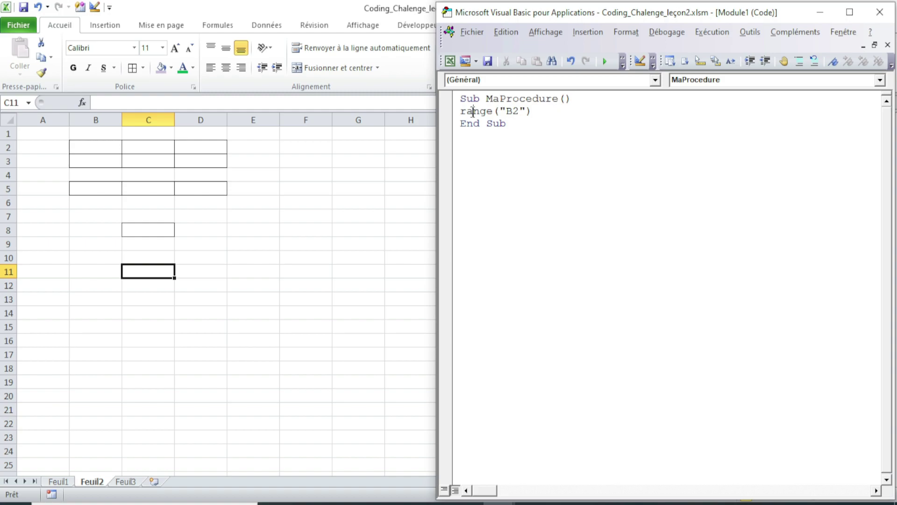
left_click_drag(460, 111, 536, 111)
left_click(488, 111)
left_click_drag(461, 111, 554, 114)
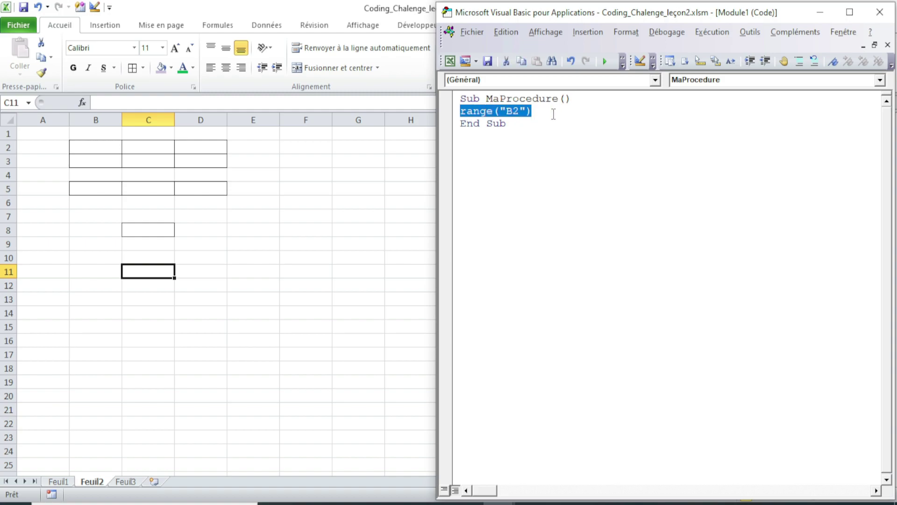
left_click(540, 113)
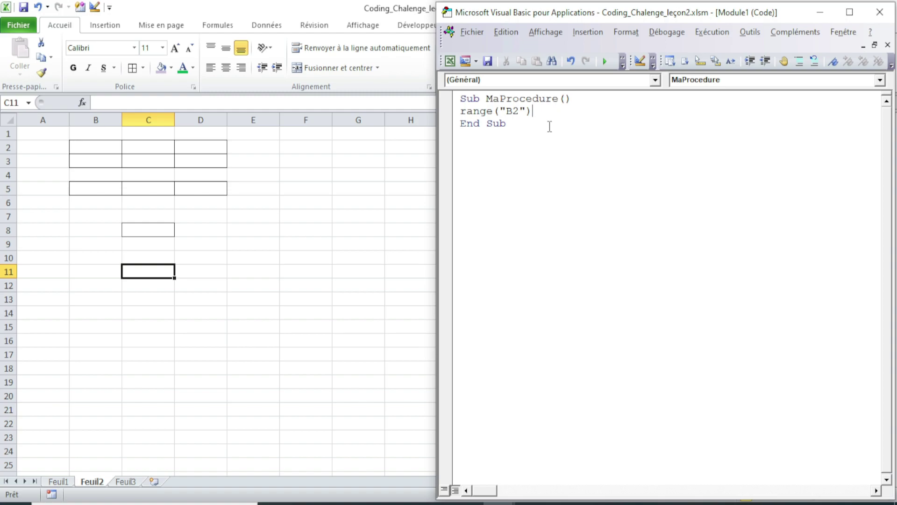
- Add the comment line 'affecter la valeur de Nom à la cellule B2' above the range line
type(".")
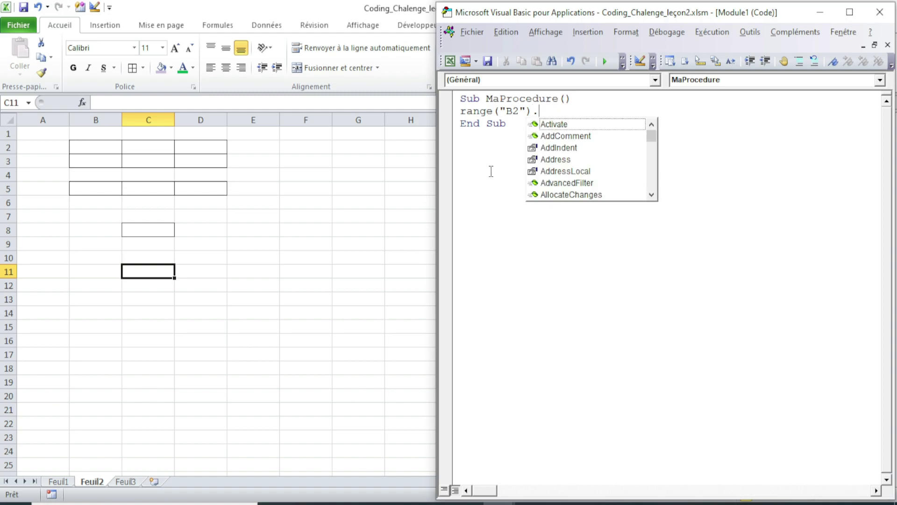
left_click(462, 110)
key("Return")
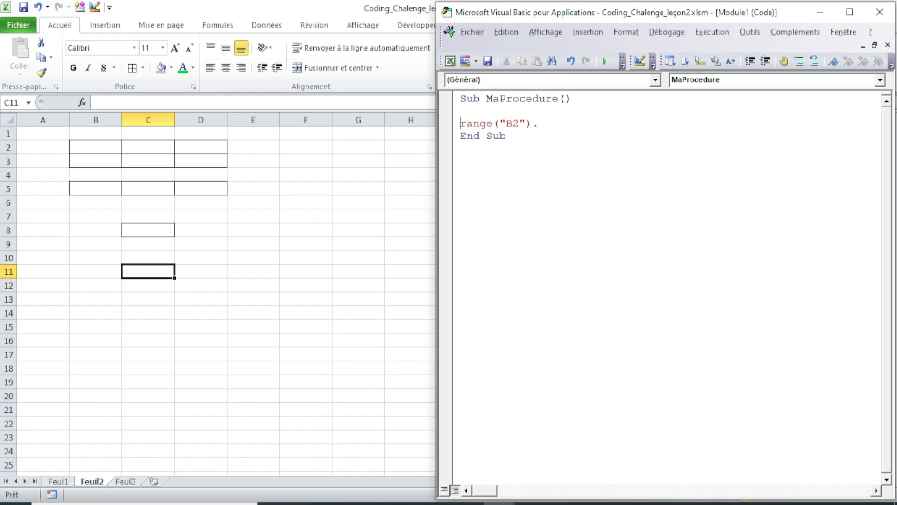
left_click(477, 113)
type("'a")
type("ffecter ")
type("la val")
type("eur de ")
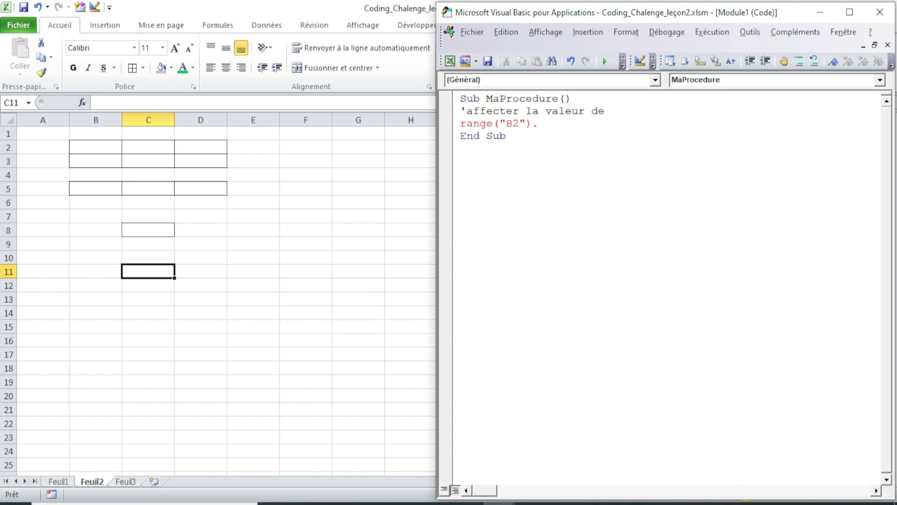
type("Nom à l")
type("a ce")
type("llule")
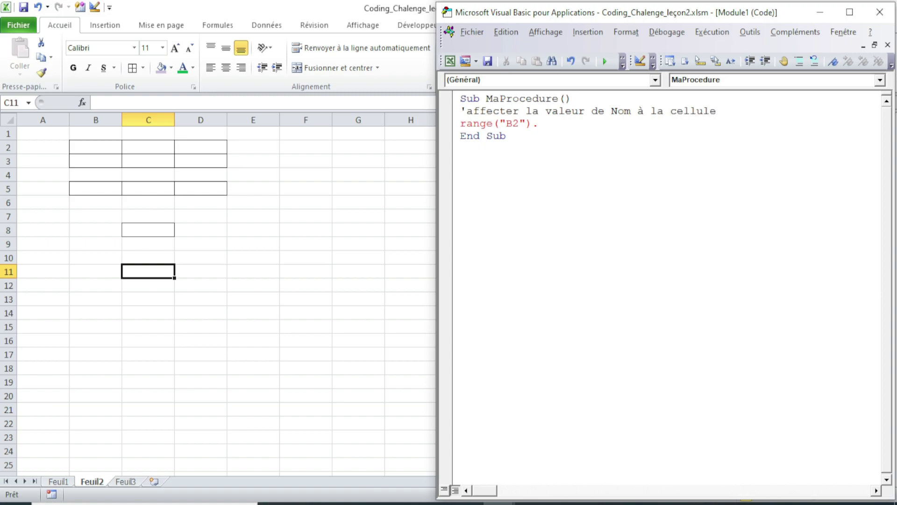
type(" B2")
left_click(639, 166)
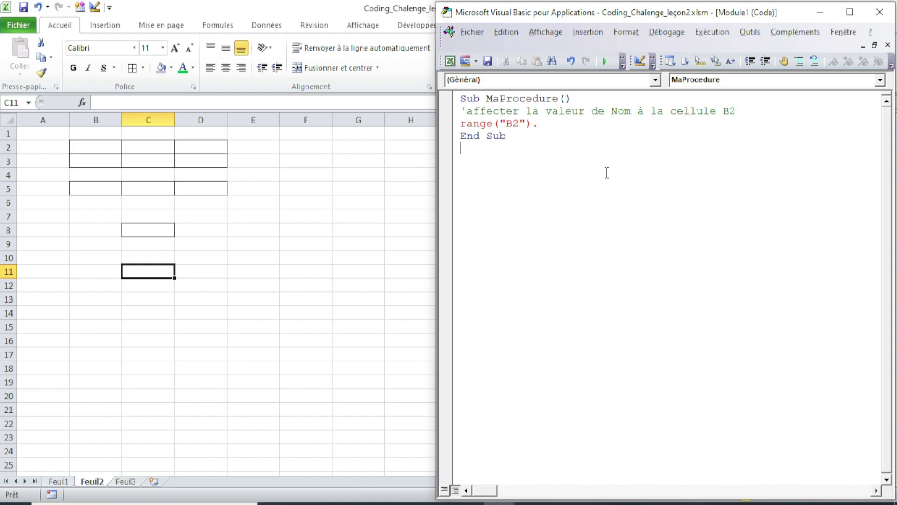
left_click(502, 110)
left_click_drag(502, 110, 603, 112)
left_click(545, 113)
- Extend the range line to range("B2").value
key("Right")
key("Right")
key("Right")
key("Right")
key("Right")
key("Right")
type("va")
type("u")
key("BackSpace")
type("lue")
left_click_drag(462, 123, 591, 123)
left_click(579, 123)
double_click(554, 123)
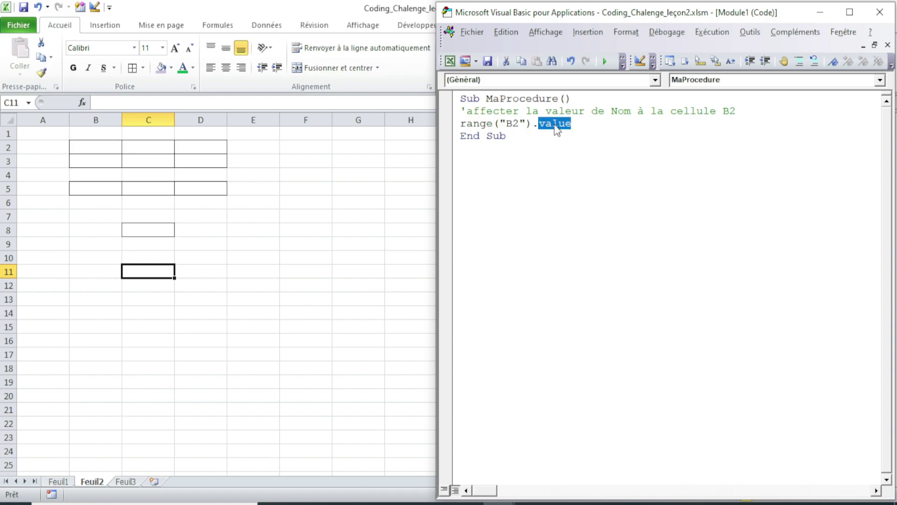
double_click(469, 124)
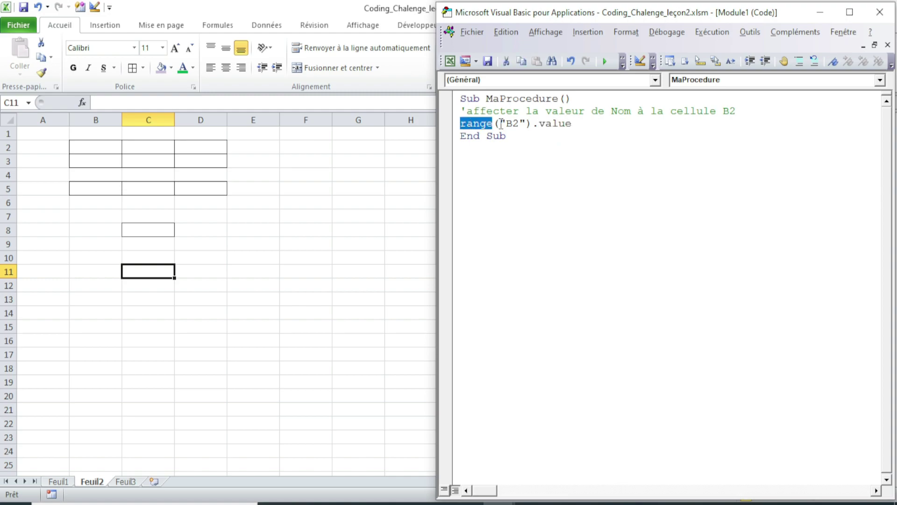
left_click_drag(469, 124, 538, 125)
left_click(564, 123)
double_click(564, 123)
double_click(552, 123)
left_click_drag(477, 124, 527, 125)
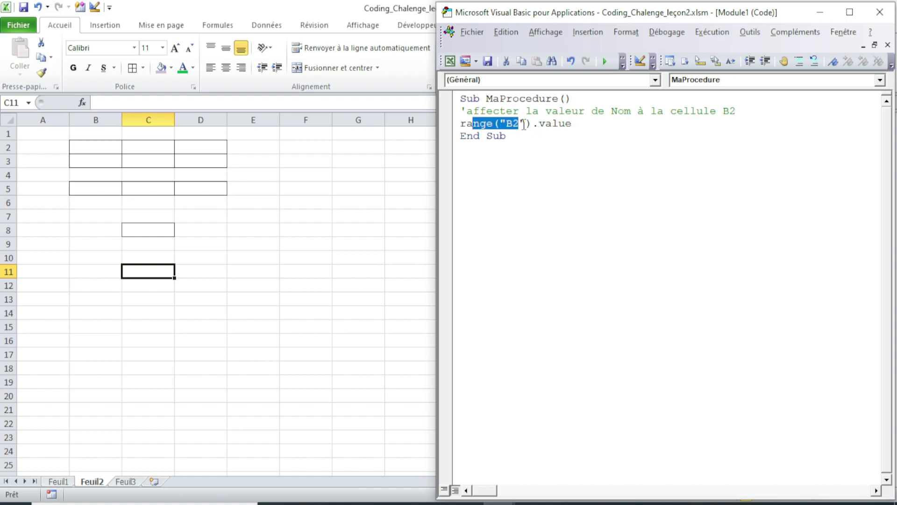
left_click(583, 123)
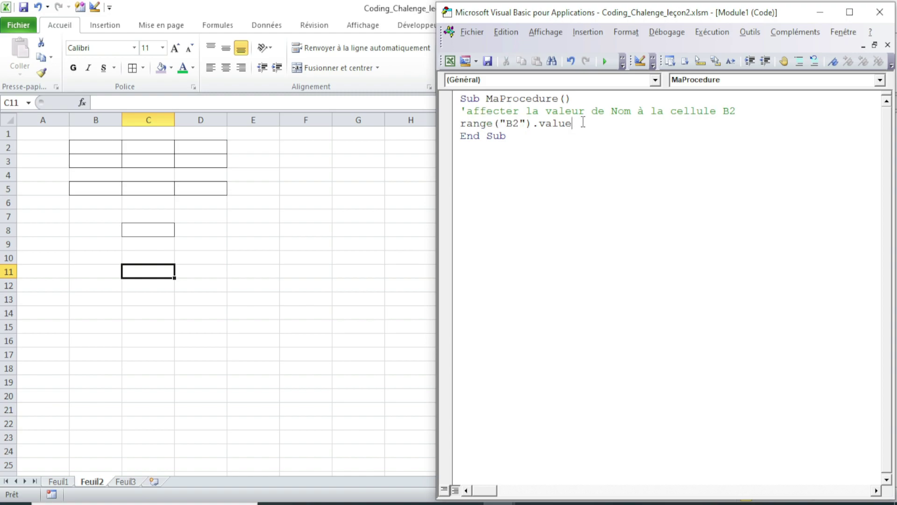
- Complete the statement as Range("B2").Value = "Nom"
type("=")
type("Nom")
double_click(585, 124)
key("Left")
type("\"")
left_click(621, 124)
type("\"")
key("Return")
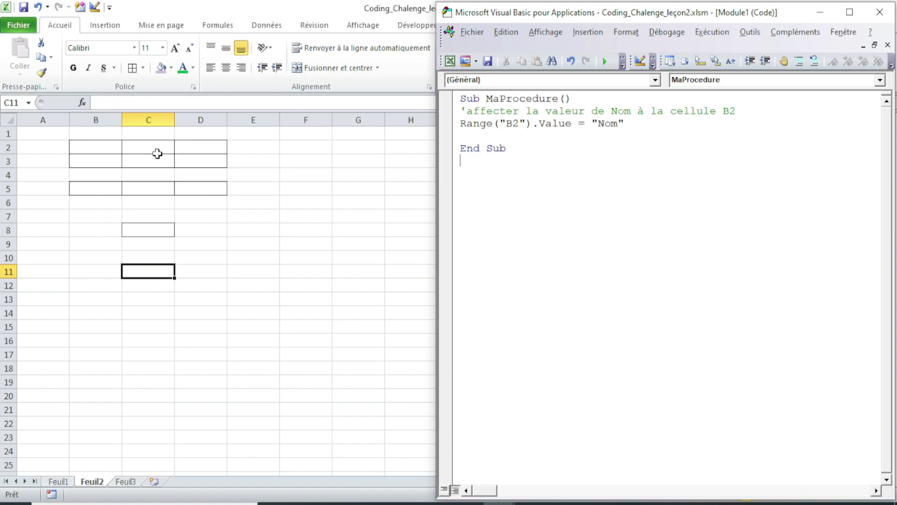
- Put Excel back on the left half and duplicate the Range("B2") line below it
left_click(104, 145)
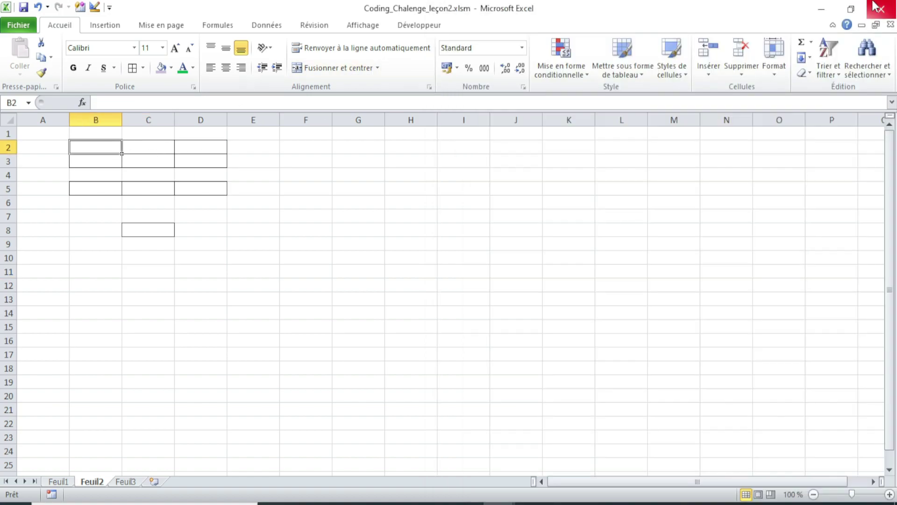
left_click(850, 8)
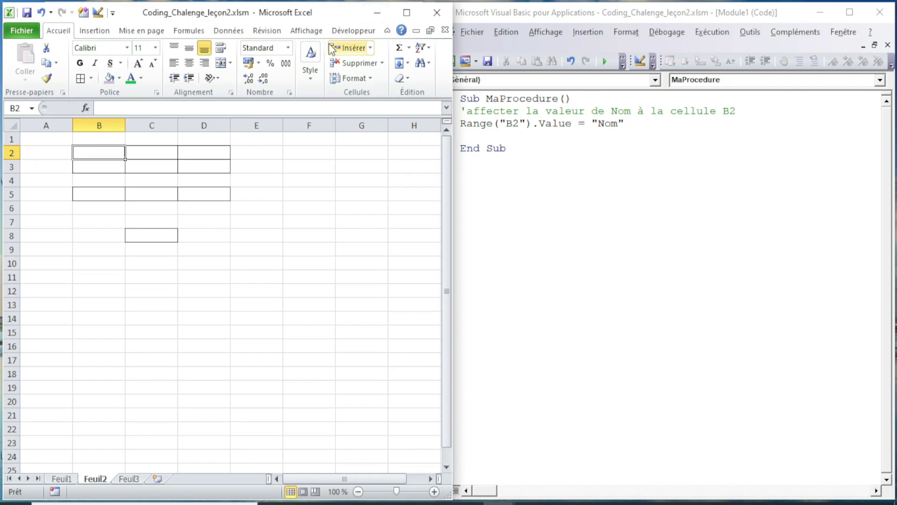
left_click(562, 138)
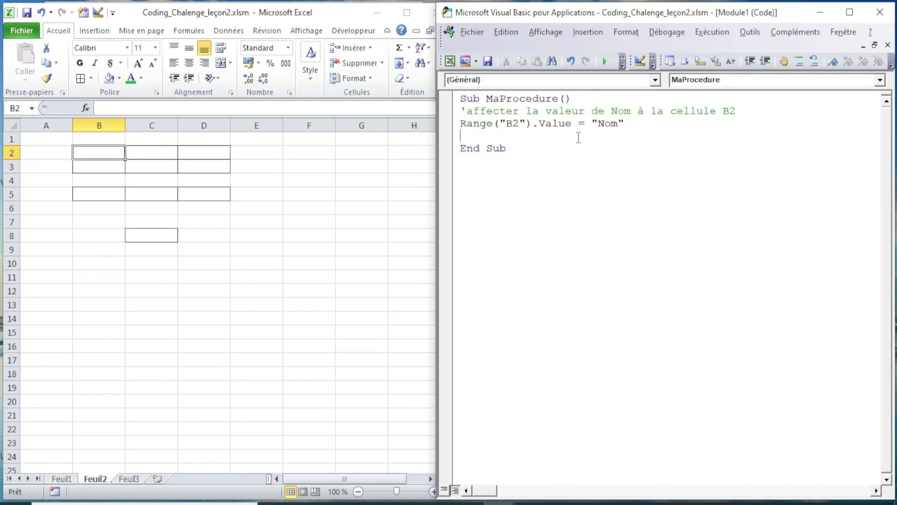
left_click_drag(461, 124, 665, 123)
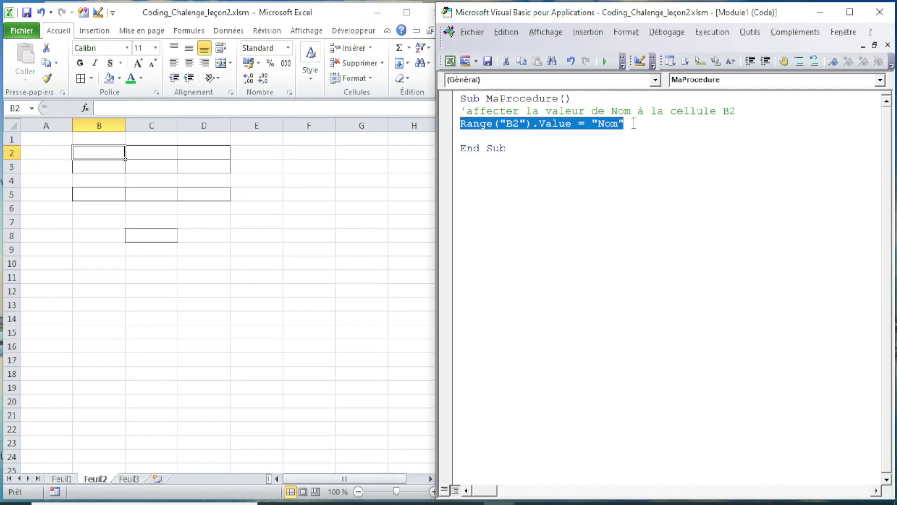
key("ctrl+c")
left_click(483, 136)
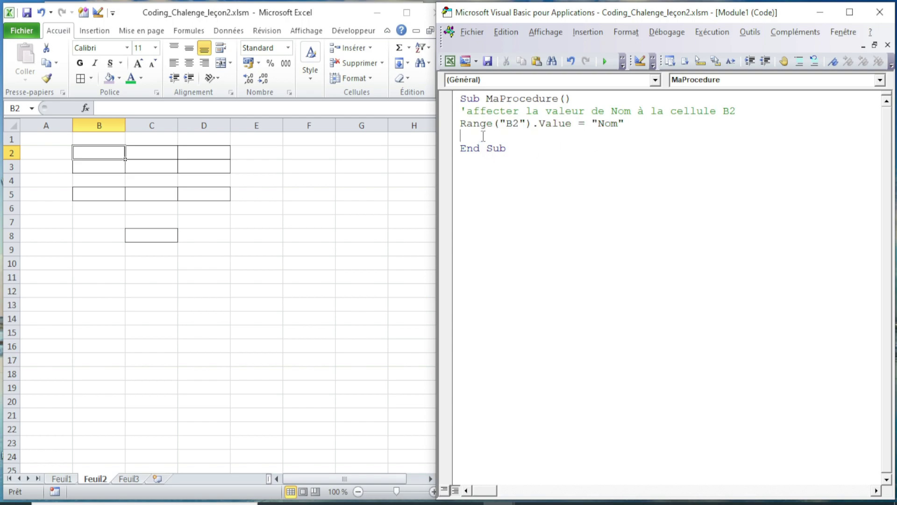
key("ctrl+v")
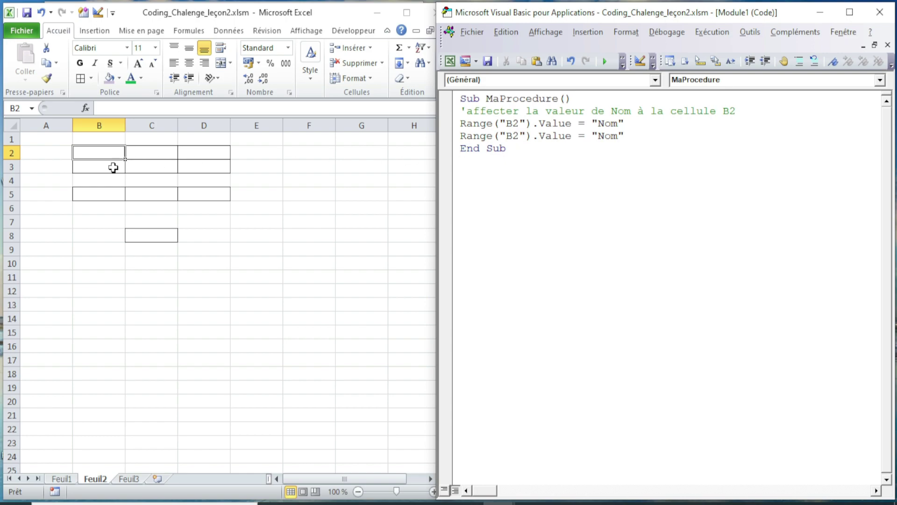
- Change the duplicate to Range("C2").Value = "Prénom" and add a blank line after it
left_click(156, 152)
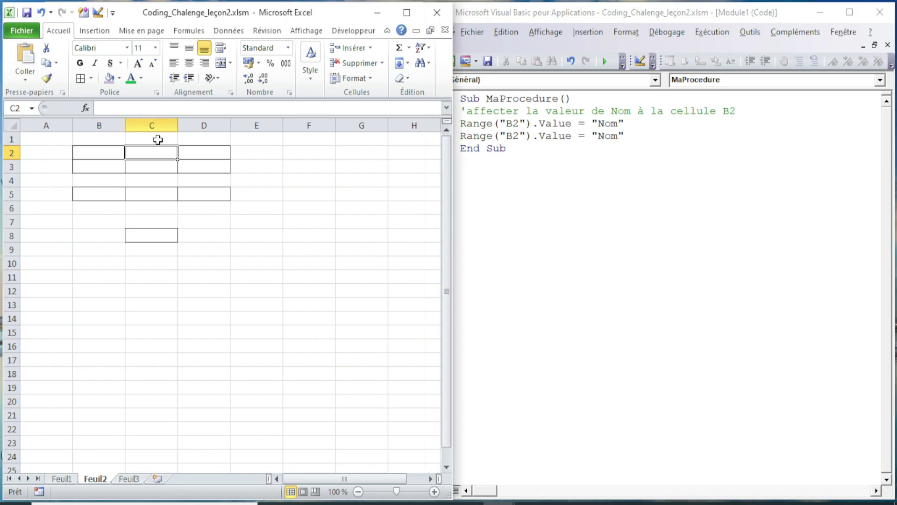
left_click(506, 137)
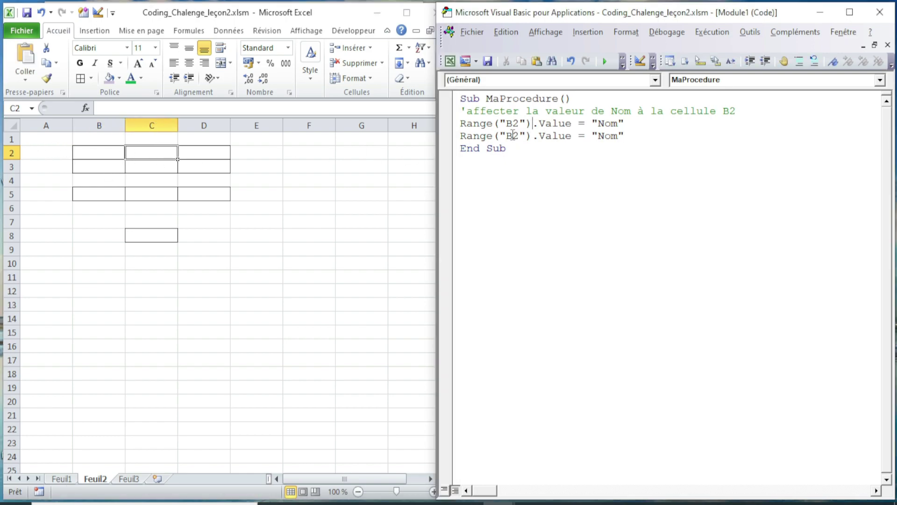
double_click(512, 136)
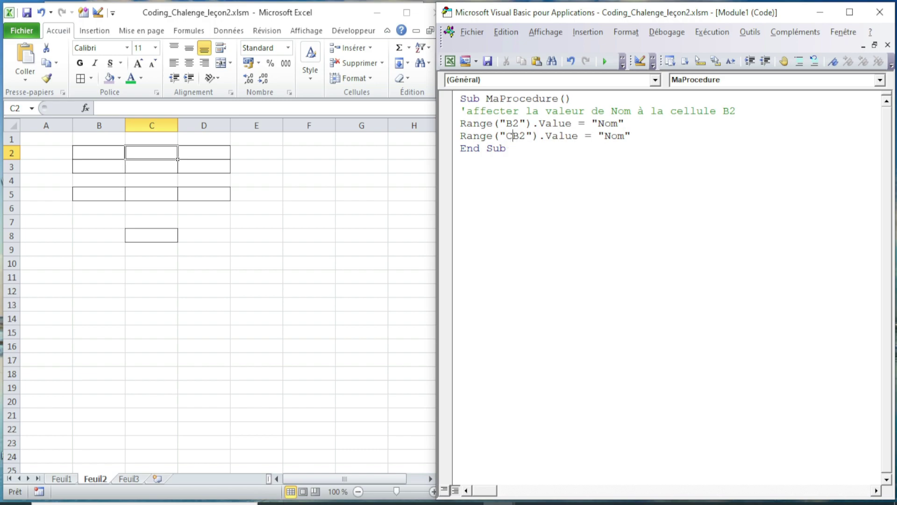
type("C2")
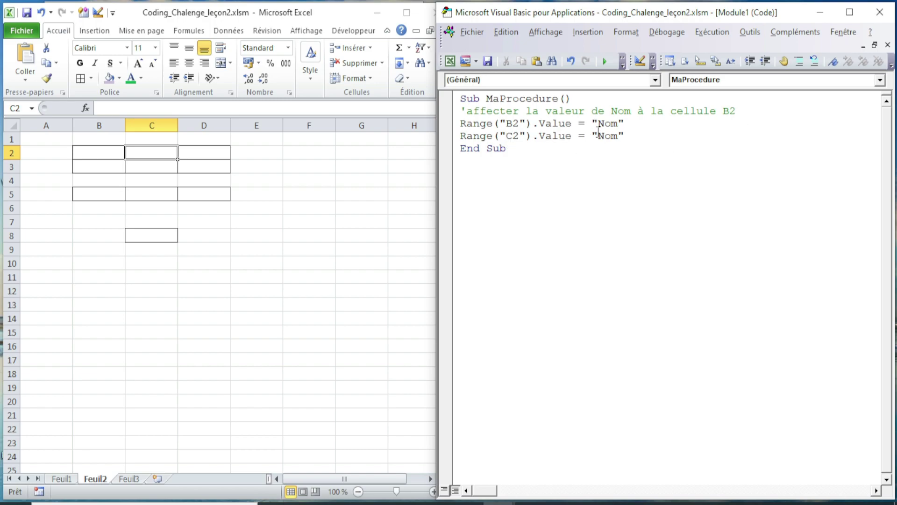
left_click(601, 135)
type("P")
type("rén")
type("om")
key("Delete")
key("Delete")
key("Delete")
left_click(653, 136)
key("Return")
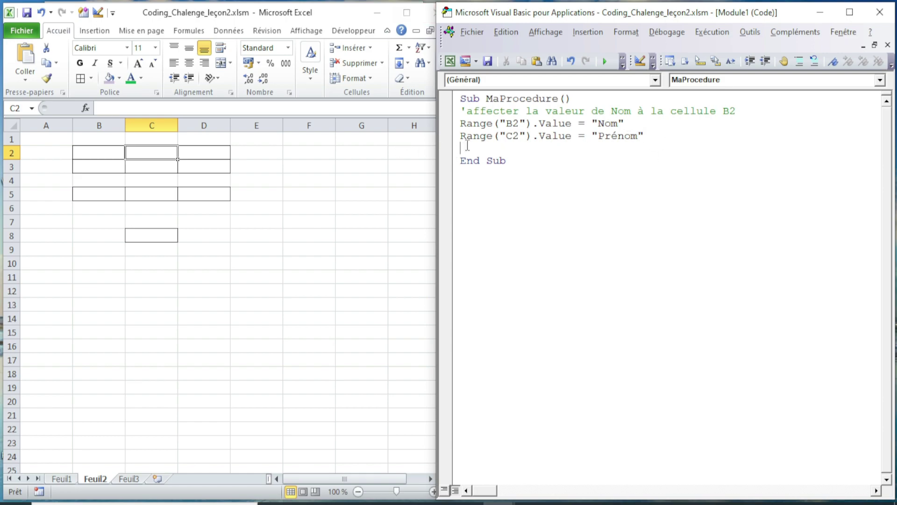
left_click_drag(461, 136, 673, 137)
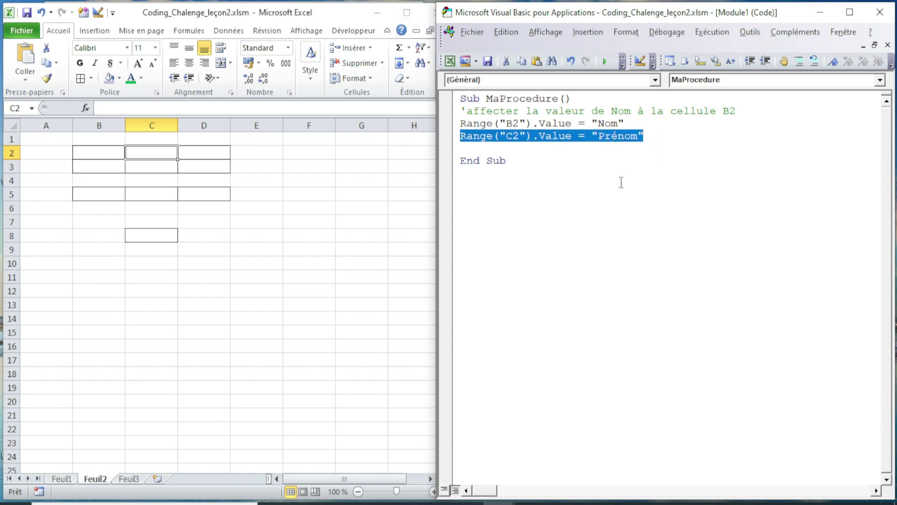
- Duplicate the C2 line and edit it to Range("D2").Value = "Age"
key("ctrl+c")
left_click(472, 148)
key("ctrl+v")
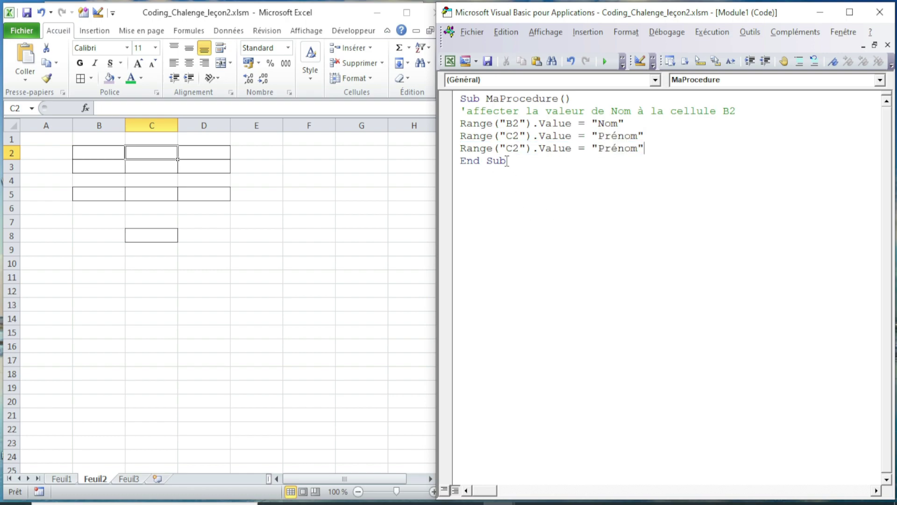
left_click(195, 153)
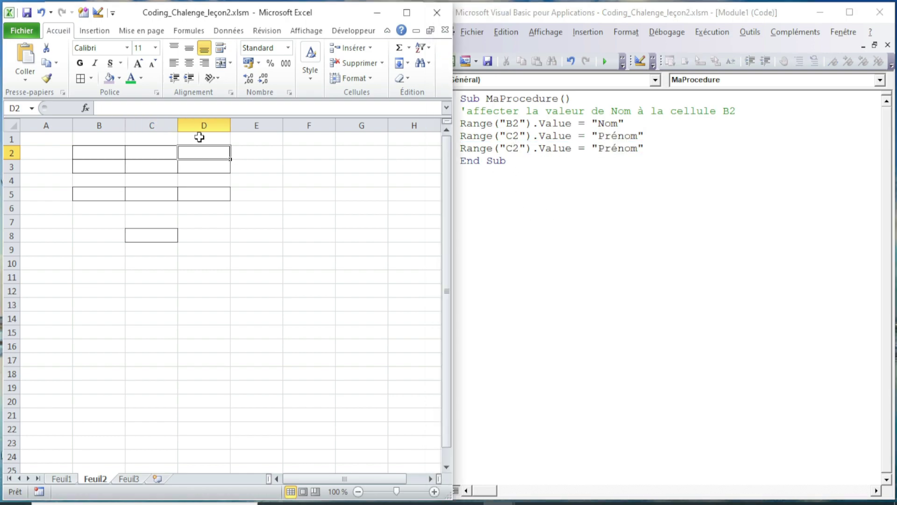
left_click(512, 148)
key("BackSpace")
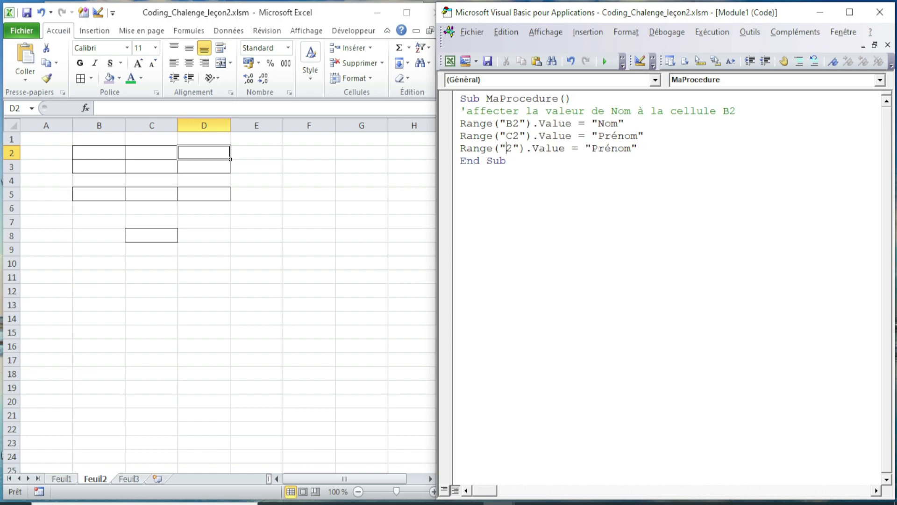
type("D")
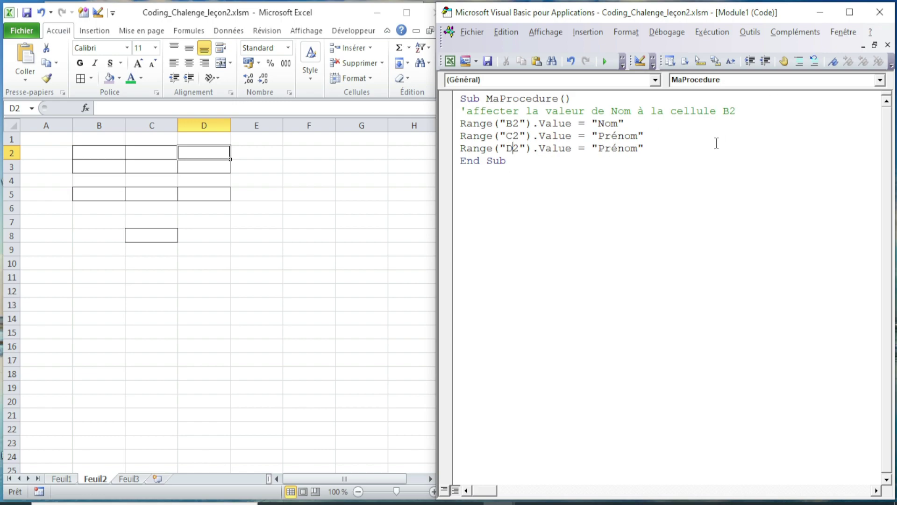
double_click(619, 150)
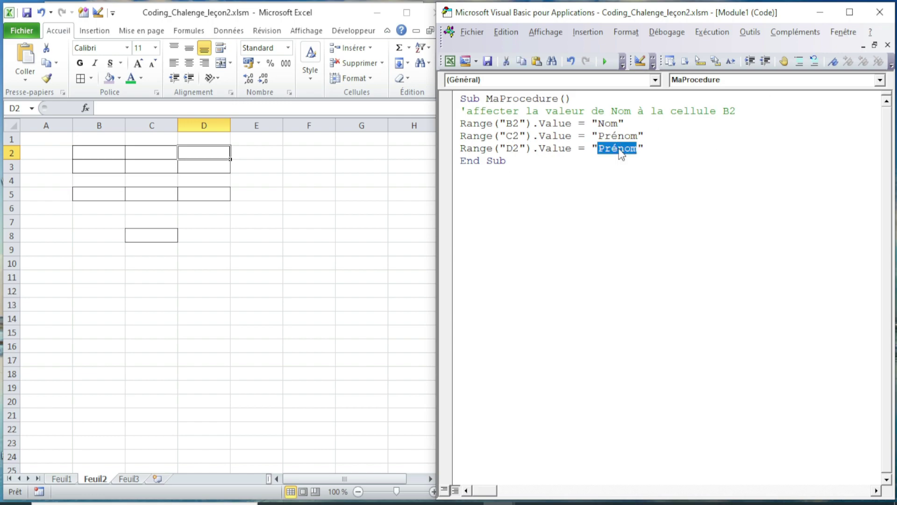
type("Age")
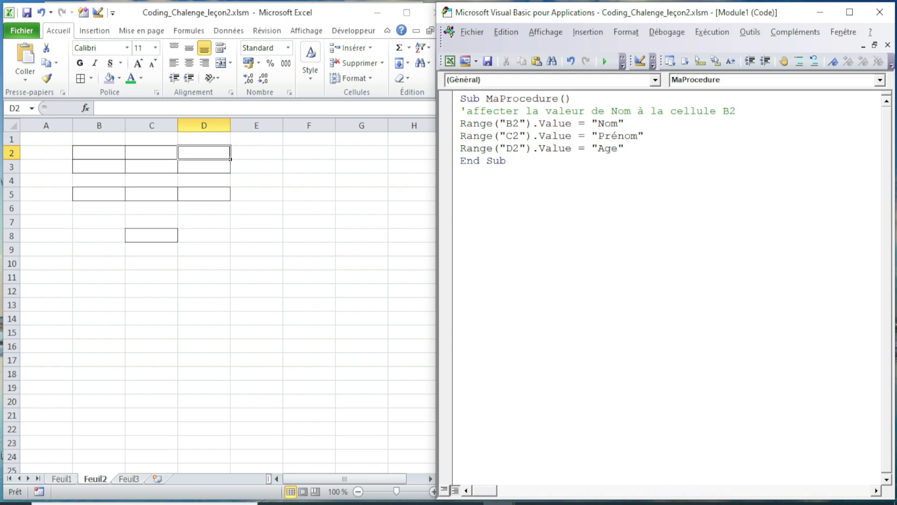
left_click(597, 181)
left_click(684, 149)
key("Return")
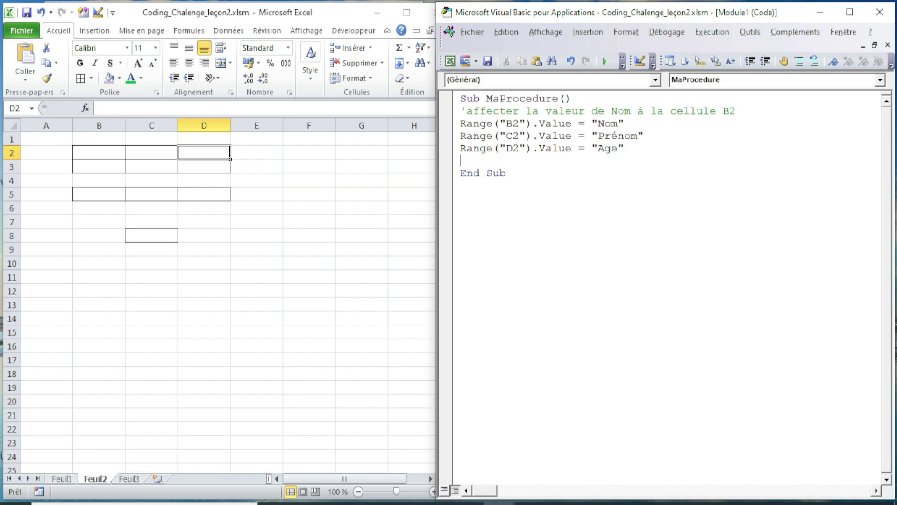
- Run MaProcedure from the editor to write the headers
left_click(97, 154)
left_click(205, 150)
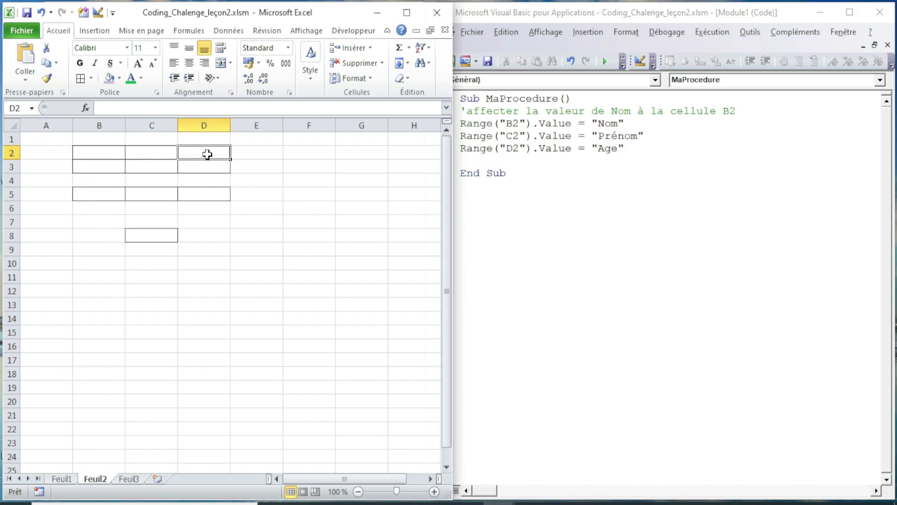
left_click(584, 159)
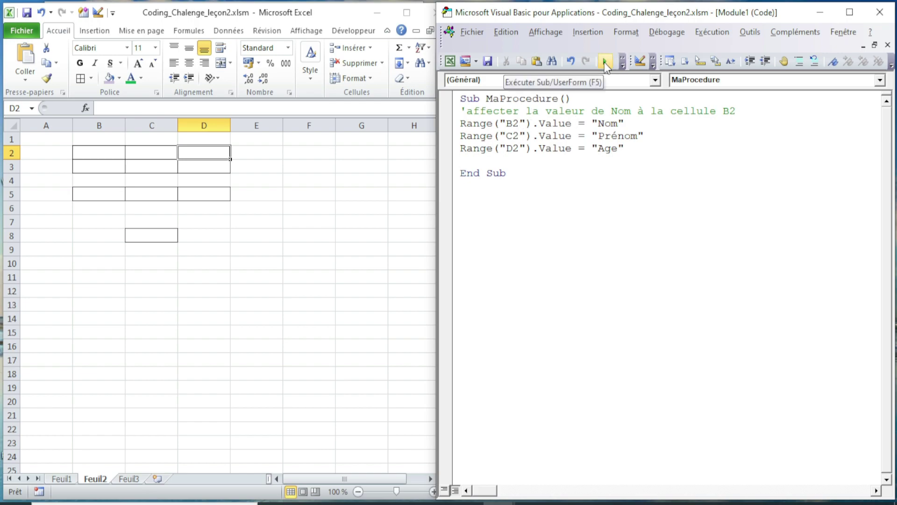
left_click(494, 123)
left_click(496, 207)
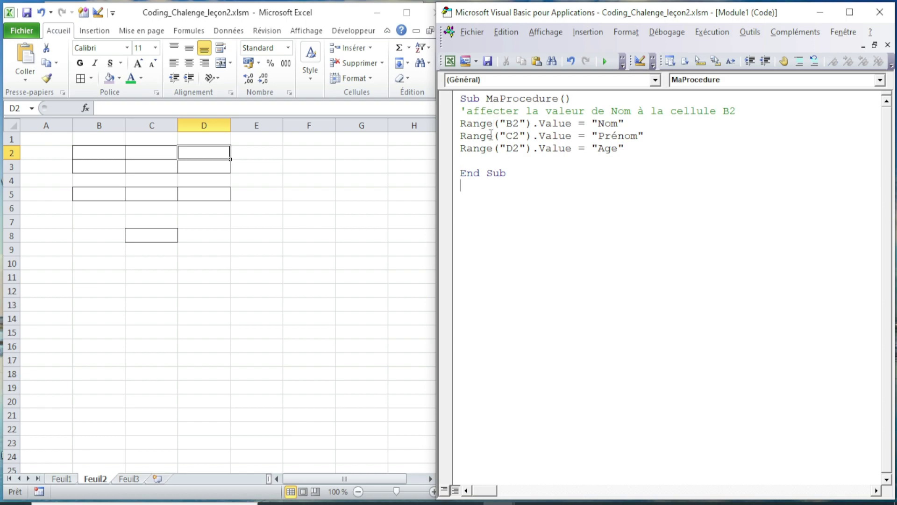
left_click(497, 122)
left_click(606, 61)
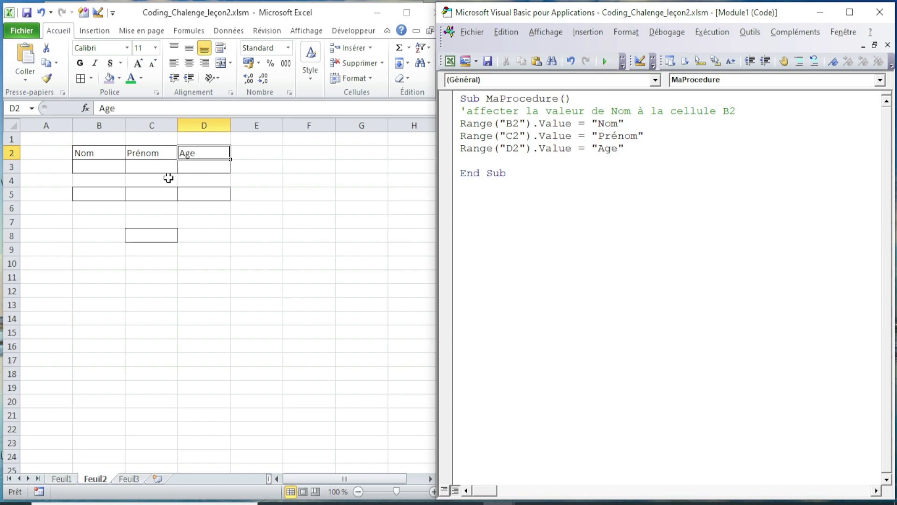
- Check the Nom, Prénom and Age headers in B2:D2 on the sheet
left_click(110, 155)
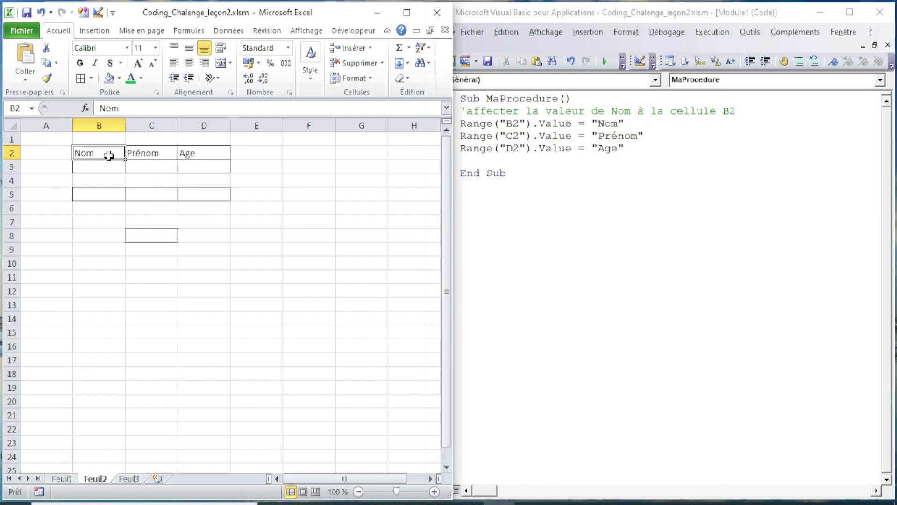
left_click(155, 156)
left_click(196, 154)
left_click(213, 166)
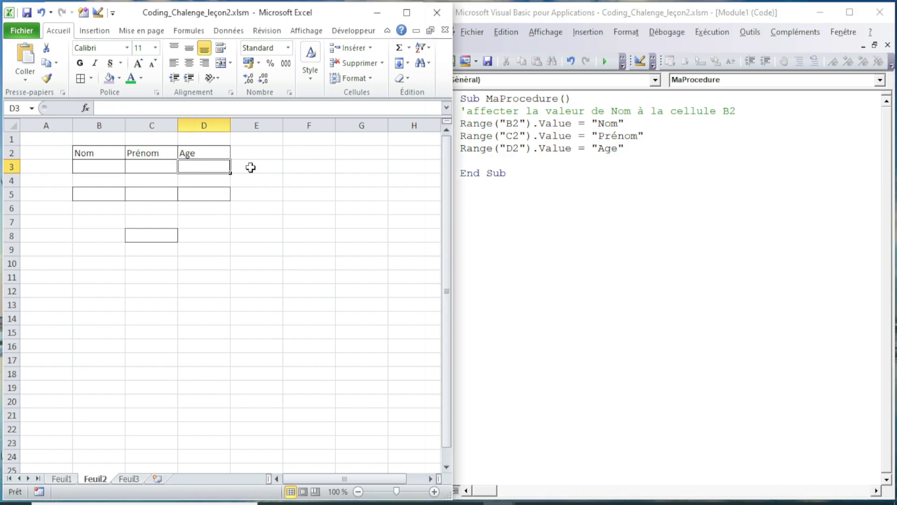
left_click(582, 123)
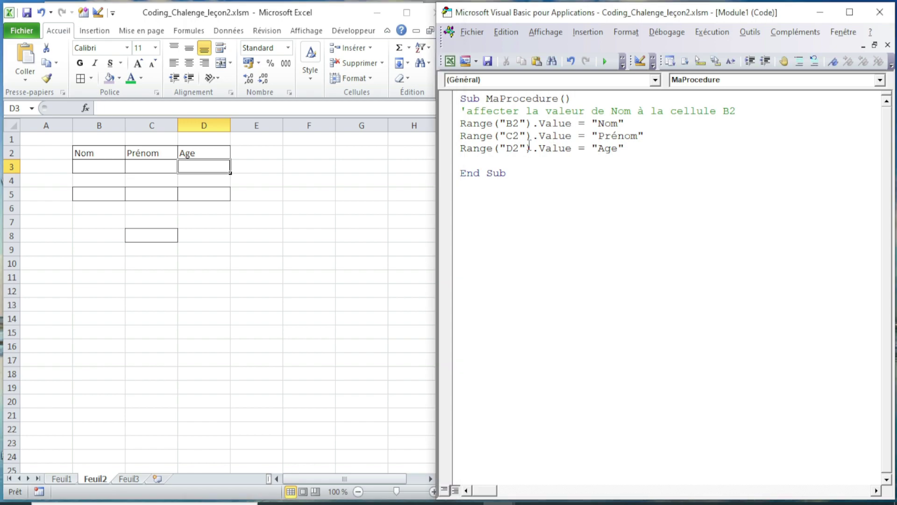
left_click(105, 167)
left_click(183, 171)
left_click(539, 165)
left_click(599, 124)
left_click(611, 136)
- Duplicate the three Range lines and change their references to B3, C3 and D3
mouse_move(461, 123)
left_mouse_down()
mouse_move(574, 140)
mouse_move(626, 163)
left_mouse_up()
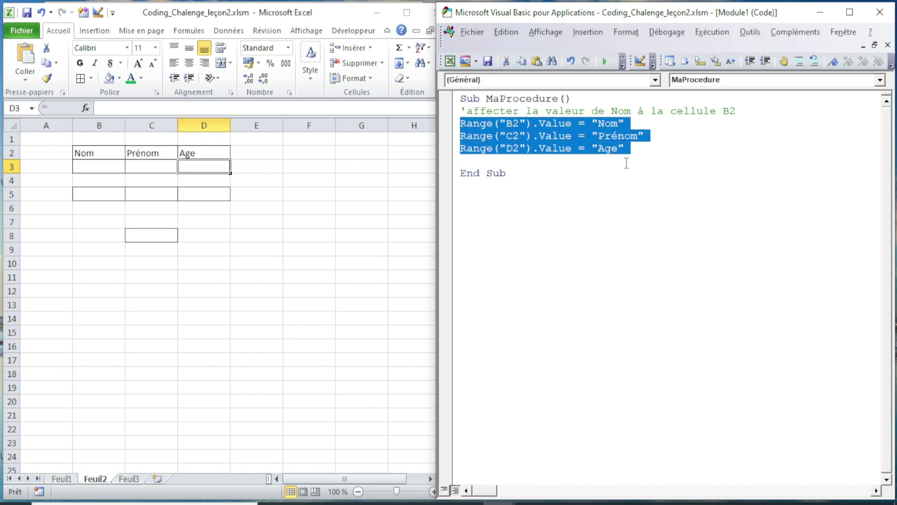
left_click(481, 163)
key("ctrl+v")
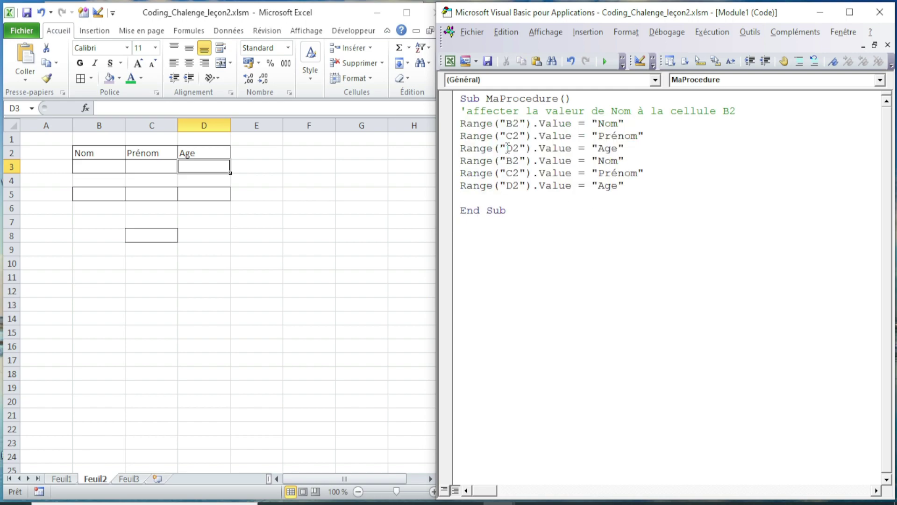
left_click(106, 166)
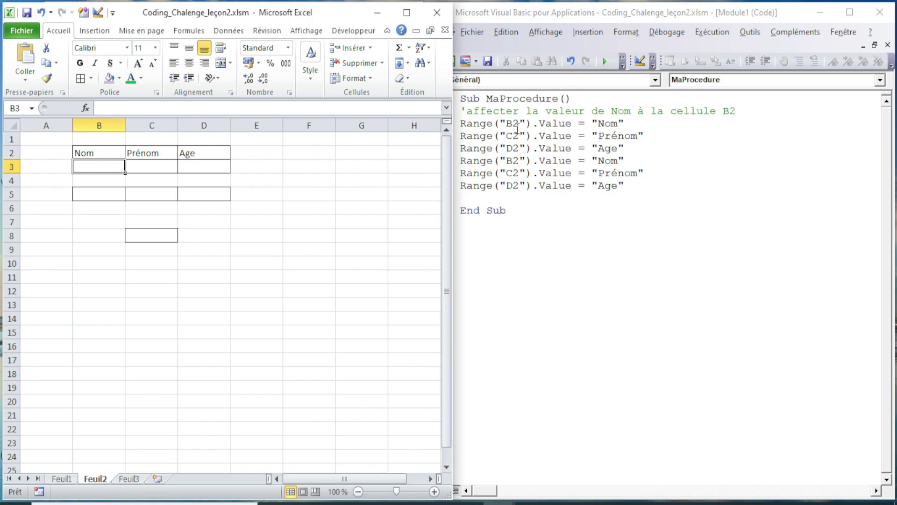
left_click(515, 160)
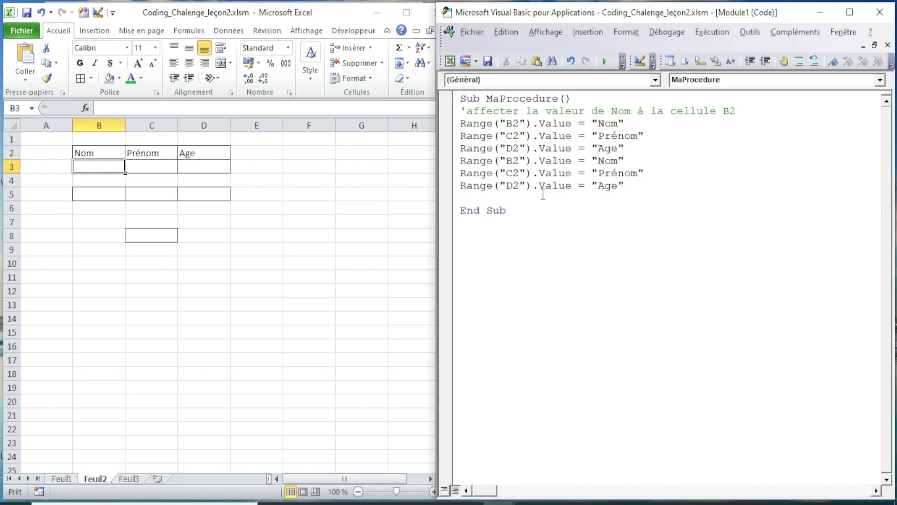
key("Delete")
type("3")
key("Delete")
type("3")
left_click(516, 185)
key("Delete")
type("3")
- Set the new lines' values to a surname, a first name and 18
left_click(598, 161)
type("Mahda")
type("oui")
key("Delete")
key("Delete")
key("Delete")
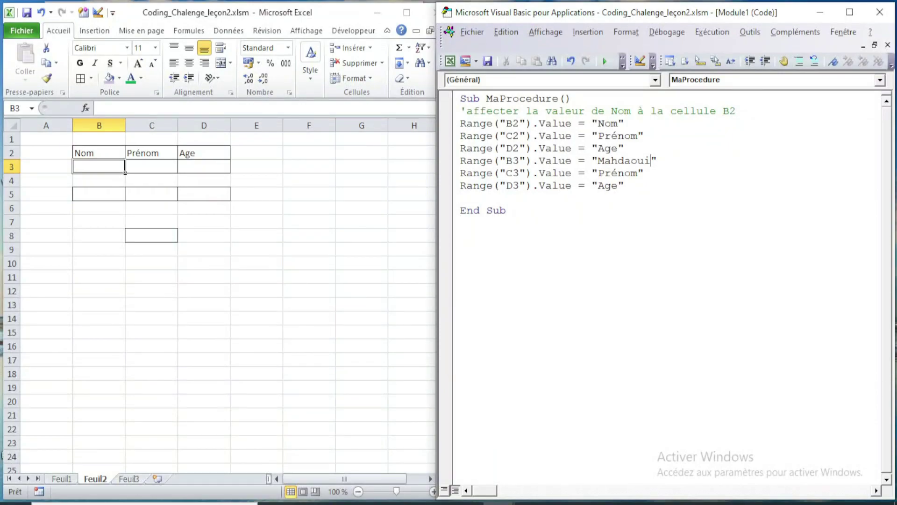
double_click(618, 173)
type("Fou")
type("ad")
left_click_drag(607, 187, 658, 190)
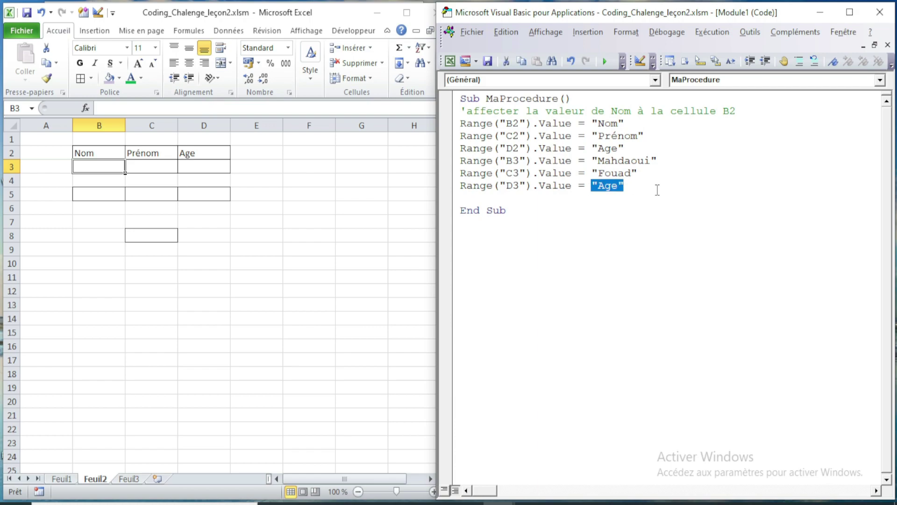
type("18")
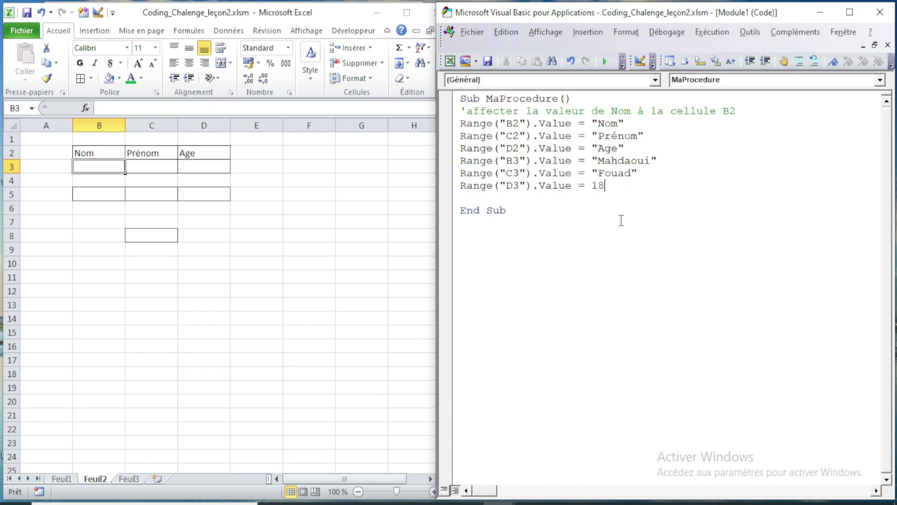
left_click(620, 221)
double_click(598, 185)
left_click_drag(591, 173, 636, 172)
double_click(598, 186)
left_click(595, 186)
key("Down")
key("Down")
left_click_drag(598, 173, 638, 173)
left_click(640, 223)
- Run MaProcedure and view the filled table B2:D3 on the sheet
left_click(585, 173)
left_click(604, 61)
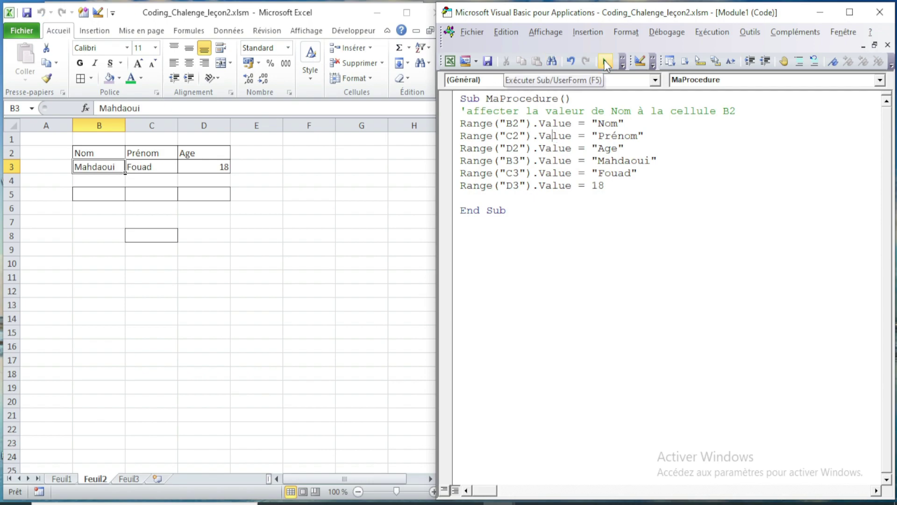
left_click(107, 163)
left_click_drag(100, 149, 205, 169)
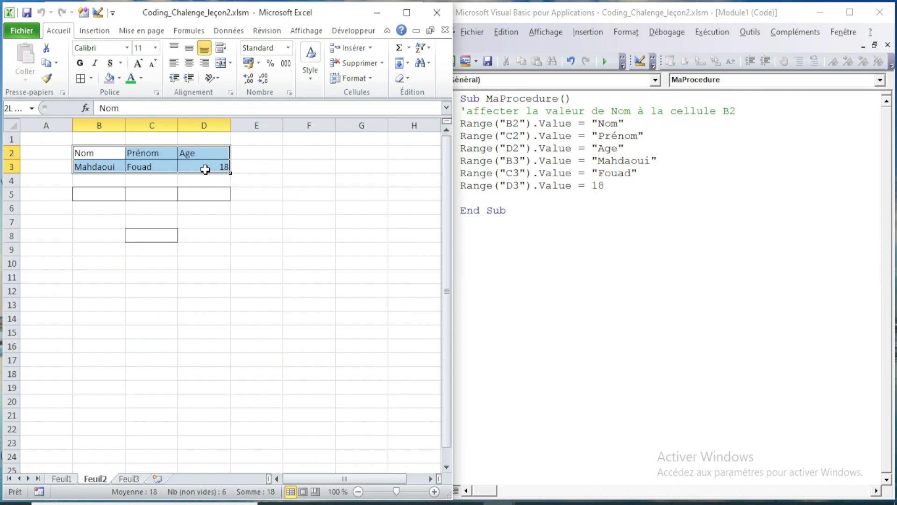
left_click(215, 224)
- Inspect the cells of rows 4 to 6 below the table
left_click(592, 154)
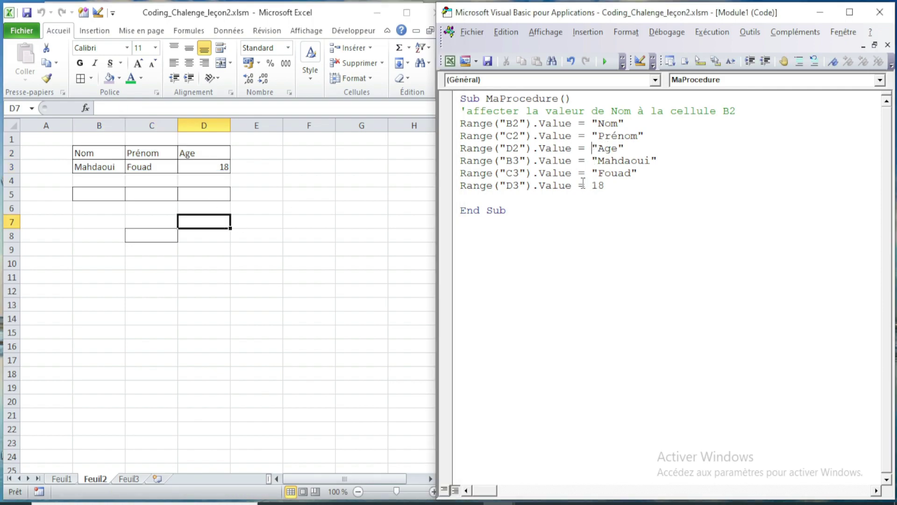
left_click_drag(115, 193, 187, 194)
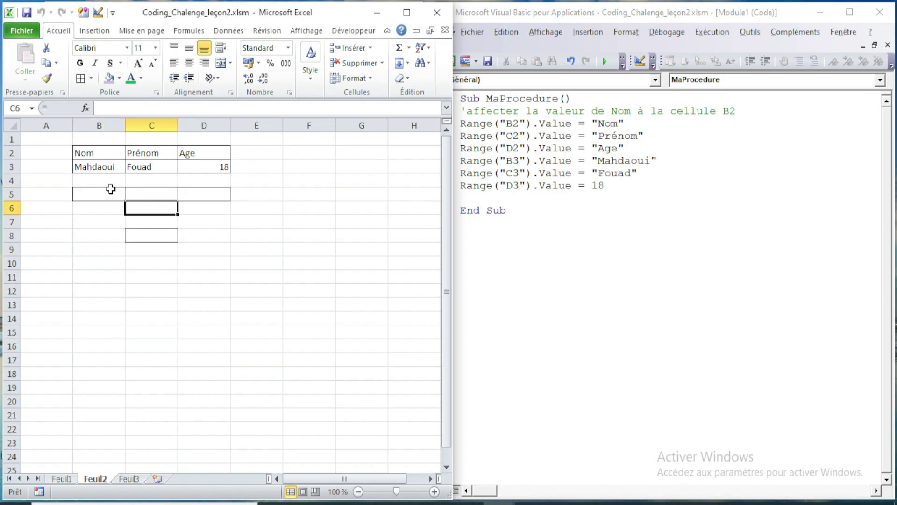
left_click_drag(110, 192, 207, 193)
left_click(149, 193)
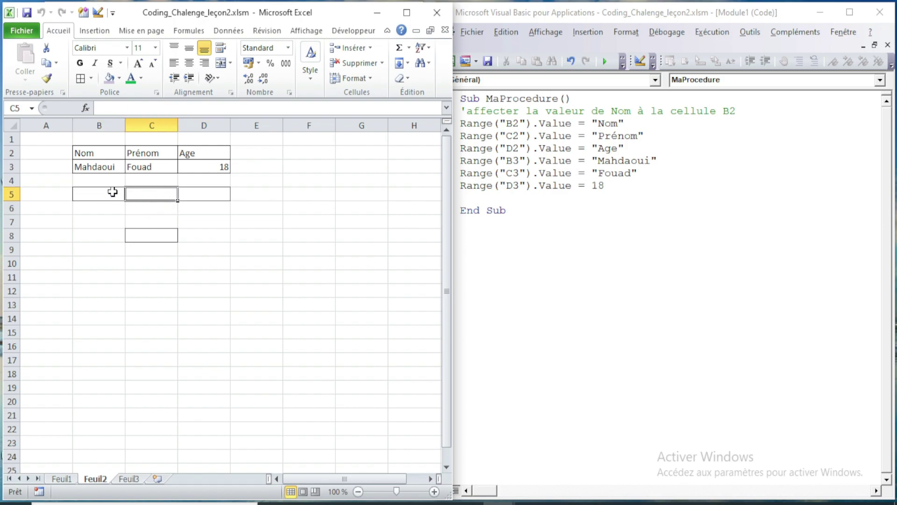
left_click_drag(114, 194, 183, 205)
left_click_drag(103, 178, 184, 178)
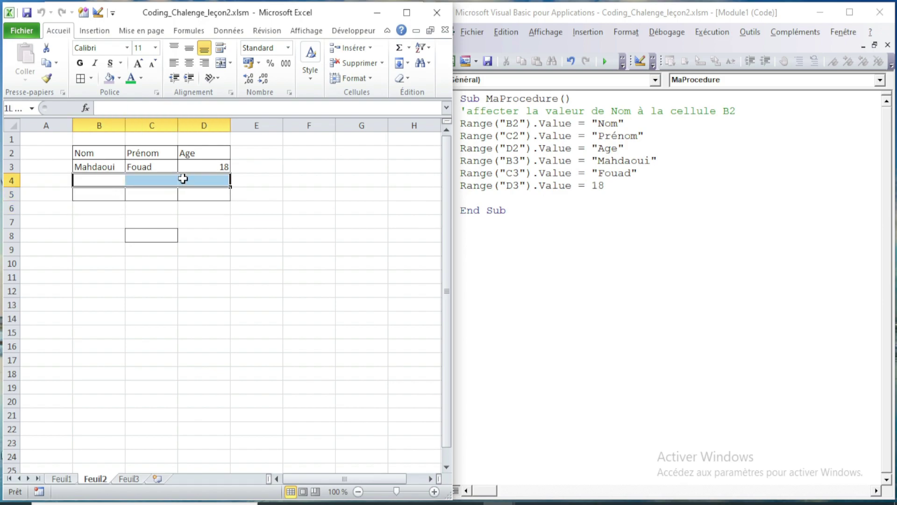
left_click(184, 236)
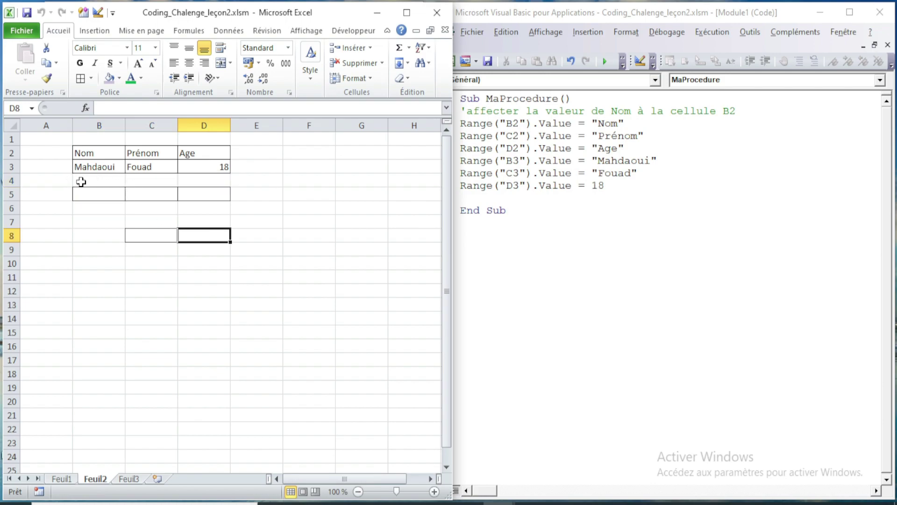
left_click(12, 180)
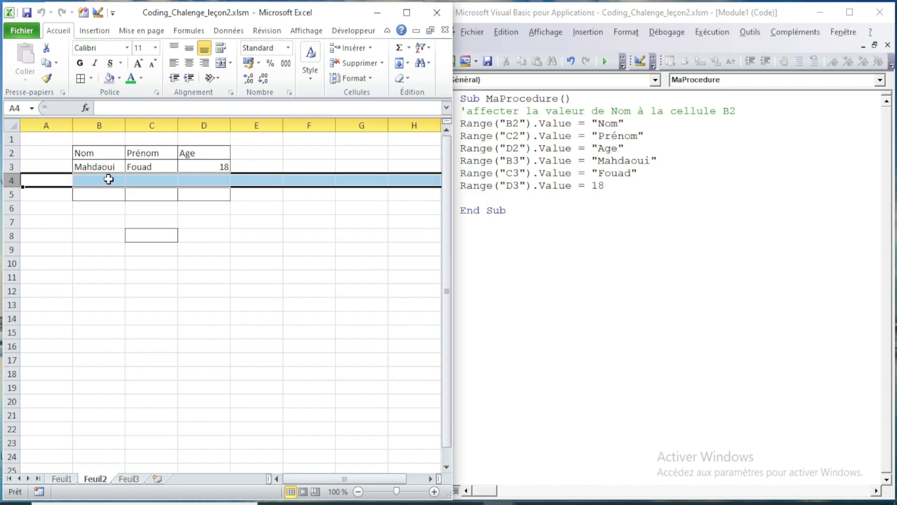
left_click(158, 213)
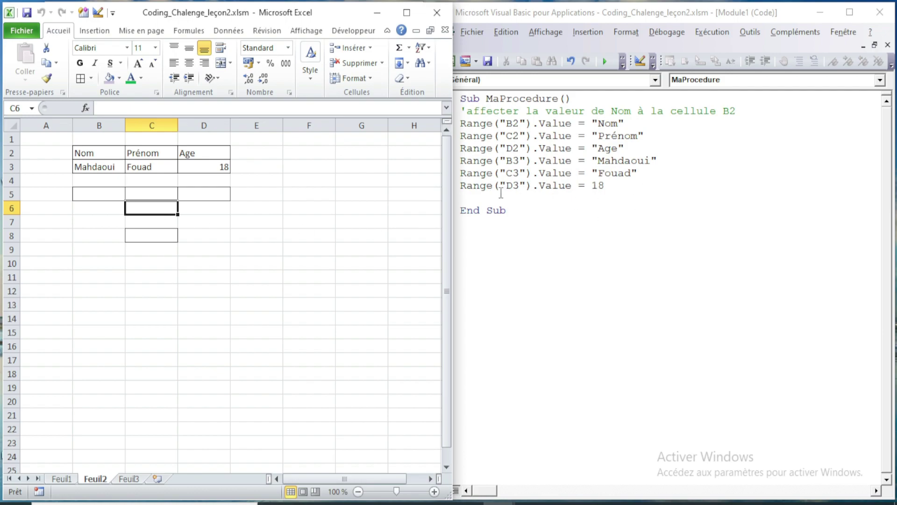
left_click(149, 181)
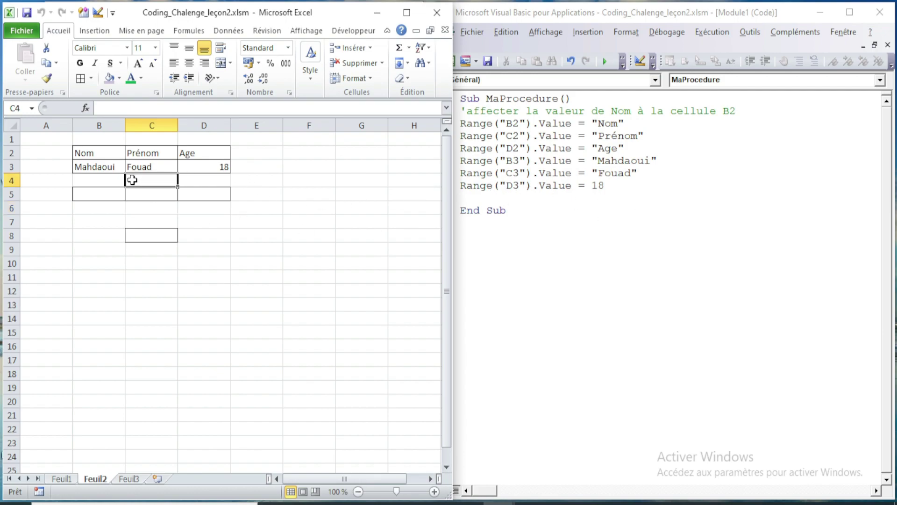
left_click(46, 184)
left_click(85, 182)
left_click(143, 180)
left_click(211, 179)
left_click(49, 179)
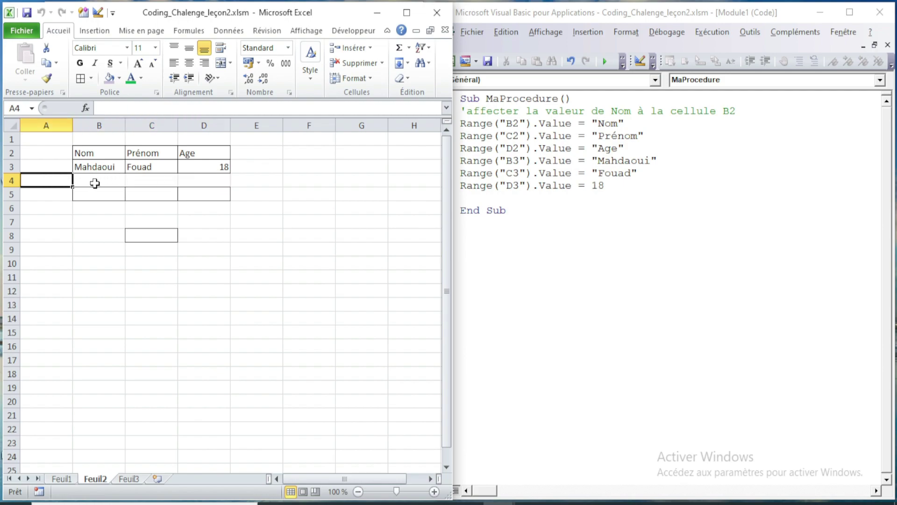
left_click(95, 183)
left_click(143, 182)
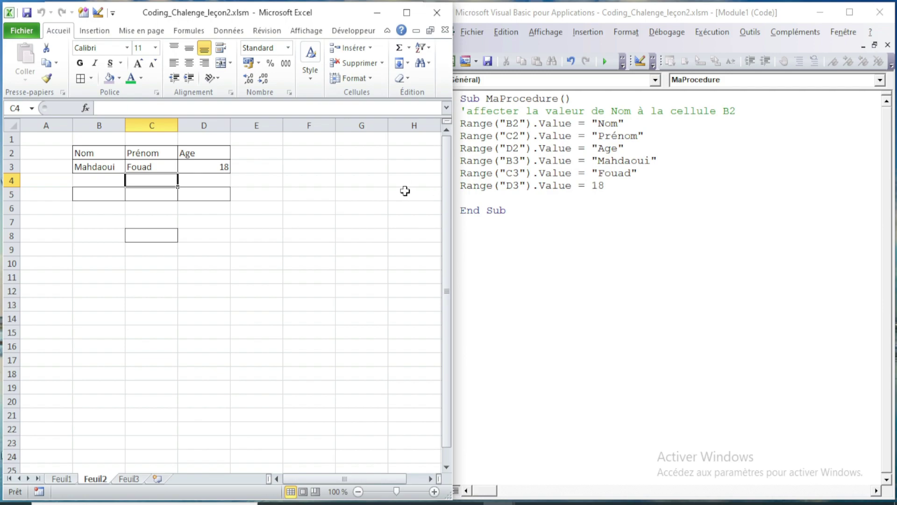
- Add a Range("A4").Select line to MaProcedure before End Sub
left_click(474, 199)
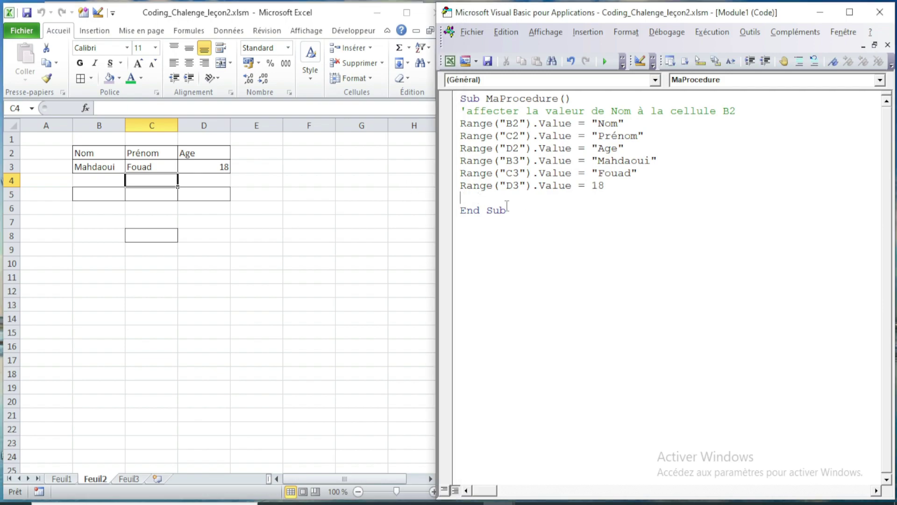
key("Return")
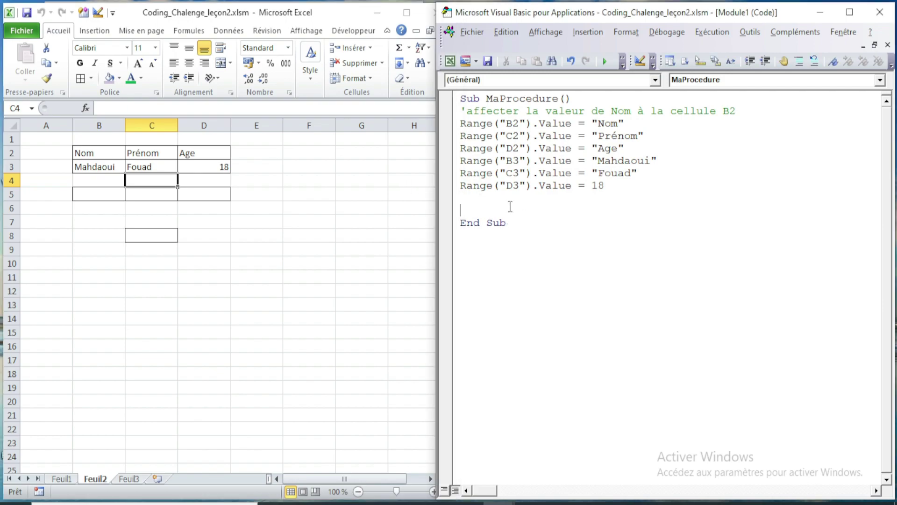
type("range")
type("(")
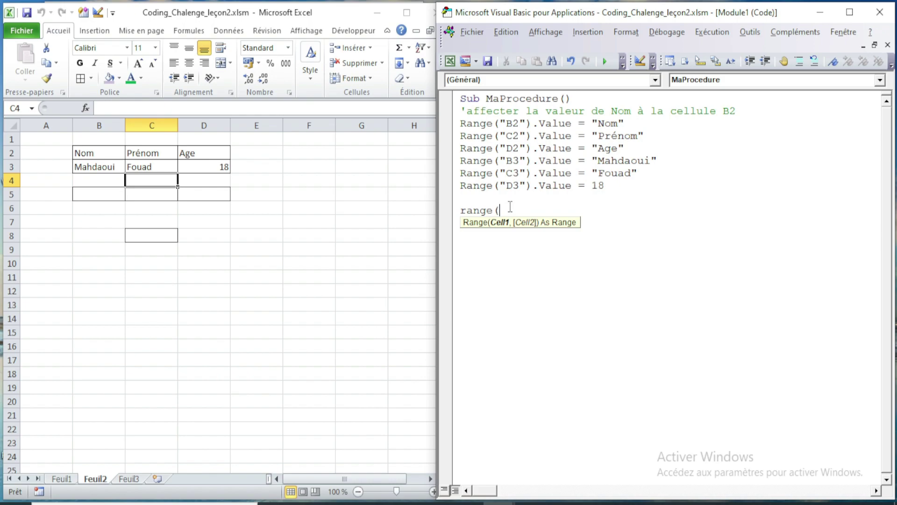
type("\"A4).")
type("se")
type("le")
type("ct")
left_click(519, 210)
type("\"")
- Start a new line below it typing selection.entirerow.delete
key("Return")
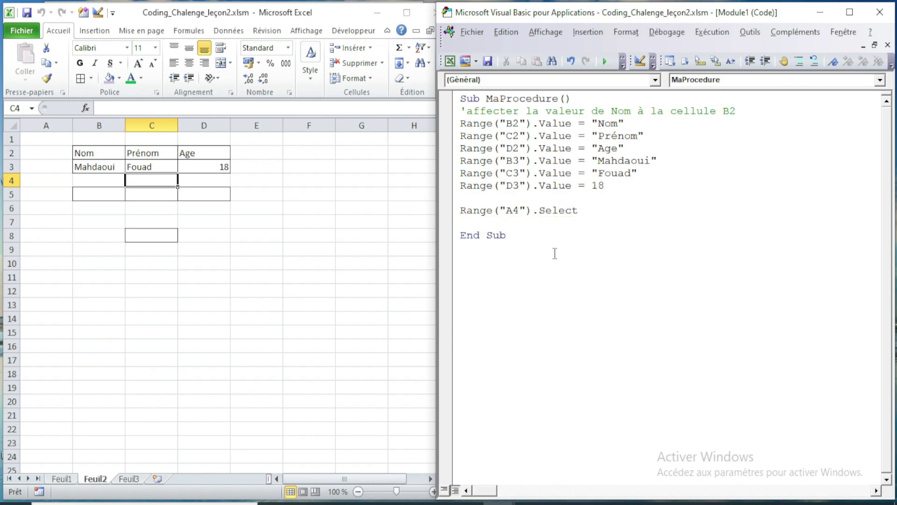
left_click_drag(461, 210, 583, 222)
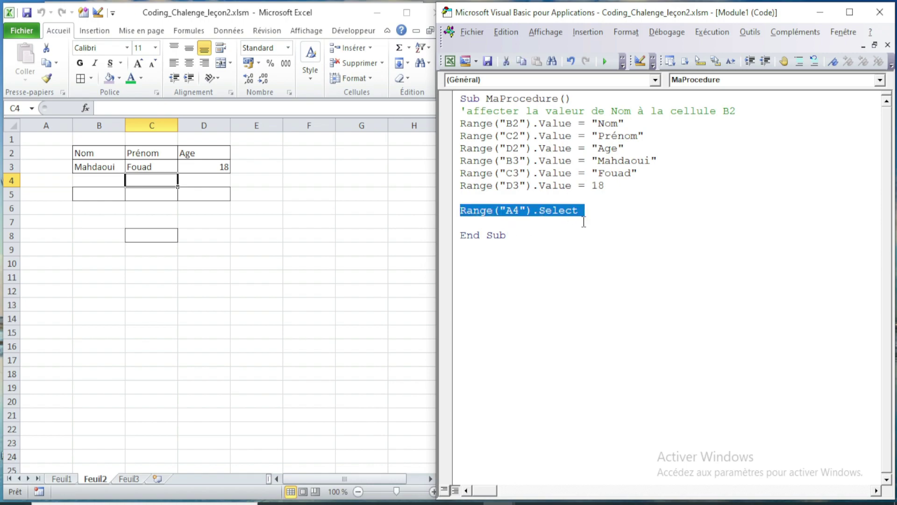
left_click(512, 212)
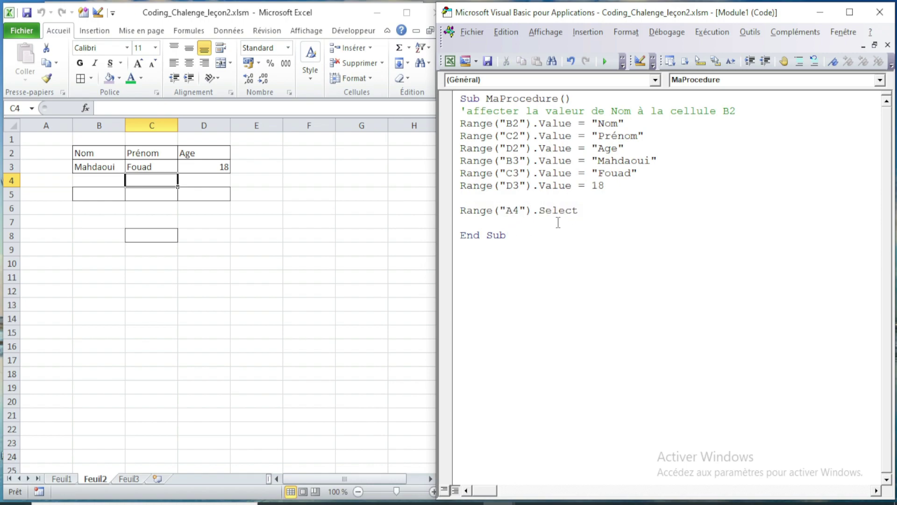
type("s")
type("electi")
type("on.en")
type("tirerow.")
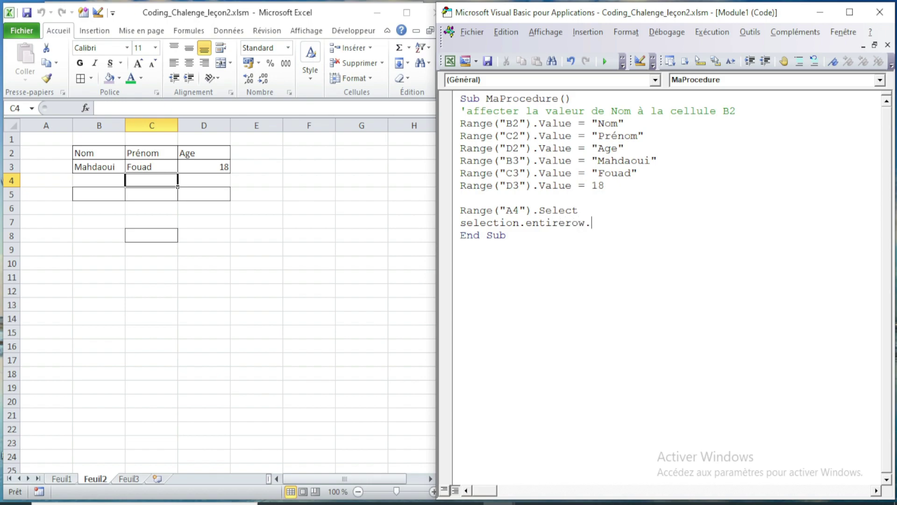
type("delete")
- Finish the Selection.EntireRow.Delete line and highlight its Selection, EntireRow and Delete parts
key("Return")
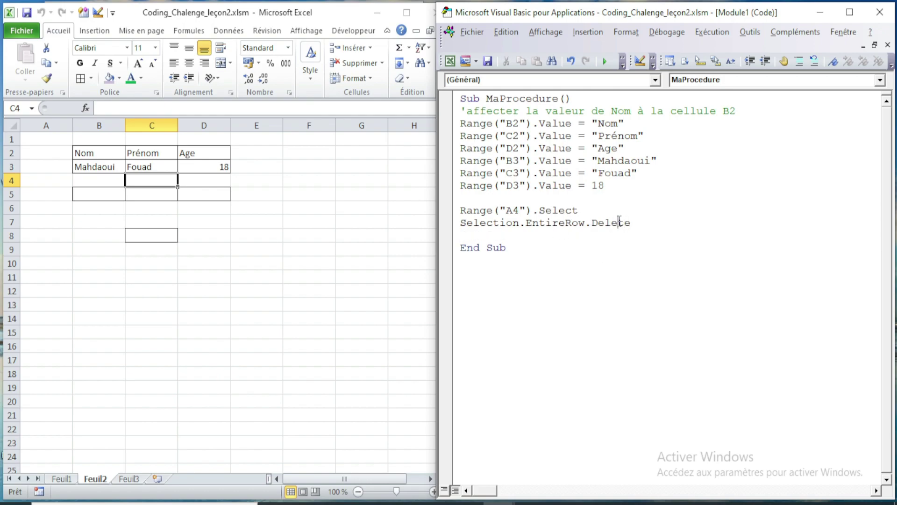
double_click(613, 224)
double_click(560, 223)
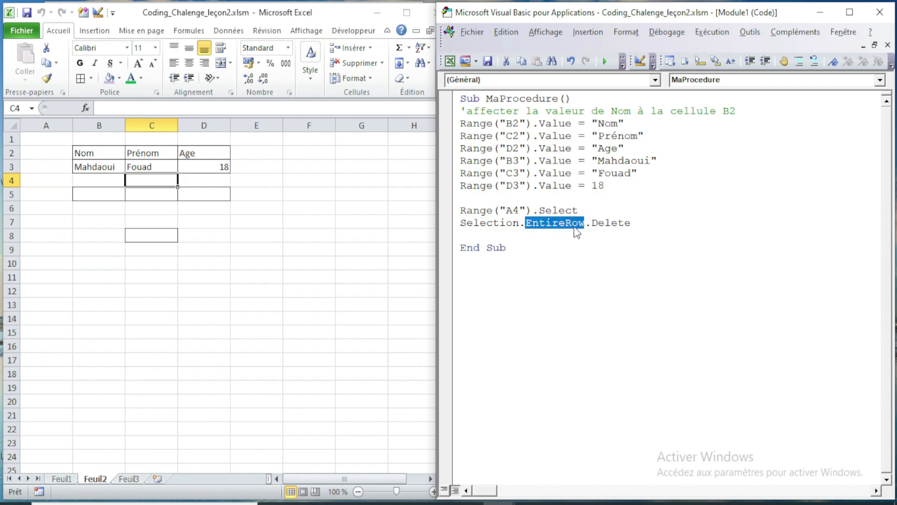
double_click(616, 222)
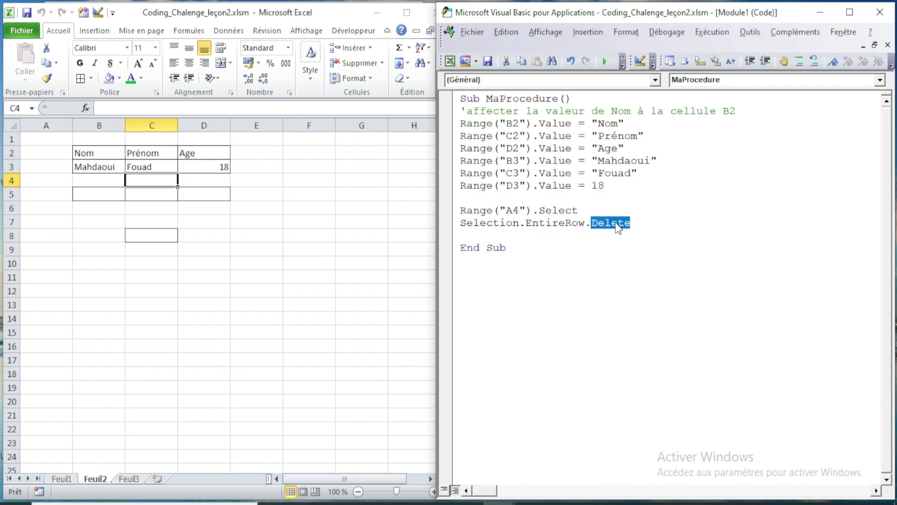
double_click(556, 223)
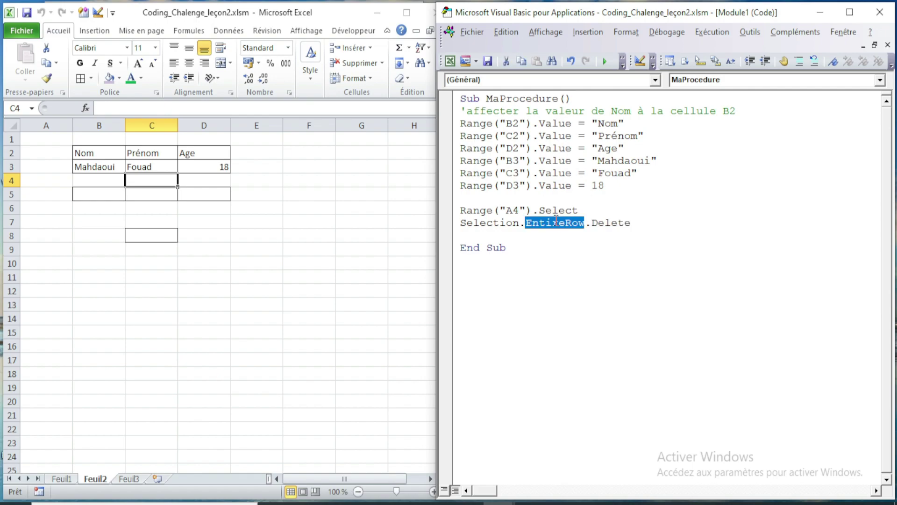
double_click(503, 223)
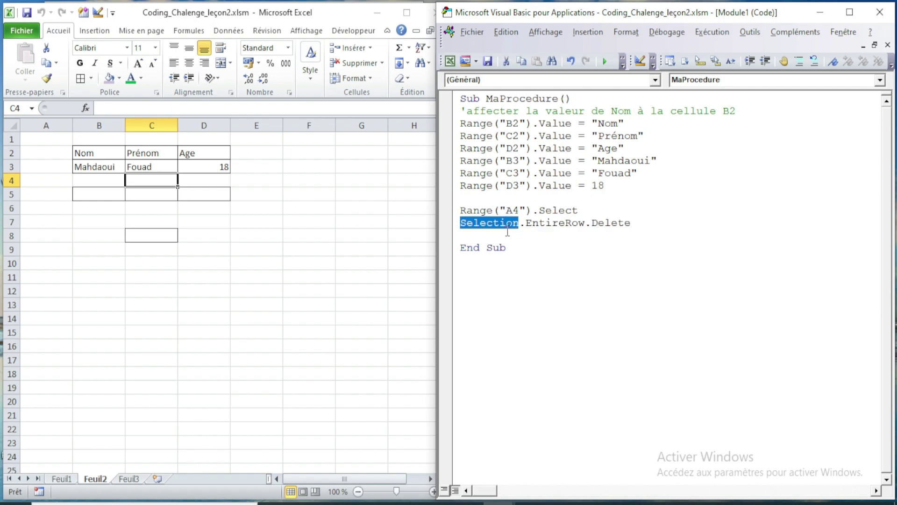
left_click(483, 211)
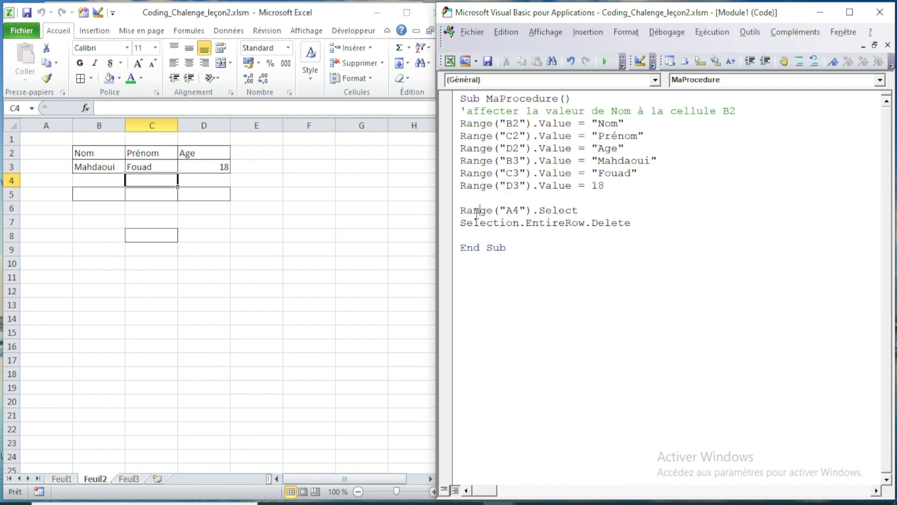
left_click_drag(473, 210, 538, 211)
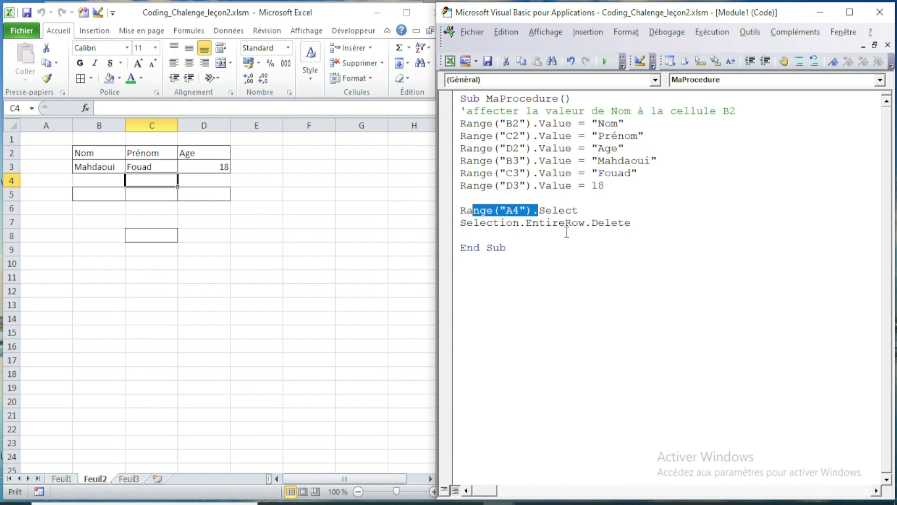
left_click(585, 210)
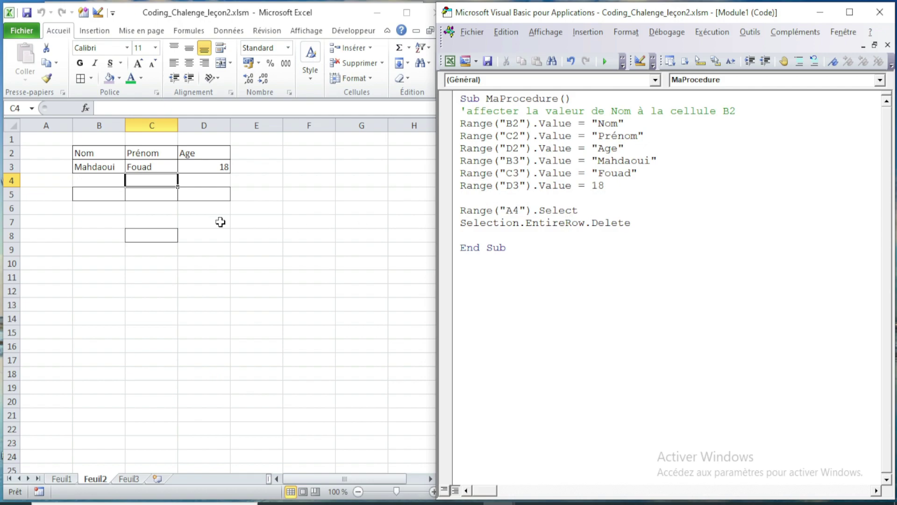
- In Excel, select row 4 and demonstrate inserting and deleting rows from its context menu
left_click(68, 186)
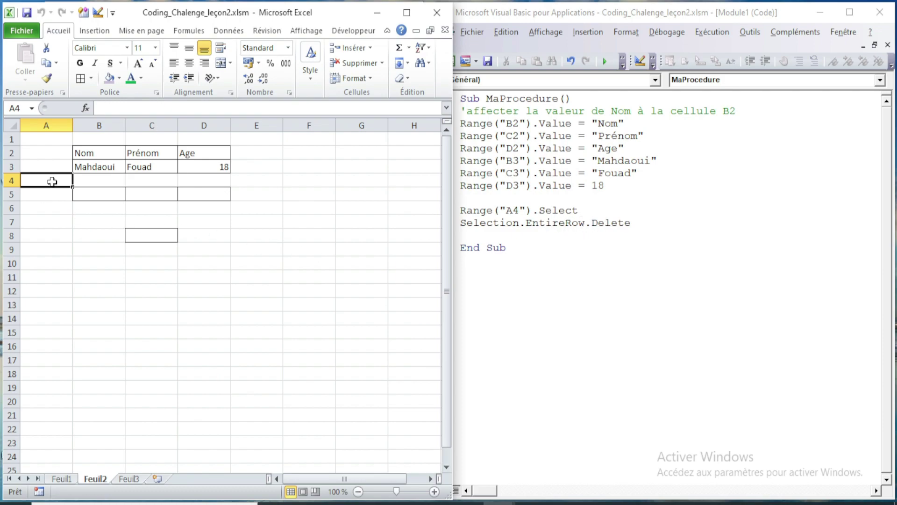
left_click(9, 180)
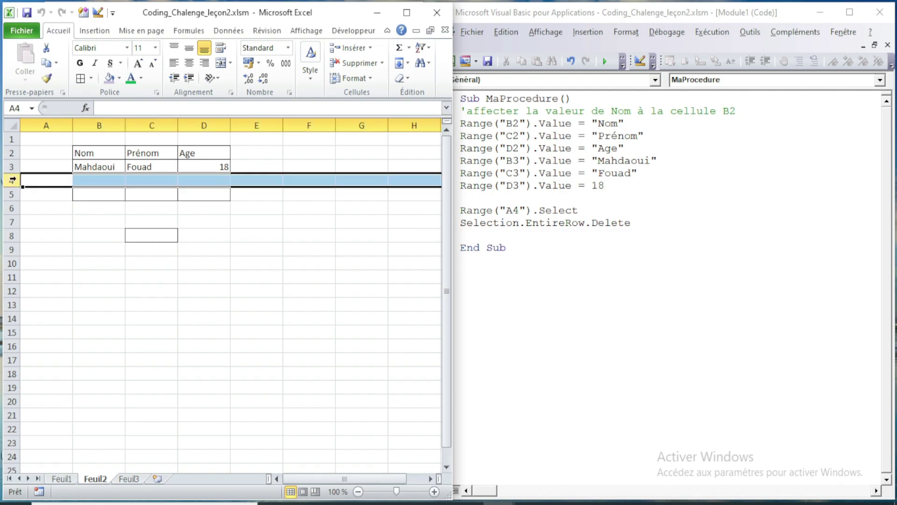
right_click(13, 181)
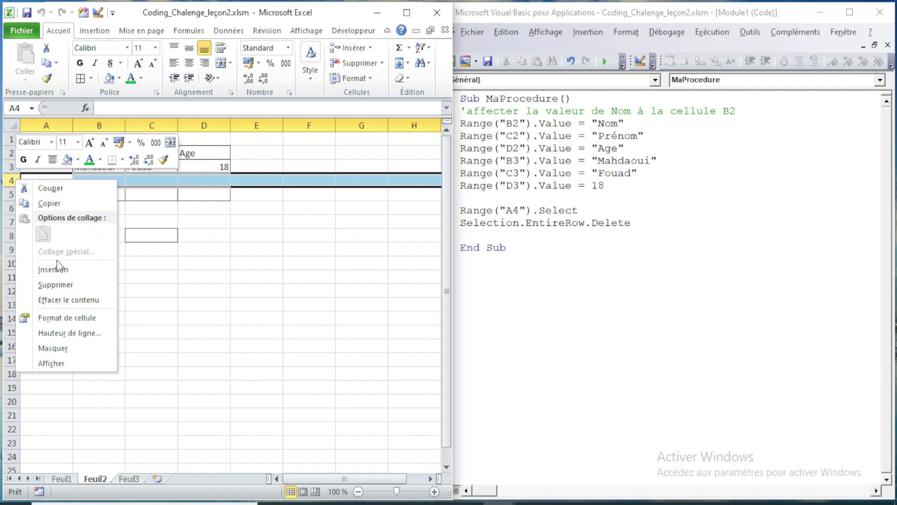
left_click(61, 271)
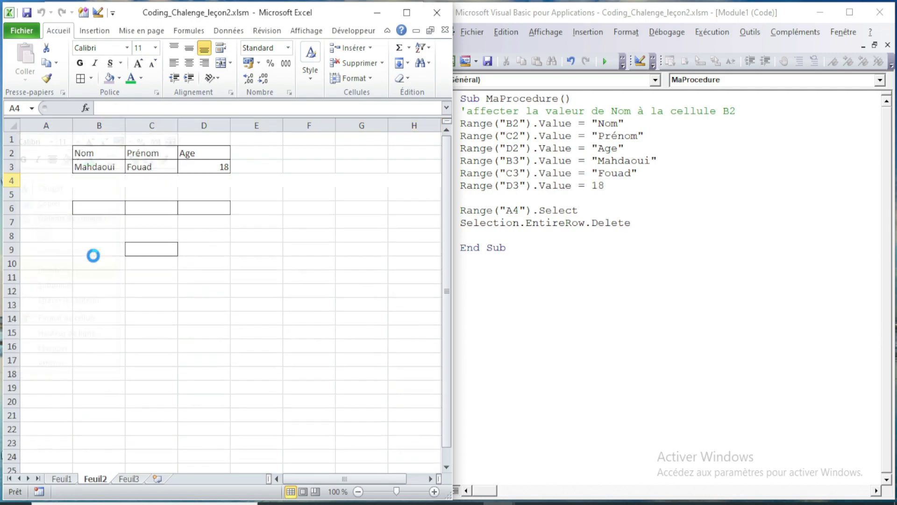
right_click(14, 182)
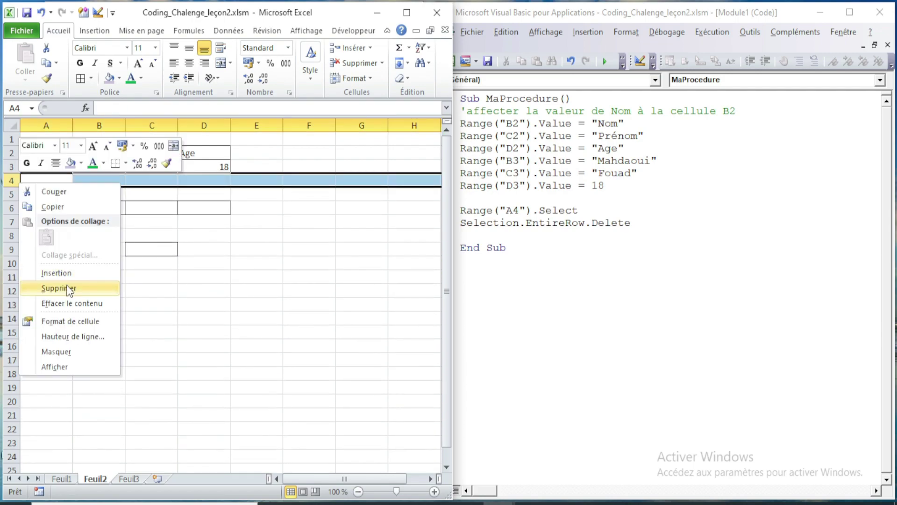
left_click(69, 288)
right_click(12, 180)
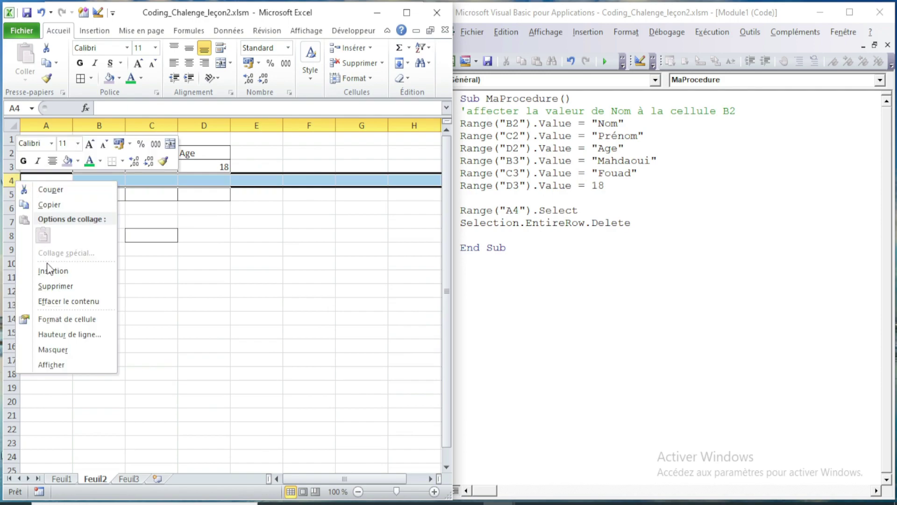
left_click(54, 286)
- Undo the row deletion to restore the sheet, then reselect row 4 and cells B5:D5
left_click(129, 224)
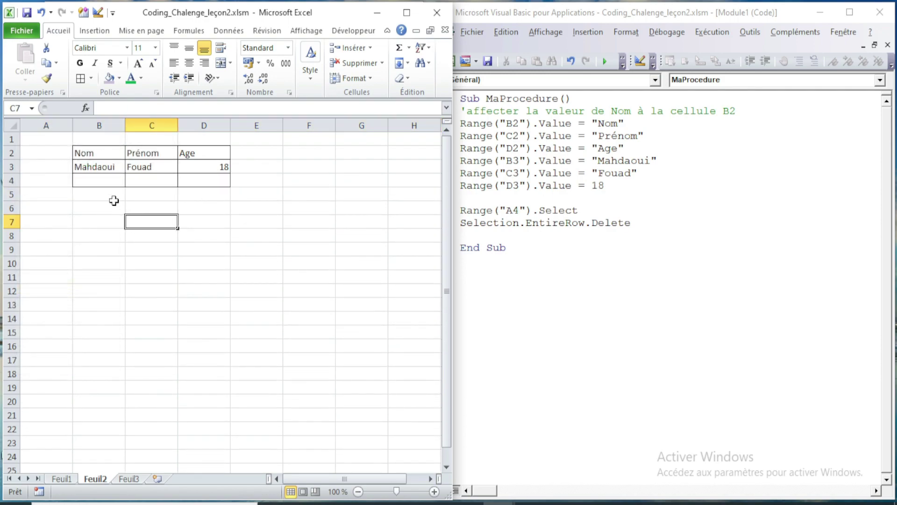
left_click_drag(106, 181, 203, 183)
left_click(208, 210)
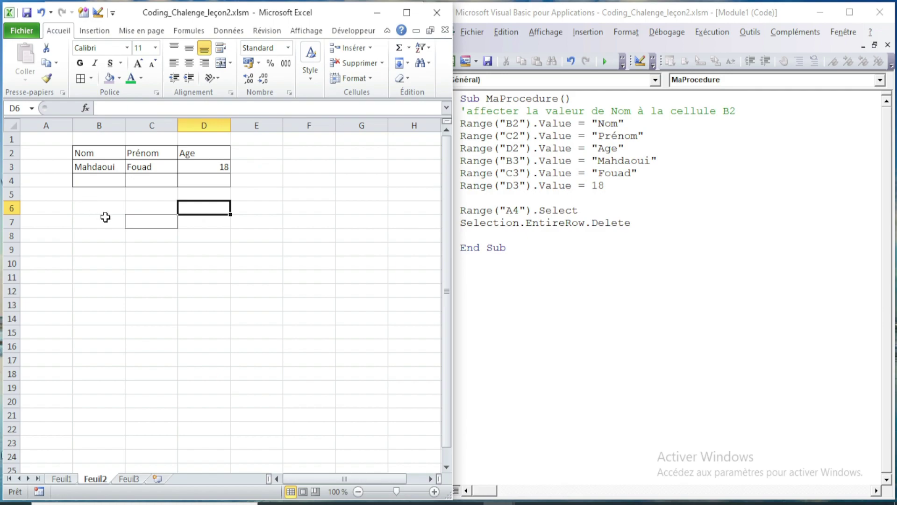
left_click(41, 13)
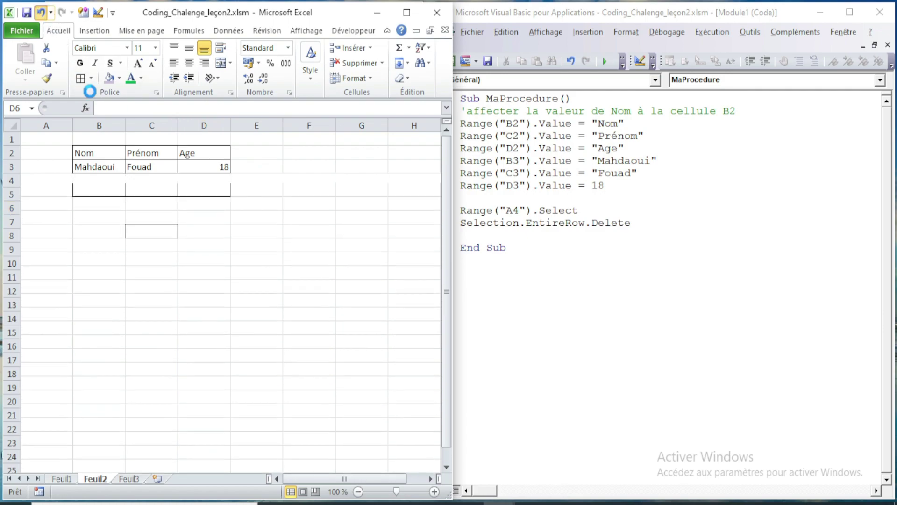
left_click(123, 274)
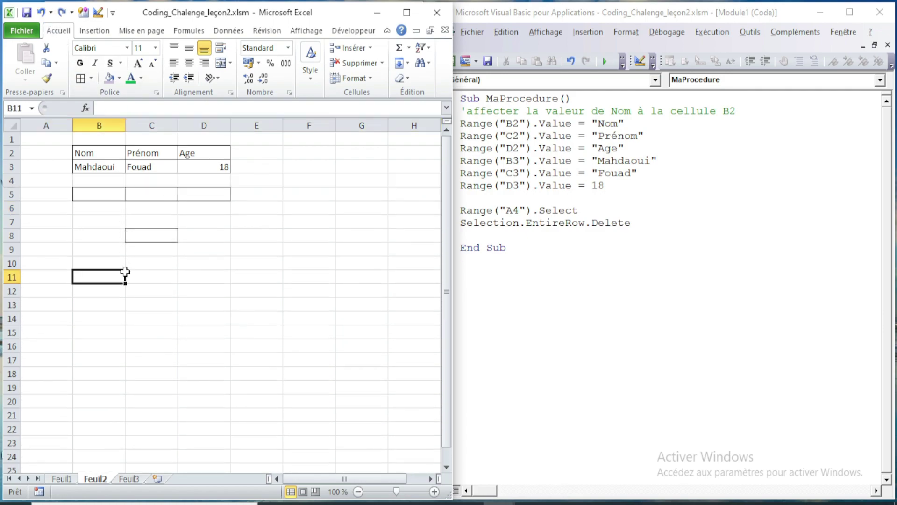
left_click(569, 225)
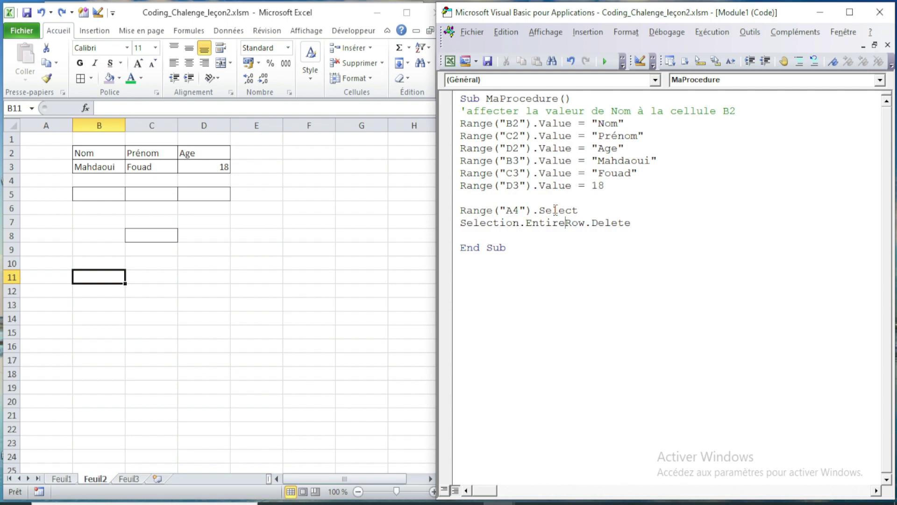
left_click(11, 181)
left_click_drag(114, 194, 196, 194)
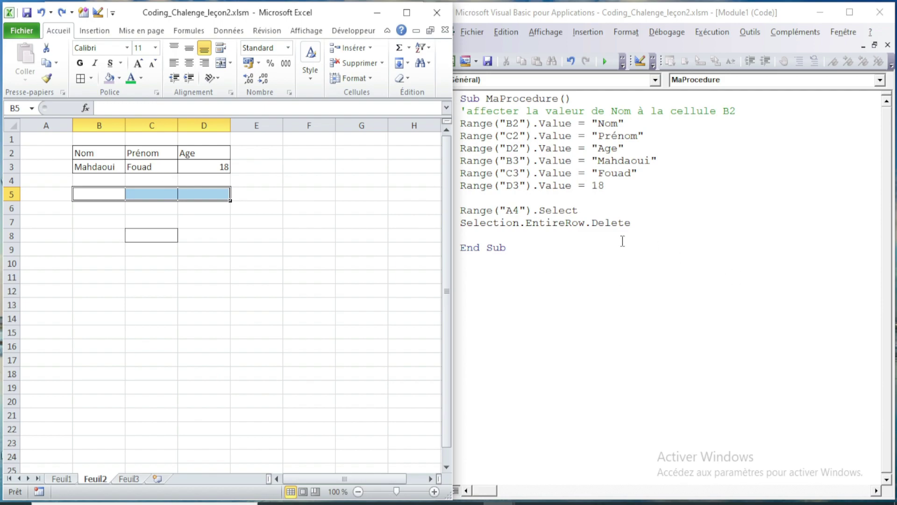
- Copy the three row-3 lines and paste them below the delete statement
left_click(648, 223)
key("Return")
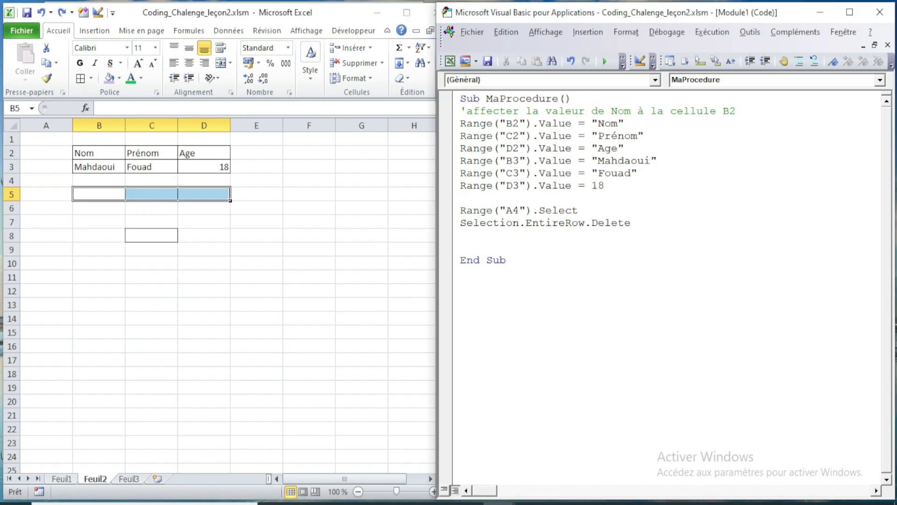
key("Return")
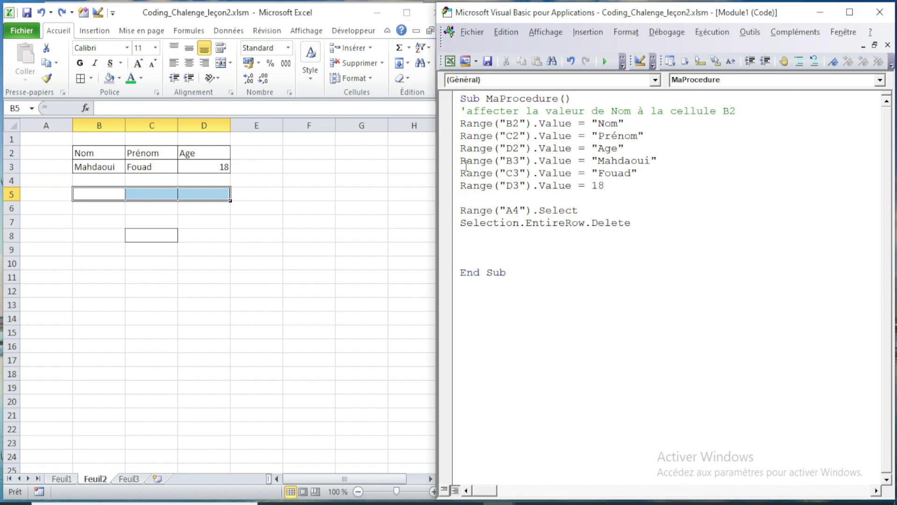
left_click_drag(461, 164, 642, 184)
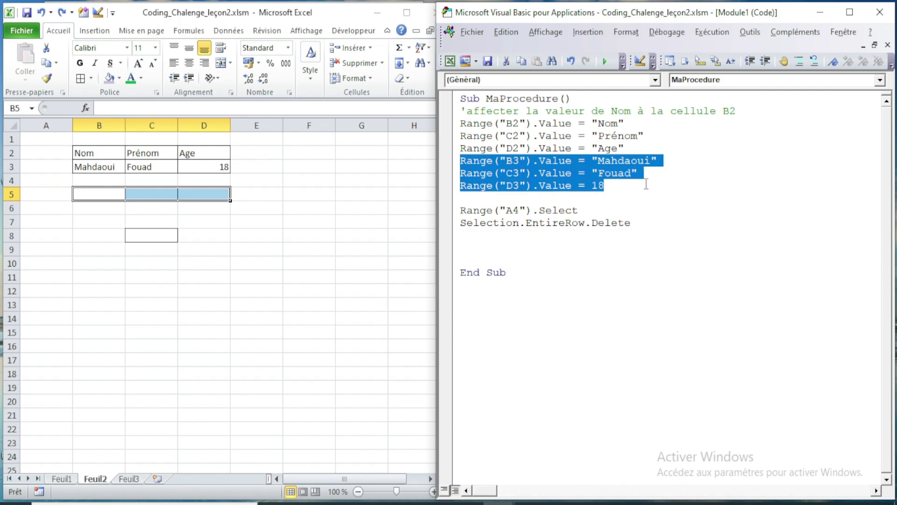
key("ctrl+c")
left_click(490, 242)
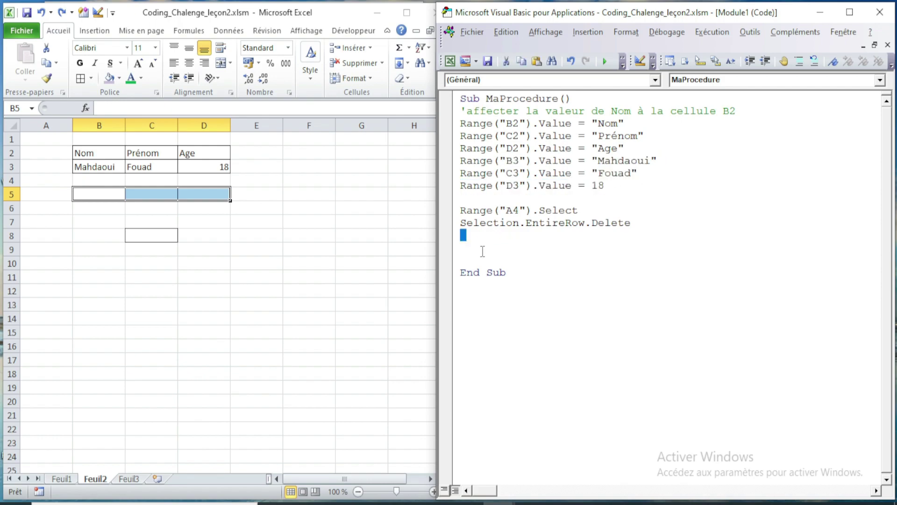
key("ctrl+v")
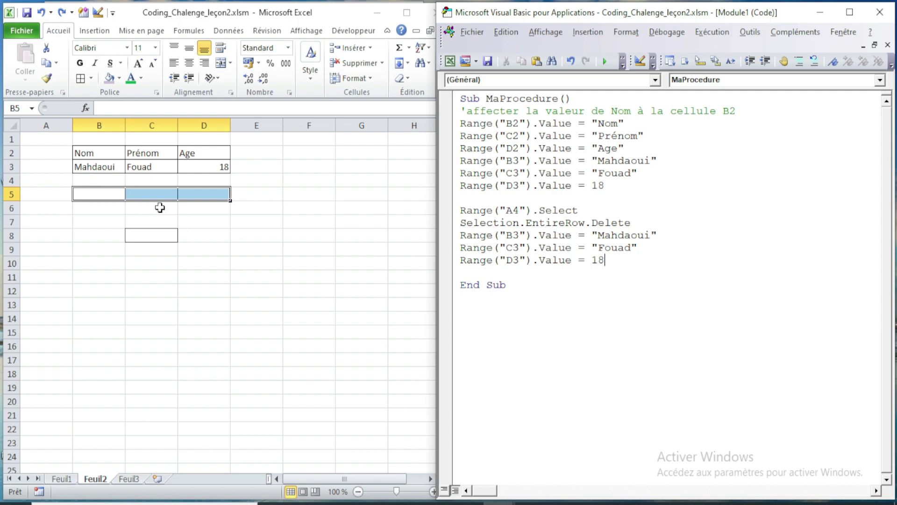
- Change the pasted B3, C3 and D3 references to B4, C4 and D4
left_click(88, 182)
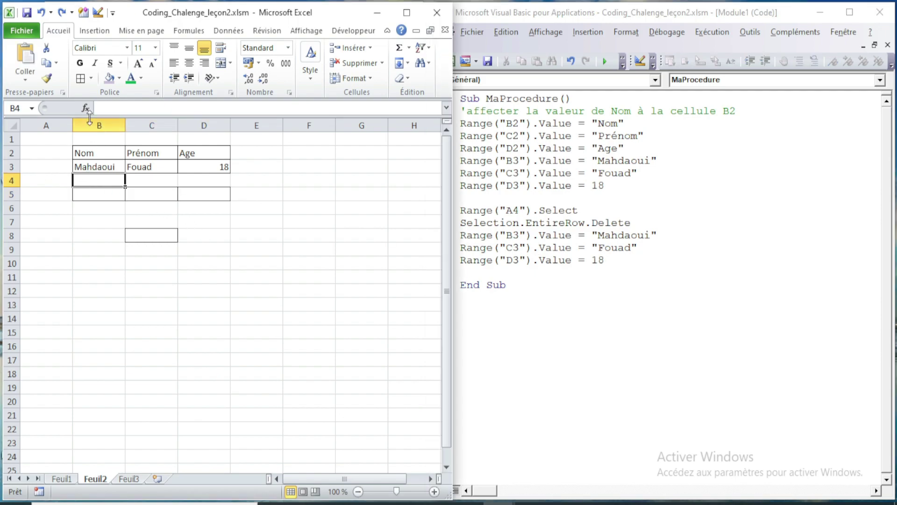
left_click(512, 235)
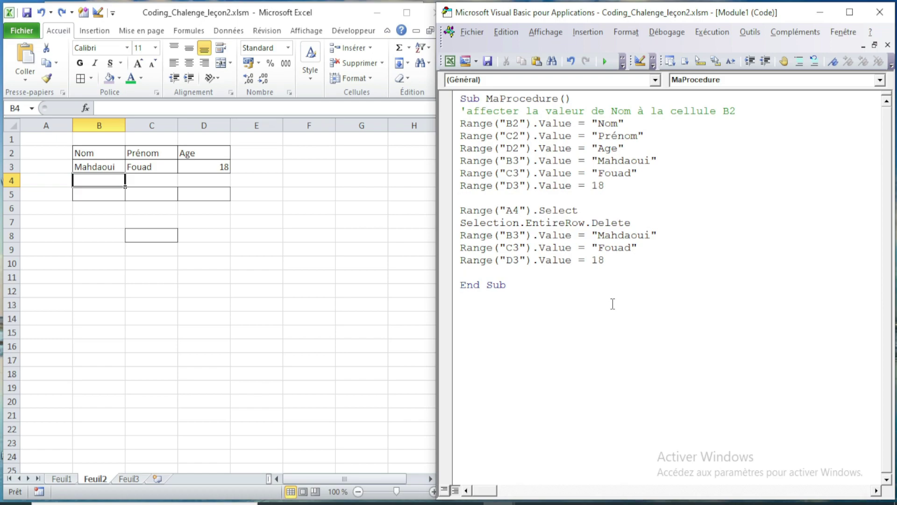
key("Delete")
type("4")
left_click(511, 247)
key("Delete")
type("4")
left_click(514, 260)
key("Delete")
type("4")
- Replace the surname and first name on the B4 and C4 lines with new ones, and set the age to 25
left_click(461, 235)
key("Return")
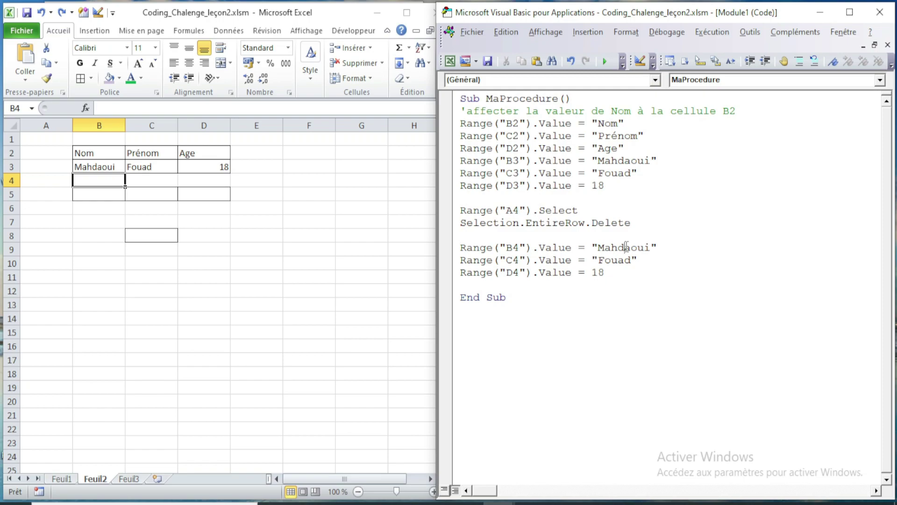
double_click(626, 247)
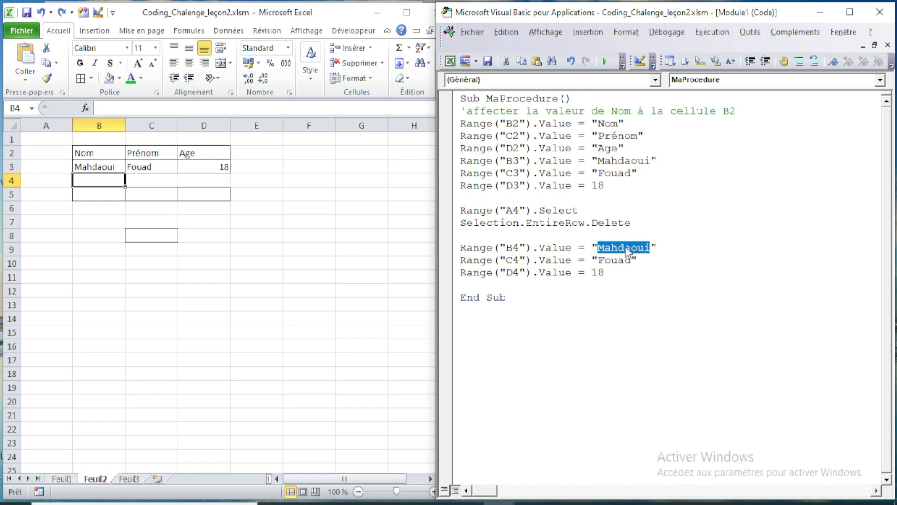
type("Marb")
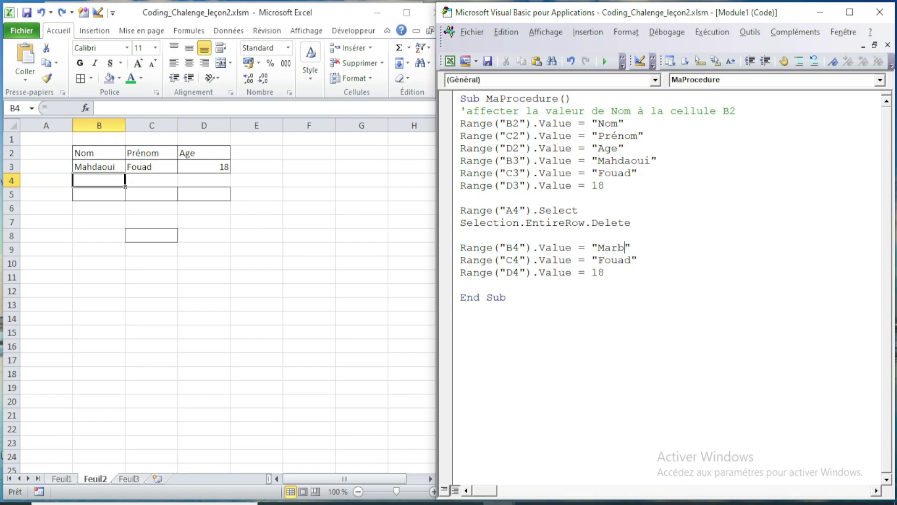
type("ahi")
double_click(613, 260)
type("s")
key("BackSpace")
type("S")
type("ail")
key("BackSpace")
type("d")
left_click(598, 271)
double_click(598, 272)
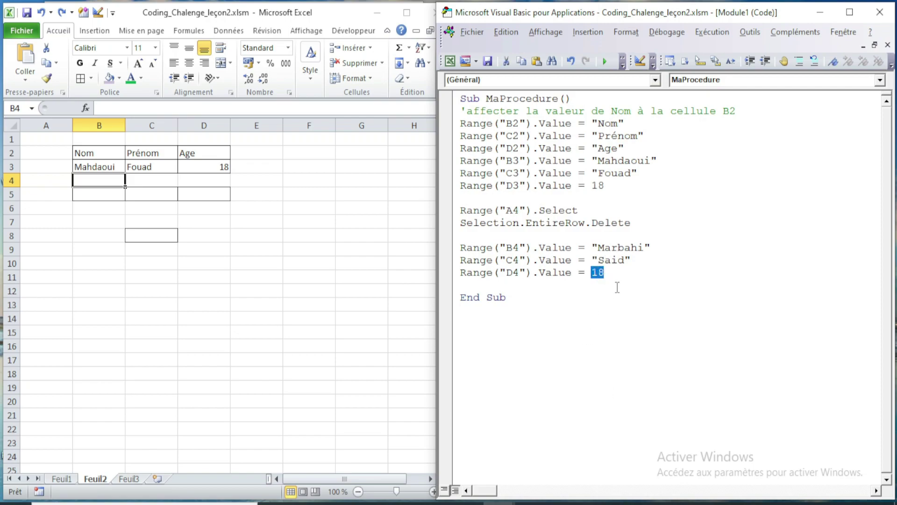
type("25")
left_click(627, 324)
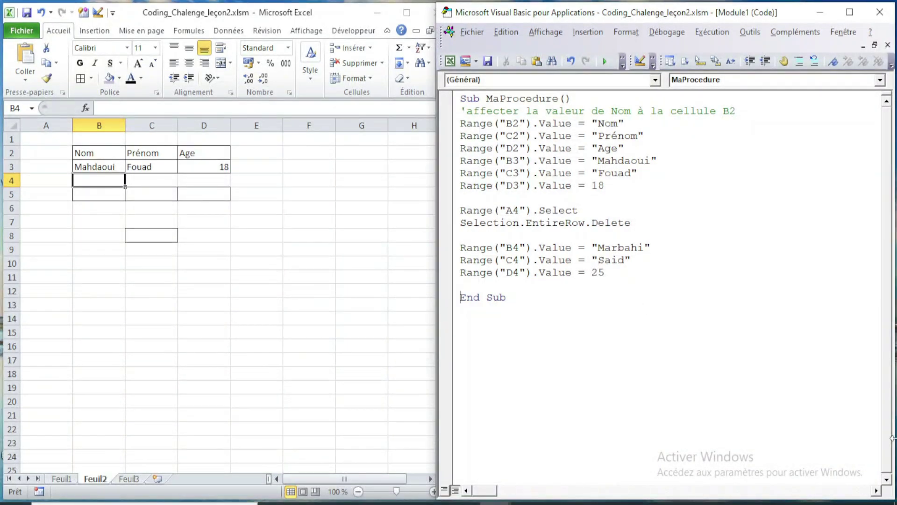
- Select the header cells B2:D2 on the Excel sheet
left_click(94, 153)
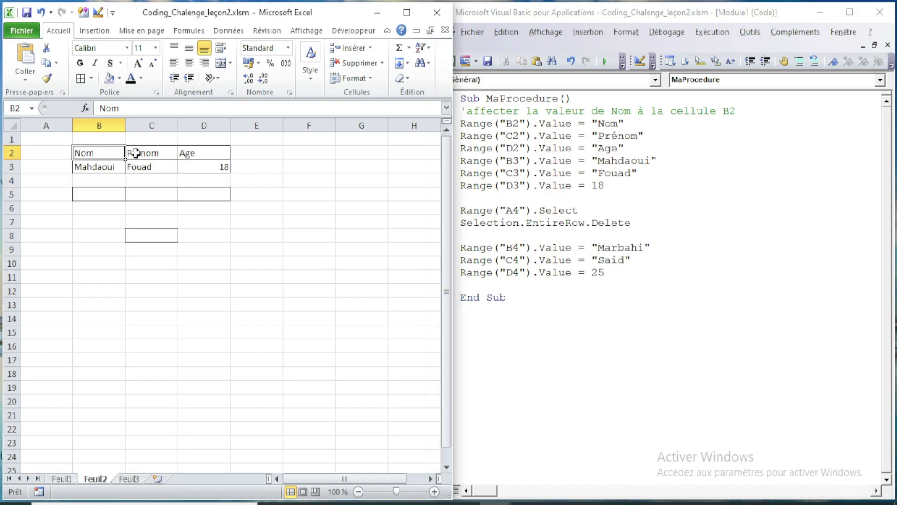
left_click_drag(135, 153, 198, 152)
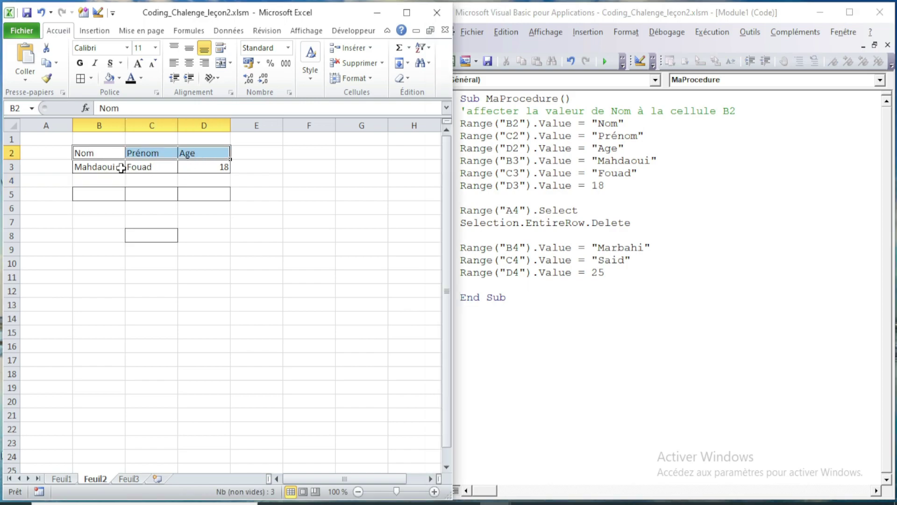
left_click_drag(110, 151, 202, 159)
left_click_drag(113, 152, 201, 147)
- Duplicate the D4 line just above End Sub
left_click(570, 276)
left_click_drag(459, 273, 616, 275)
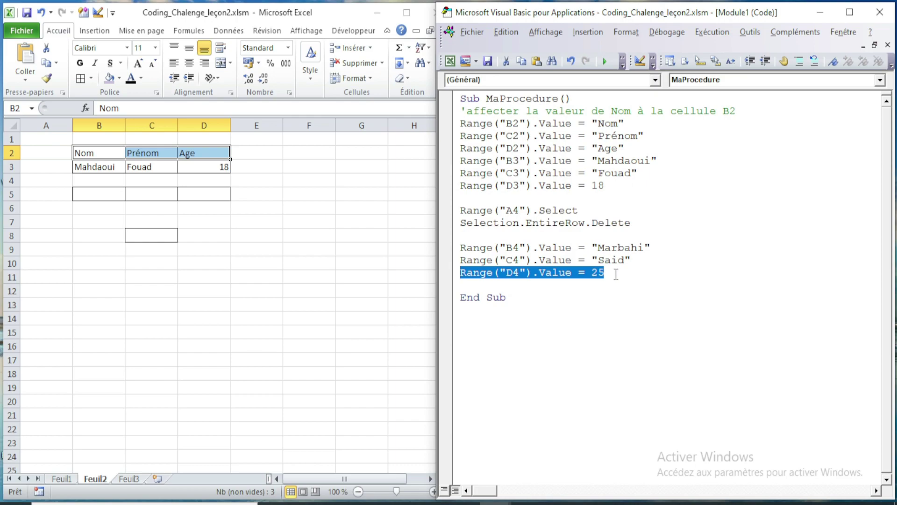
left_click(490, 286)
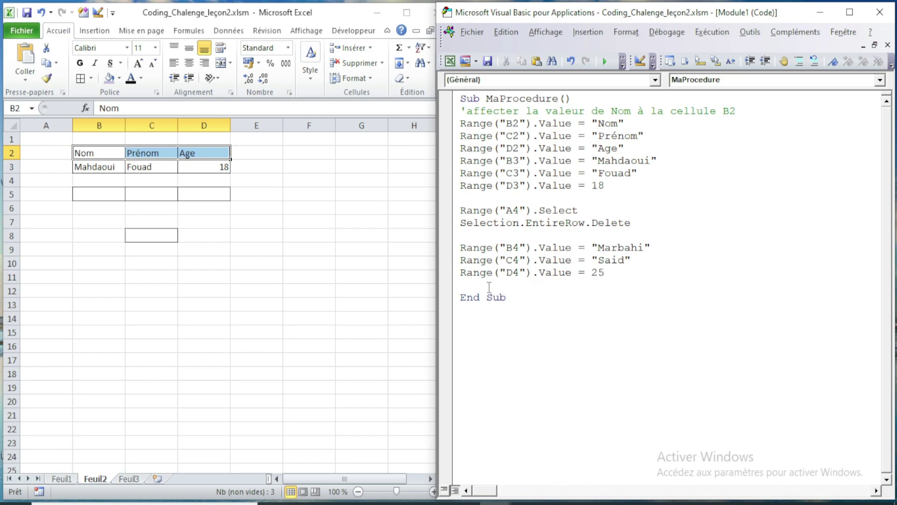
key("Return")
key("ctrl+v")
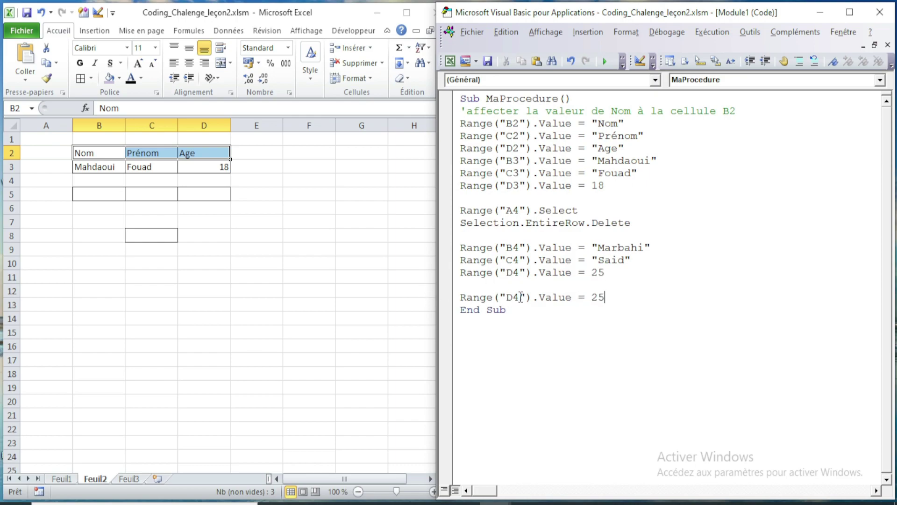
left_click(462, 309)
key("Return")
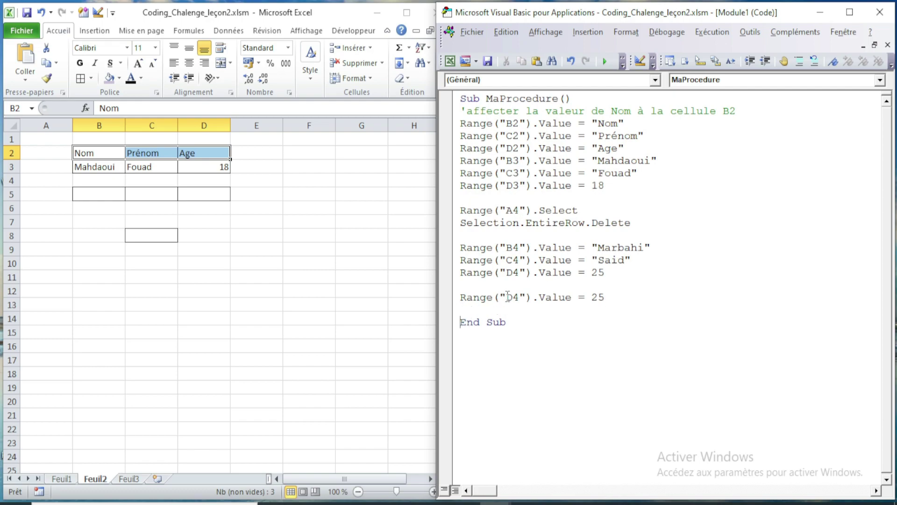
- Change the copied line's range to B2:D2 and delete its Value = 25 assignment
left_click(103, 156)
left_click(107, 125)
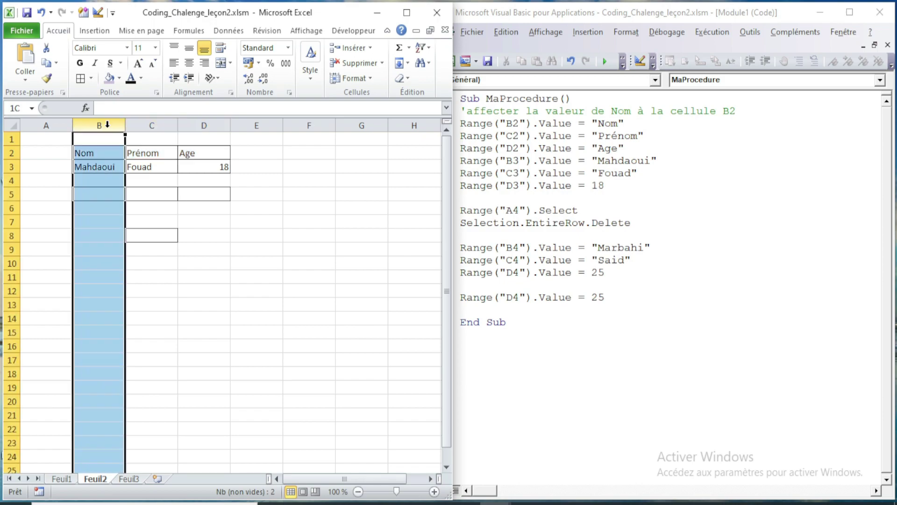
left_click(11, 153)
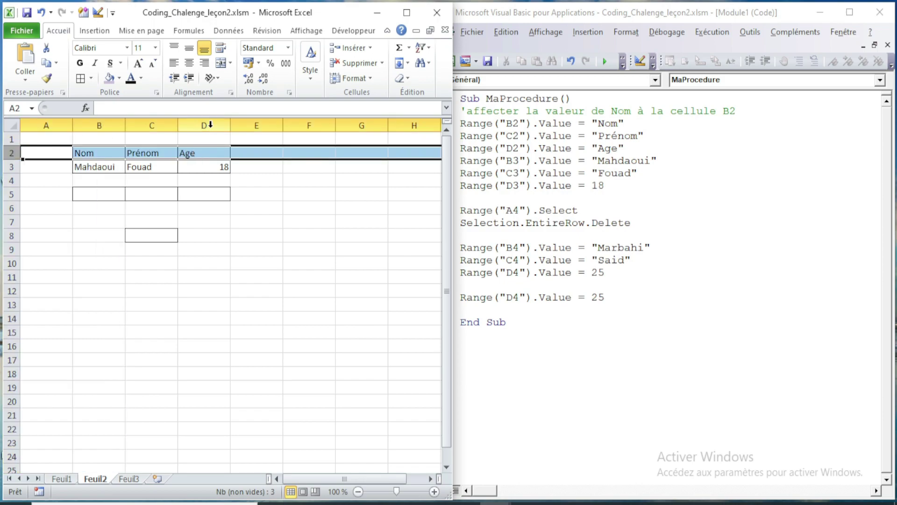
left_click(208, 125)
left_click(210, 152)
left_click(507, 294)
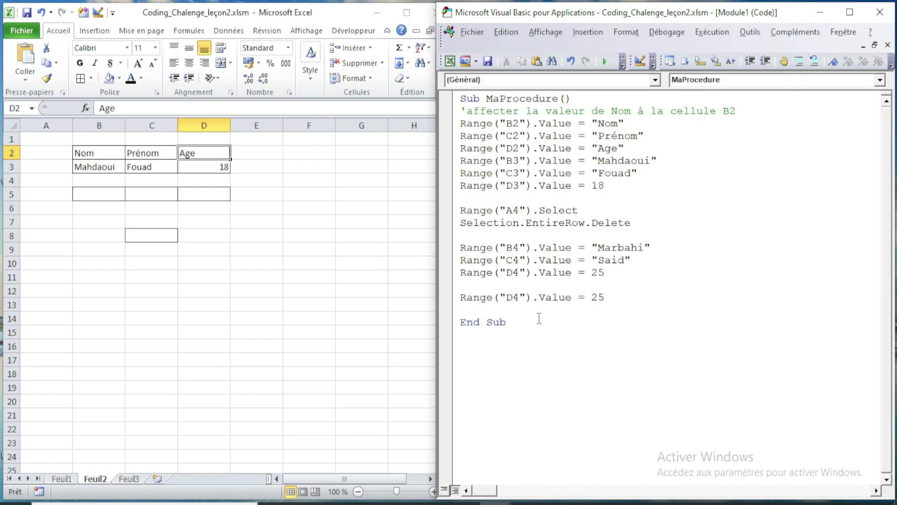
type("B2")
key("Delete")
key("Delete")
type(":")
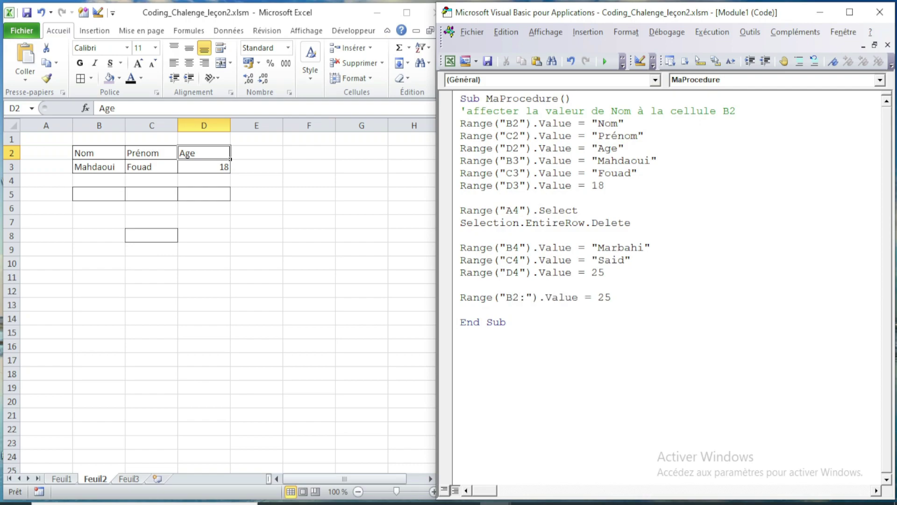
type("D2")
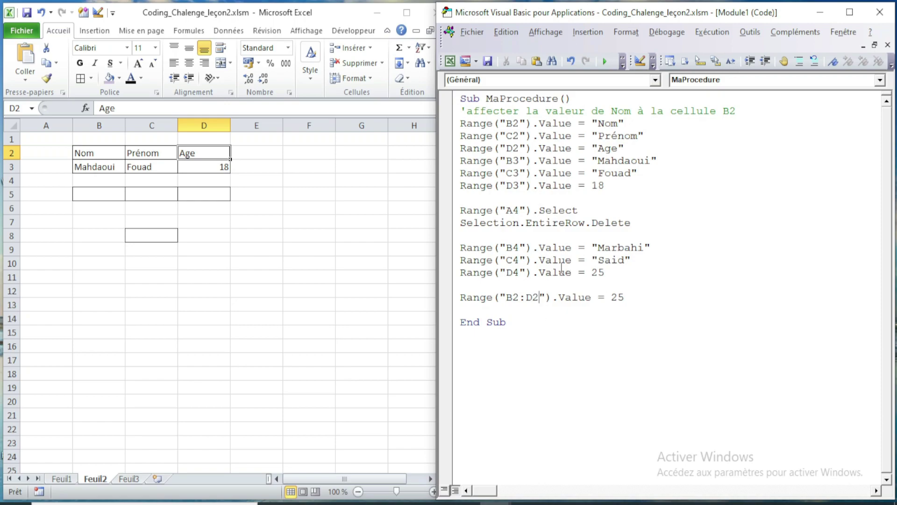
left_click_drag(558, 298, 644, 305)
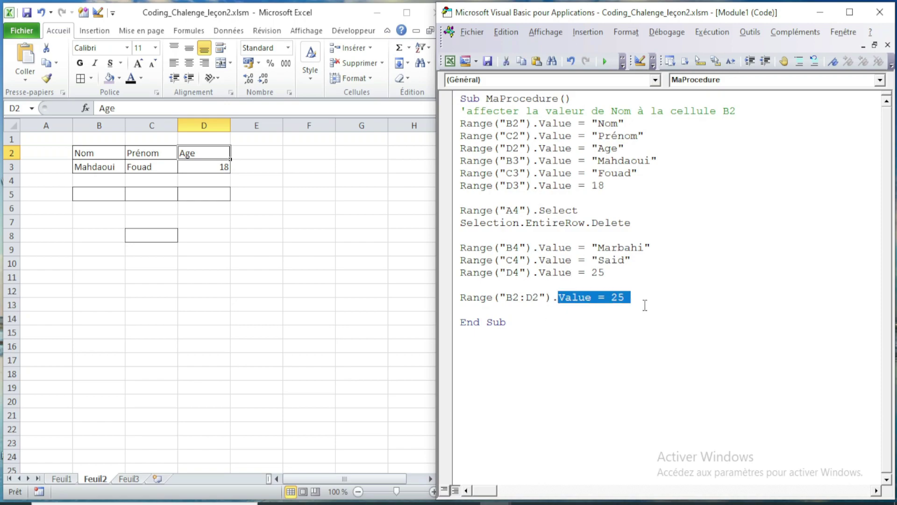
key("Delete")
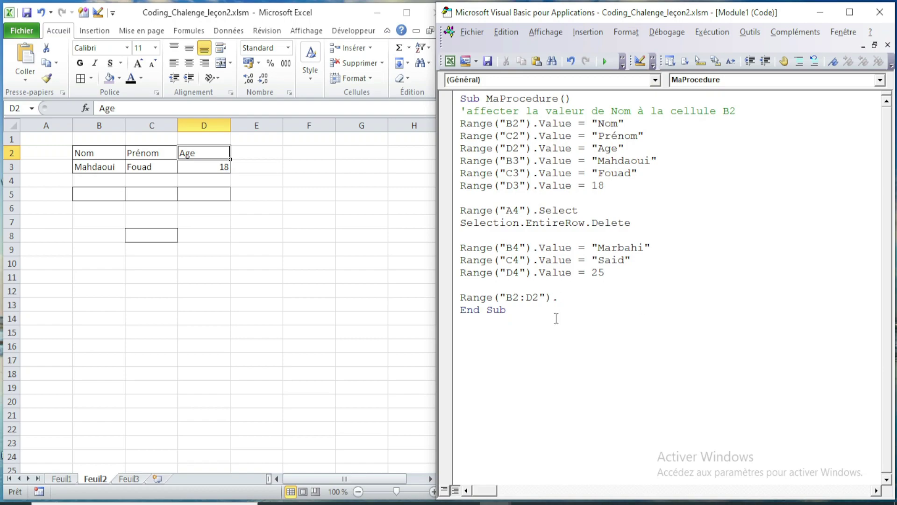
- Extend the line to Range("B2:D2").Font.Color, picking Color from IntelliSense
type("font")
left_click_drag(581, 296, 599, 297)
key("BackSpace")
type(".")
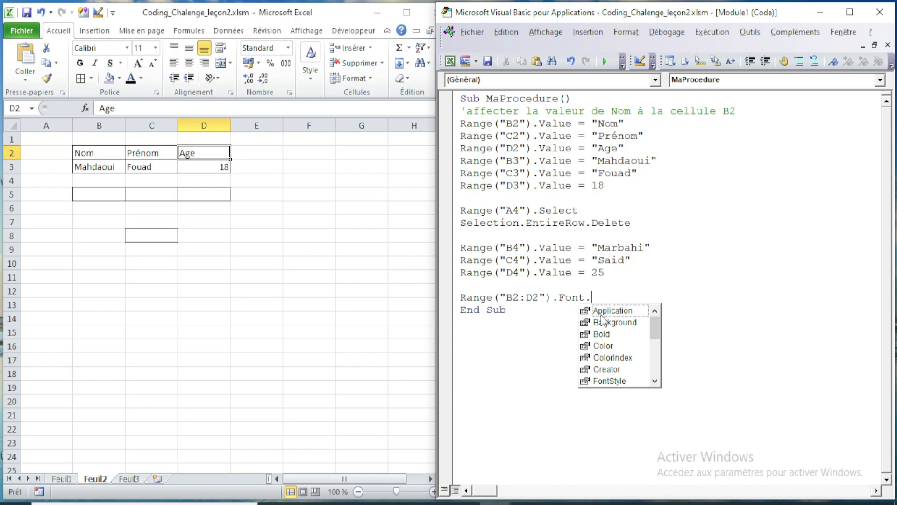
type("co")
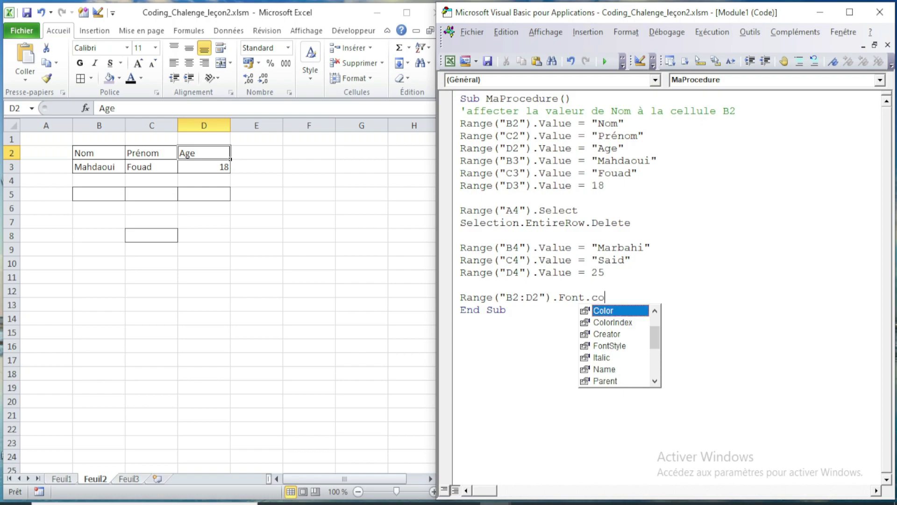
double_click(603, 310)
double_click(571, 297)
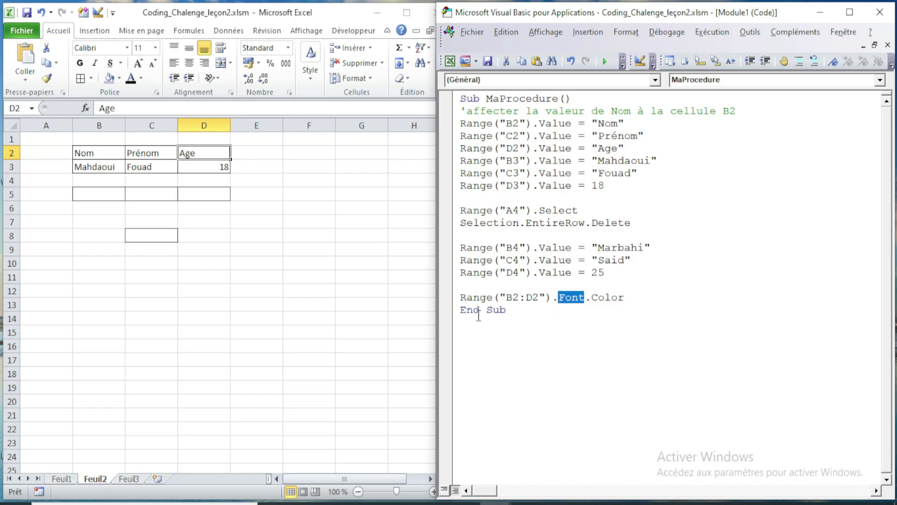
left_click_drag(461, 297, 540, 298)
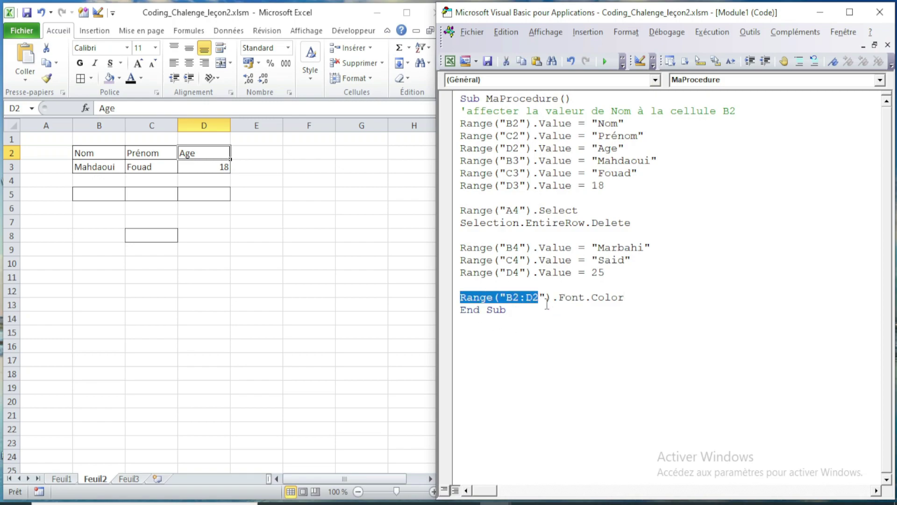
- Complete the line with = RGB(0, 0, 0) and highlight its colour arguments
left_click(636, 297)
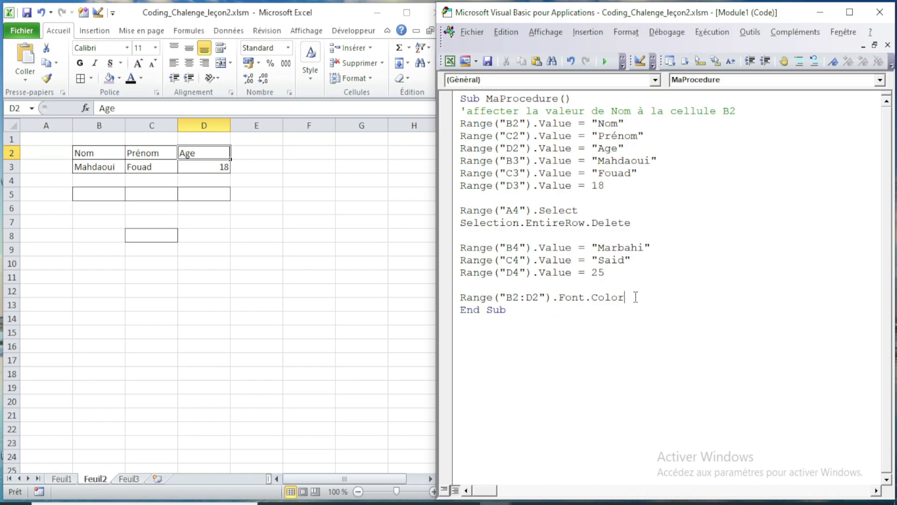
type("=")
type("RG")
type("B")
type("(")
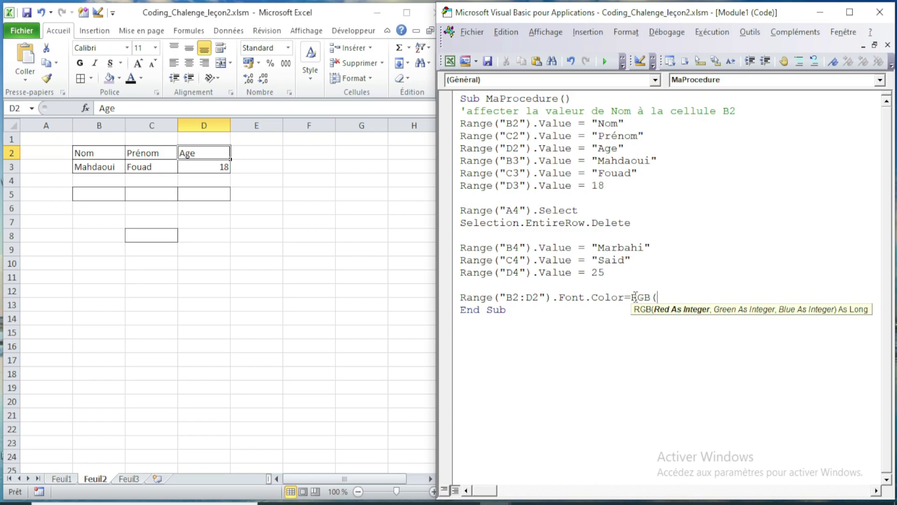
type("0, 0")
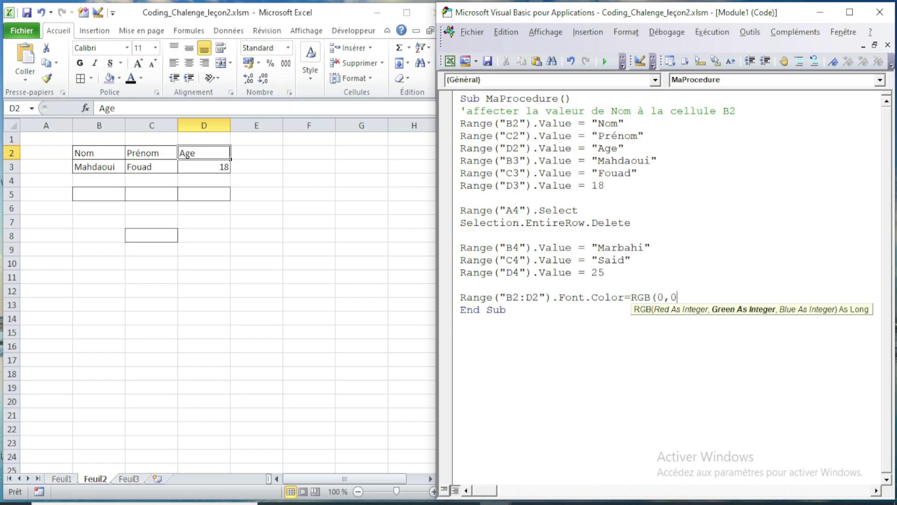
type(", 0)")
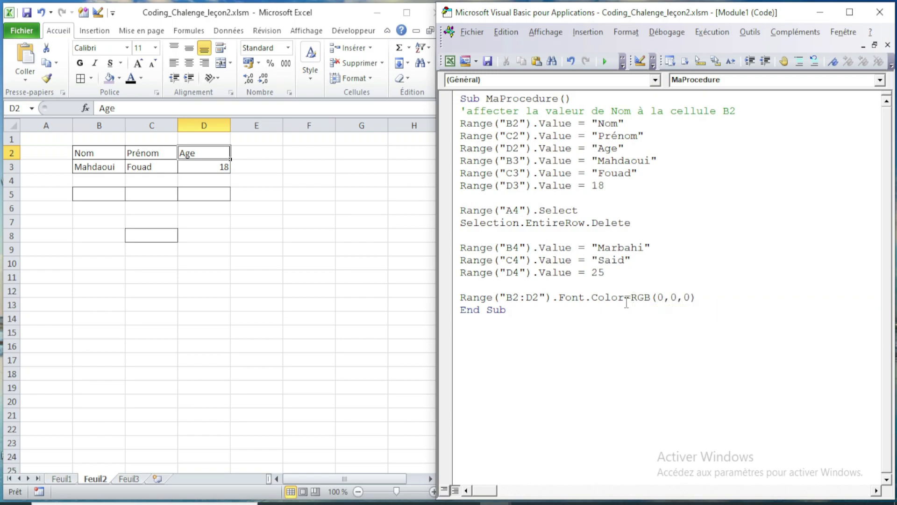
left_click(663, 384)
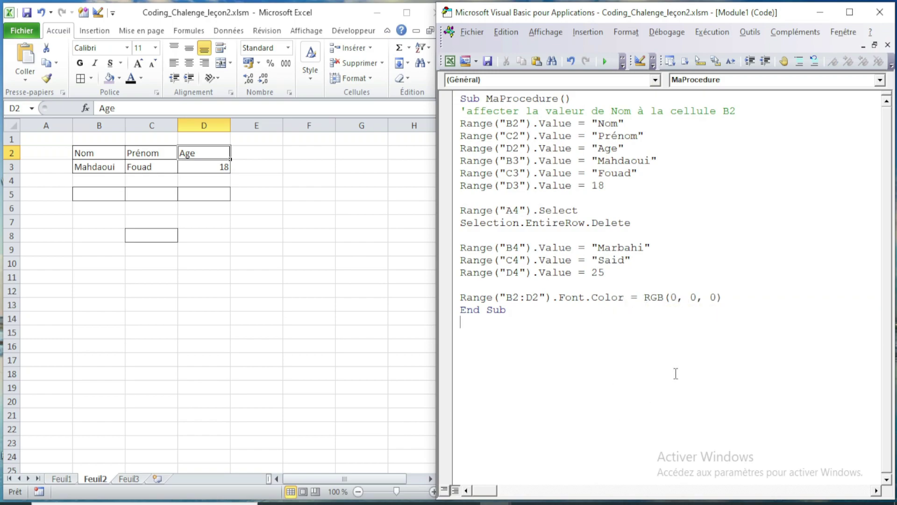
double_click(674, 297)
key("shift+Home")
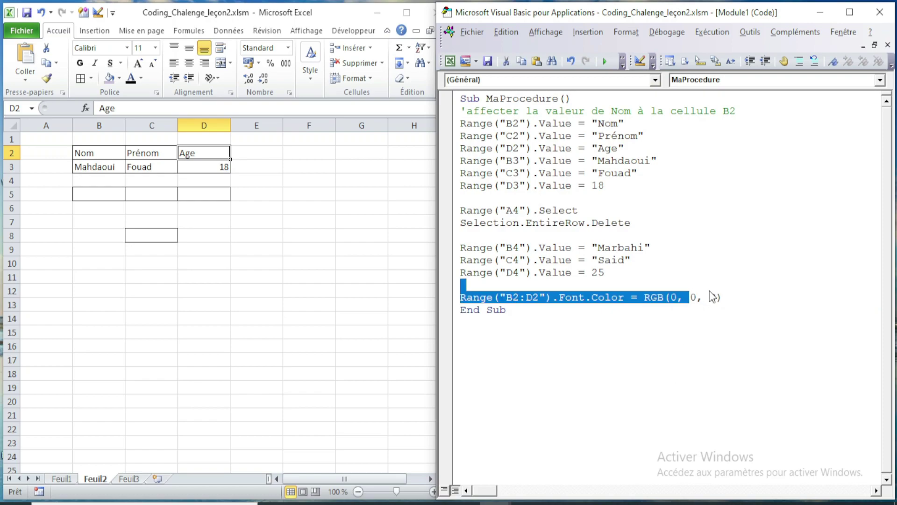
left_click(712, 297)
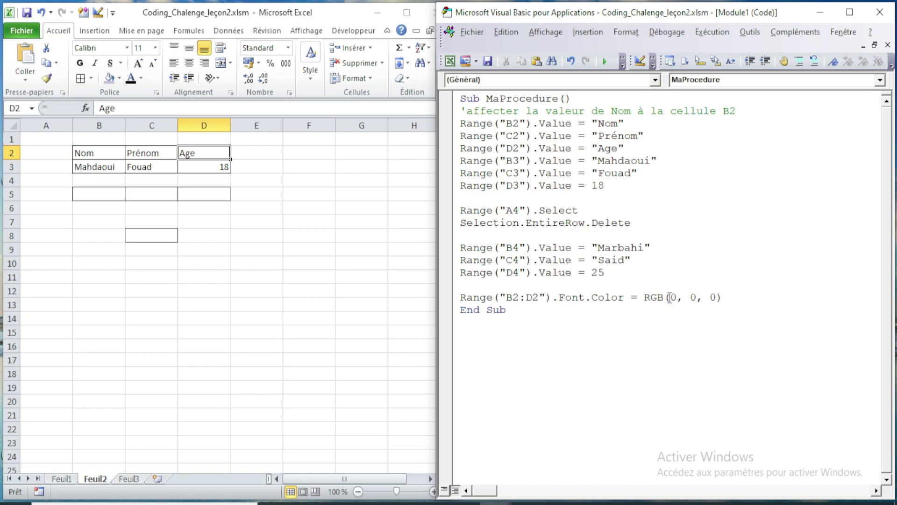
double_click(651, 298)
- Explain the R, G, B arguments and change the red value to 255, giving RGB(255, 0, 0)
left_click(653, 299)
key("shift+Left")
left_click_drag(653, 298, 658, 298)
double_click(674, 298)
left_click_drag(653, 299, 645, 300)
left_click(650, 298)
double_click(671, 298)
type("255")
double_click(706, 297)
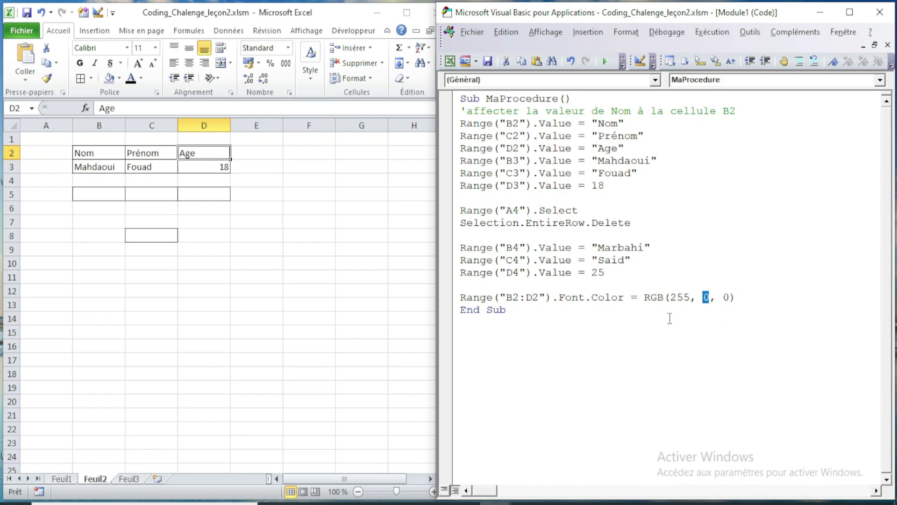
left_click(665, 297)
mouse_move(460, 124)
left_mouse_down()
mouse_move(625, 260)
mouse_move(627, 274)
left_mouse_up()
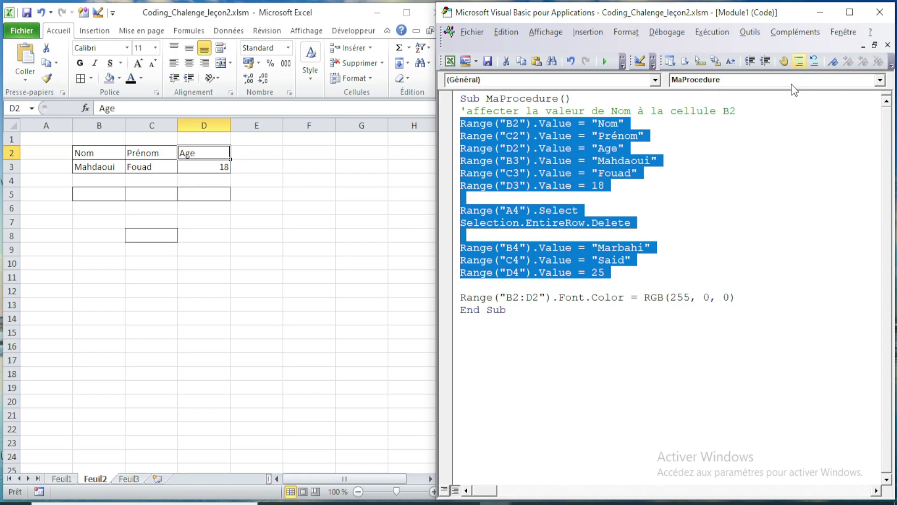
- Comment out the earlier B2 through D4 code lines with Comment Block
left_click(800, 61)
left_click(579, 160)
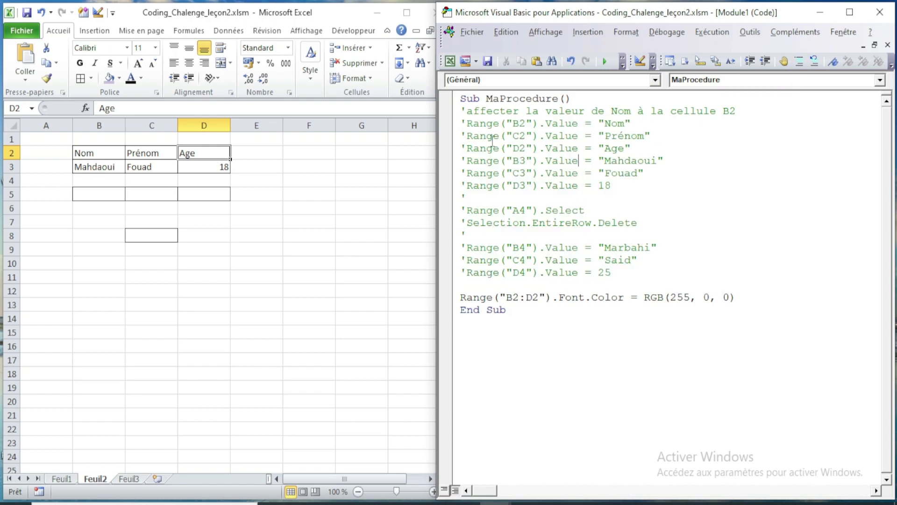
left_click_drag(460, 123, 466, 123)
left_click(654, 348)
- Add a blank line before End Sub and run MaProcedure to turn the headers red
left_click(460, 309)
key("Return")
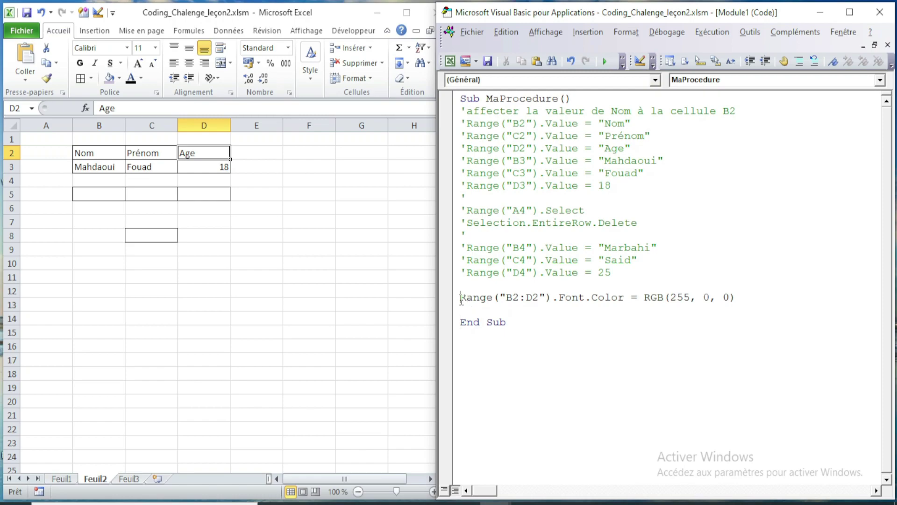
left_click_drag(462, 299, 734, 298)
left_click(730, 280)
left_click(605, 62)
- Compare the red header cells B2:D2 on the sheet with the macro's range reference
left_click(111, 154)
left_click_drag(119, 154, 199, 154)
left_click(127, 164)
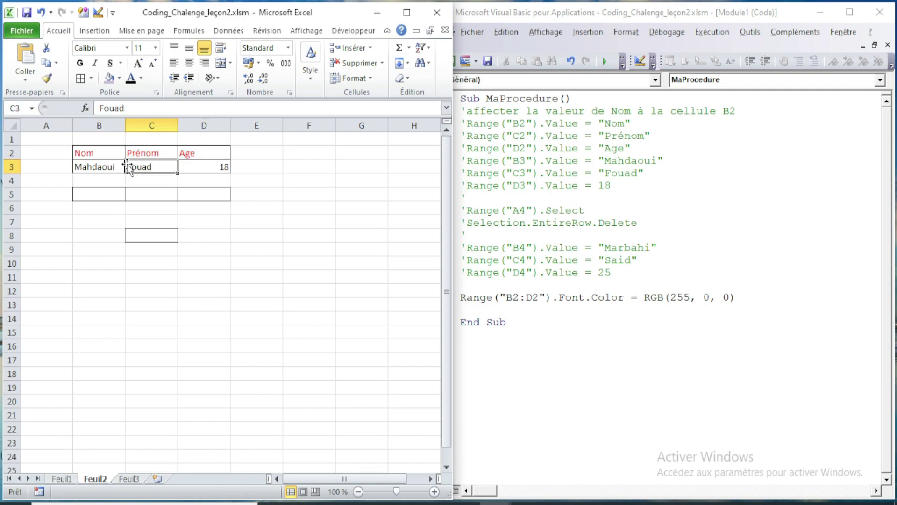
left_click_drag(115, 156, 186, 154)
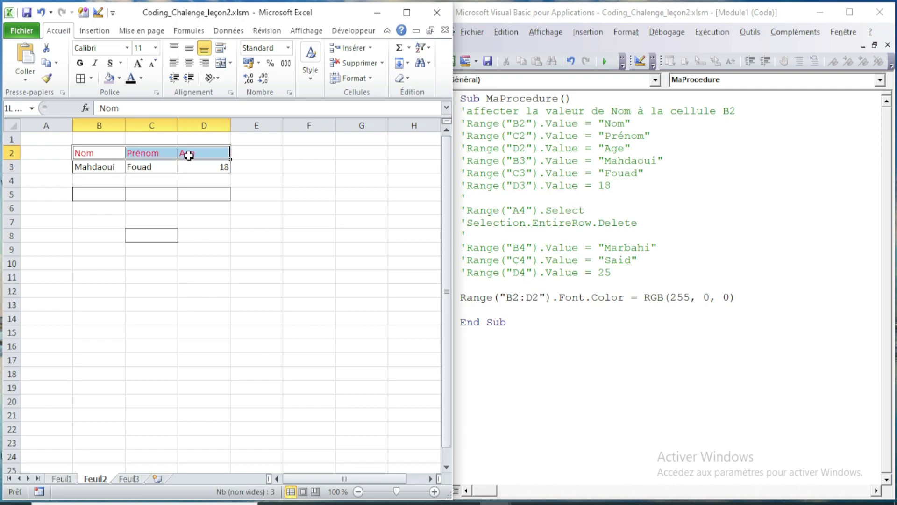
double_click(512, 299)
left_click(222, 168)
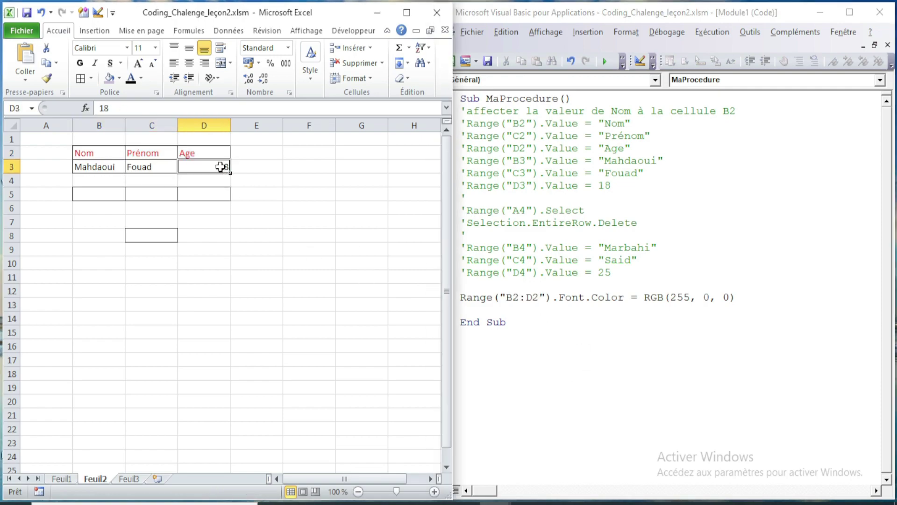
left_click_drag(111, 154, 196, 154)
left_click(675, 308)
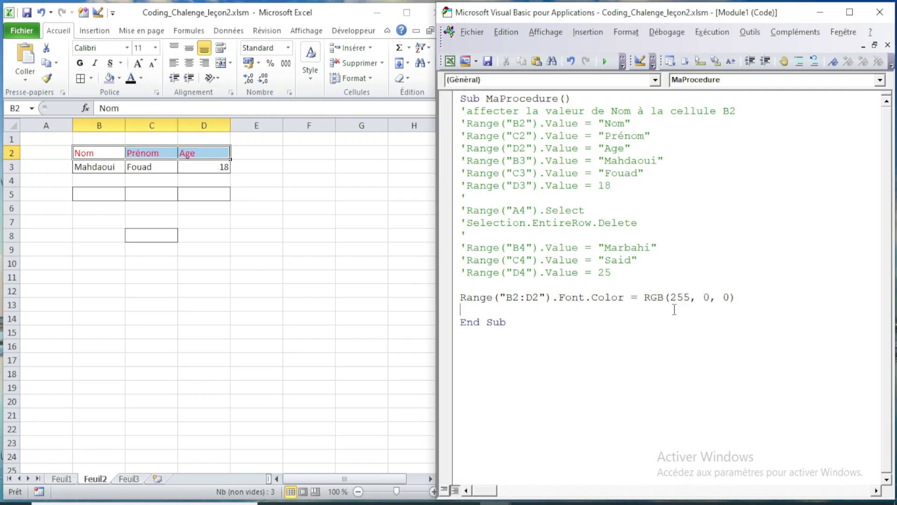
- Change the colour arguments to RGB(0, 0, 255) for blue headers
double_click(682, 297)
left_click_drag(644, 297, 650, 298)
left_click_drag(722, 297, 728, 298)
type("255")
left_click_drag(692, 302, 669, 301)
type("0")
- Run the macro and select B2:D2 to check that the headers turned blue
left_click(606, 63)
left_click(219, 180)
left_click_drag(103, 154, 193, 156)
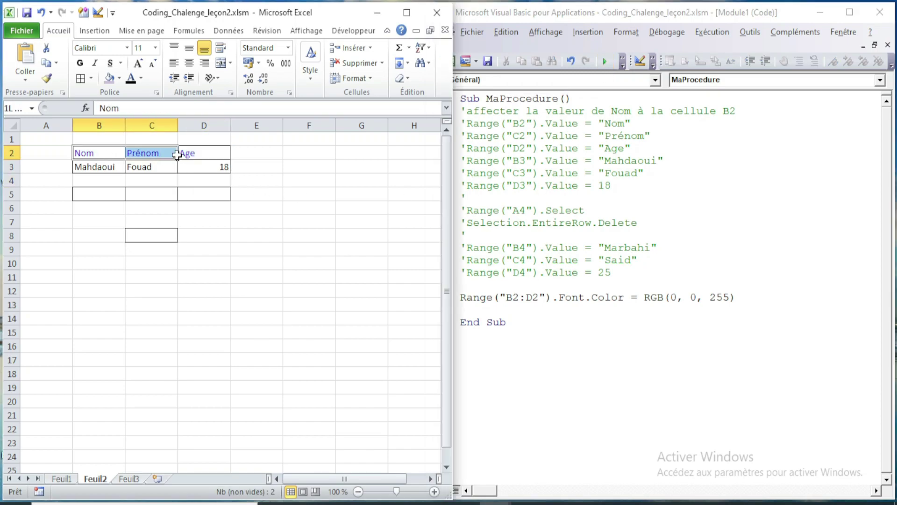
- Change the colour to RGB(0, 255, 0), run it, and confirm the headers are green
double_click(714, 299)
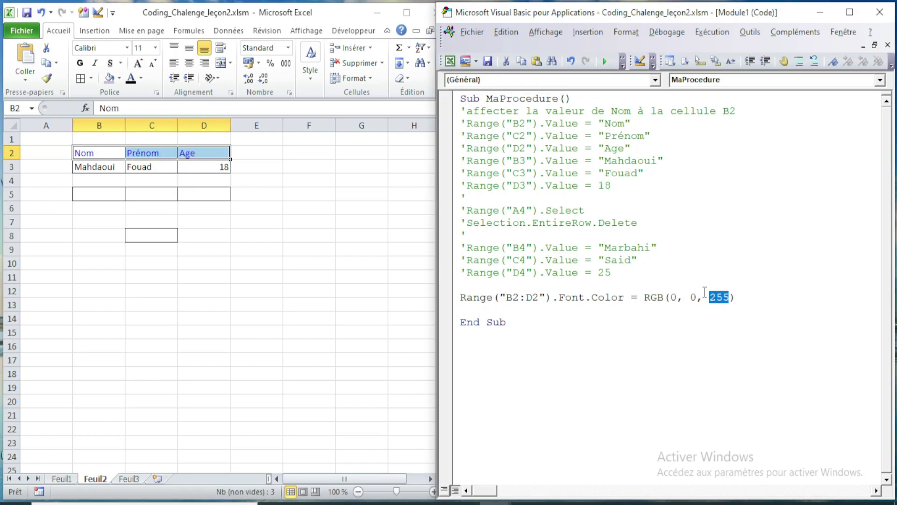
type("0")
double_click(693, 298)
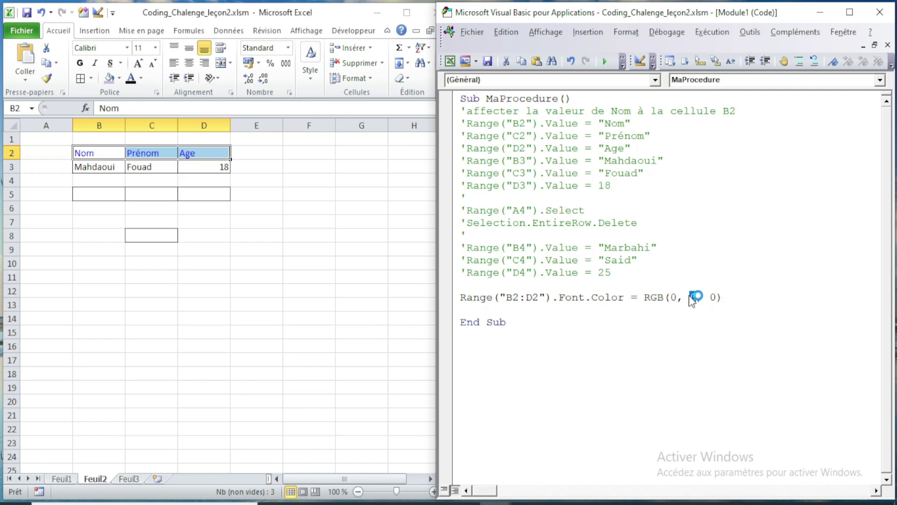
type("255")
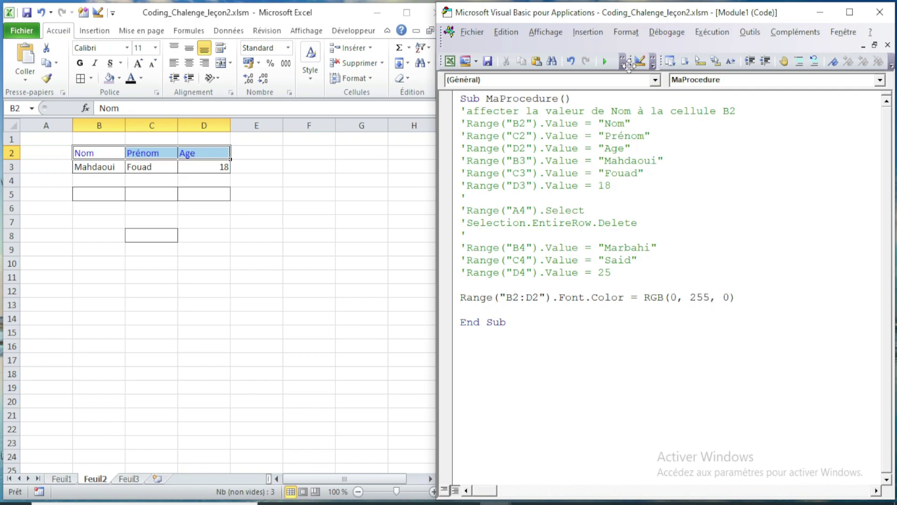
left_click(604, 60)
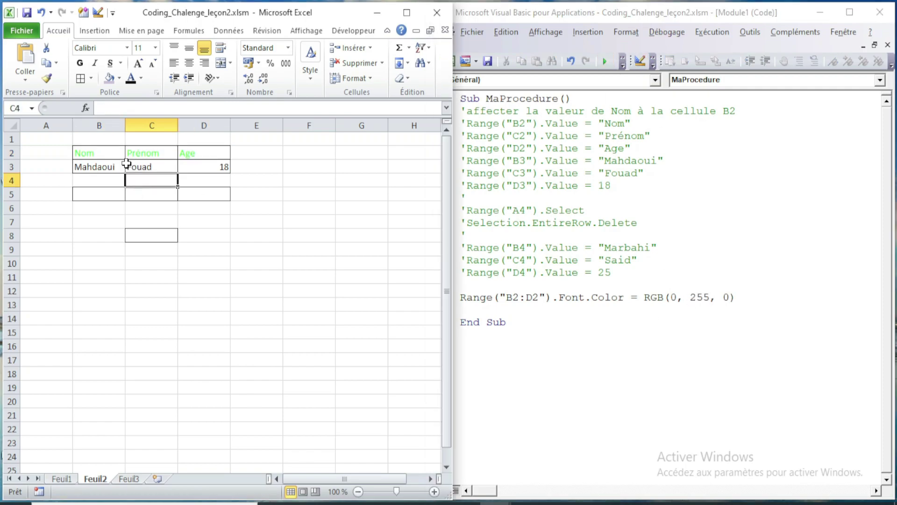
left_click(109, 153)
left_click_drag(135, 153, 201, 155)
left_click(200, 154)
left_click_drag(117, 152, 208, 153)
left_click(236, 206)
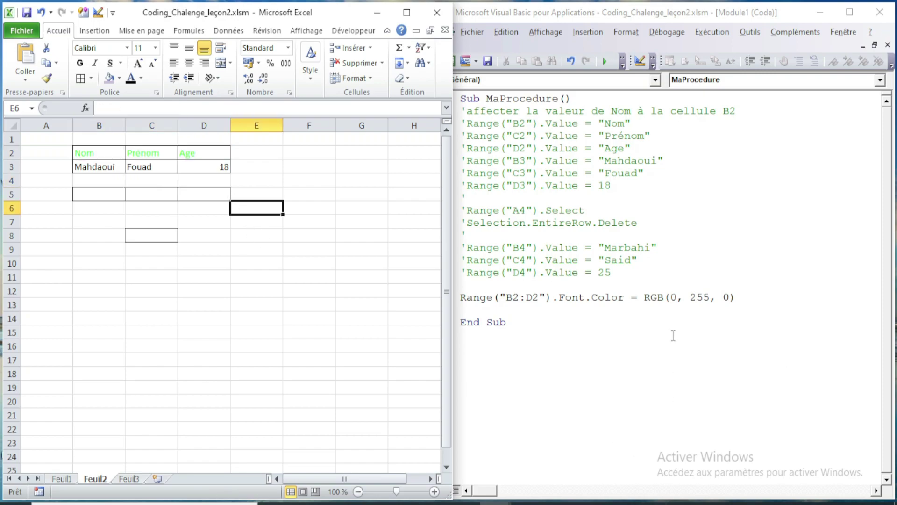
- Edit the colour line's arguments to RGB(100, 100, 100)
double_click(692, 297)
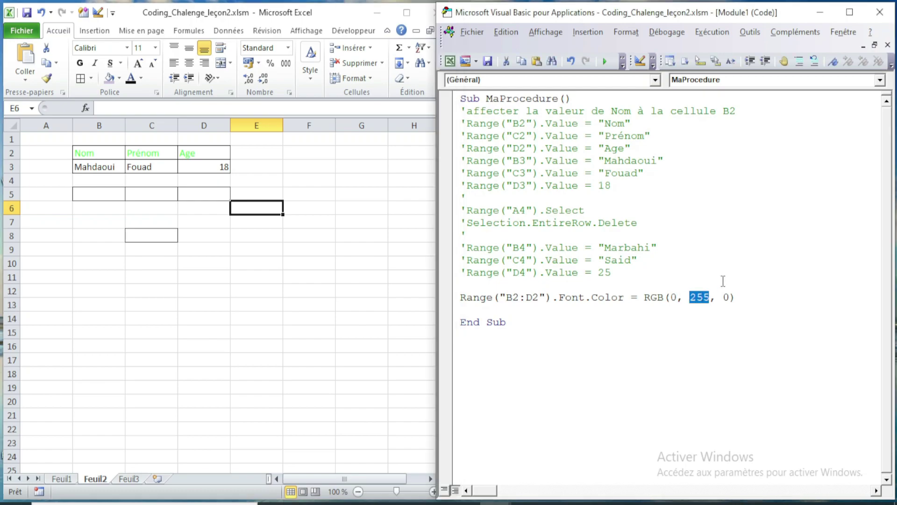
type("0")
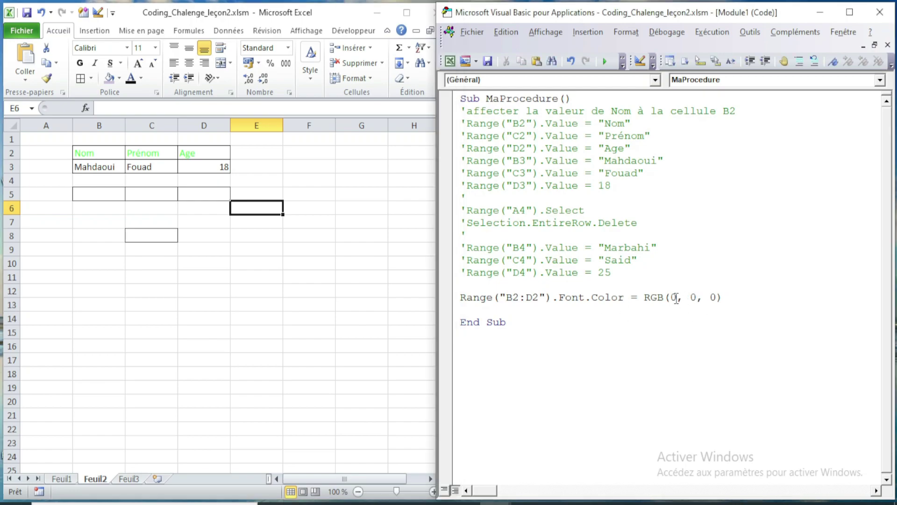
double_click(673, 298)
type("100")
double_click(706, 297)
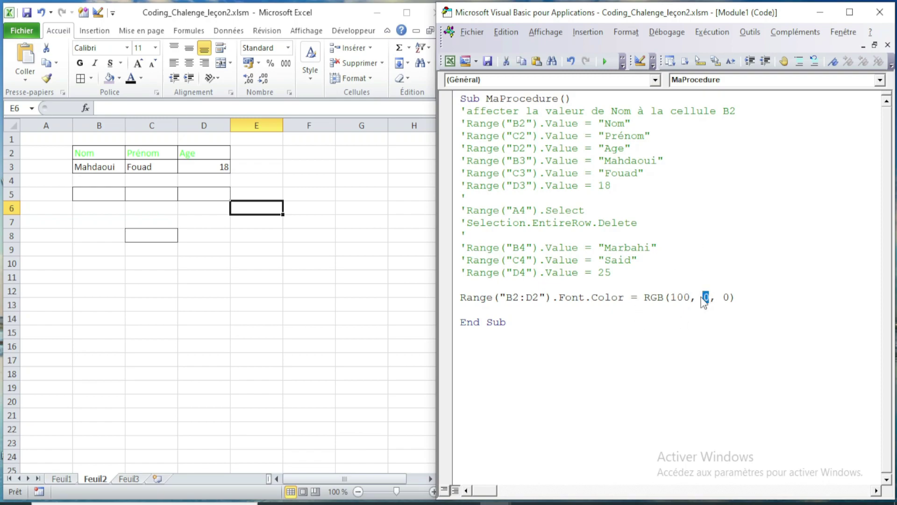
type("100")
left_click(737, 297)
type("100")
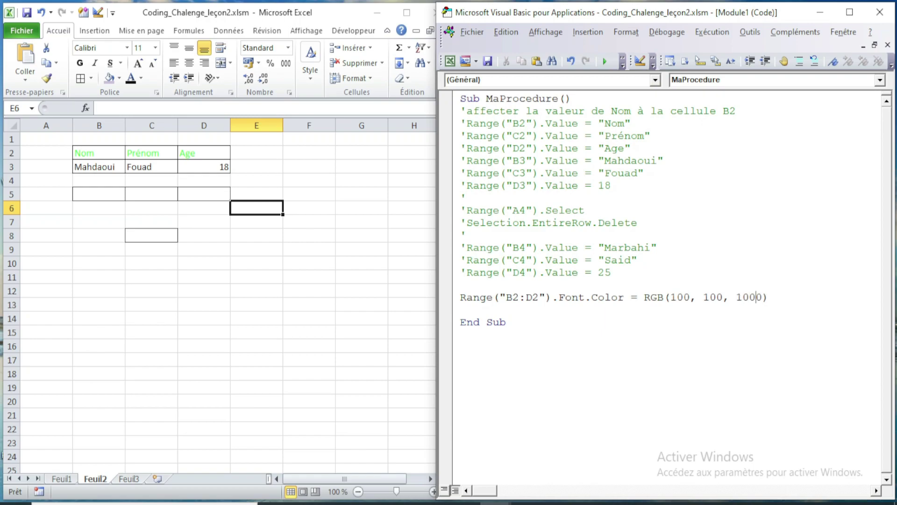
key("Delete")
- Run the macro and check on the sheet that the B2:D2 headers are grey
left_click(610, 61)
left_click(289, 220)
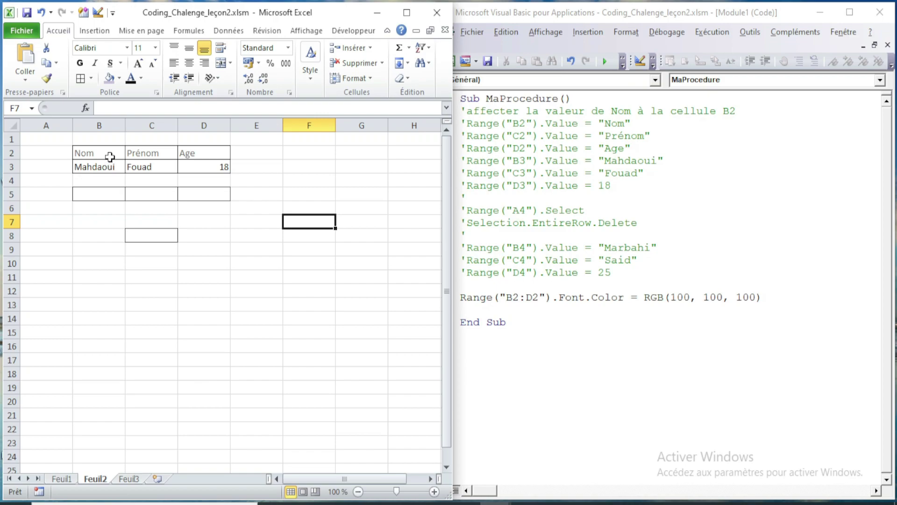
left_click_drag(107, 154, 192, 154)
left_click(202, 184)
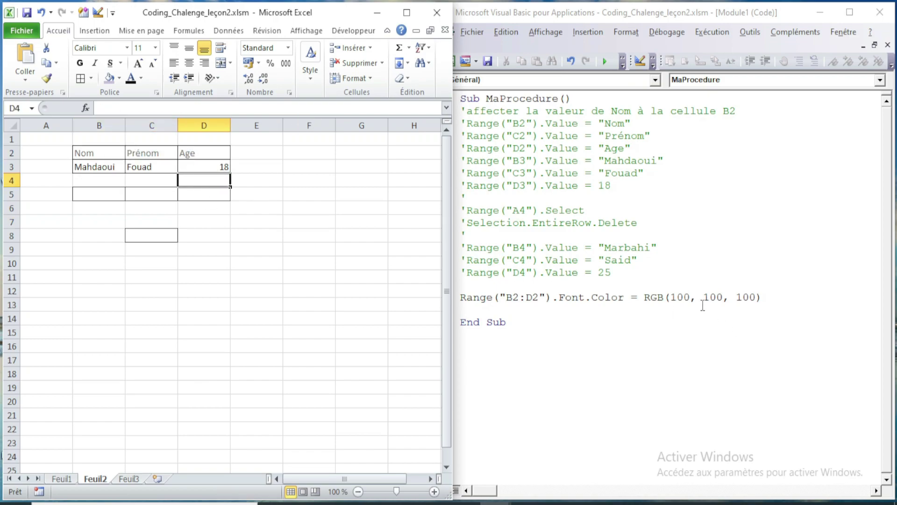
- Change the colour to RGB(0, 0, 0) and run it to make the headers black
double_click(682, 297)
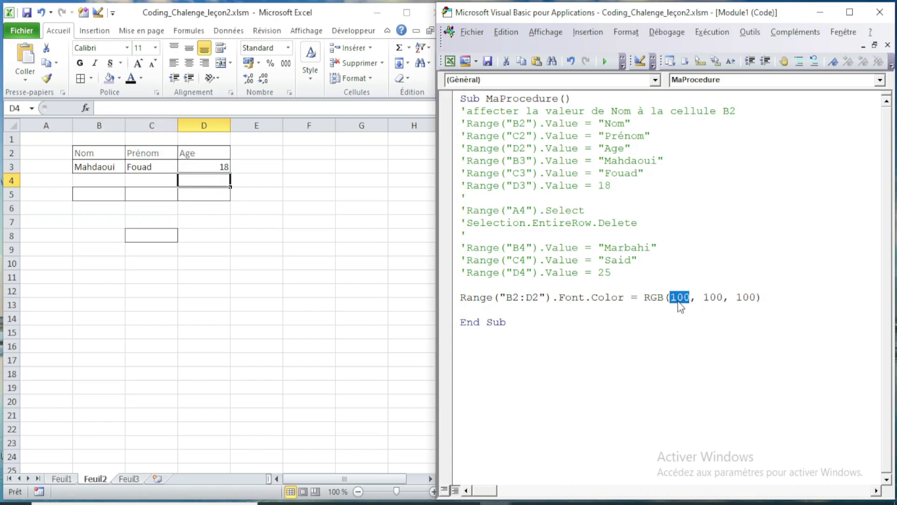
left_click(710, 298)
double_click(681, 298)
type("0")
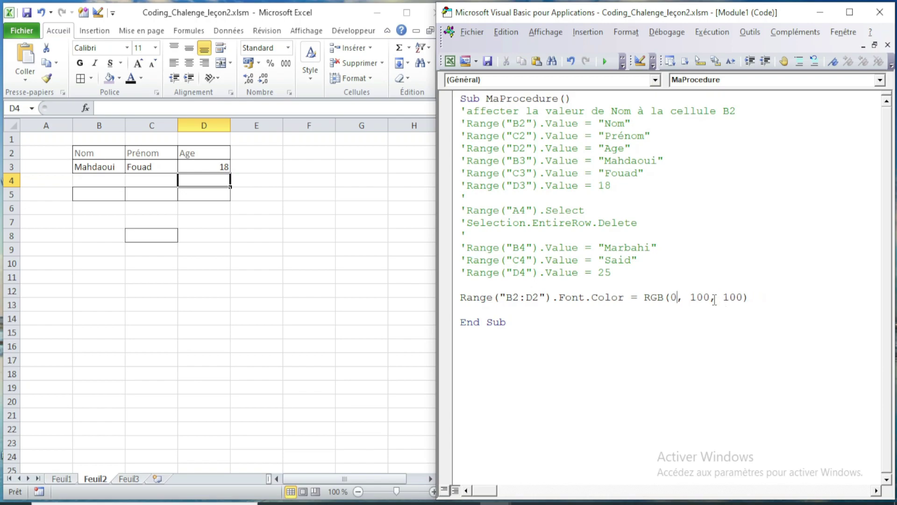
double_click(707, 297)
type("0")
double_click(719, 298)
type("0")
left_click(605, 62)
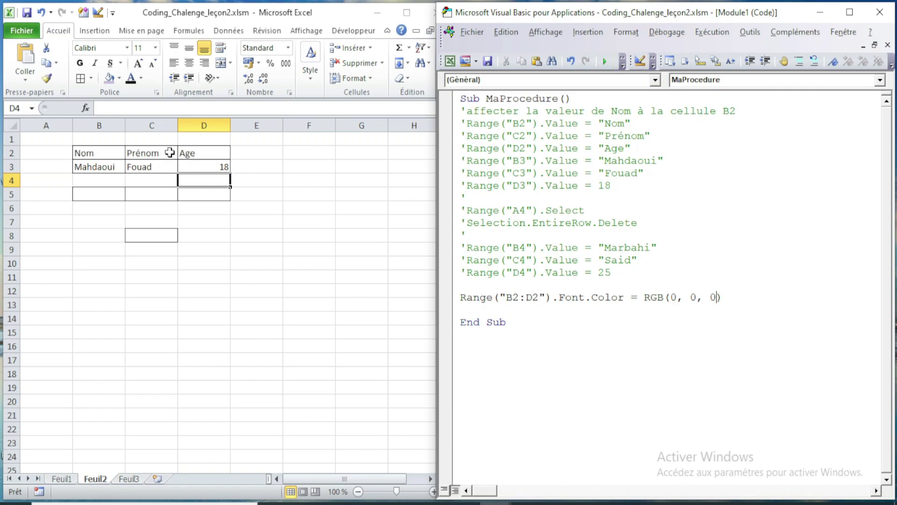
- Set the colour to RGB(255, 255, 255) and run it, leaving the headers white and invisible
double_click(672, 298)
type("255")
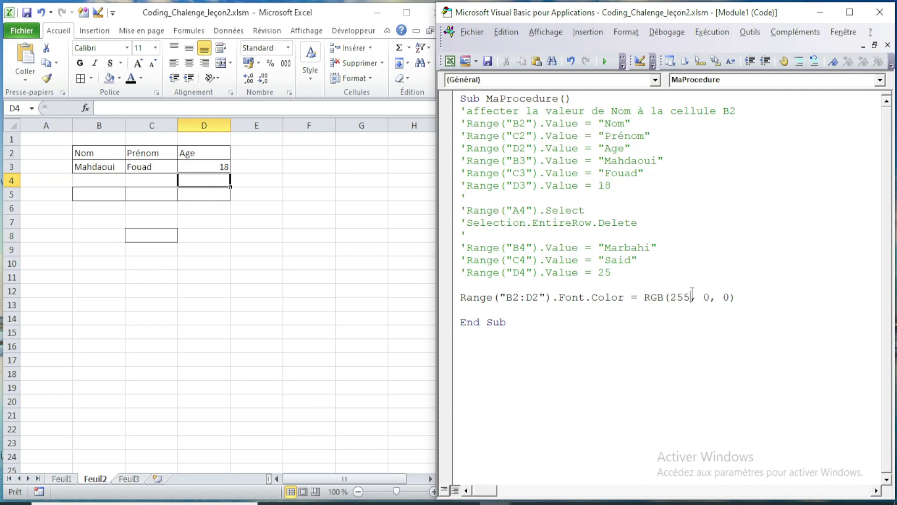
double_click(707, 298)
type("255")
double_click(739, 298)
type("255")
left_click(606, 63)
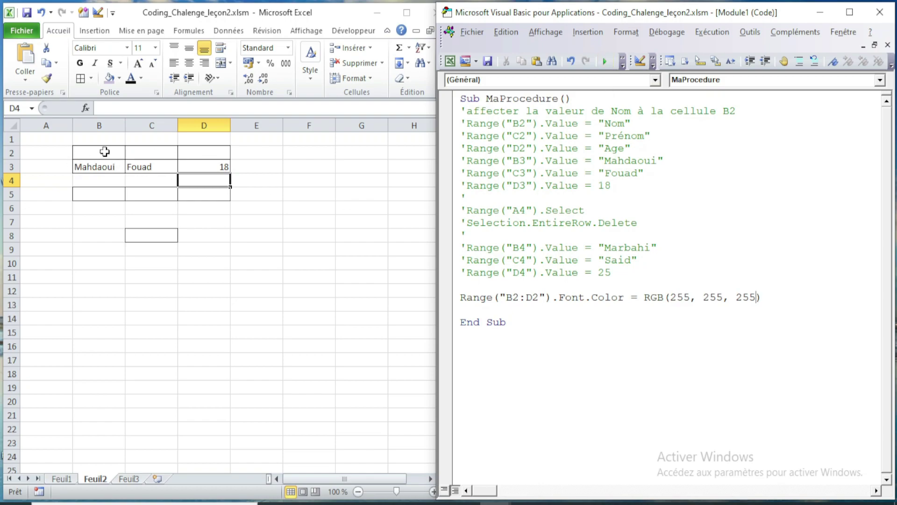
left_click_drag(94, 153, 226, 158)
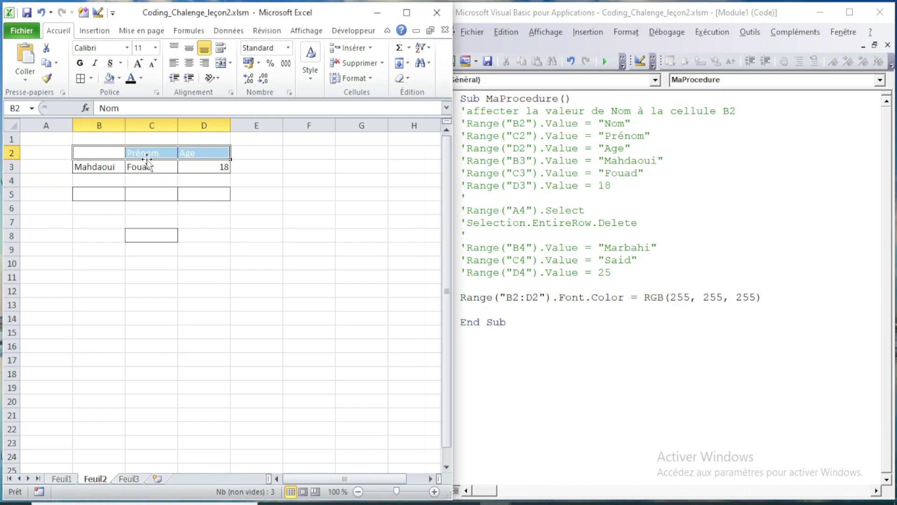
left_click(141, 221)
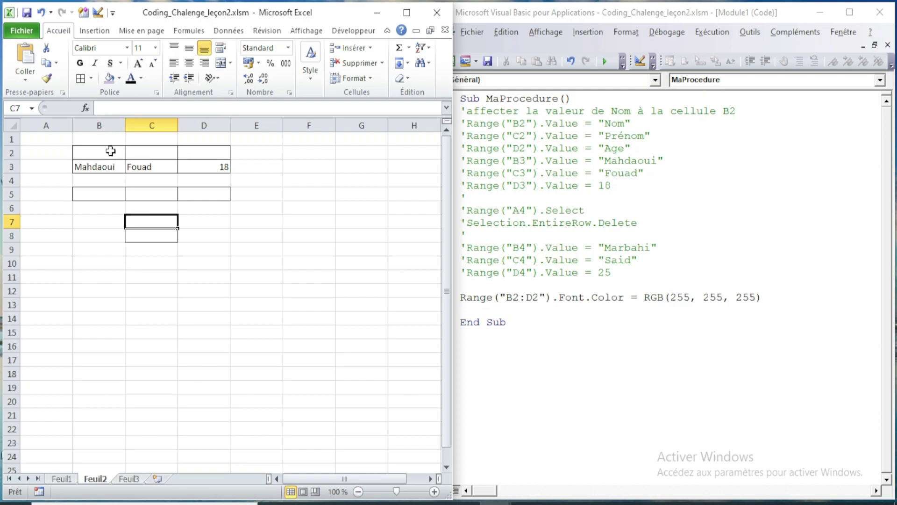
left_click(250, 248)
left_click(685, 299)
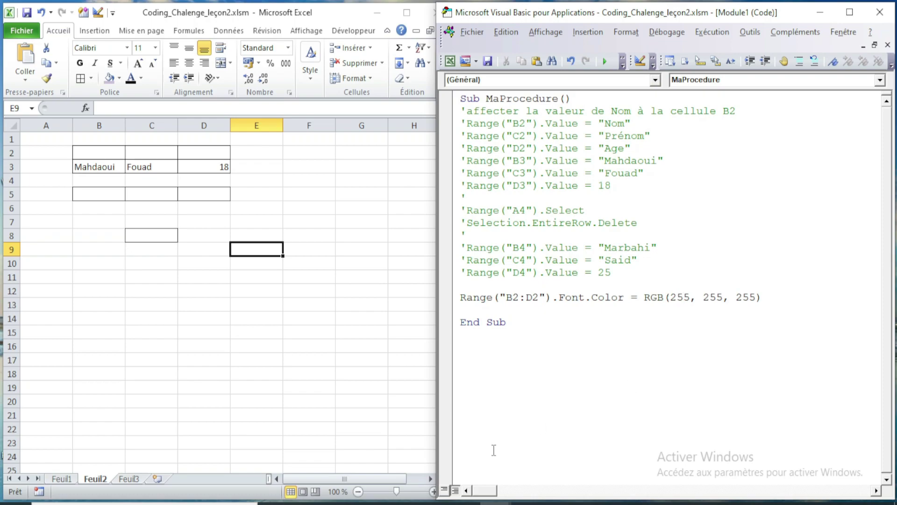
- Open Paint and its Modifier les couleurs editor, showing black as Red 0, Green 0, Blue 0
left_click(590, 503)
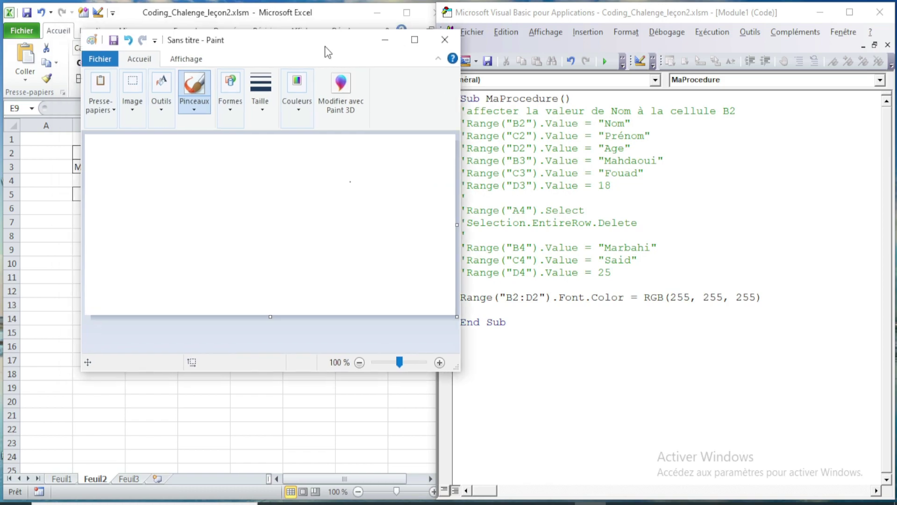
left_click_drag(301, 45, 320, 59)
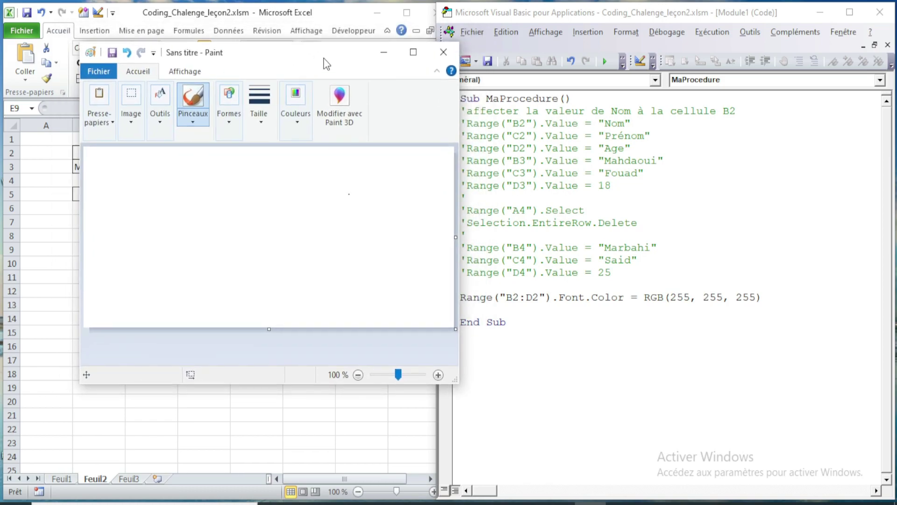
left_click(295, 103)
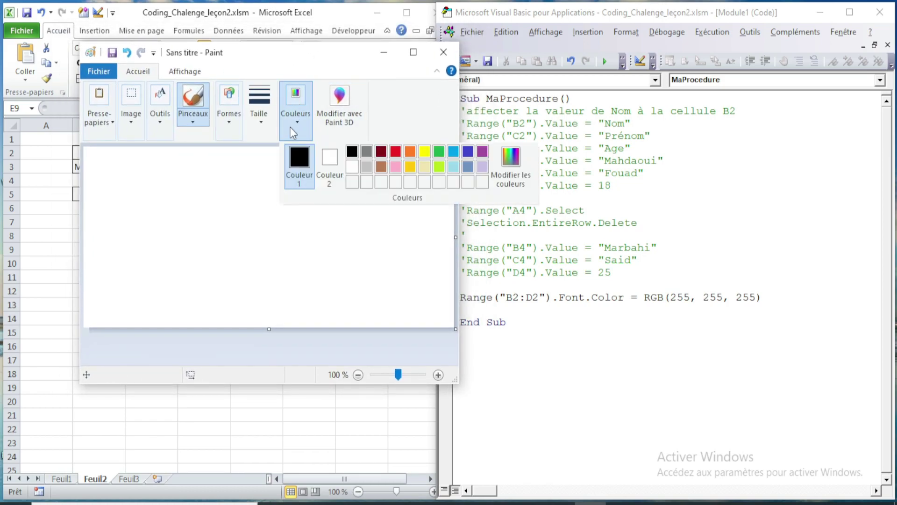
left_click(513, 166)
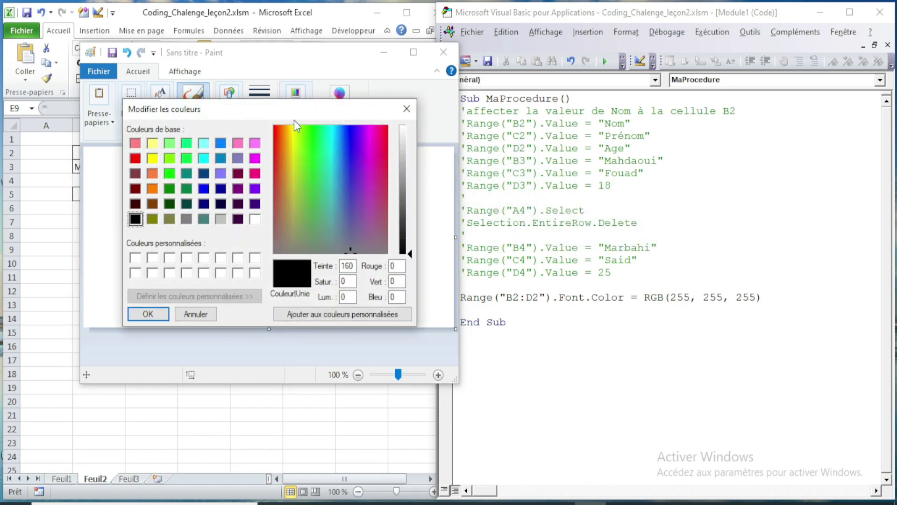
left_click_drag(293, 110, 305, 89)
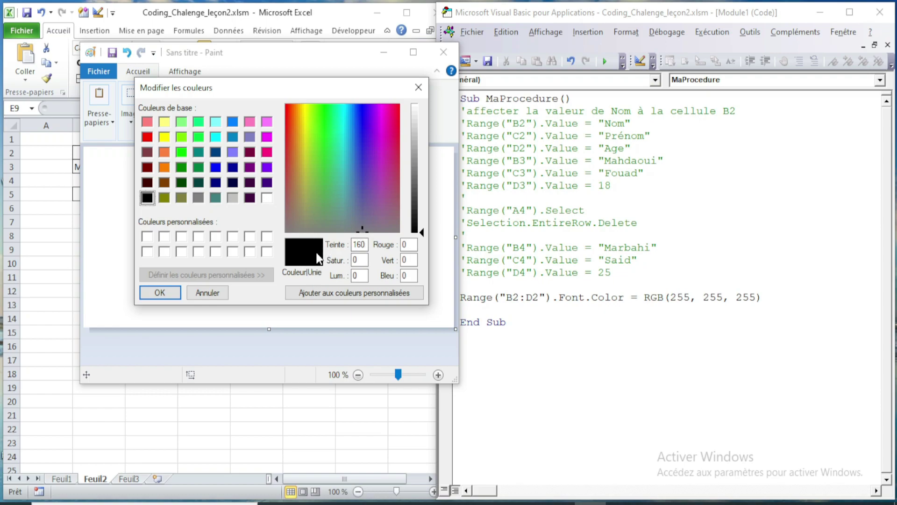
- Edit the red and green fields in Paint's Edit Colours dialog, setting green to 0
double_click(406, 244)
key("Tab")
type("0")
left_click(414, 275)
- Try cyan, blue, bright green and purple shades in the colour spectrum
mouse_move(349, 131)
left_mouse_down()
mouse_move(350, 143)
mouse_move(346, 123)
mouse_move(344, 144)
mouse_move(342, 122)
left_mouse_up()
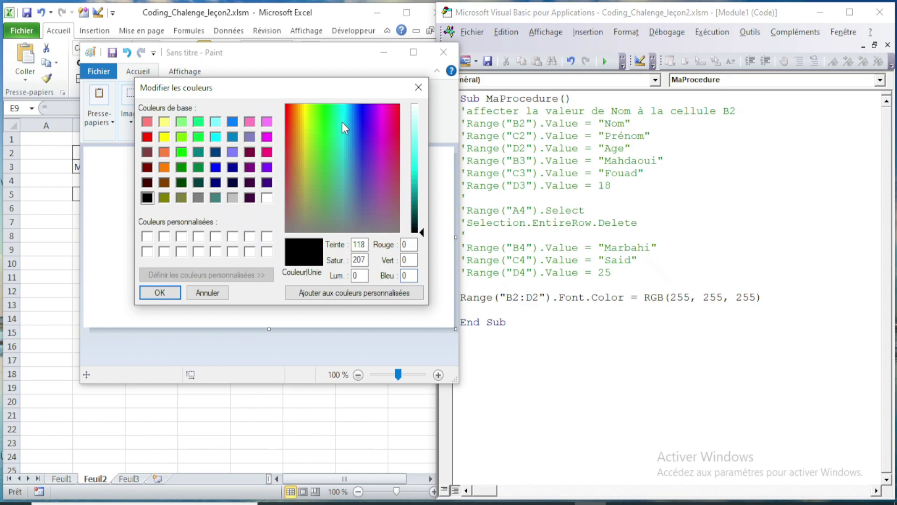
left_click(353, 145)
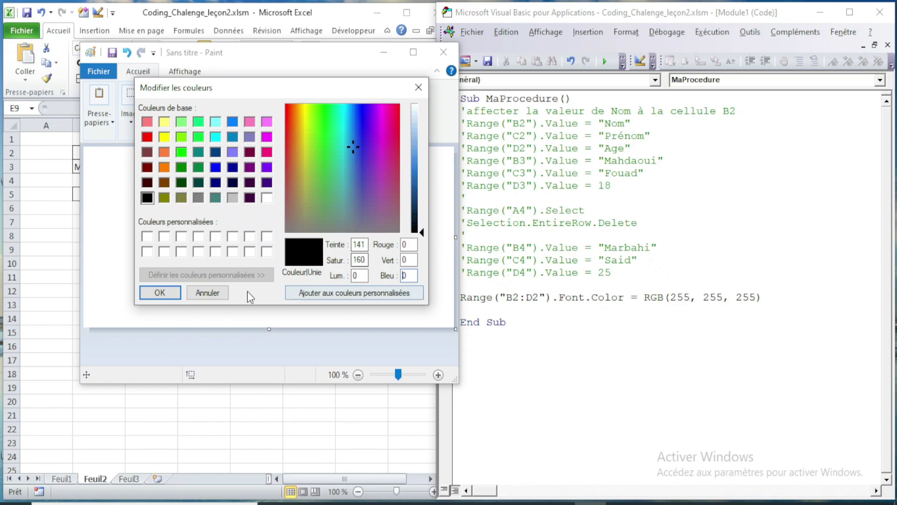
left_click(199, 137)
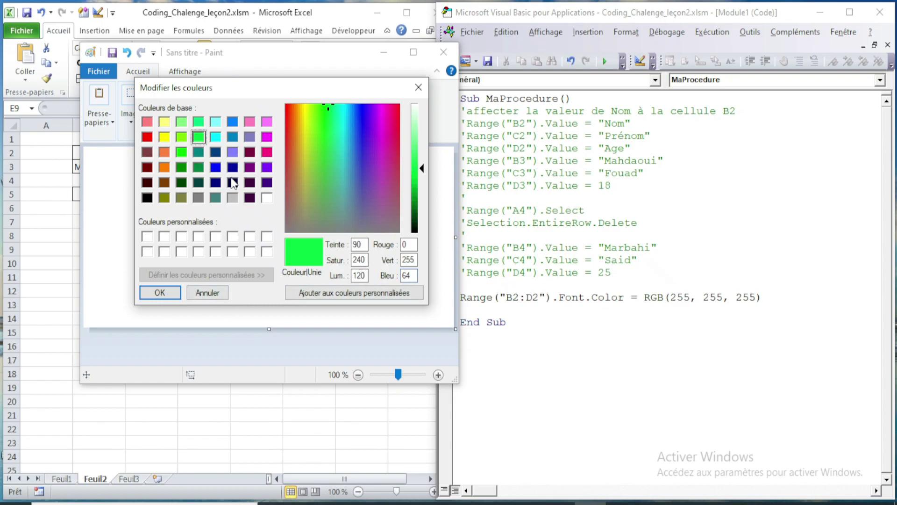
left_click(334, 145)
left_click(366, 167)
left_click(370, 192)
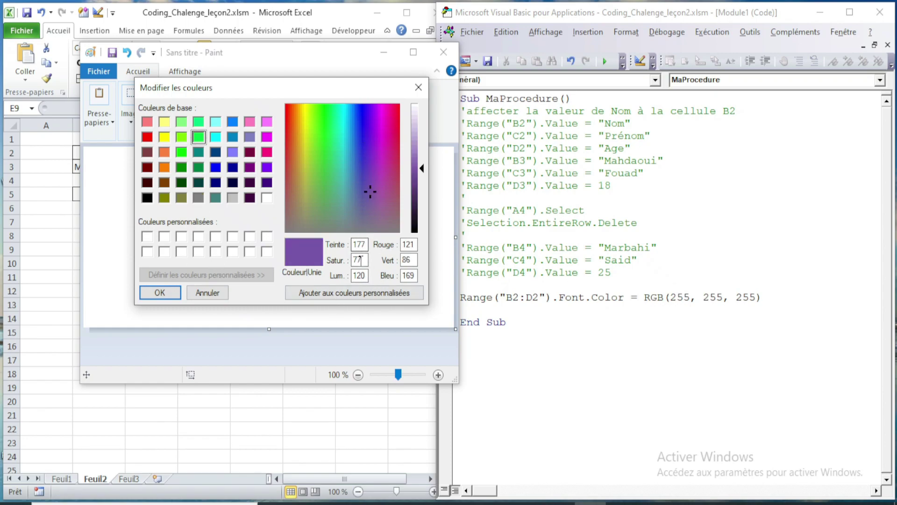
- Settle on a cyan of red 14, green 241, blue 236 and select its values
left_click(356, 161)
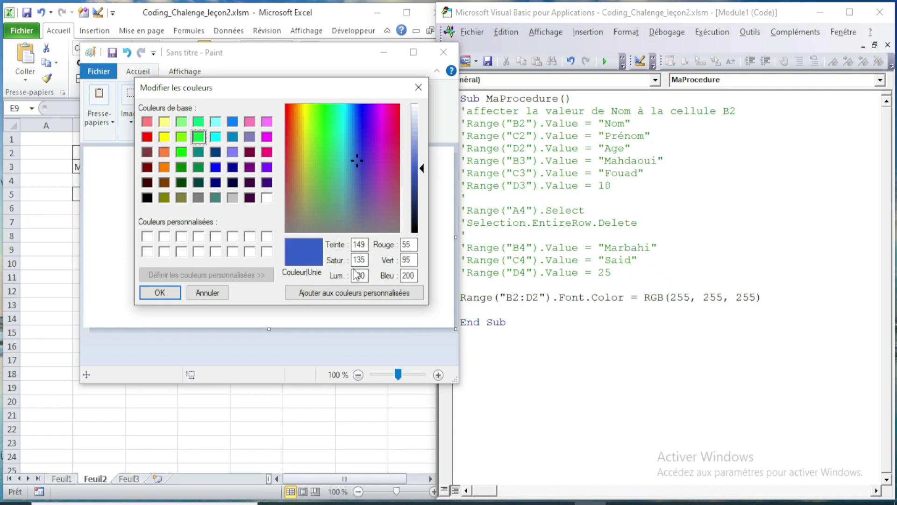
left_click(362, 145)
left_click(350, 134)
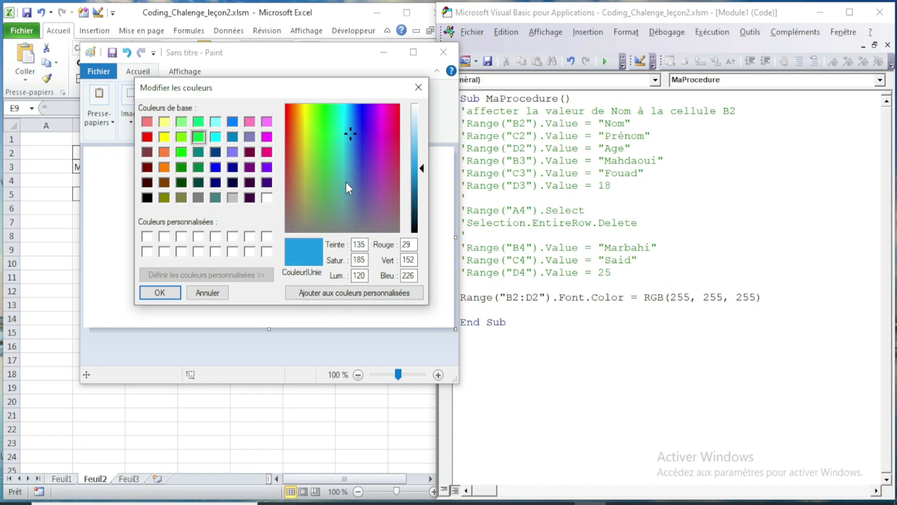
left_click_drag(343, 122, 317, 124)
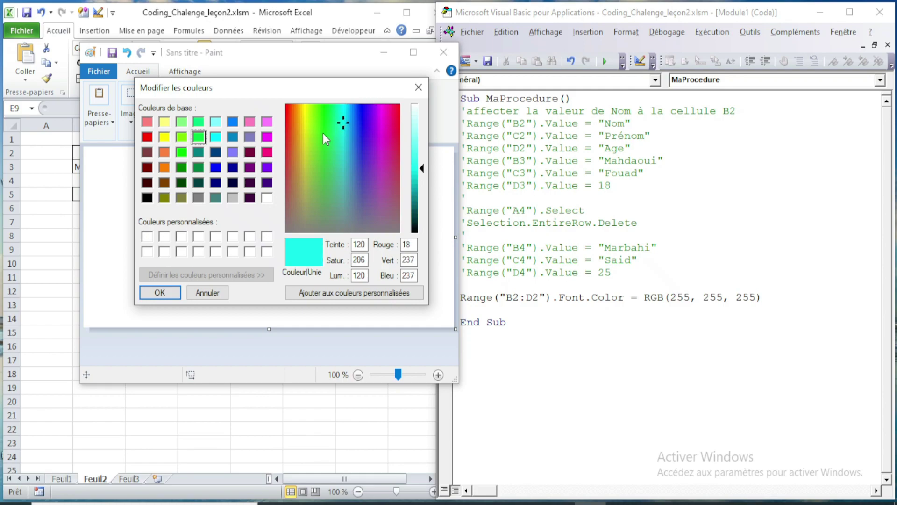
left_click(342, 119)
double_click(404, 244)
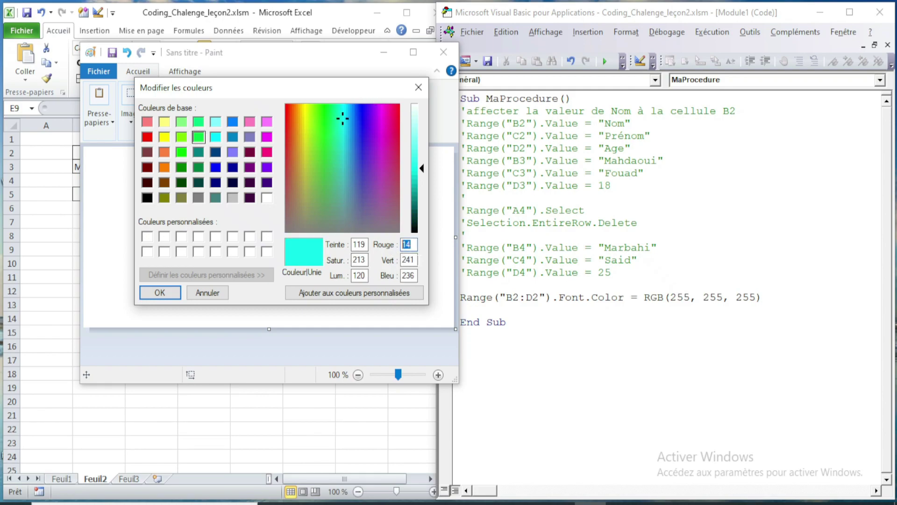
double_click(407, 260)
- Change the B2:D2 font colour RGB call from 255s to RGB(14, 241, 236)
double_click(407, 244)
key("ctrl+c")
double_click(681, 298)
key("ctrl+v")
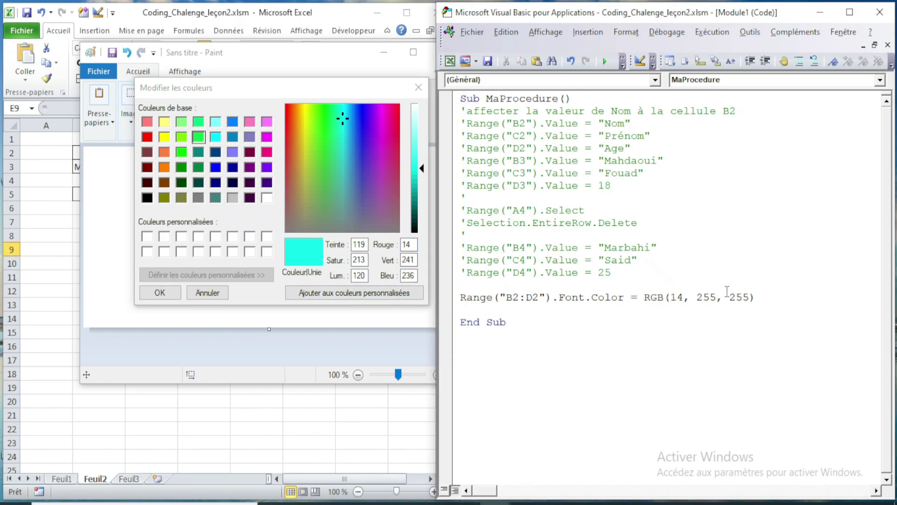
double_click(704, 297)
type("241")
double_click(741, 297)
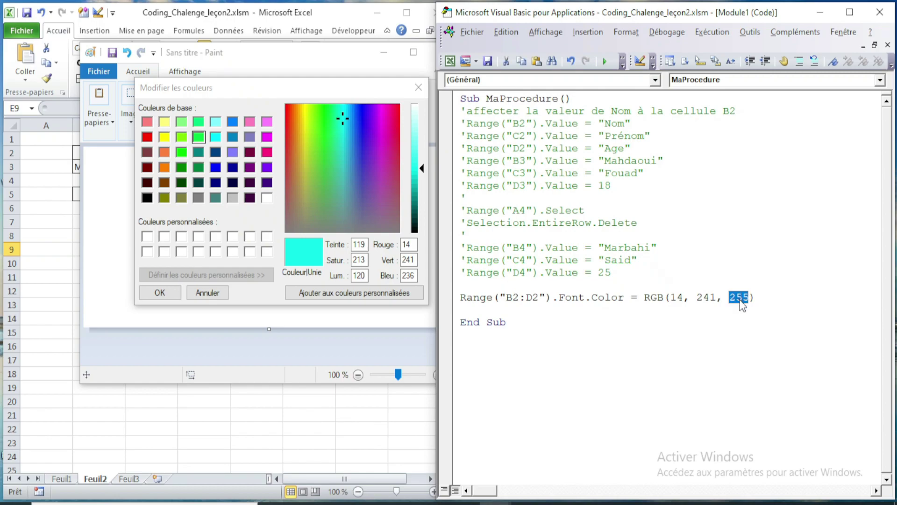
type("236")
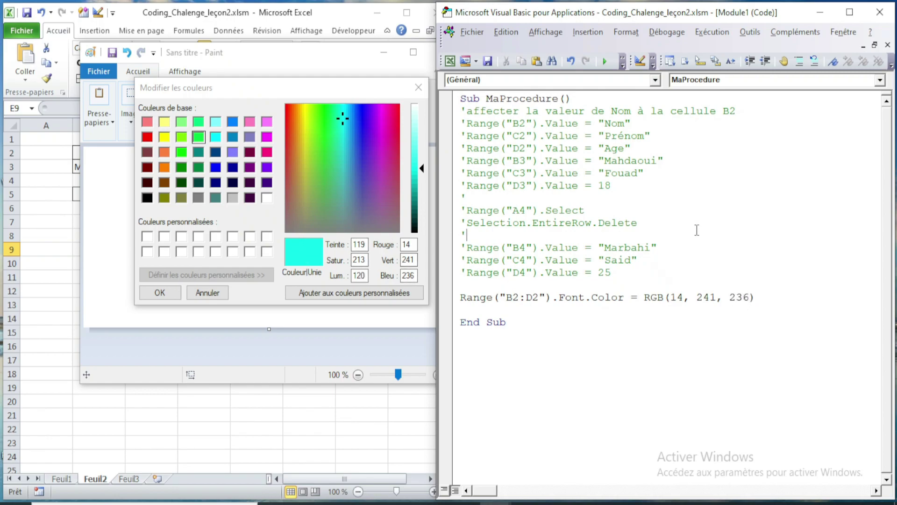
- Close Paint's colour editor and minimize Paint
left_click(288, 69)
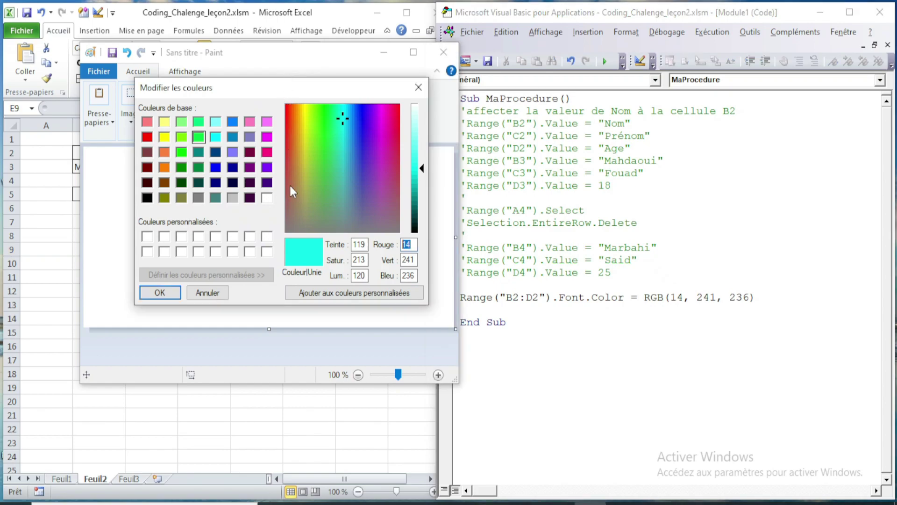
left_click(417, 88)
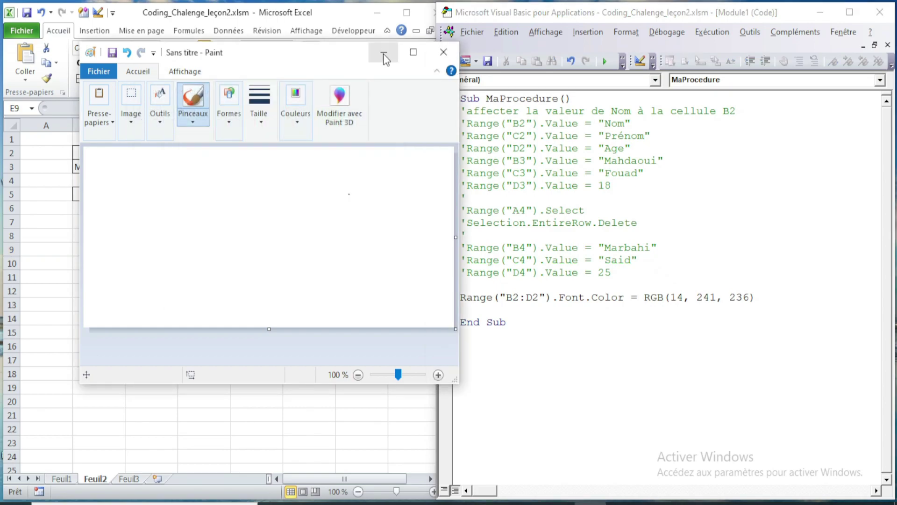
left_click(384, 54)
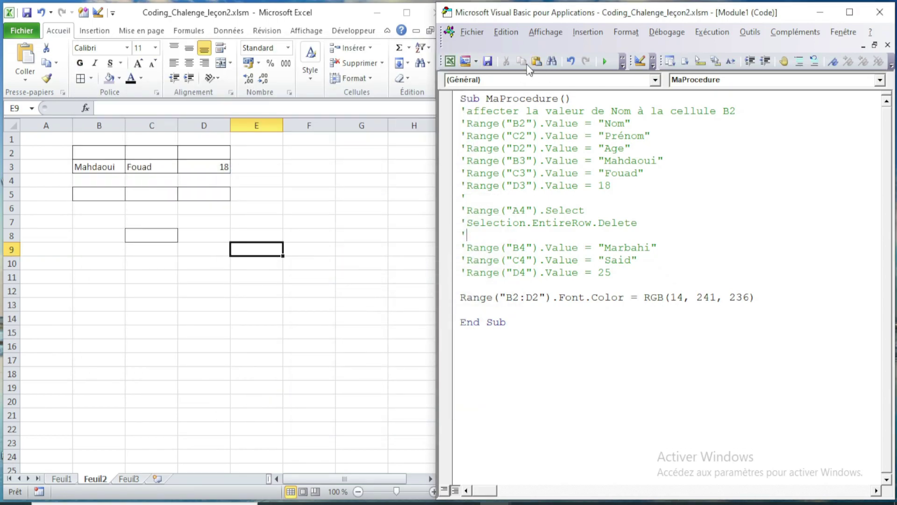
- Run the macro so the Nom, Prénom and Age headers turn cyan
left_click(605, 61)
left_click(186, 157)
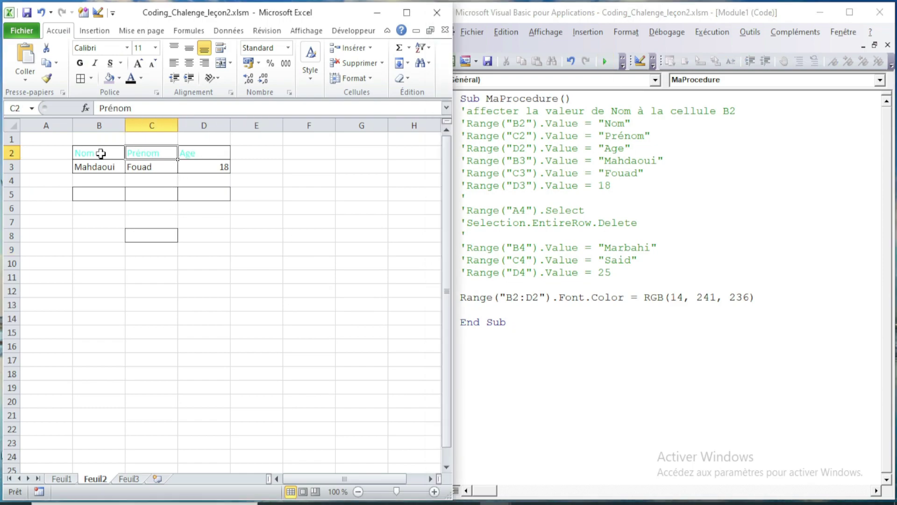
left_click(252, 237)
- Select the B3:D4 block in the sheet as the next formatting target
left_click(630, 268)
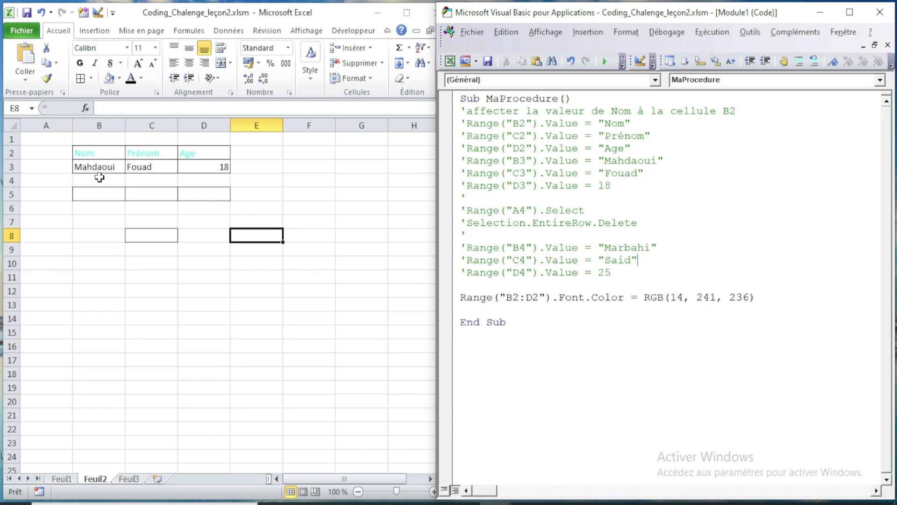
left_click_drag(100, 166, 210, 179)
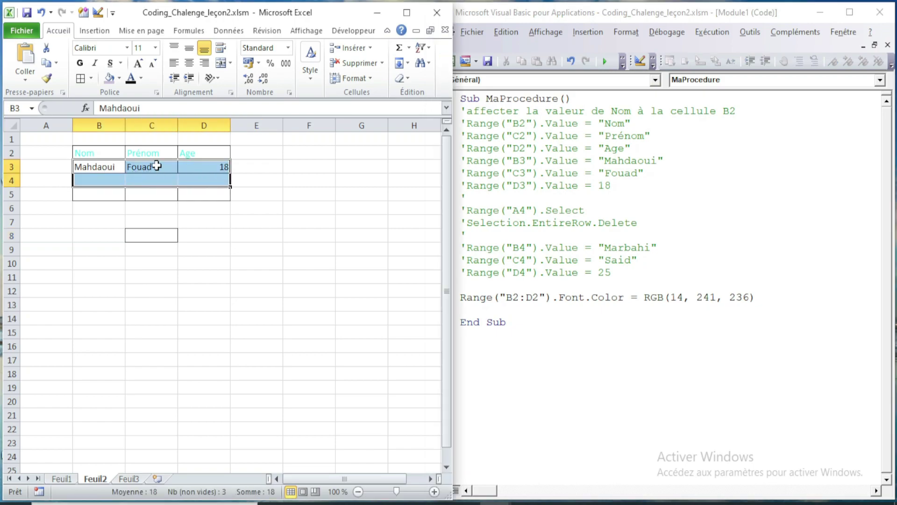
left_click(108, 169)
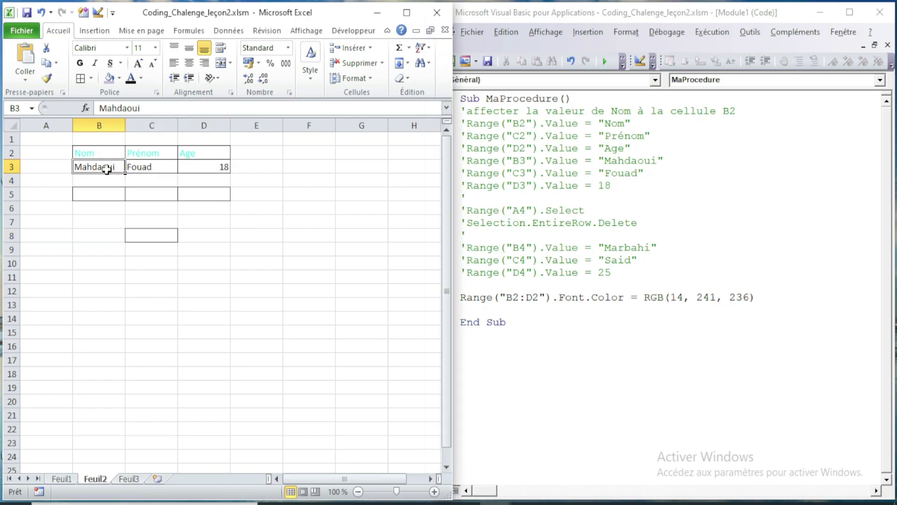
left_click_drag(107, 169, 192, 177)
- Select the whole Font.Color line in the macro code
left_click(501, 286)
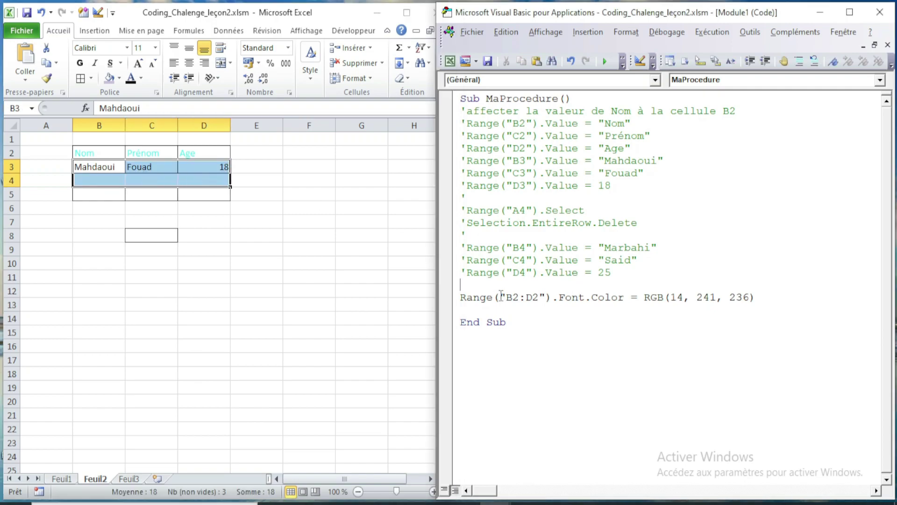
left_click_drag(461, 298, 794, 296)
key("ctrl+c")
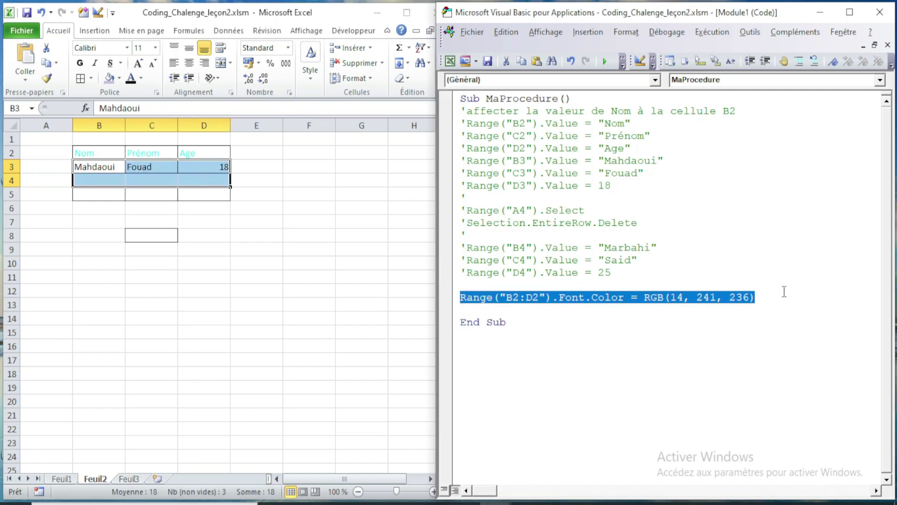
left_click(465, 309)
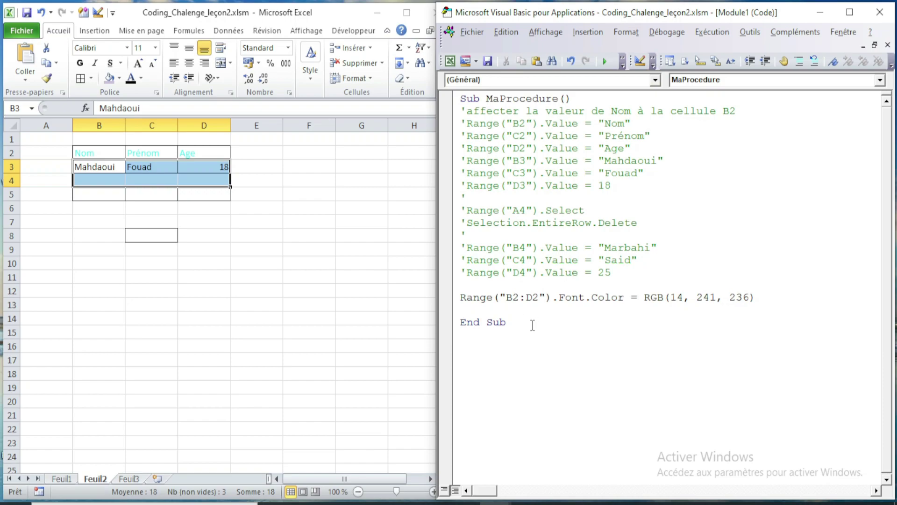
key("ctrl+v")
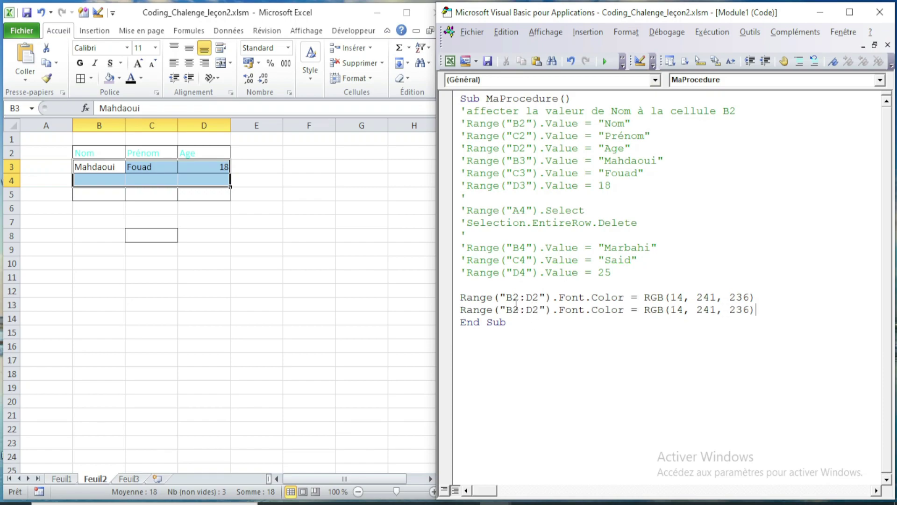
left_click(112, 167)
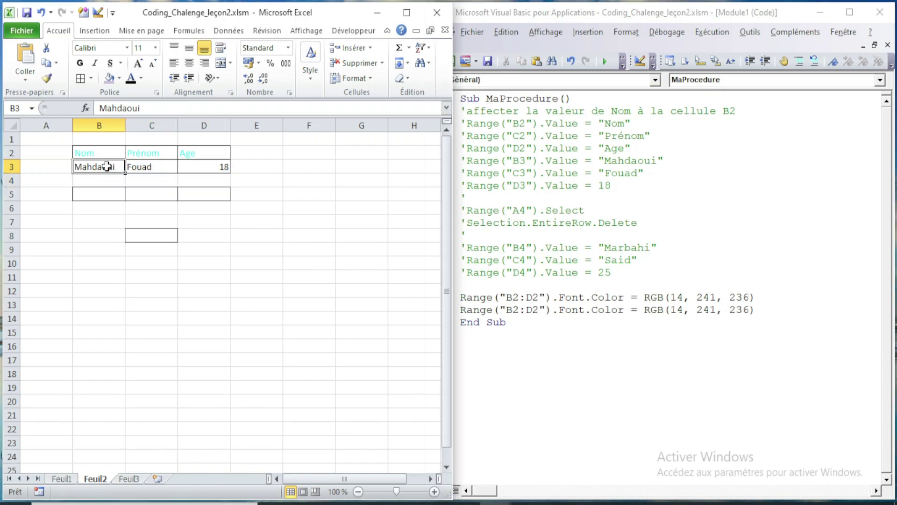
left_click(219, 180)
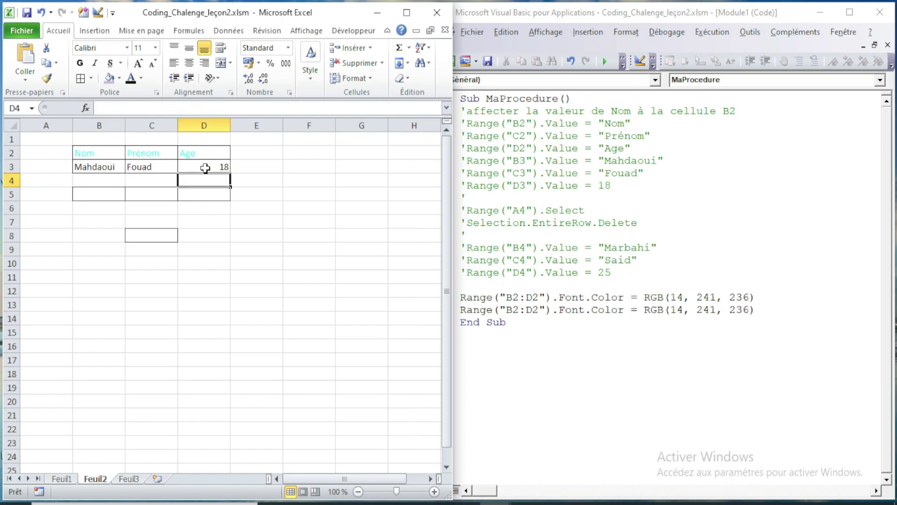
left_click(512, 309)
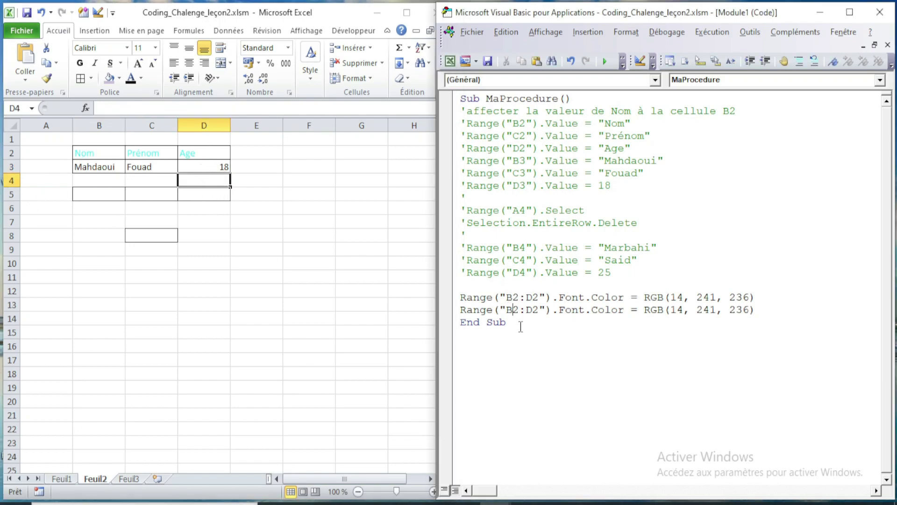
key("Delete")
type("3")
key("Delete")
type("4")
left_click_drag(80, 181, 226, 176)
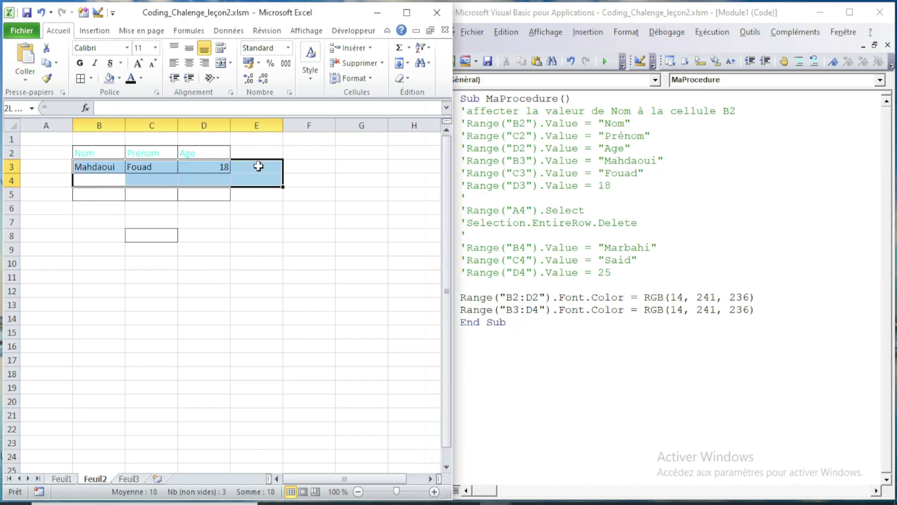
left_click_drag(110, 193, 185, 191)
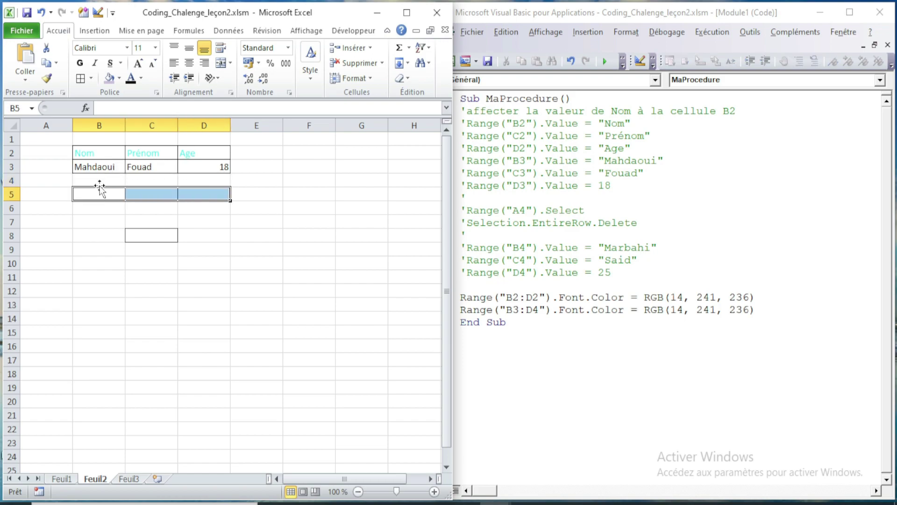
left_click_drag(104, 166, 199, 179)
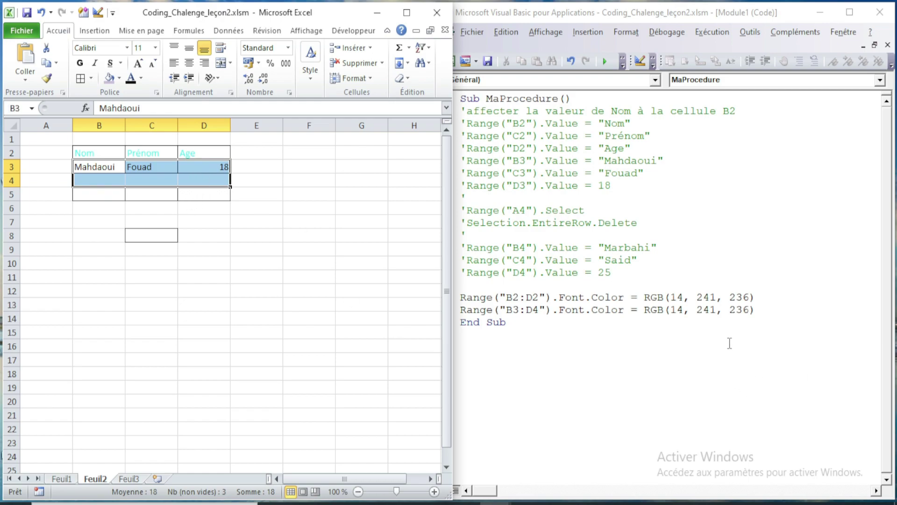
left_click(717, 309)
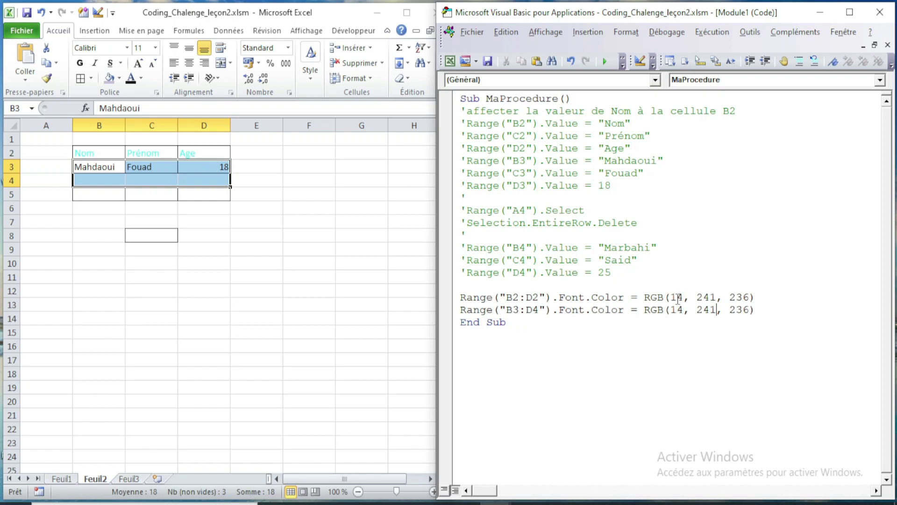
left_click_drag(106, 153, 222, 148)
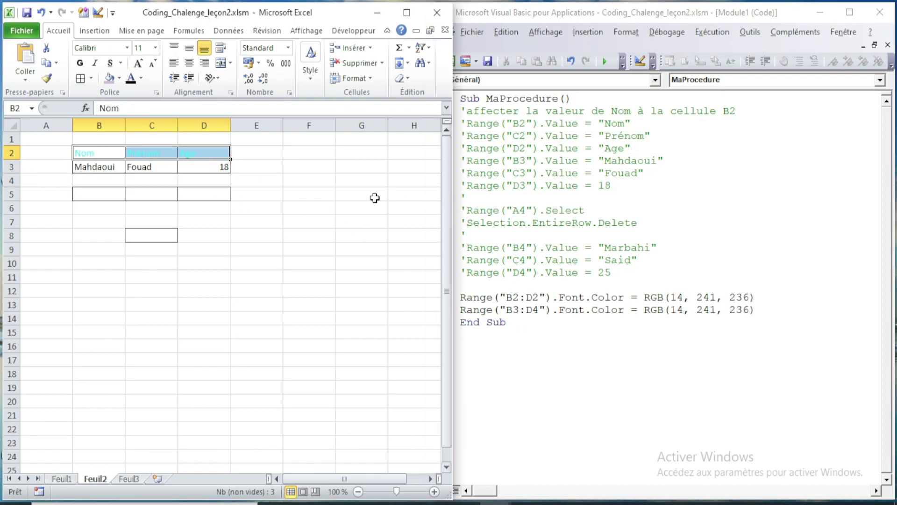
- Change the B2:D2 font colour to RGB(255, 0, 0)
left_click(680, 295)
double_click(681, 294)
type("255")
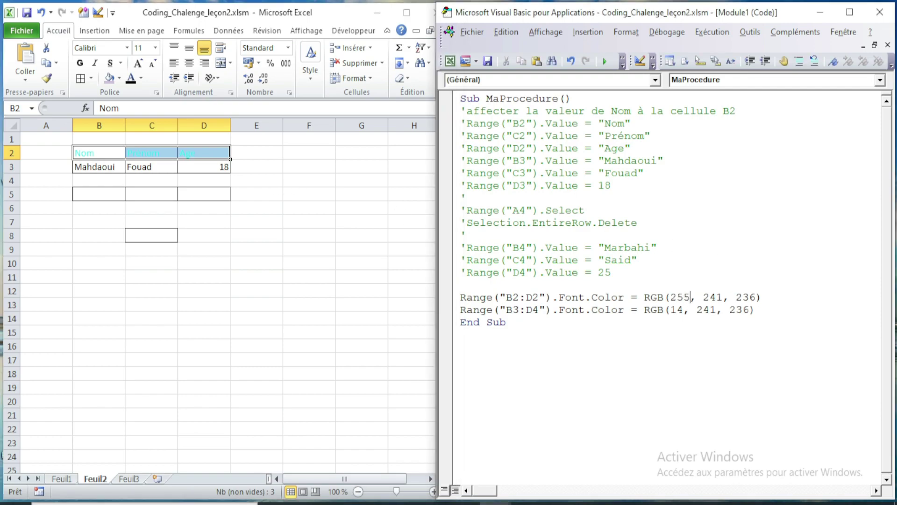
double_click(713, 297)
type("0")
double_click(742, 297)
type("0")
- Change the B3:D4 font colour to RGB(0, 0, 255)
double_click(738, 310)
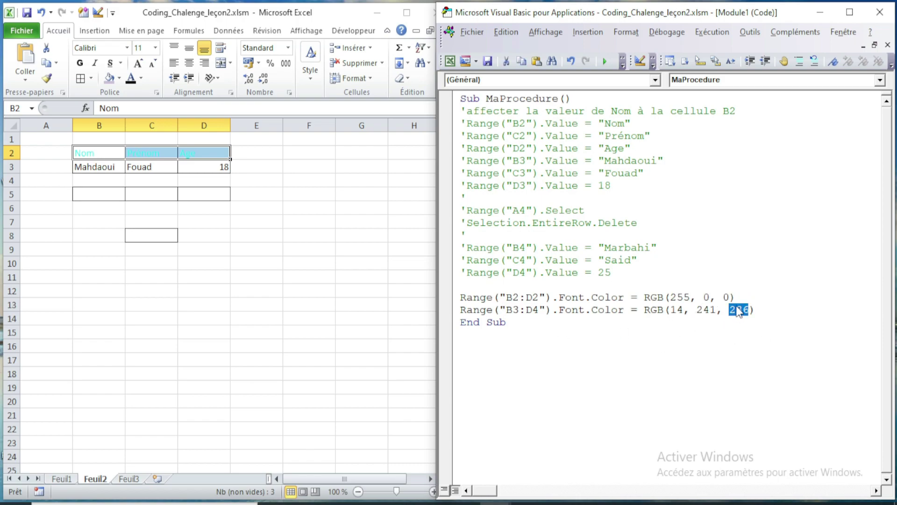
type("255")
double_click(706, 310)
type("0")
double_click(676, 310)
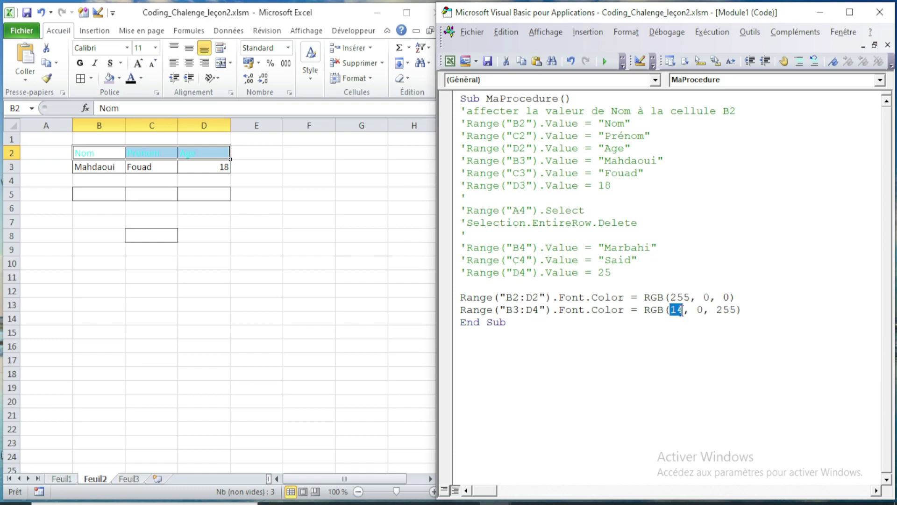
type("0")
- Add a blank line after the colour statements and select both font colour lines
left_click(150, 189)
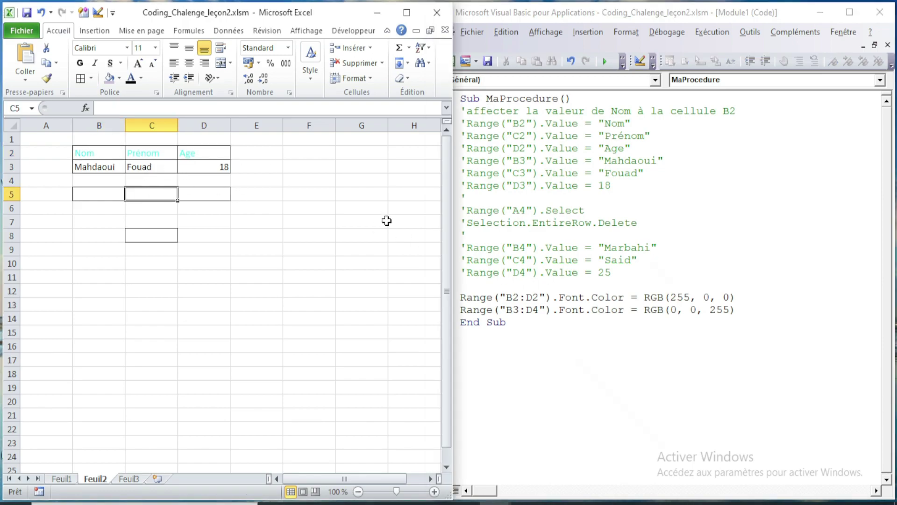
left_click(766, 310)
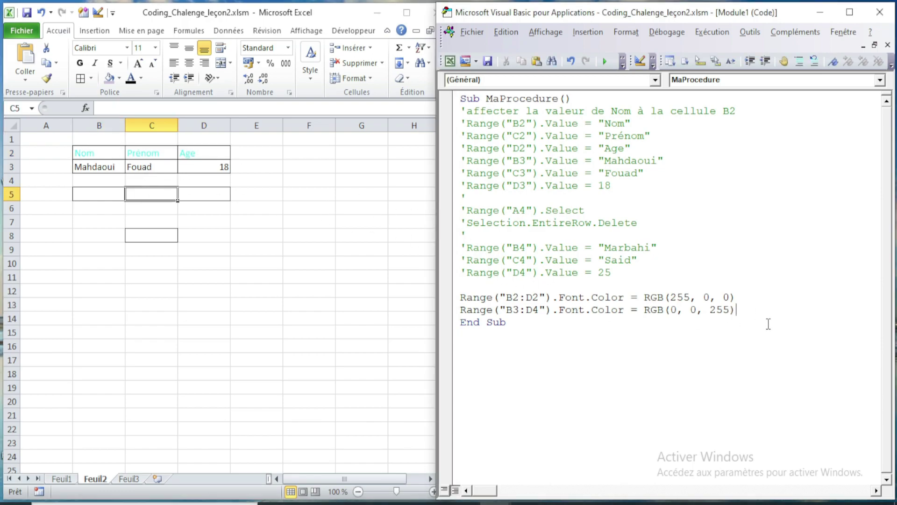
key("Return")
key("Return")
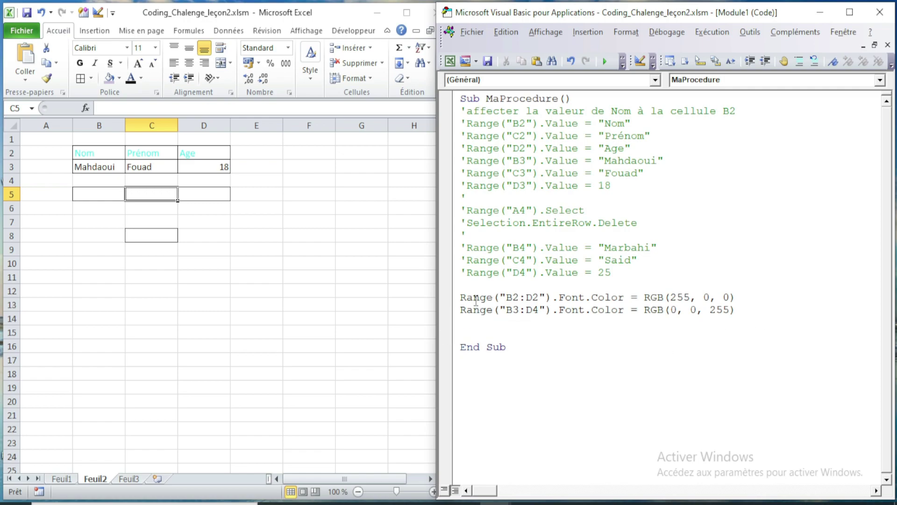
left_click_drag(460, 297, 744, 297)
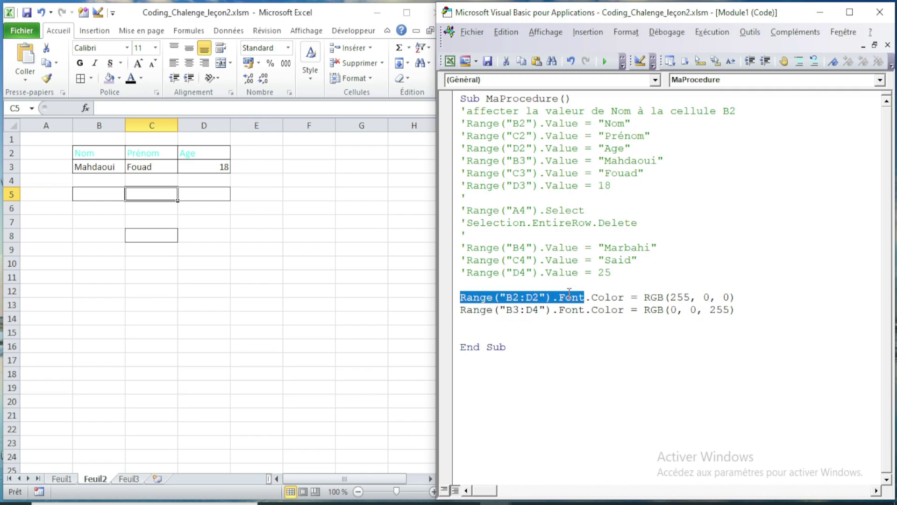
left_click(743, 297)
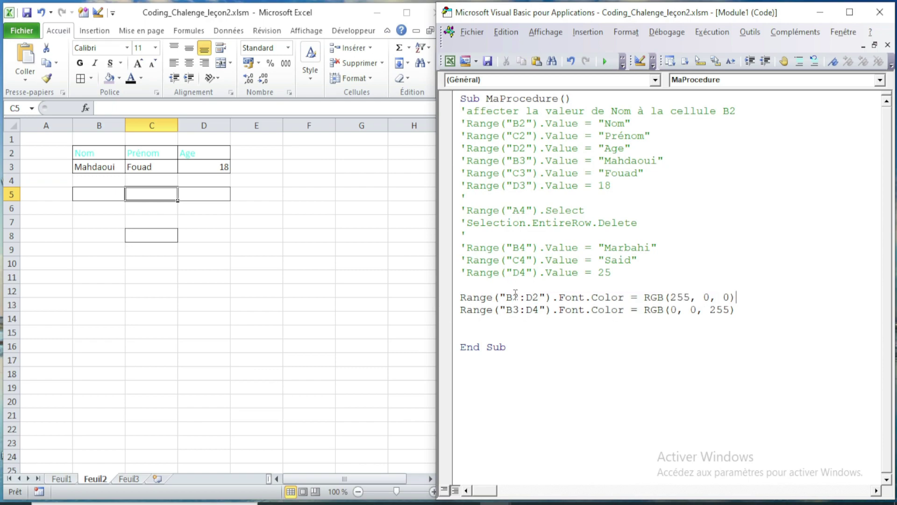
left_click_drag(460, 297, 742, 310)
key("ctrl+c")
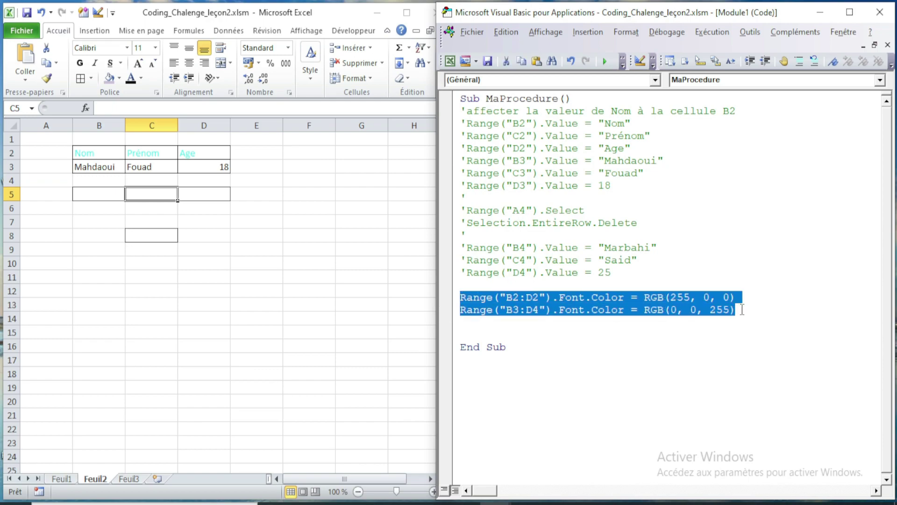
- Paste a copy of the two colour lines and change the first copy's Font.Color to Interior.Color
left_click(475, 325)
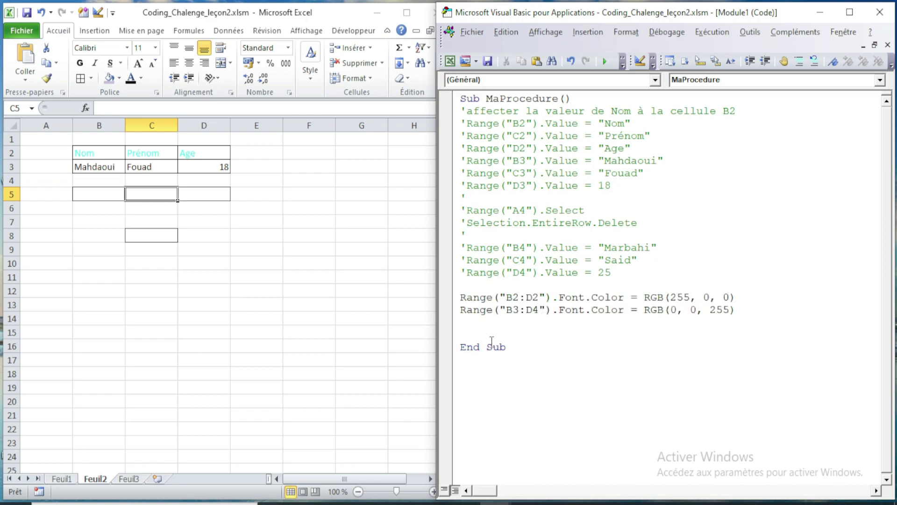
key("ctrl+v")
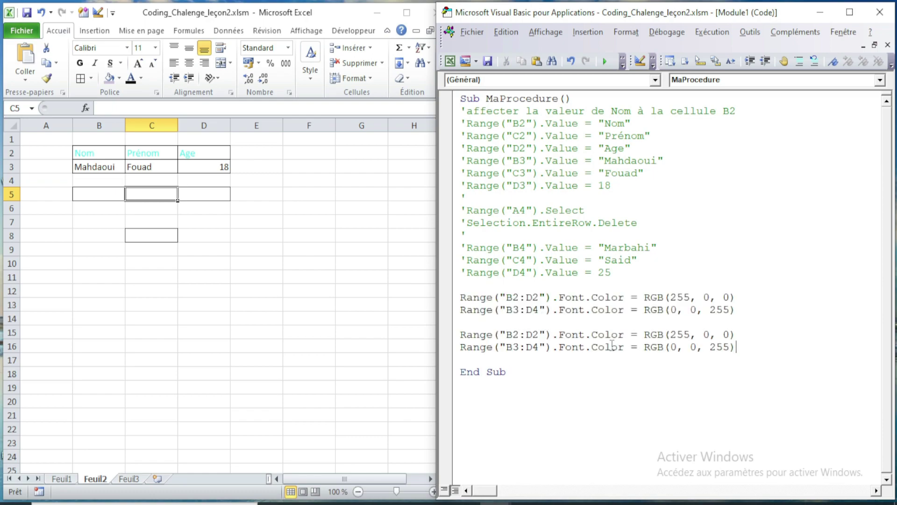
left_click_drag(559, 334, 624, 334)
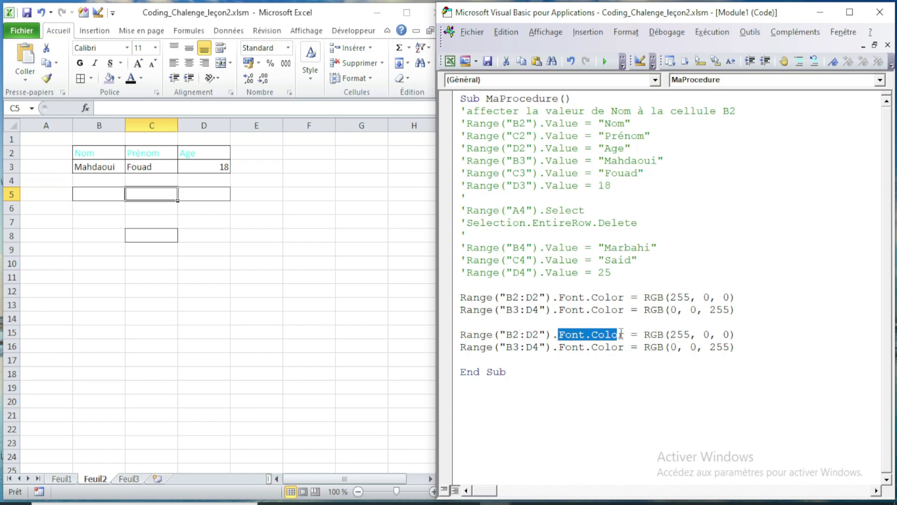
key("Delete")
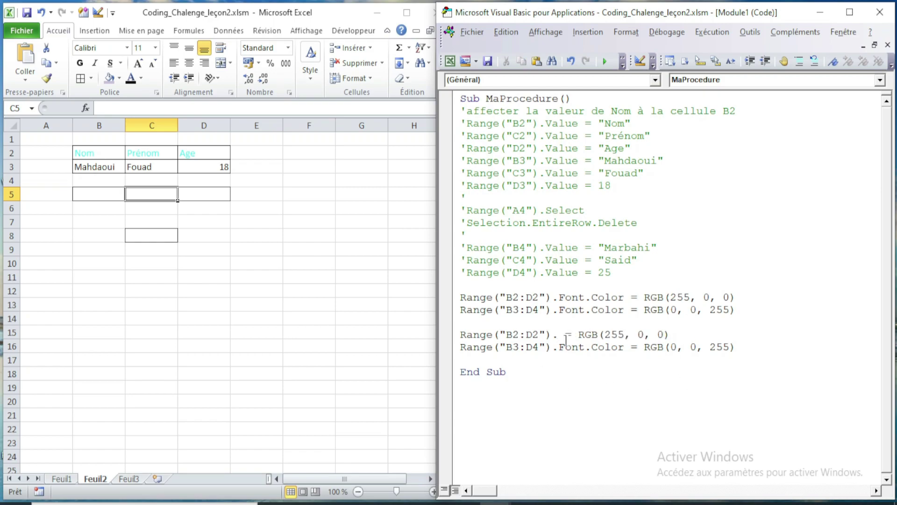
key("ctrl+space")
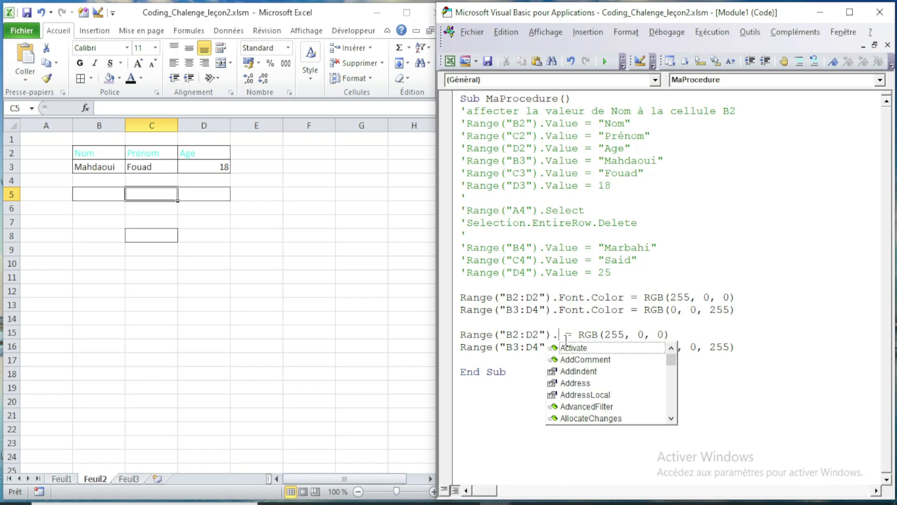
type("int")
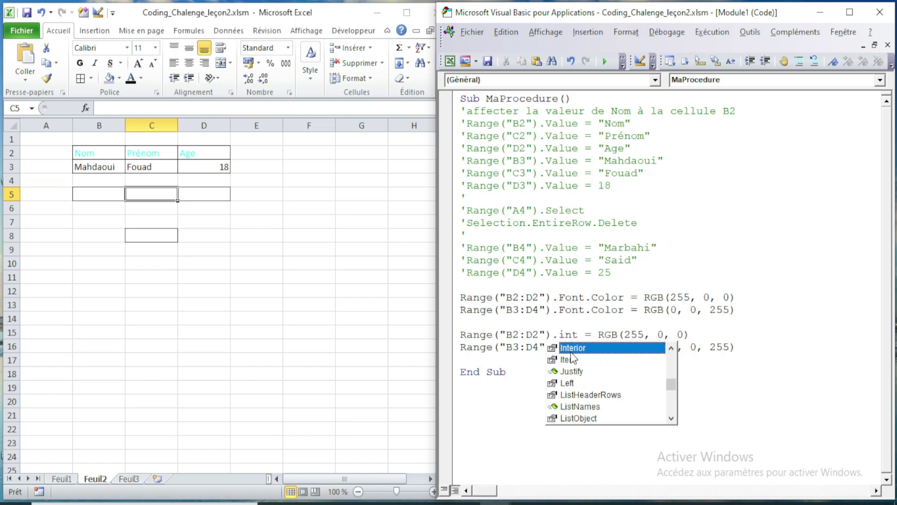
double_click(579, 348)
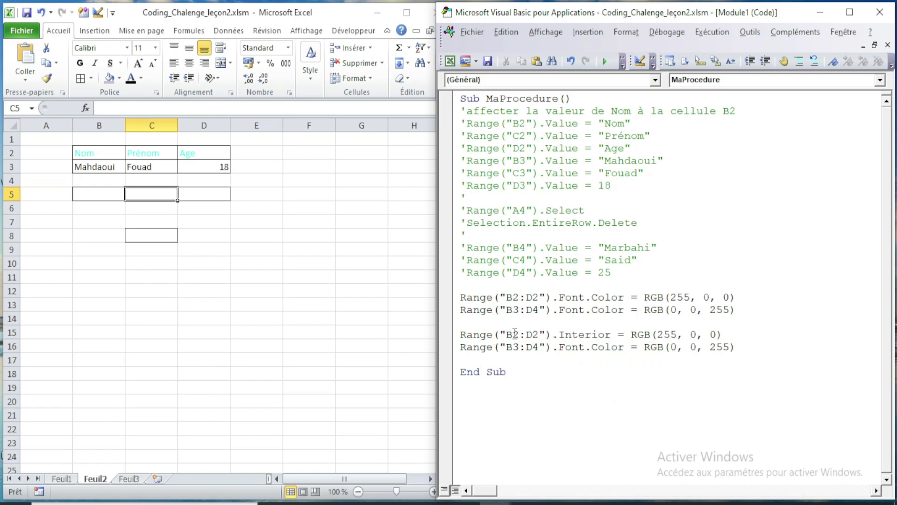
type(".")
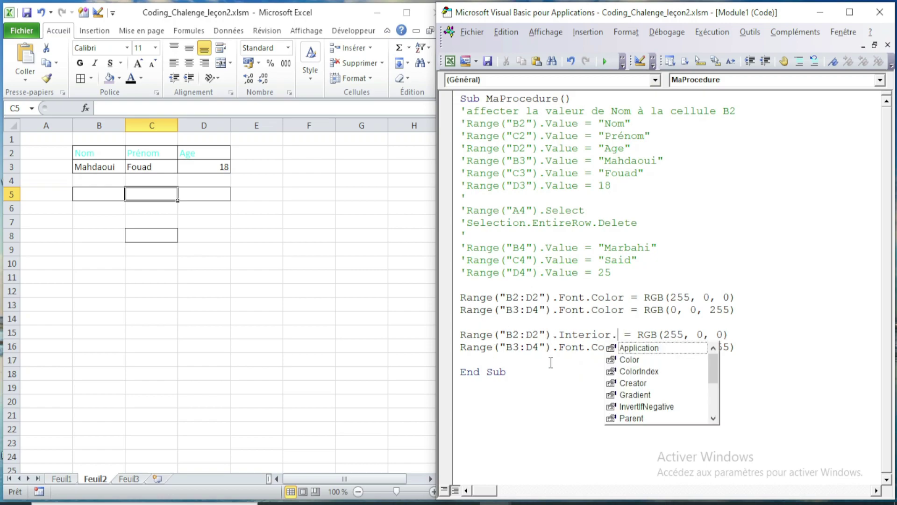
type("co")
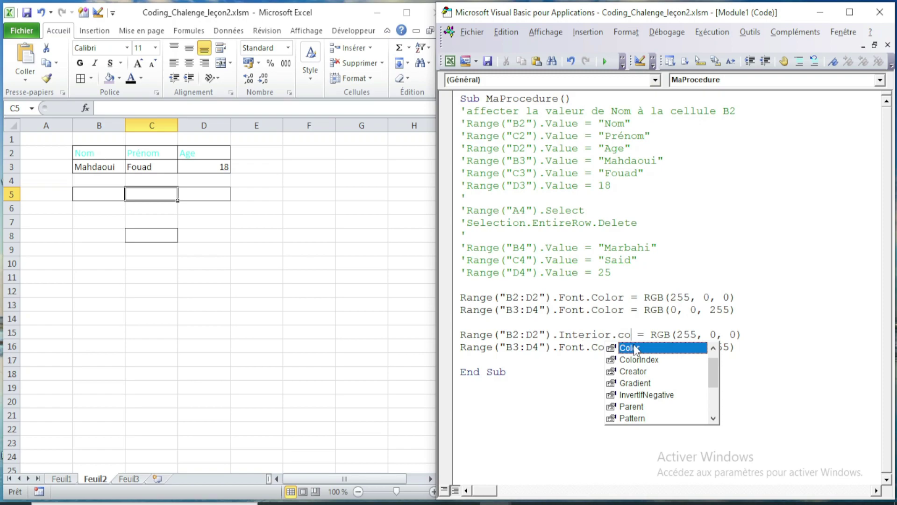
double_click(611, 348)
- Make the B3:D4 copy Interior.Color too and set the B2:D2 fill to RGB(255, 255, 0)
left_click_drag(560, 335, 650, 336)
key("ctrl+c")
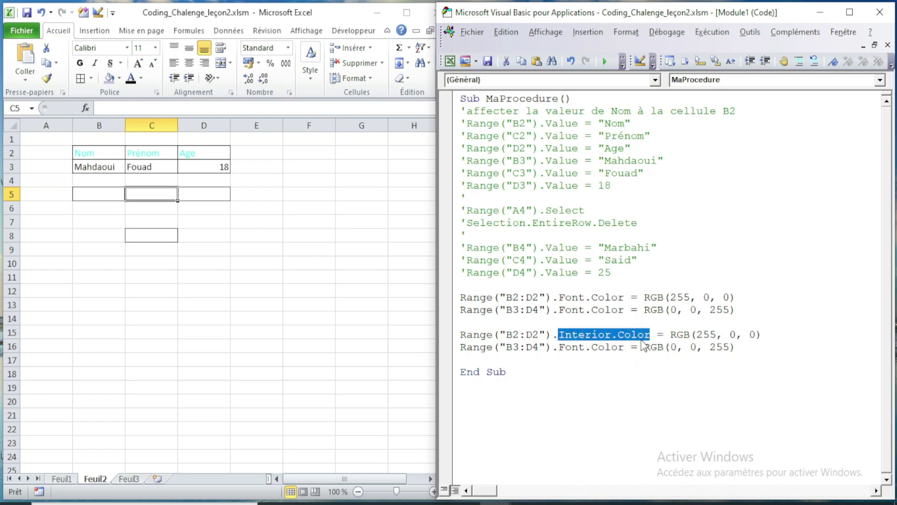
left_click_drag(559, 347, 624, 348)
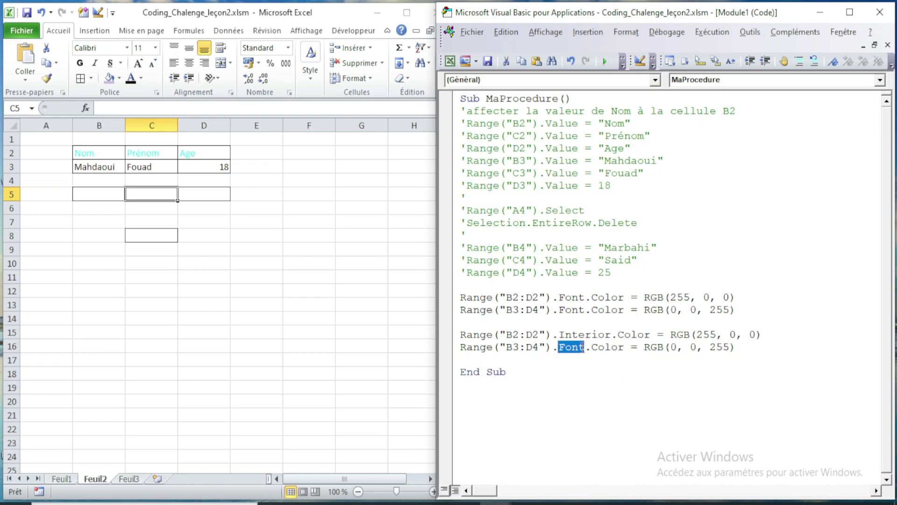
key("ctrl+v")
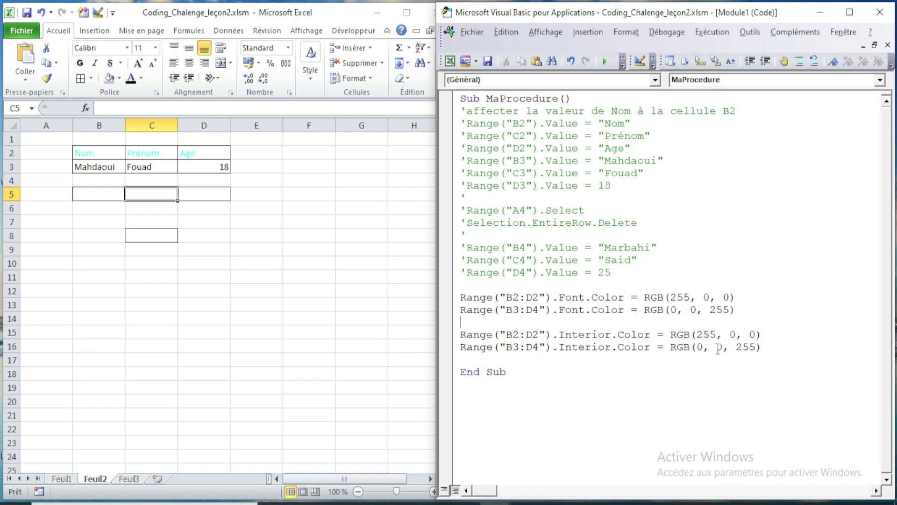
double_click(729, 334)
type("2")
type("55")
- Look up the yellow and magenta RGB values in Paint's Edit Colours dialog
key("alt+Tab")
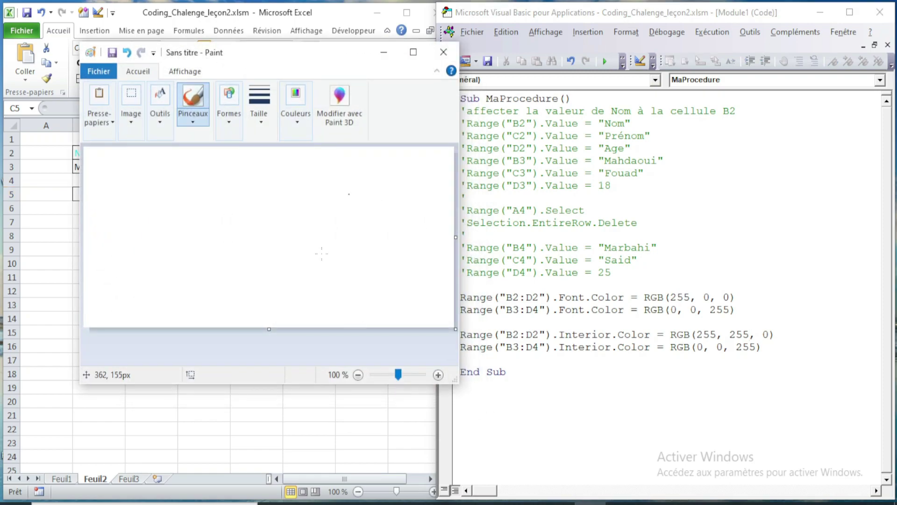
left_click(299, 102)
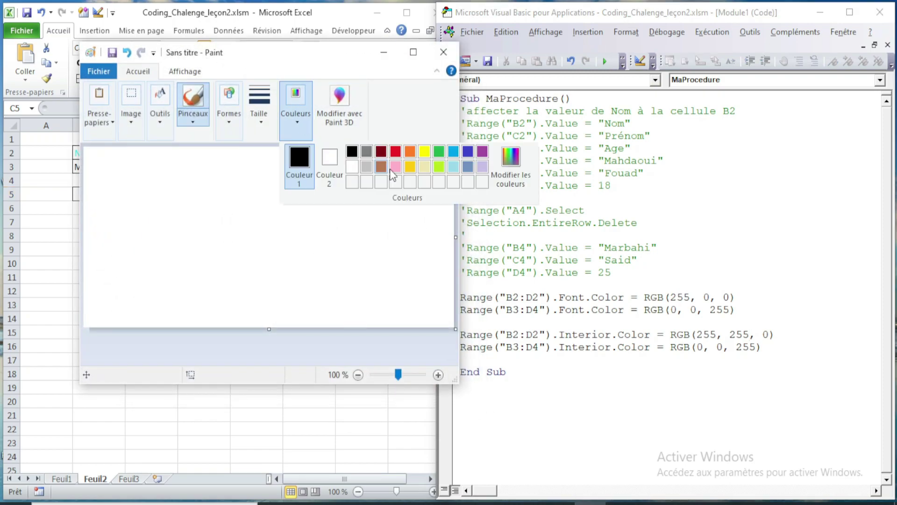
left_click(510, 164)
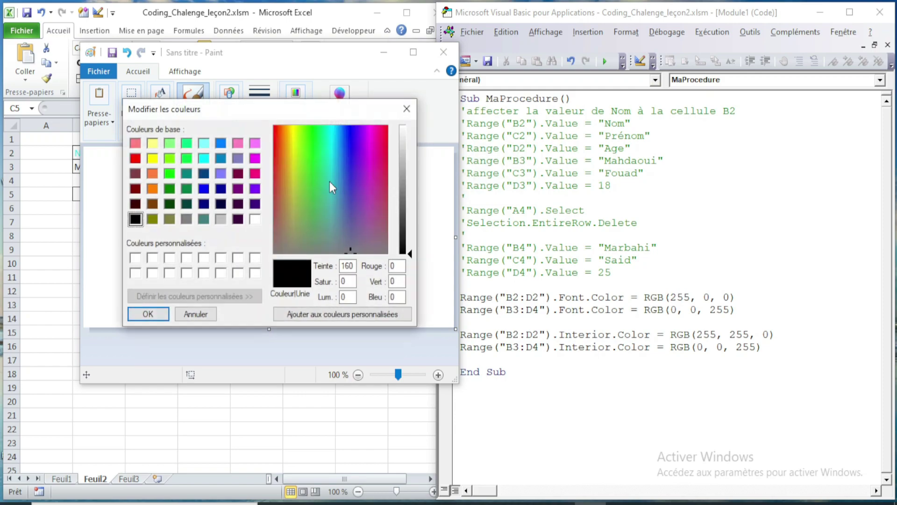
left_click(152, 158)
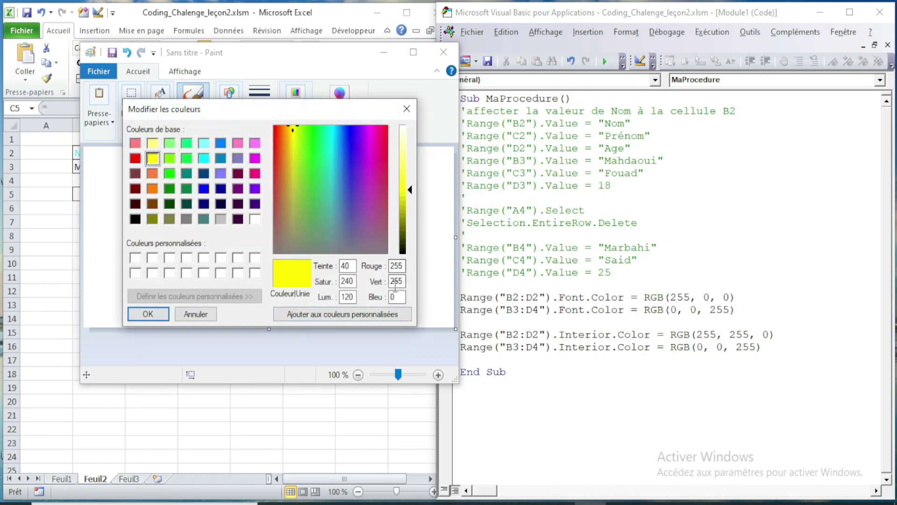
left_click(740, 336)
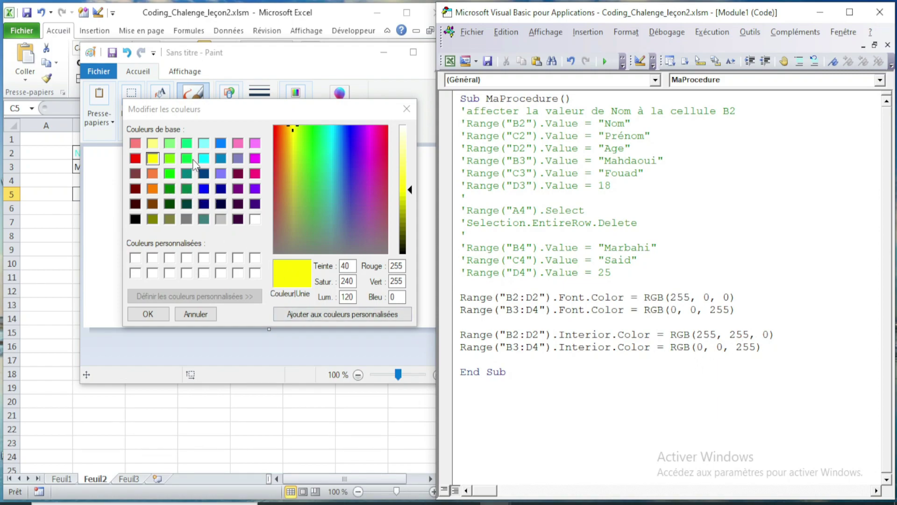
left_click(254, 159)
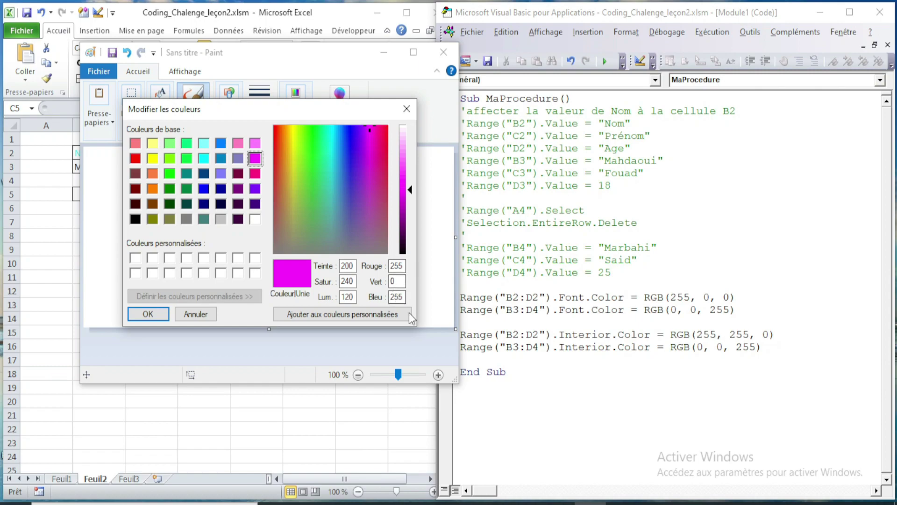
- Set the B3:D4 fill to RGB(255, 0, 255), then close the picker and minimize Paint
double_click(700, 347)
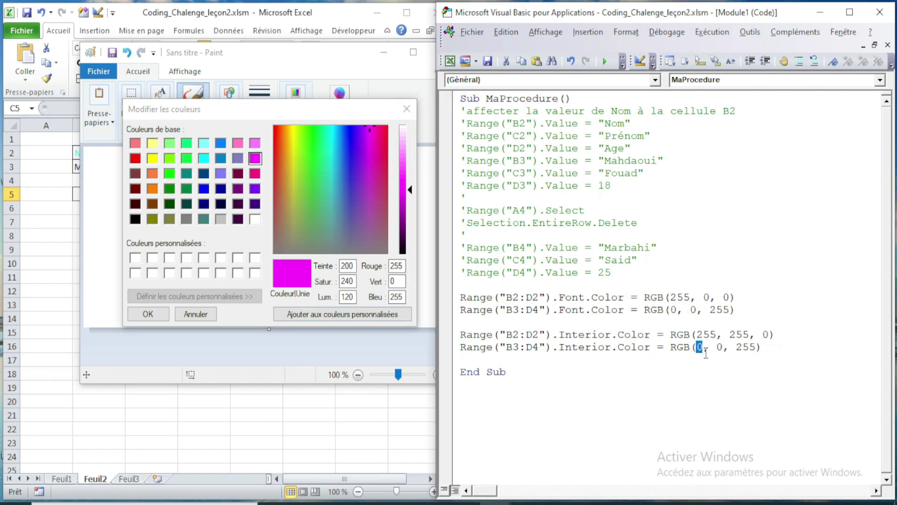
type("255")
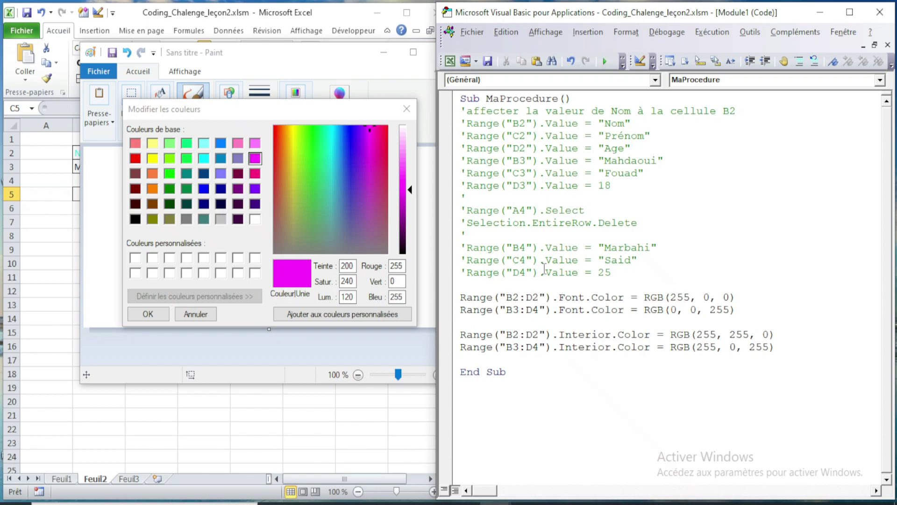
left_click(406, 108)
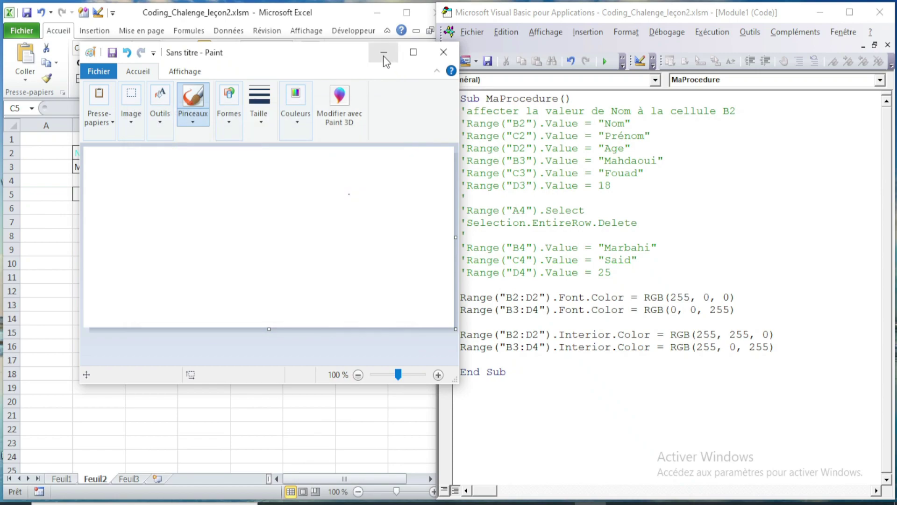
left_click(383, 52)
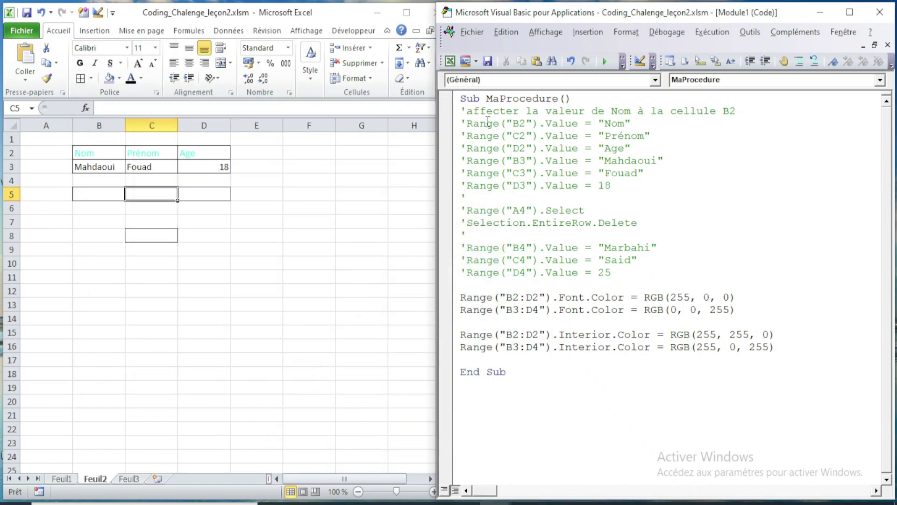
- Uncomment the value-assignment lines with Uncomment Block
left_click_drag(461, 111, 654, 269)
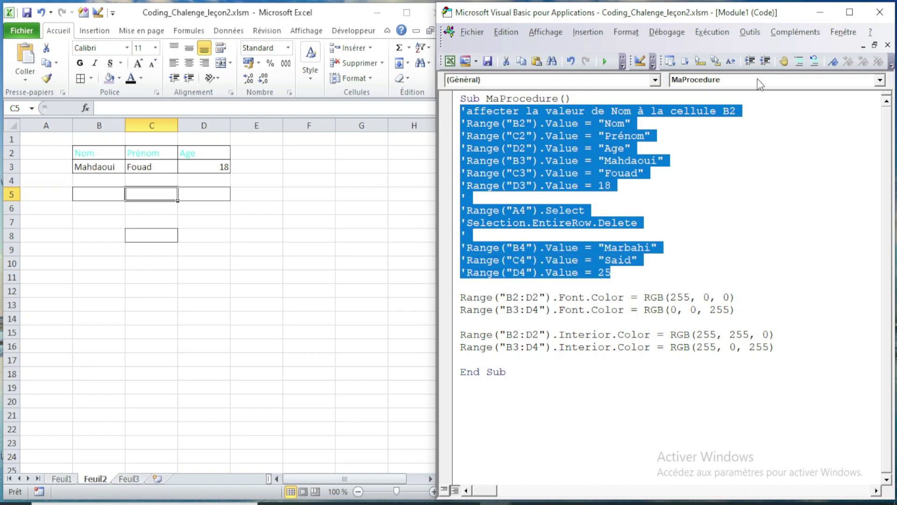
left_click(814, 60)
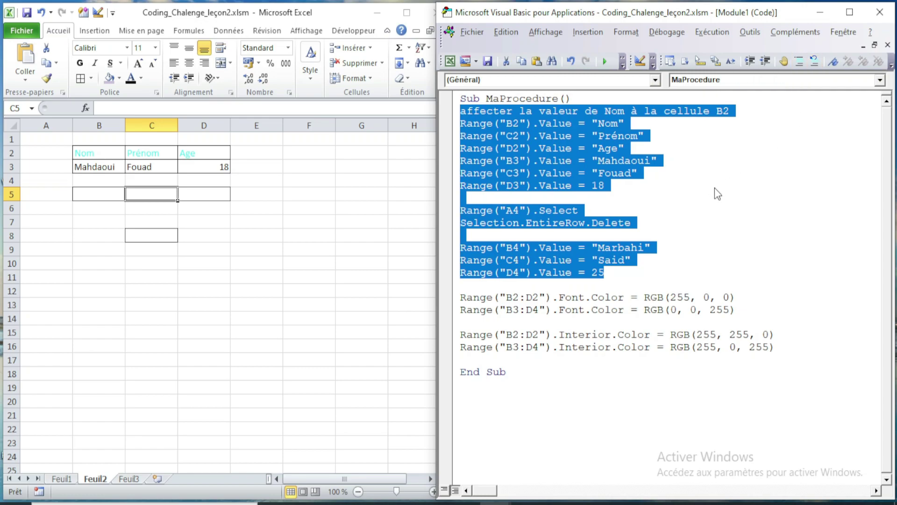
left_click(610, 197)
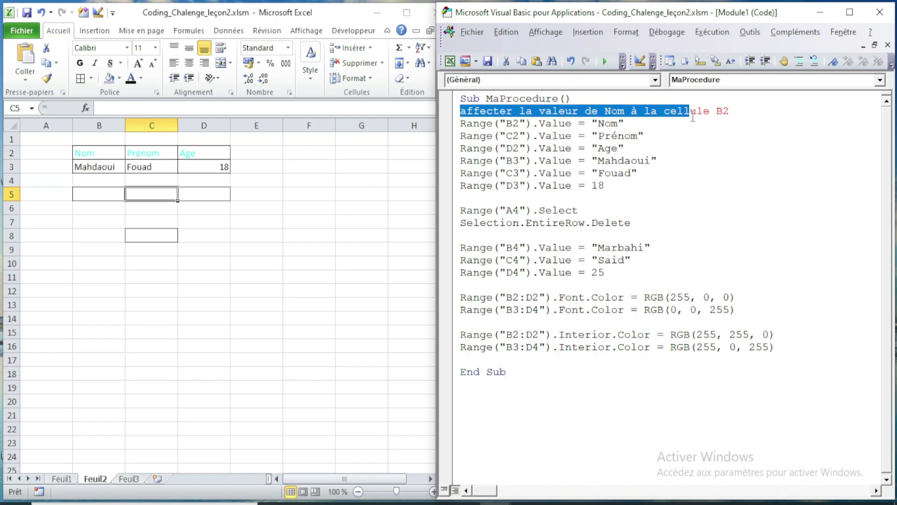
- Select the red descriptive first line, then open the Tools menu
left_click_drag(461, 112, 743, 115)
left_click(735, 159)
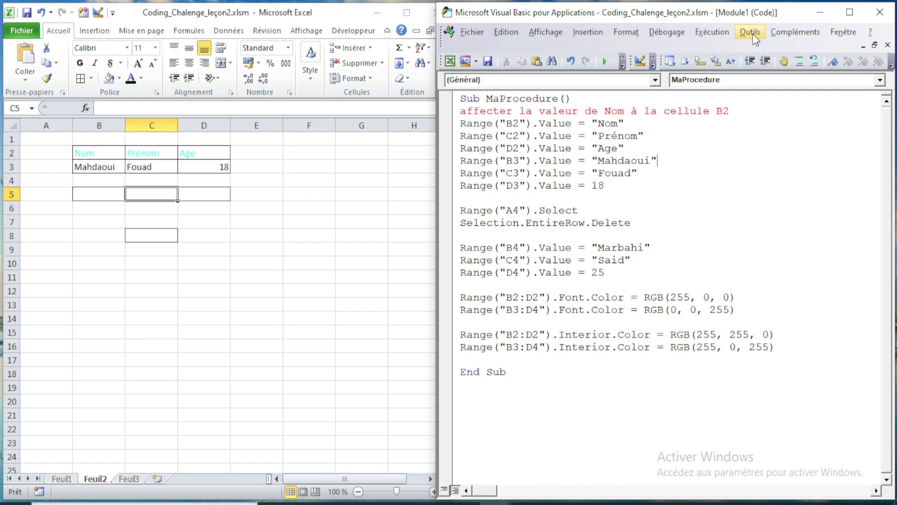
left_click(755, 40)
left_click(683, 97)
left_click_drag(494, 99, 644, 160)
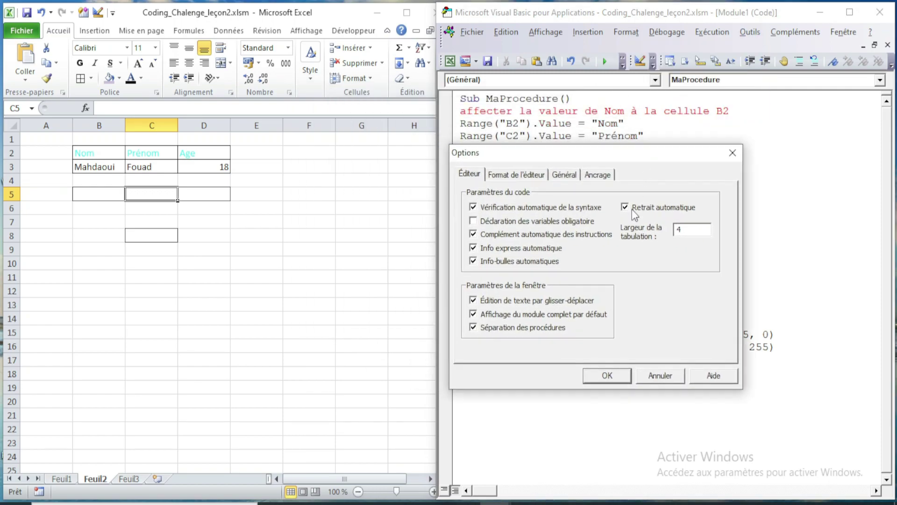
mouse_move(577, 156)
left_mouse_down()
mouse_move(615, 174)
mouse_move(663, 167)
left_mouse_up()
left_click(555, 193)
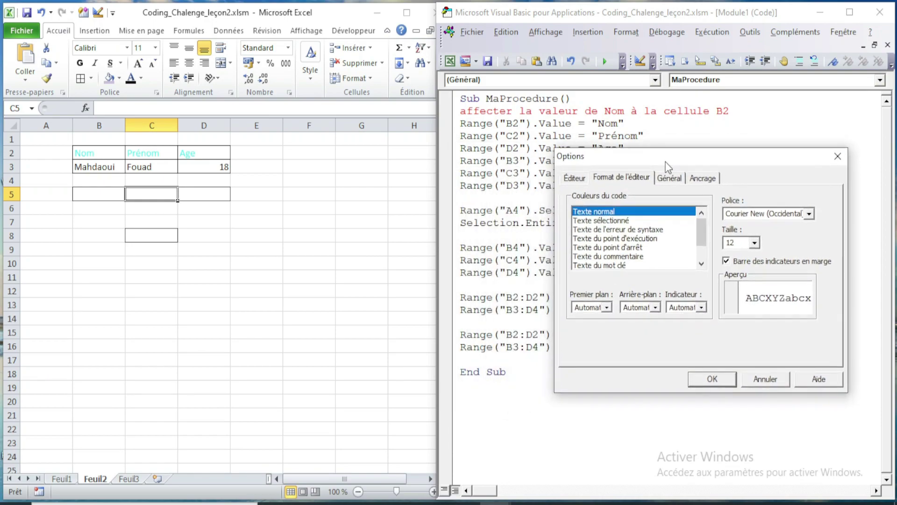
left_click(621, 230)
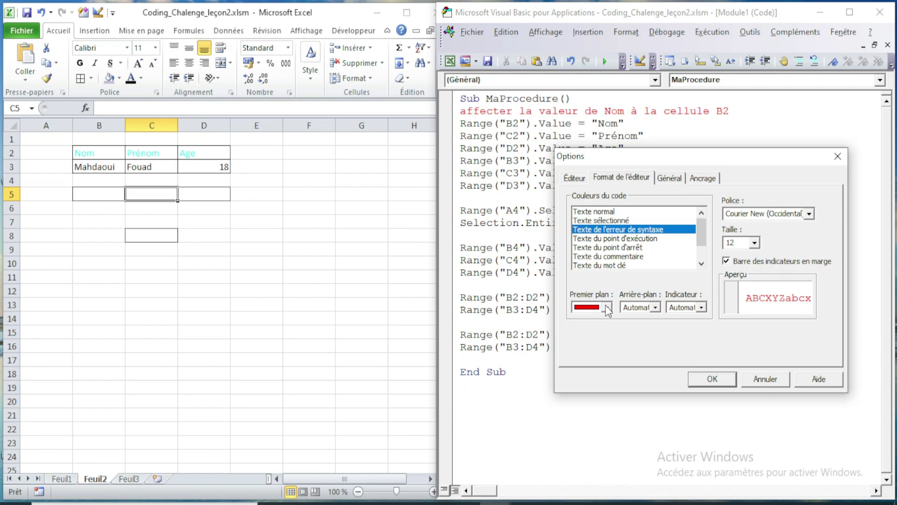
left_click(605, 307)
left_click(606, 308)
left_click(837, 157)
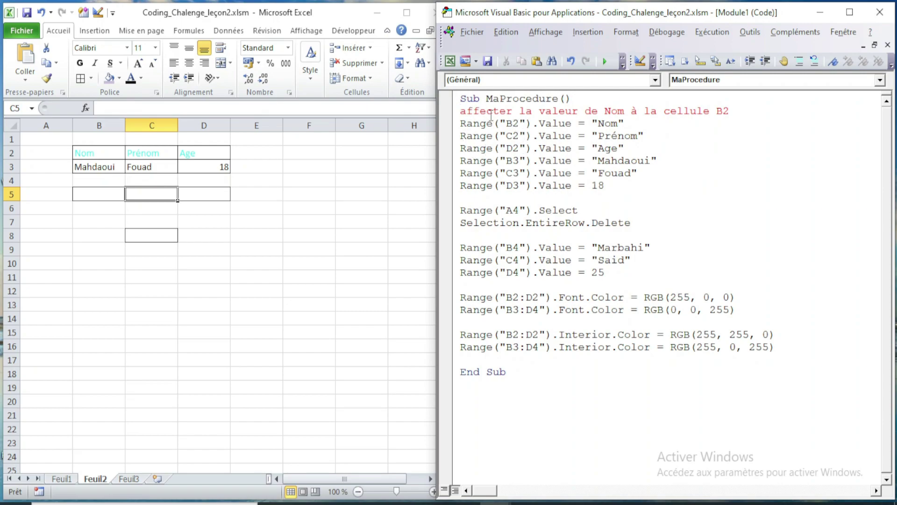
- Comment out the French descriptive first line with Comment Block so it turns green
left_click_drag(461, 111, 729, 111)
left_click_drag(677, 148, 678, 160)
left_click_drag(496, 113, 741, 107)
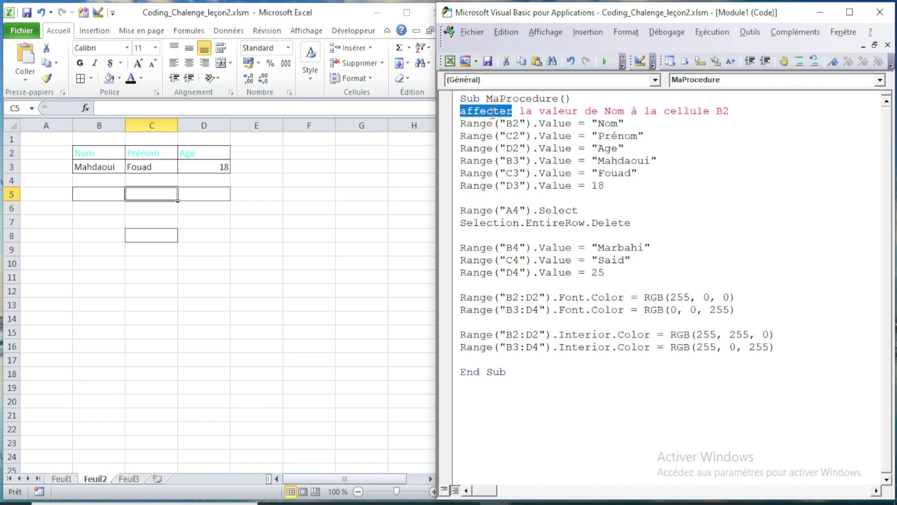
left_click_drag(473, 135, 625, 224)
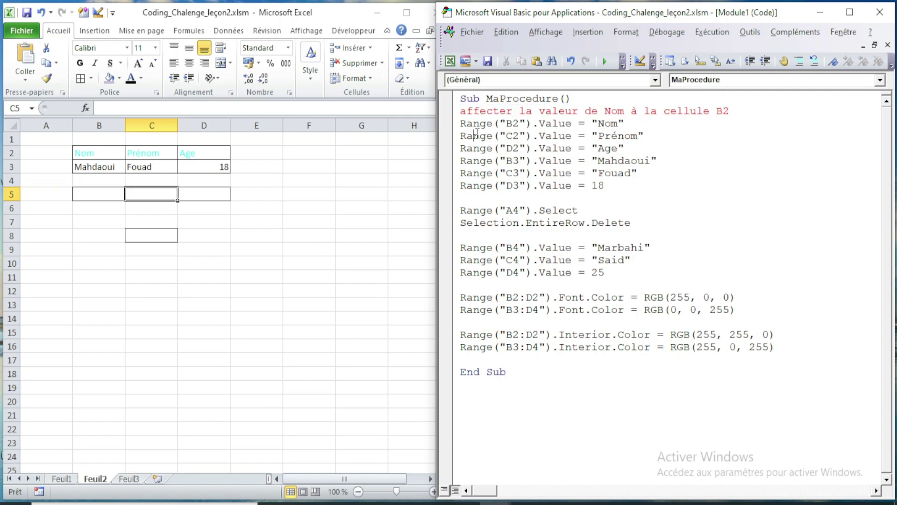
left_click(572, 297)
left_click(798, 62)
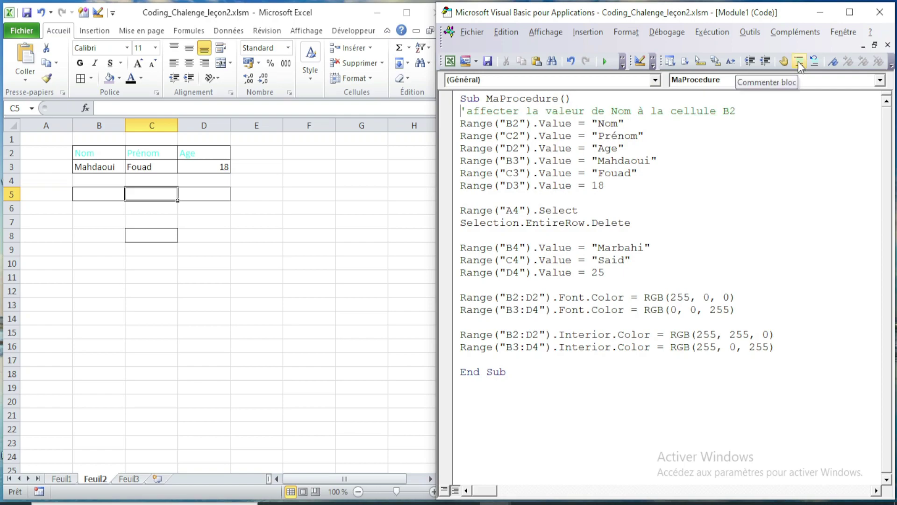
left_click(612, 192)
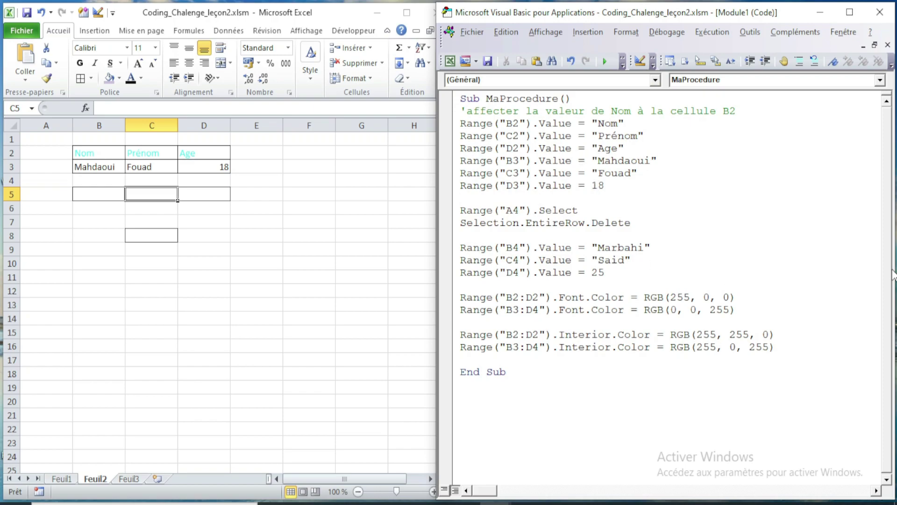
- Run MaProcedure, giving red-on-yellow headers and blue-on-magenta rows 3–4
left_click(423, 248)
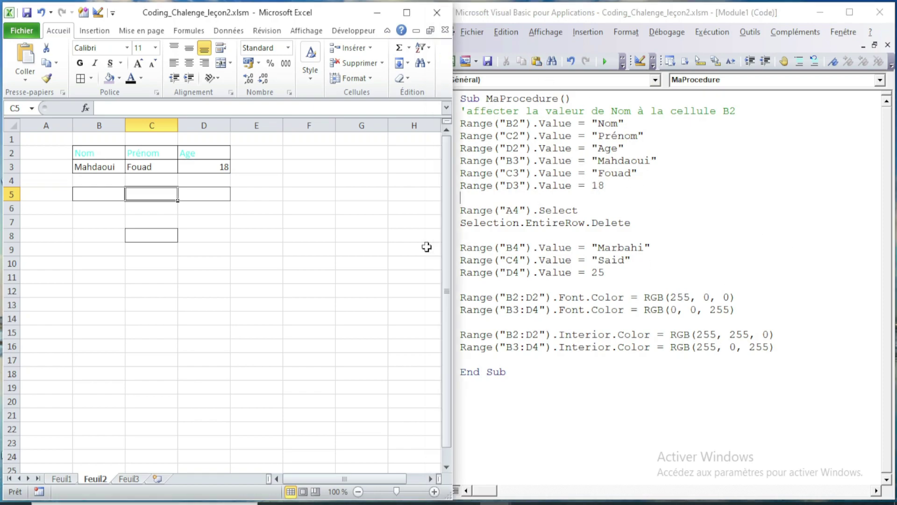
left_click(606, 111)
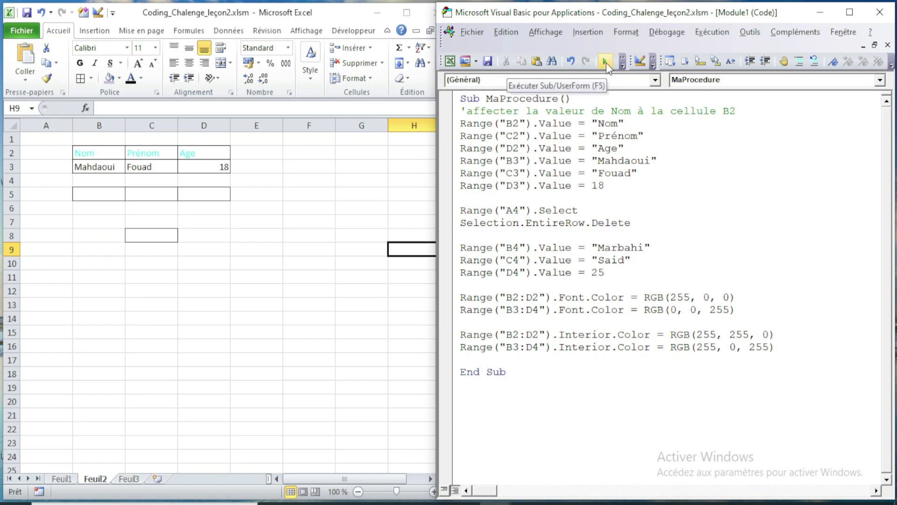
left_click(606, 62)
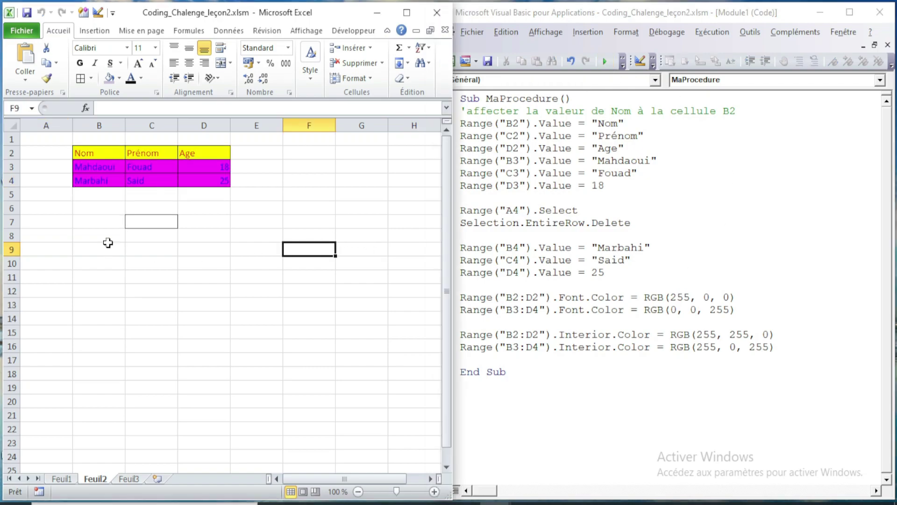